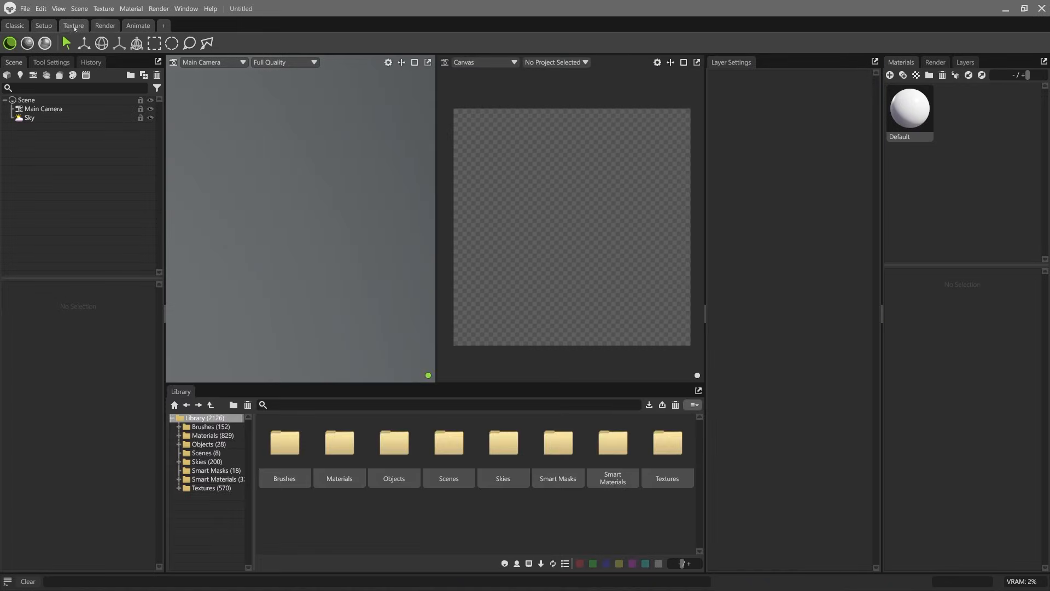
# Step: Add a new custom workspace based on the Classic layout
pyautogui.click(44, 25)
pyautogui.click(28, 26)
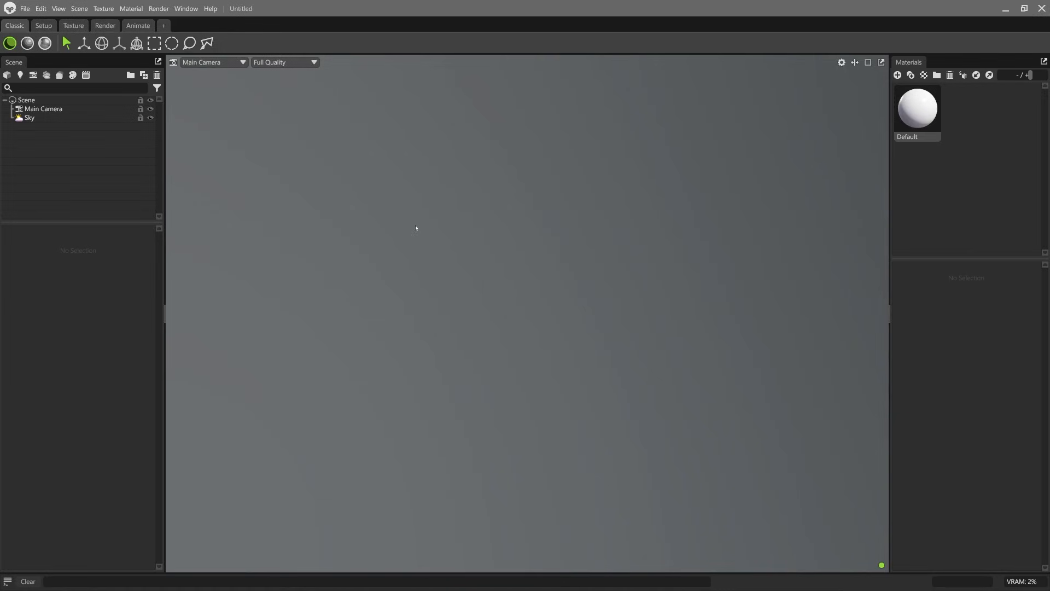
pyautogui.click(163, 26)
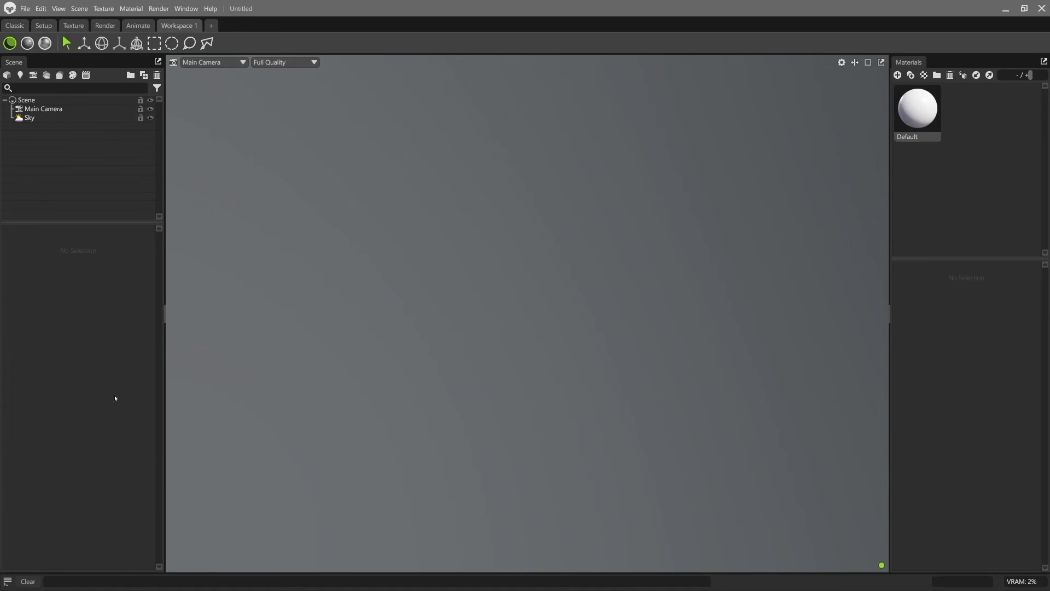
# Step: Select the Sky in the scene and open the Render settings as a floating window over the viewport
pyautogui.click(38, 118)
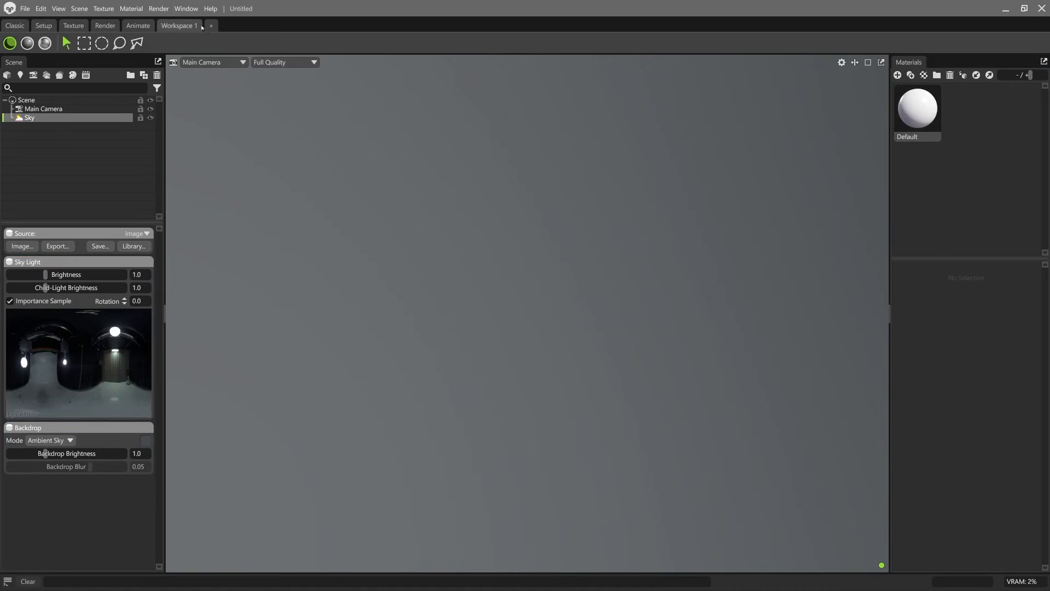
pyautogui.click(187, 9)
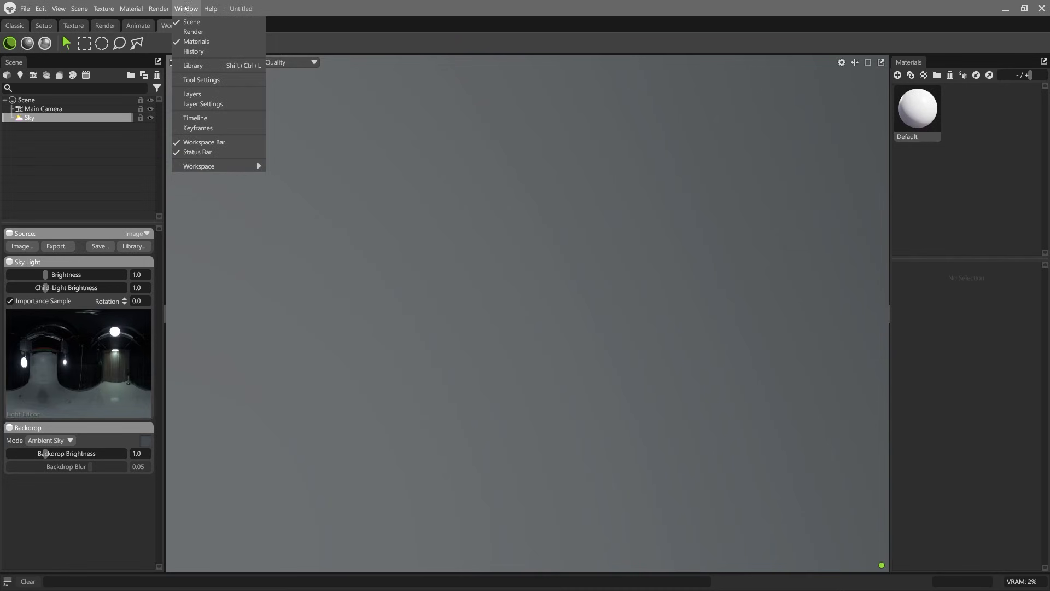
pyautogui.click(188, 31)
pyautogui.moveTo(499, 173); pyautogui.dragTo(269, 137)
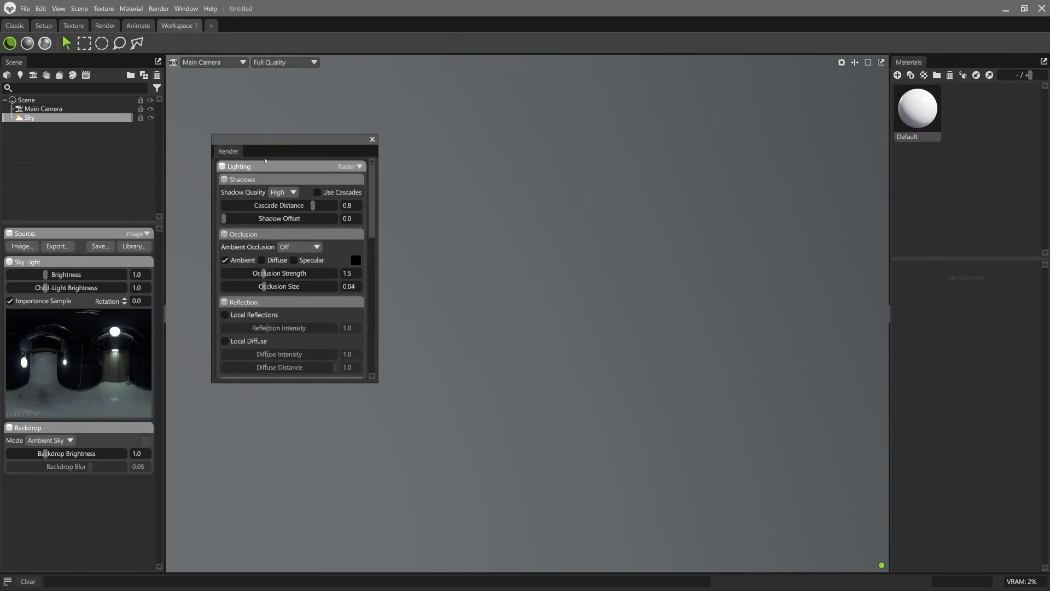
# Step: Open the Library as a floating window and expand its Skies category
pyautogui.click(187, 9)
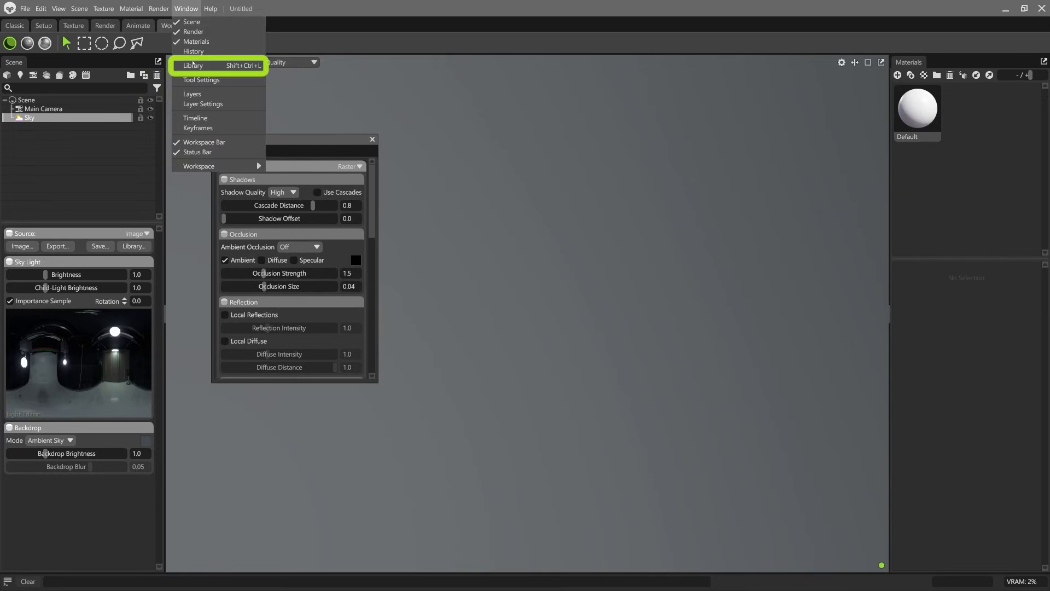
pyautogui.click(192, 65)
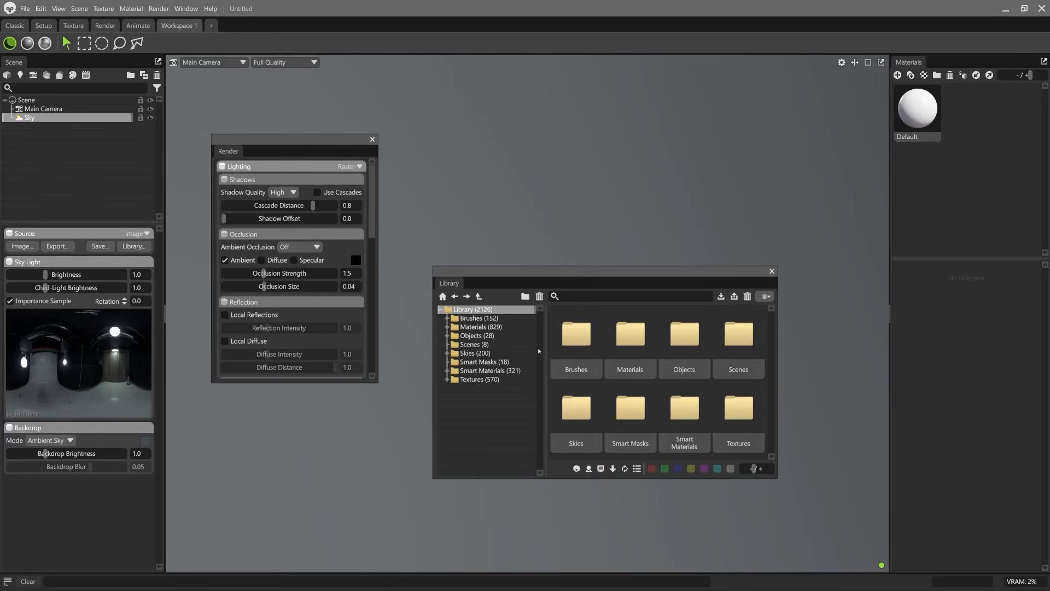
pyautogui.click(470, 354)
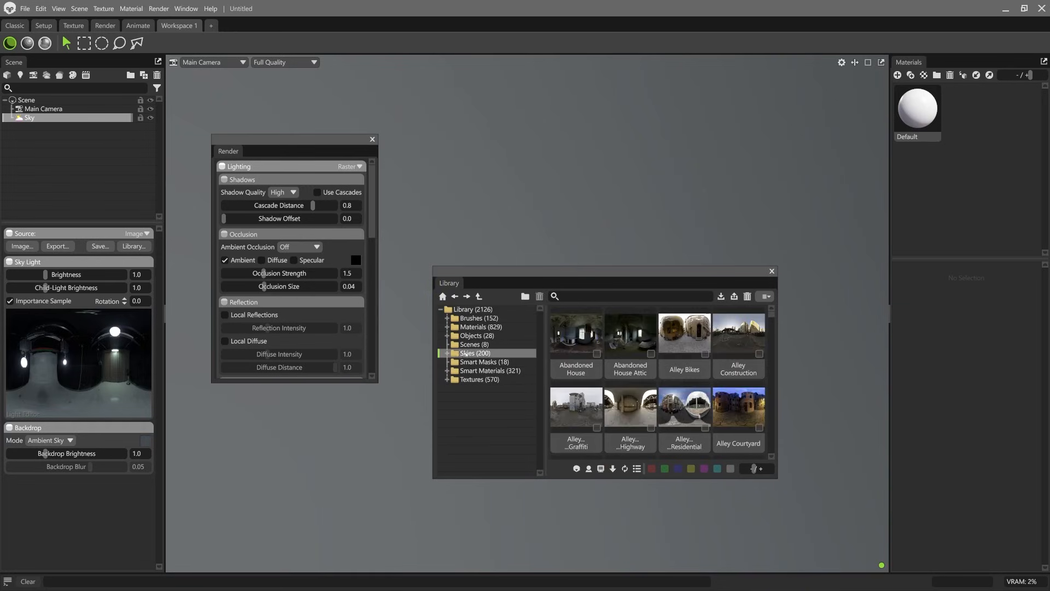
pyautogui.click(448, 354)
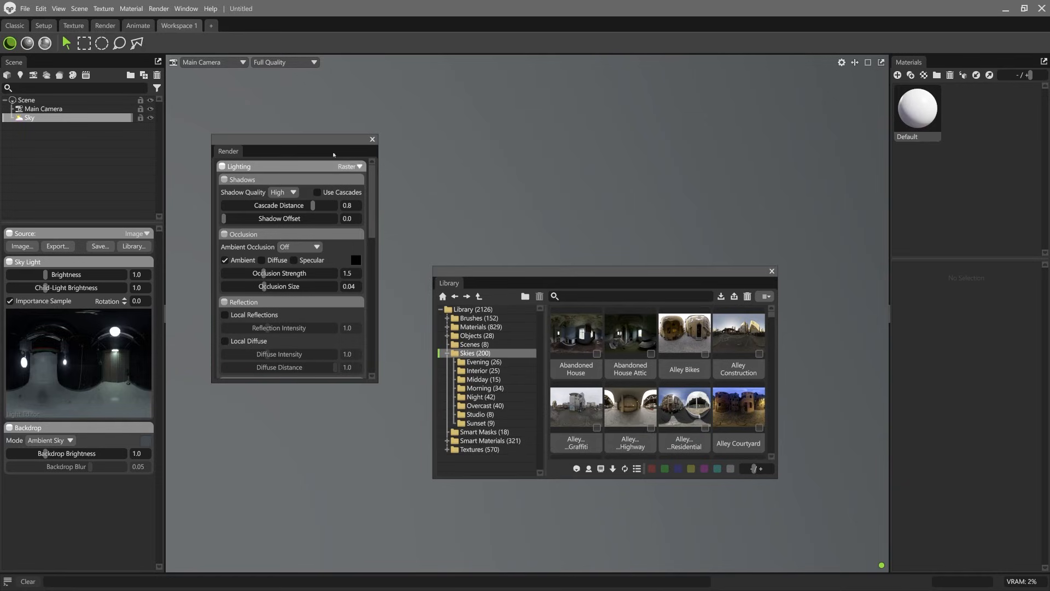
pyautogui.click(483, 200)
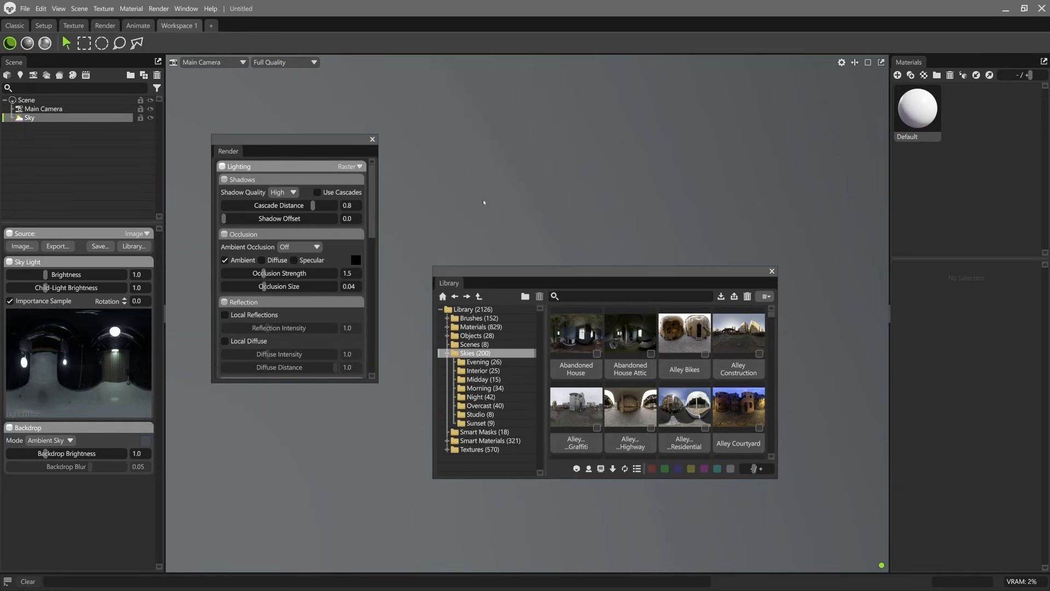
# Step: Dock the Render settings beside Materials and enlarge the settings area of the Default material
pyautogui.moveTo(229, 152); pyautogui.dragTo(949, 62)
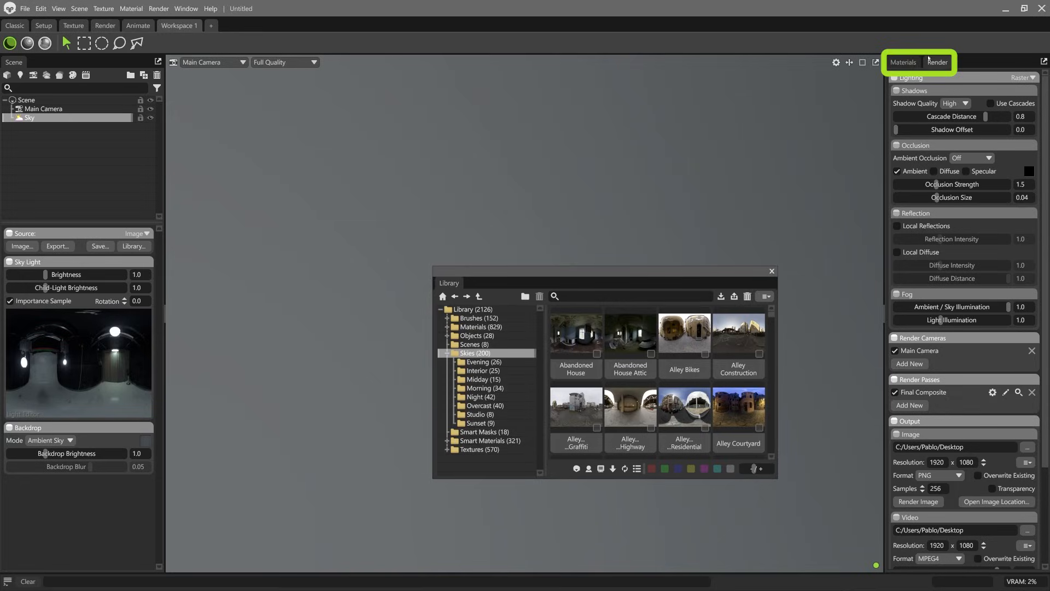
pyautogui.click(910, 64)
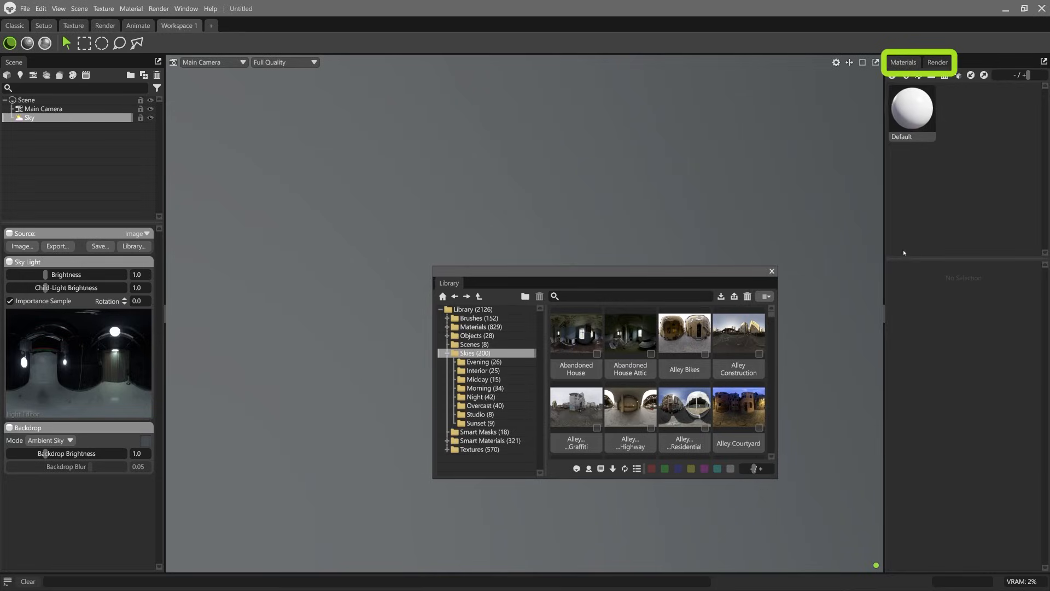
pyautogui.click(898, 115)
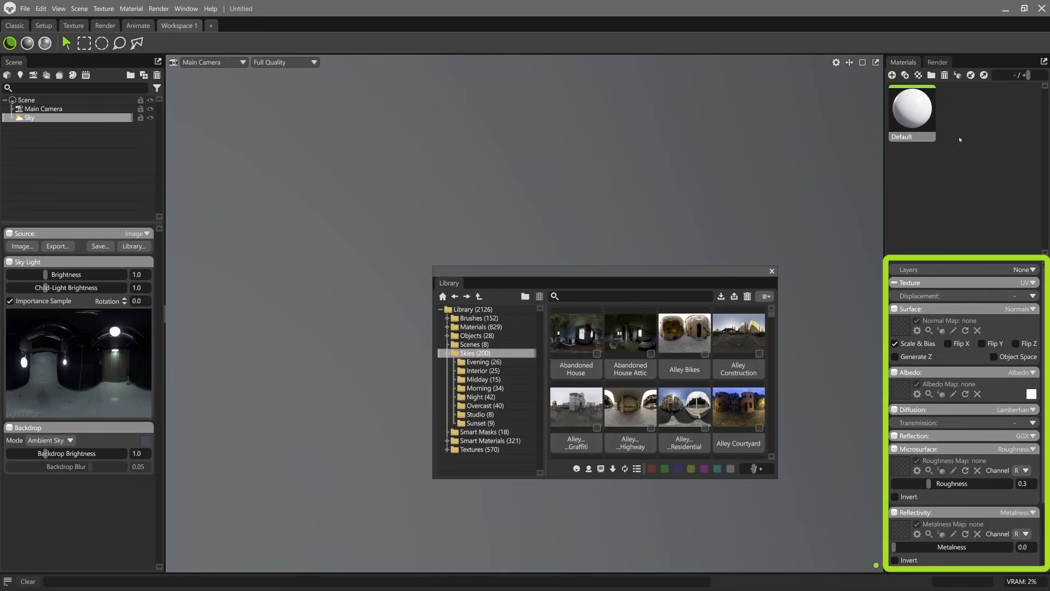
pyautogui.moveTo(945, 259); pyautogui.dragTo(942, 156)
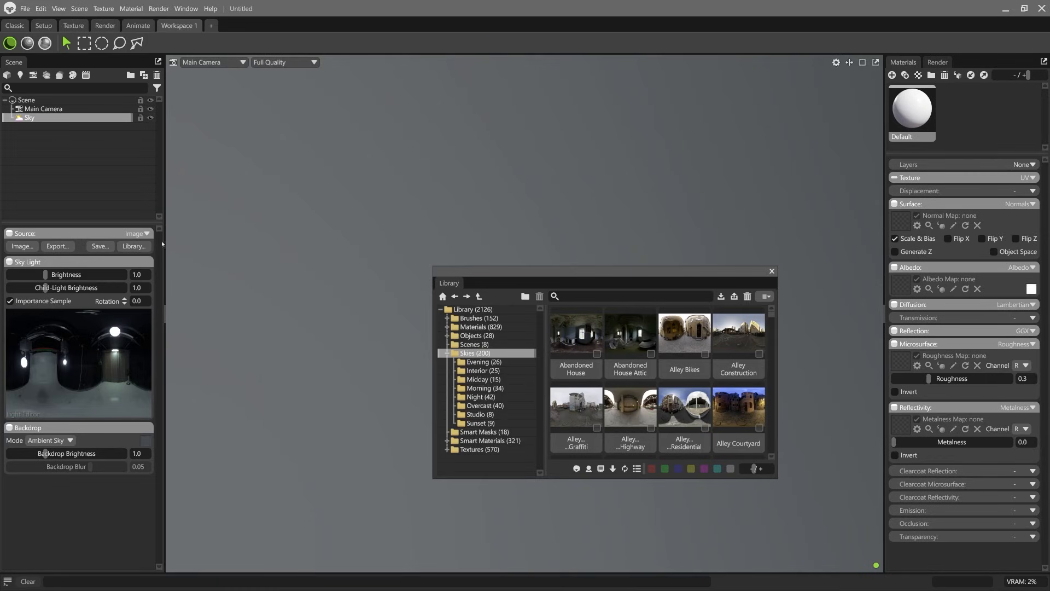
# Step: Dock the Library between the Scene panel and the viewport, and collapse it
pyautogui.moveTo(489, 272); pyautogui.dragTo(168, 232)
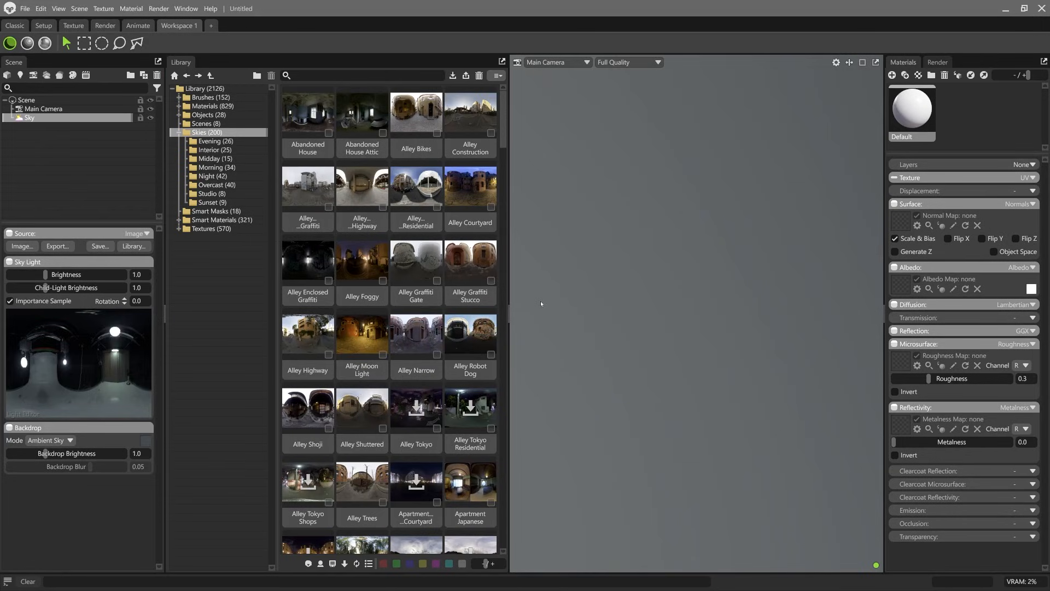
pyautogui.click(505, 314)
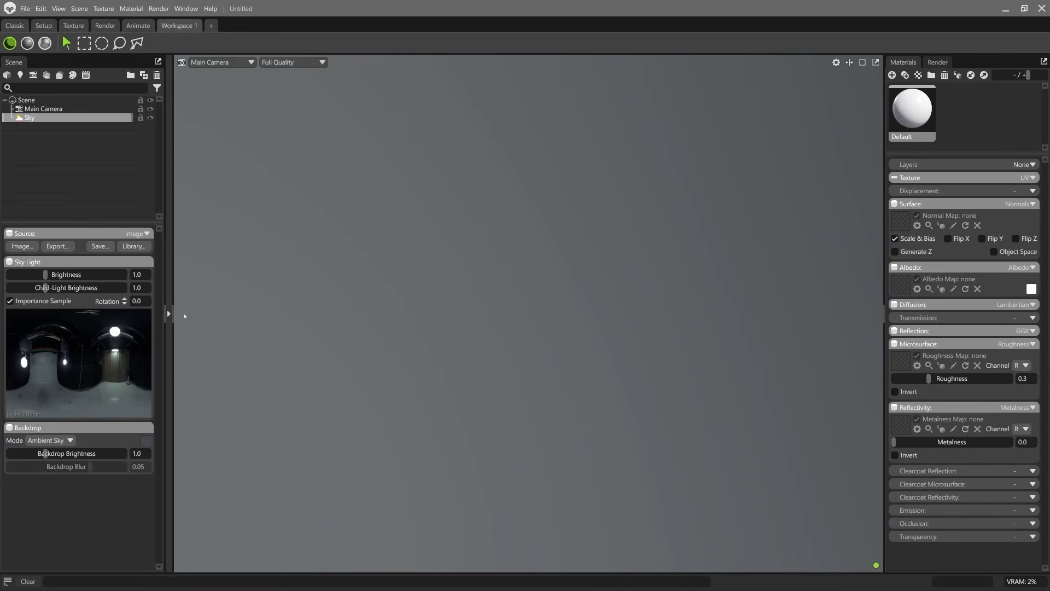
pyautogui.click(168, 314)
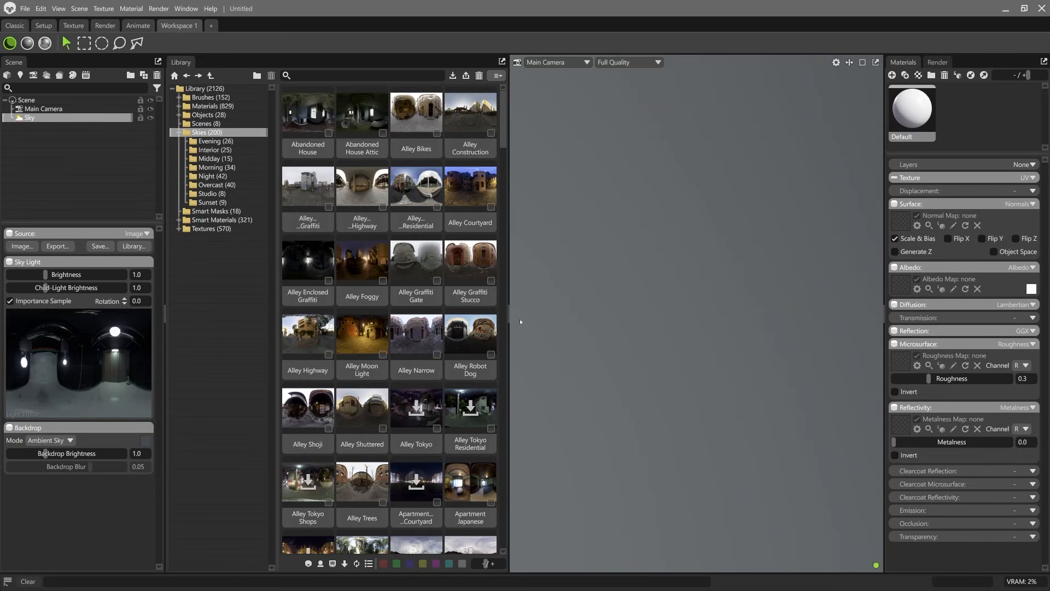
pyautogui.click(503, 314)
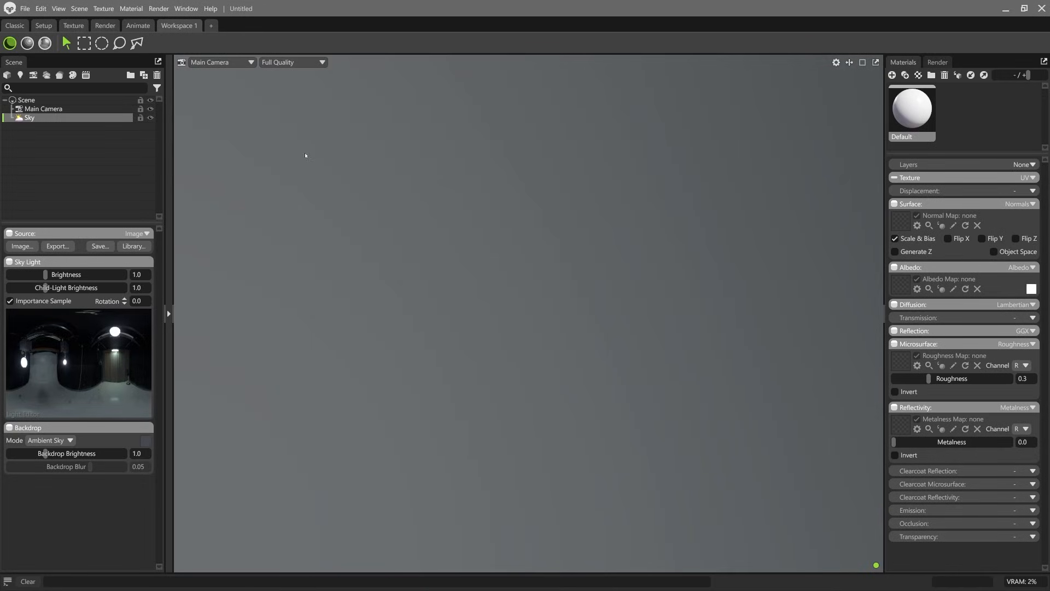
# Step: Rename the new workspace with the artist's first name
pyautogui.doubleClick(182, 26)
pyautogui.write('Pablo Works')
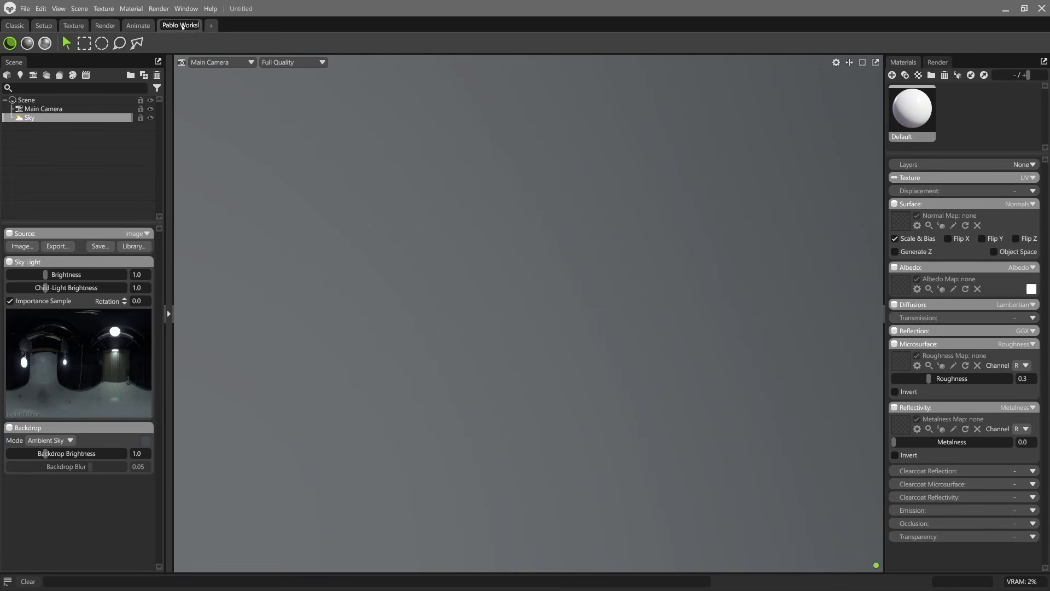
pyautogui.press('Return')
# Step: Look through the Render, Texture, Setup and Classic workspaces and return to the renamed custom workspace
pyautogui.click(105, 26)
pyautogui.click(73, 26)
pyautogui.click(42, 26)
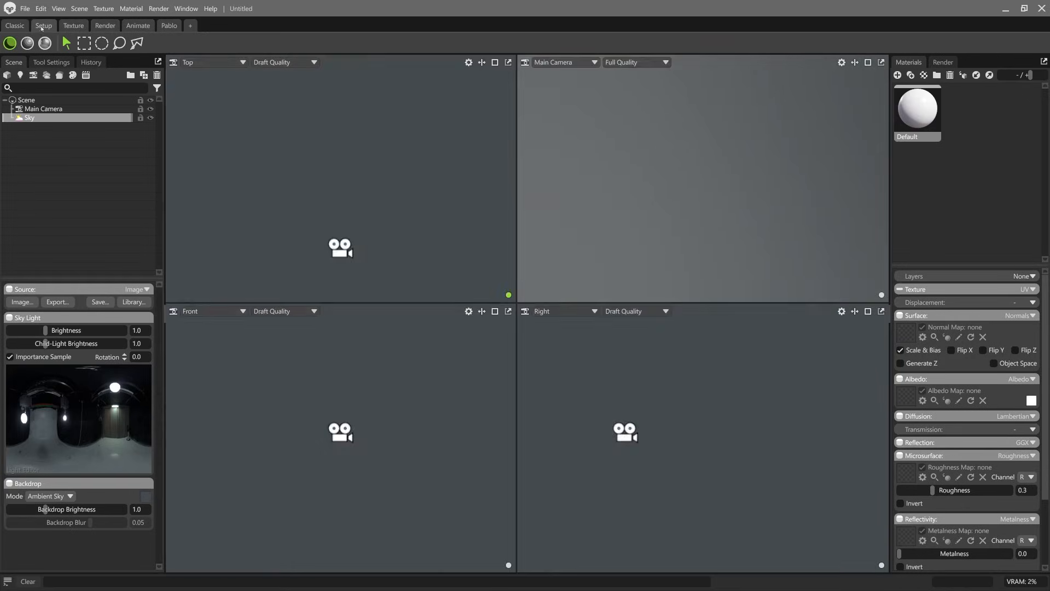
pyautogui.click(15, 26)
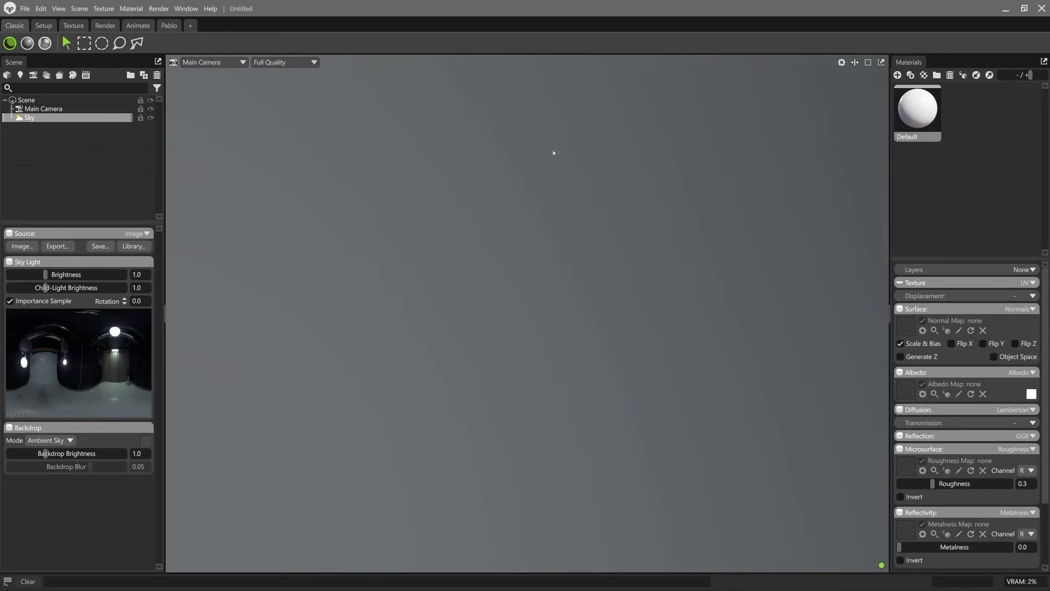
pyautogui.click(169, 26)
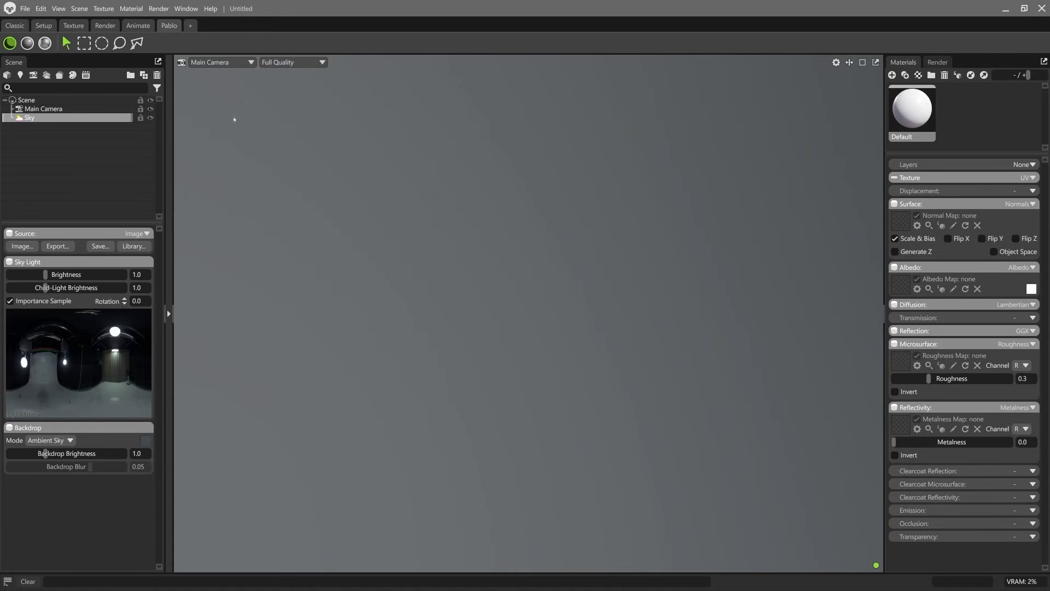
pyautogui.rightClick(167, 25)
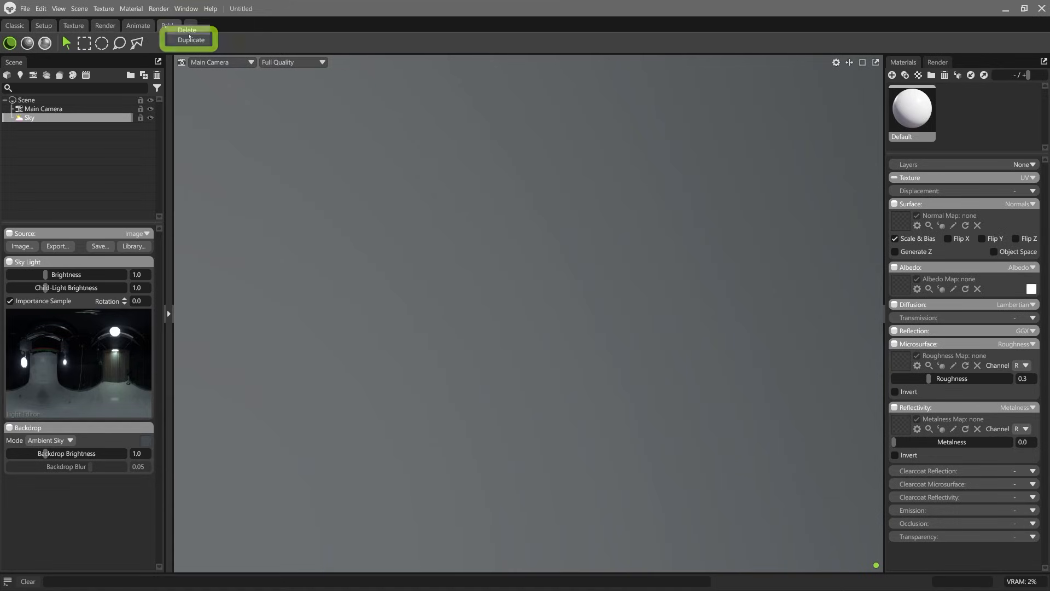
pyautogui.click(671, 302)
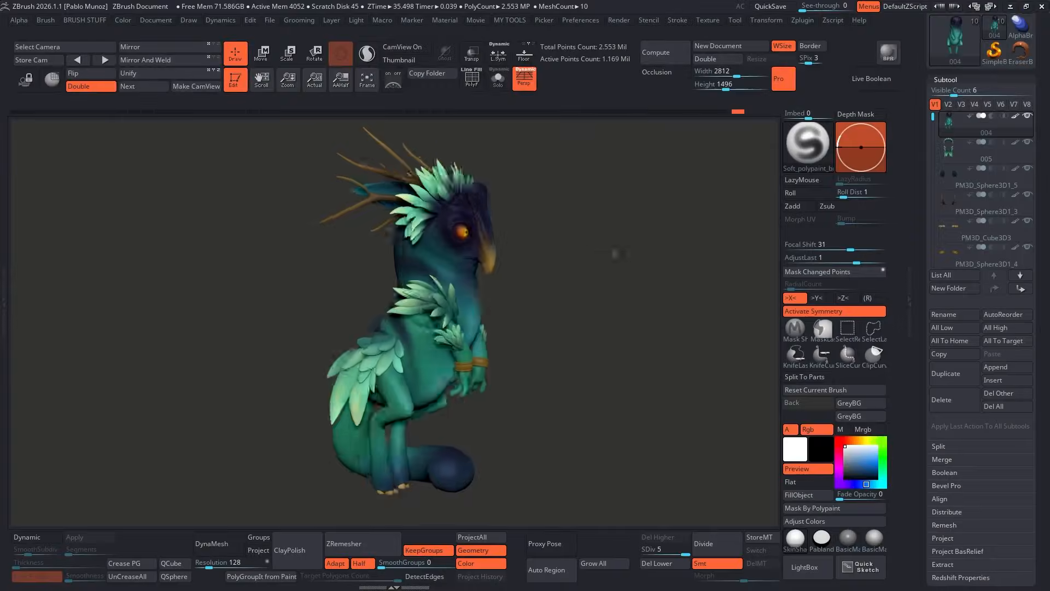
# Step: Switch to ZBrush and set the Subtool list's visible count to 13 for the creature model
pyautogui.moveTo(614, 254); pyautogui.dragTo(535, 246)
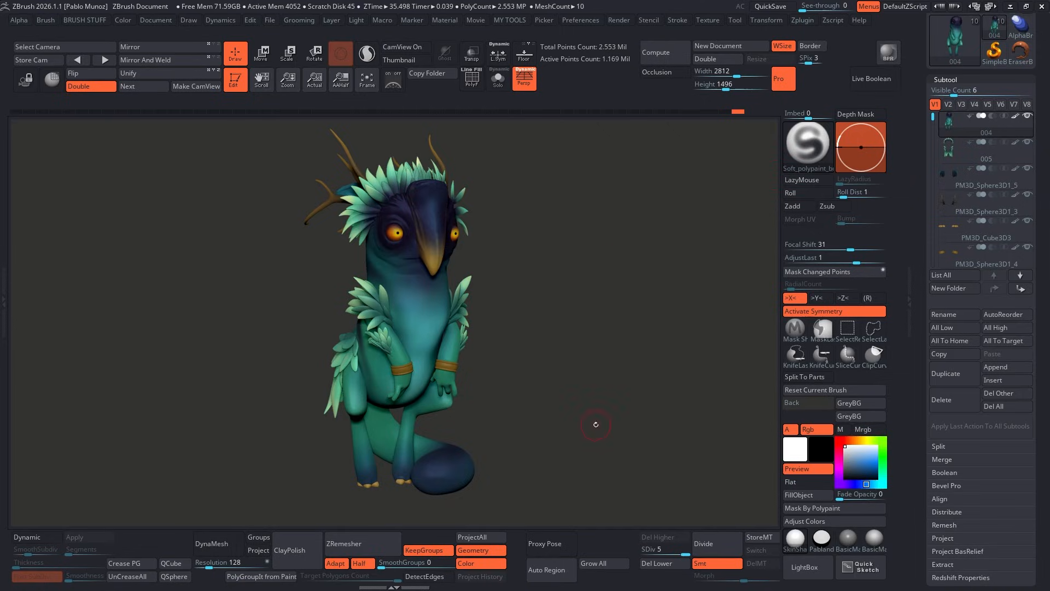
pyautogui.moveTo(953, 96); pyautogui.dragTo(983, 96)
pyautogui.moveTo(923, 128); pyautogui.dragTo(920, 192)
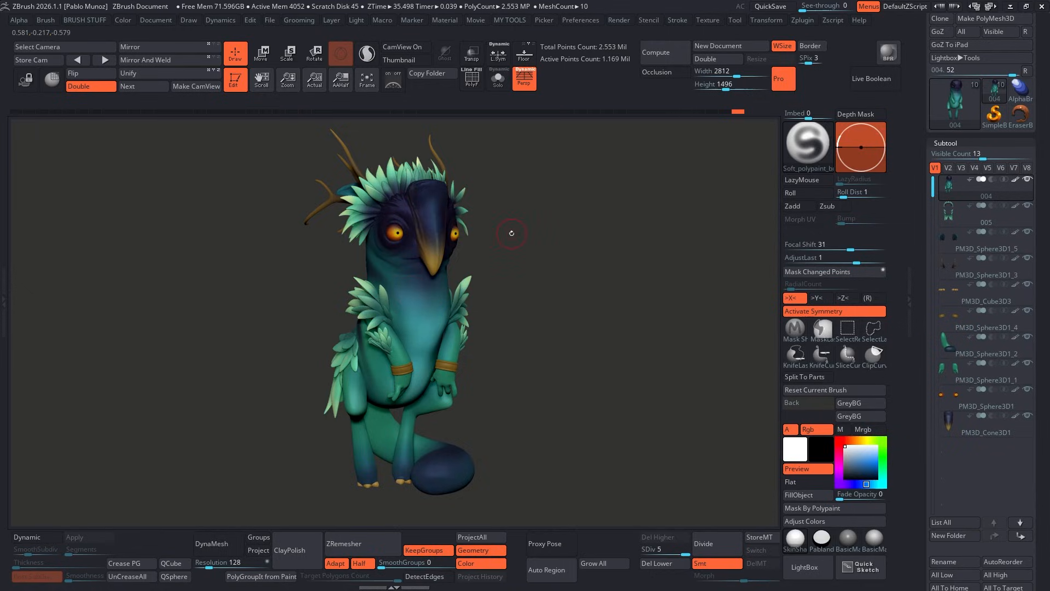
# Step: Isolate the creature's body subtool and examine its polygroups with the polyframe displayed
pyautogui.hotkey('alt', 's')
pyautogui.moveTo(474, 279); pyautogui.dragTo(419, 343)
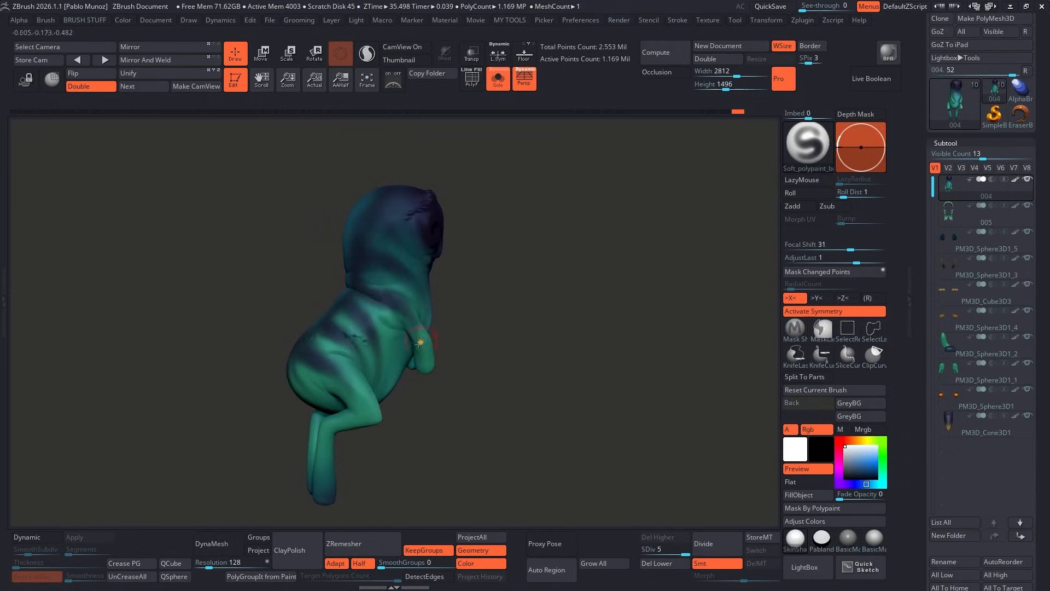
pyautogui.moveTo(470, 278); pyautogui.dragTo(459, 291)
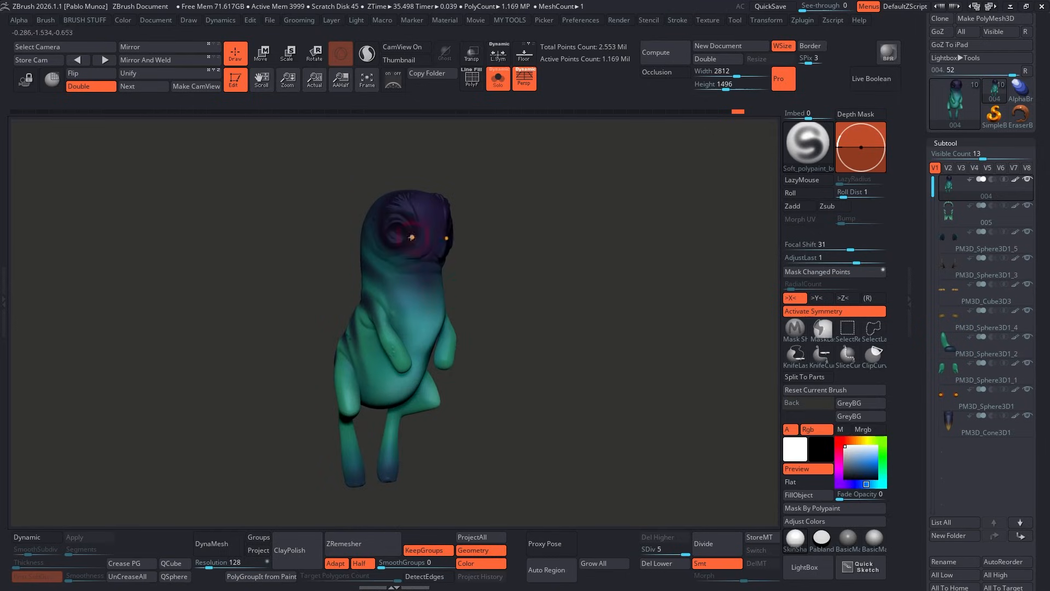
pyautogui.press('shift')
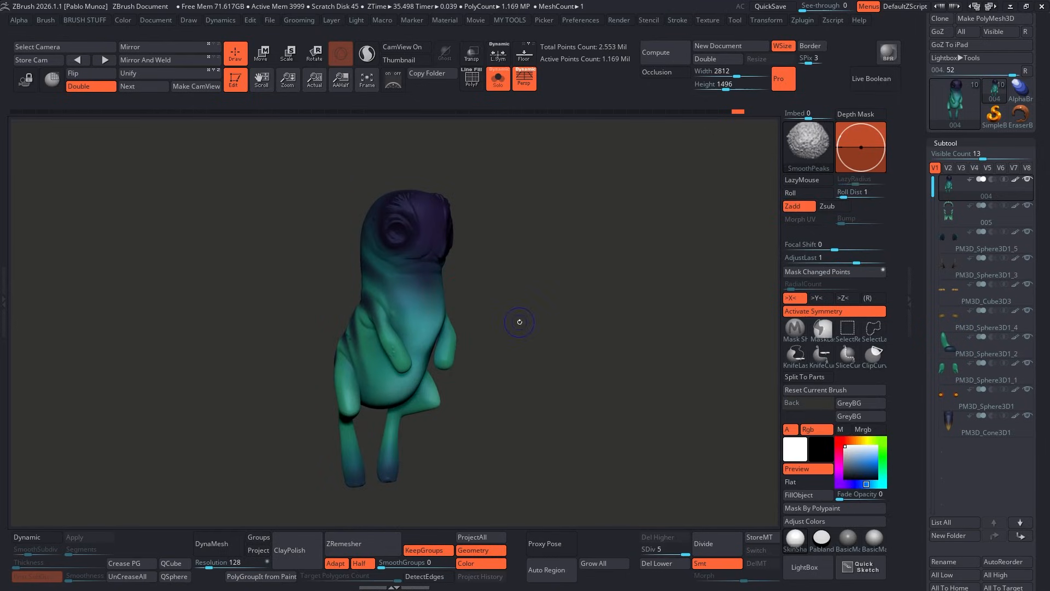
pyautogui.hotkey('shift', 'f')
pyautogui.keyDown('alt'); pyautogui.moveTo(450, 282); pyautogui.dragTo(497, 276); pyautogui.keyUp('alt')
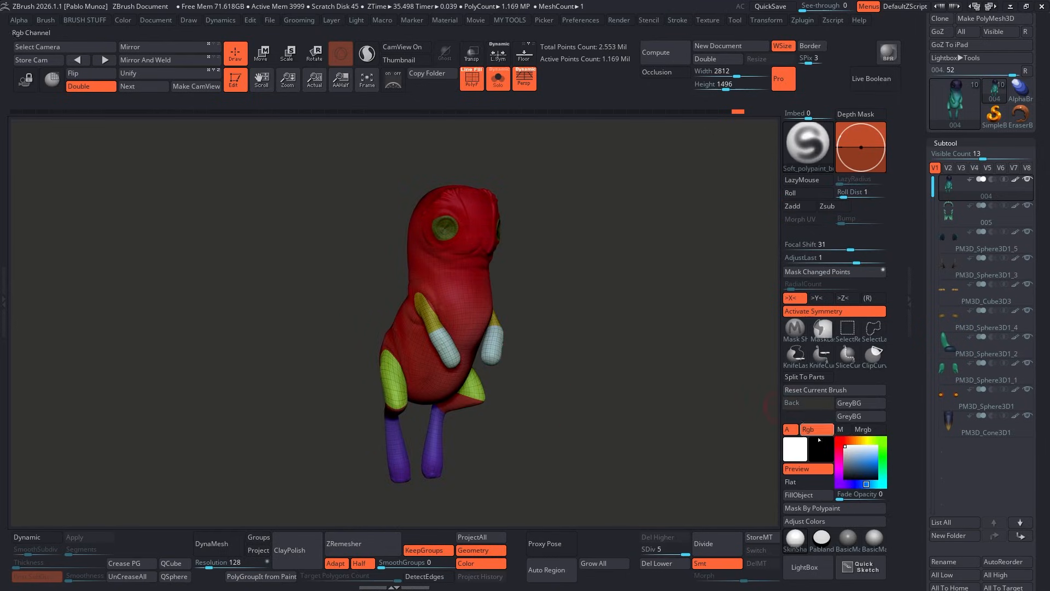
# Step: Lower the body to subdivision level 1 and examine its low-resolution topology
pyautogui.moveTo(681, 549); pyautogui.dragTo(644, 549)
pyautogui.keyDown('ctrl'); pyautogui.moveTo(441, 293); pyautogui.dragTo(482, 304, button='right'); pyautogui.keyUp('ctrl')
pyautogui.moveTo(555, 303); pyautogui.dragTo(414, 225, button='right')
pyautogui.moveTo(415, 226); pyautogui.dragTo(428, 222, button='right')
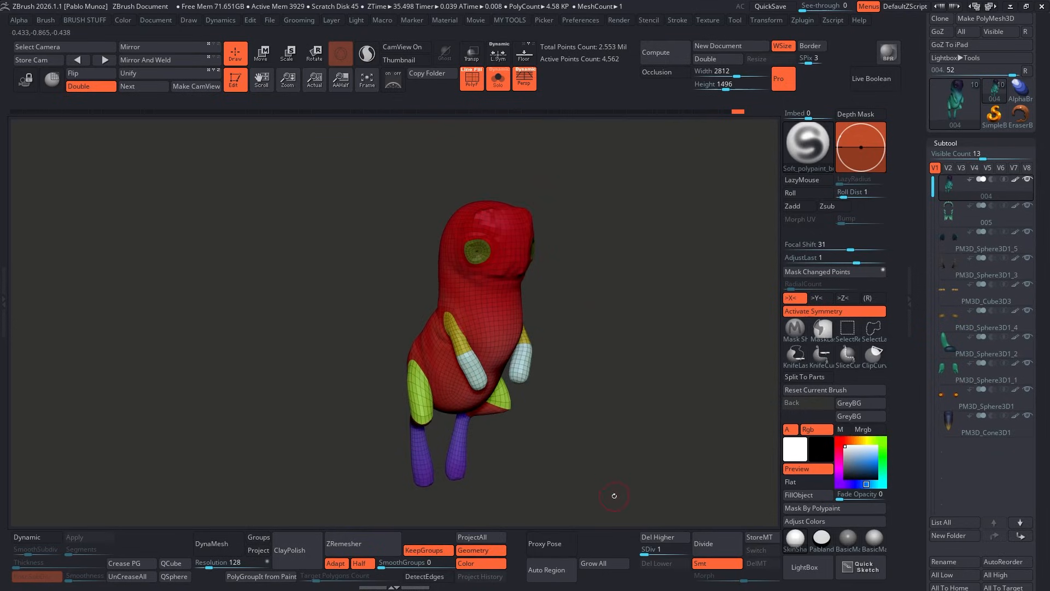
# Step: Return the body to subdivision level 5 without the polyframe and show the whole creature with all its subtools
pyautogui.moveTo(648, 552); pyautogui.dragTo(685, 553)
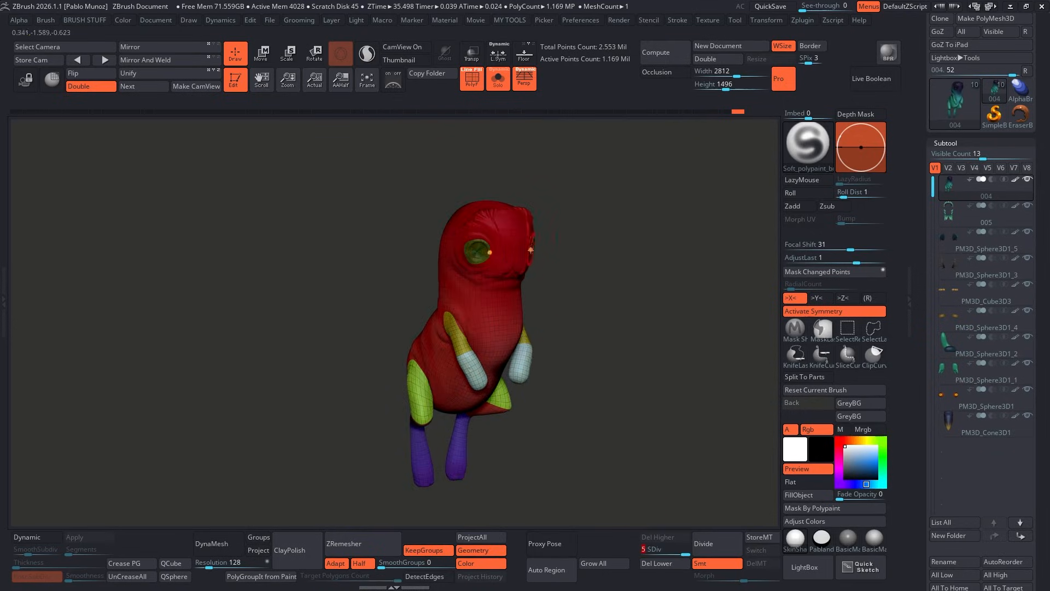
pyautogui.hotkey('shift', 'f')
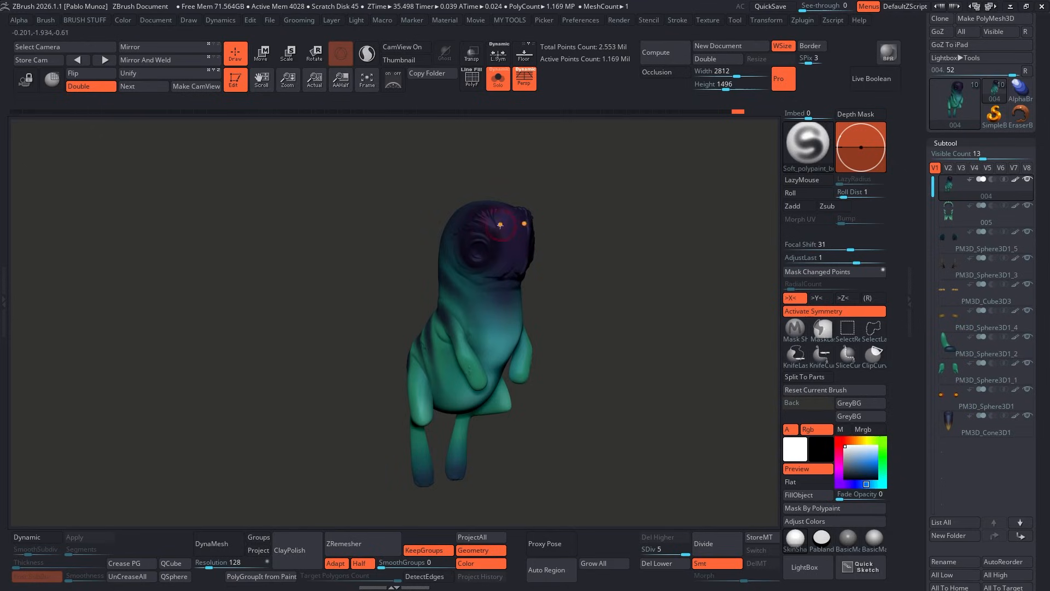
pyautogui.hotkey('alt', 's')
pyautogui.moveTo(623, 257); pyautogui.dragTo(594, 293)
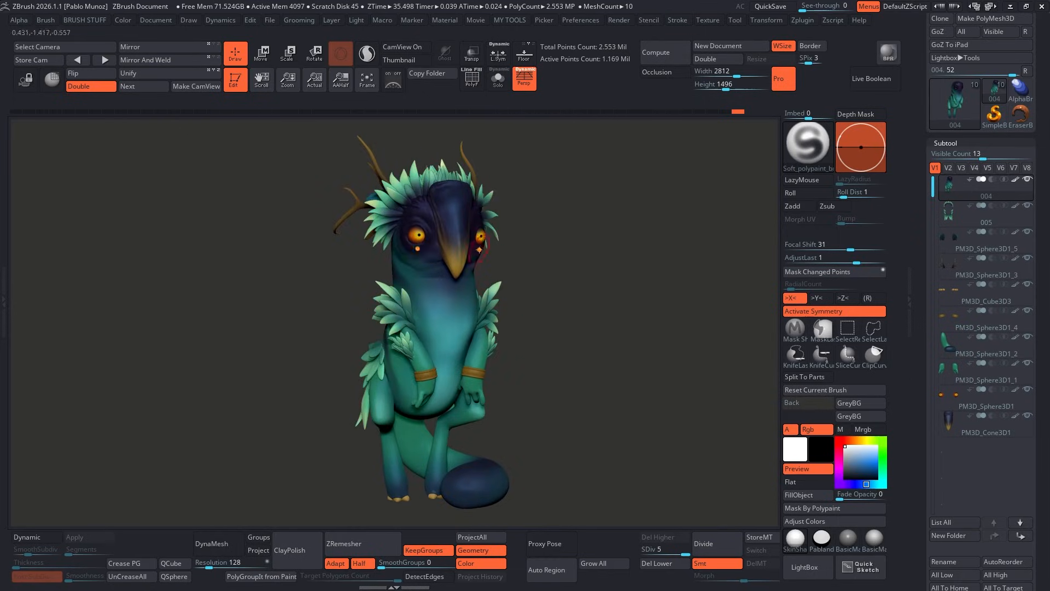
pyautogui.moveTo(502, 283); pyautogui.dragTo(555, 292)
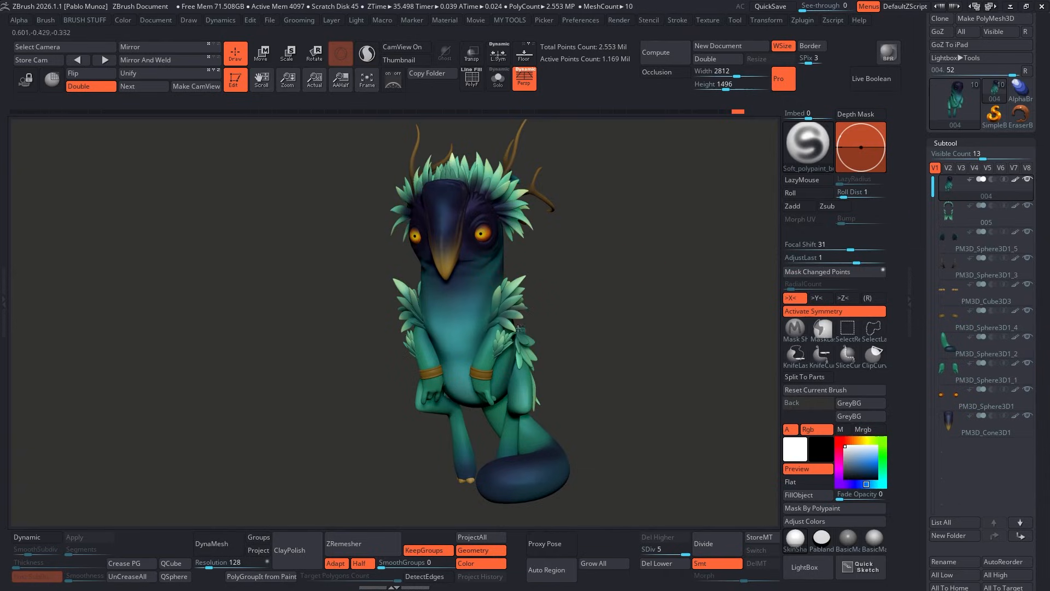
# Step: Select the creature's beak subtool and export all visible subtools with the FBX ExportImport plugin
pyautogui.keyDown('alt'); pyautogui.click(447, 217); pyautogui.keyUp('alt')
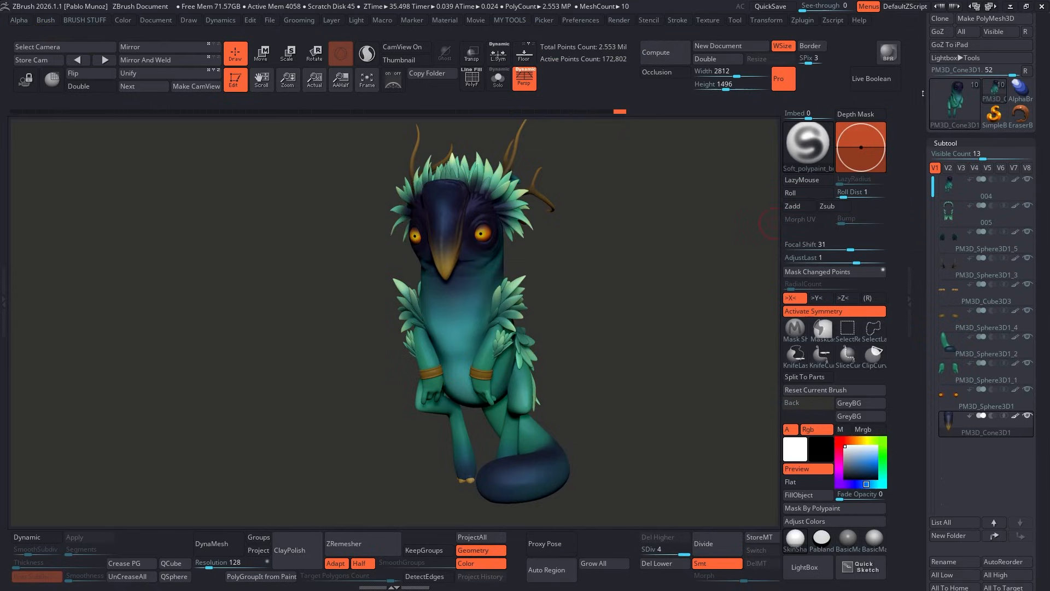
pyautogui.click(801, 22)
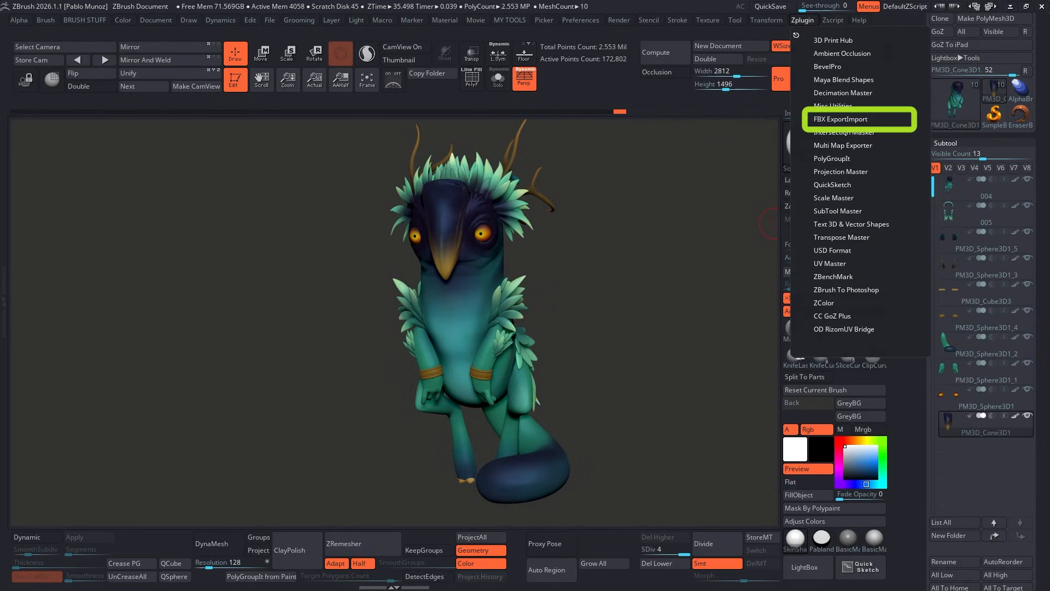
pyautogui.click(843, 119)
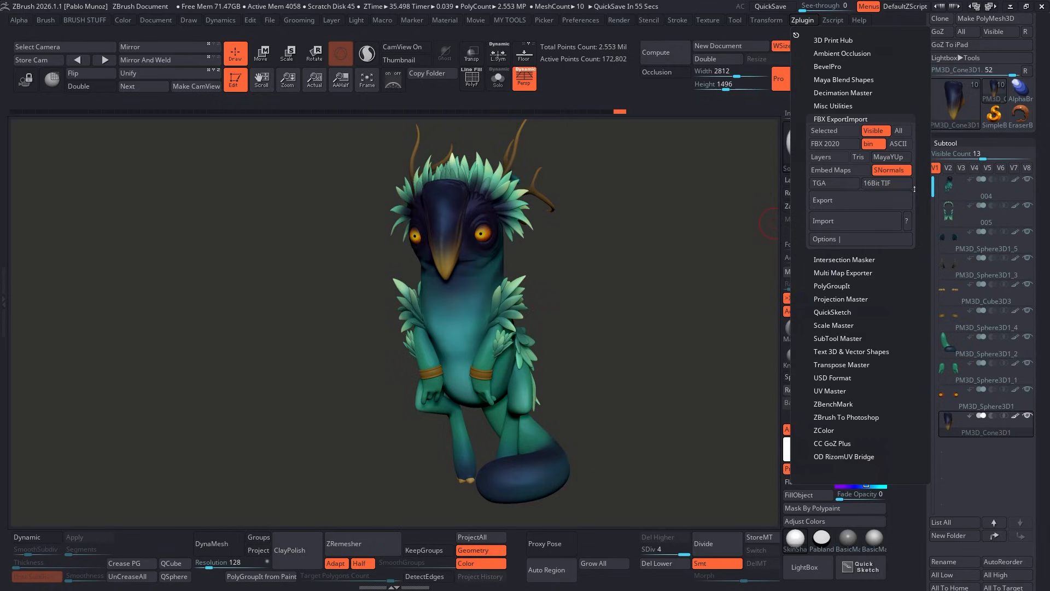
pyautogui.click(839, 201)
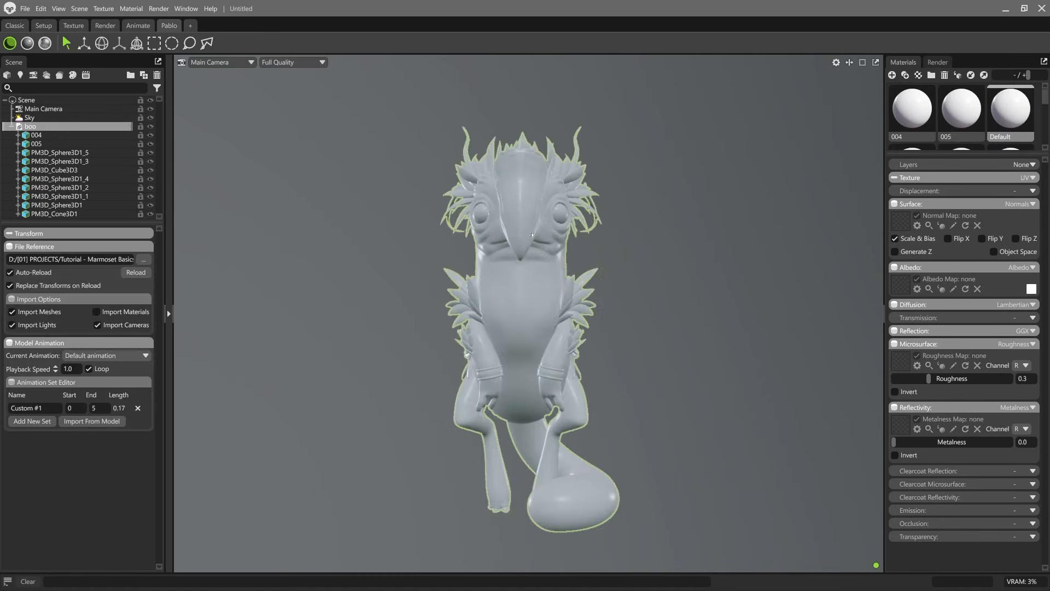
# Step: Switch to Marmoset Toolbag, view the imported creature from several angles and toggle mesh 005's visibility to identify it
pyautogui.click(648, 170)
pyautogui.moveTo(602, 192); pyautogui.dragTo(642, 253)
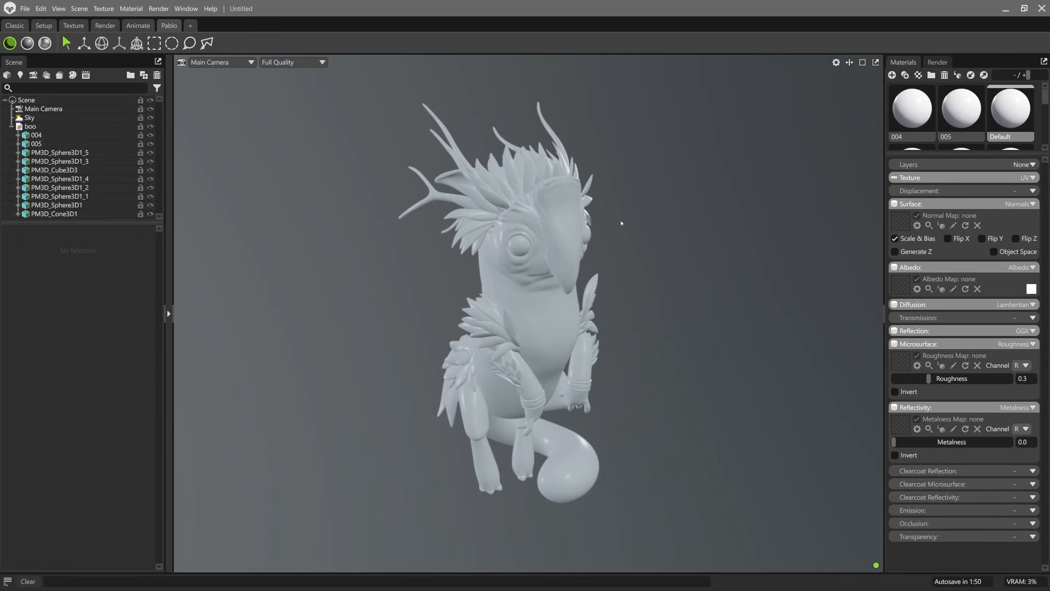
pyautogui.moveTo(619, 225)
pyautogui.mouseDown()
pyautogui.moveTo(630, 226)
pyautogui.moveTo(617, 233)
pyautogui.moveTo(612, 221)
pyautogui.mouseUp()
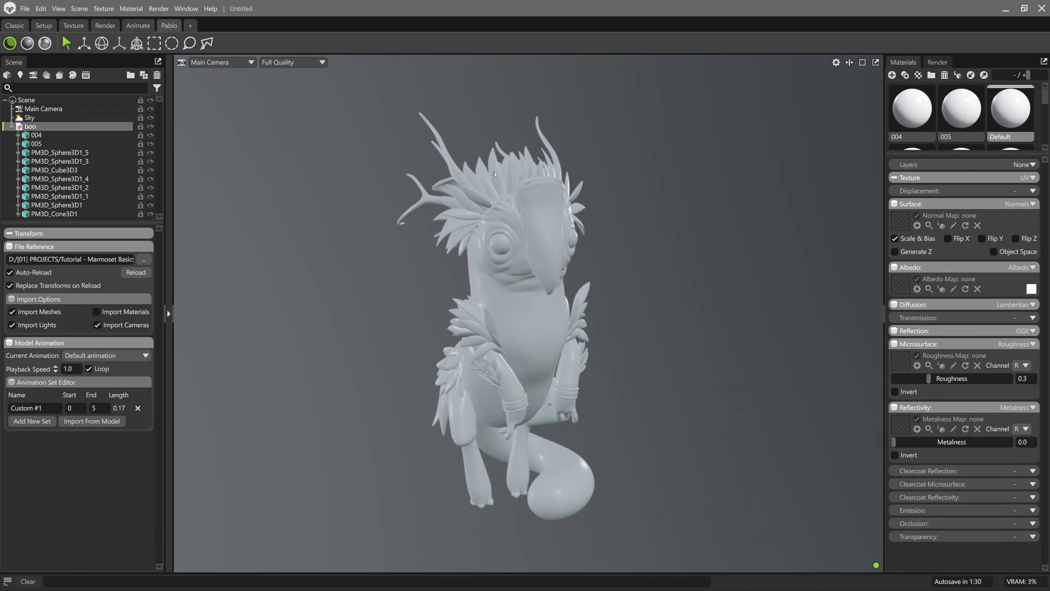
pyautogui.click(43, 136)
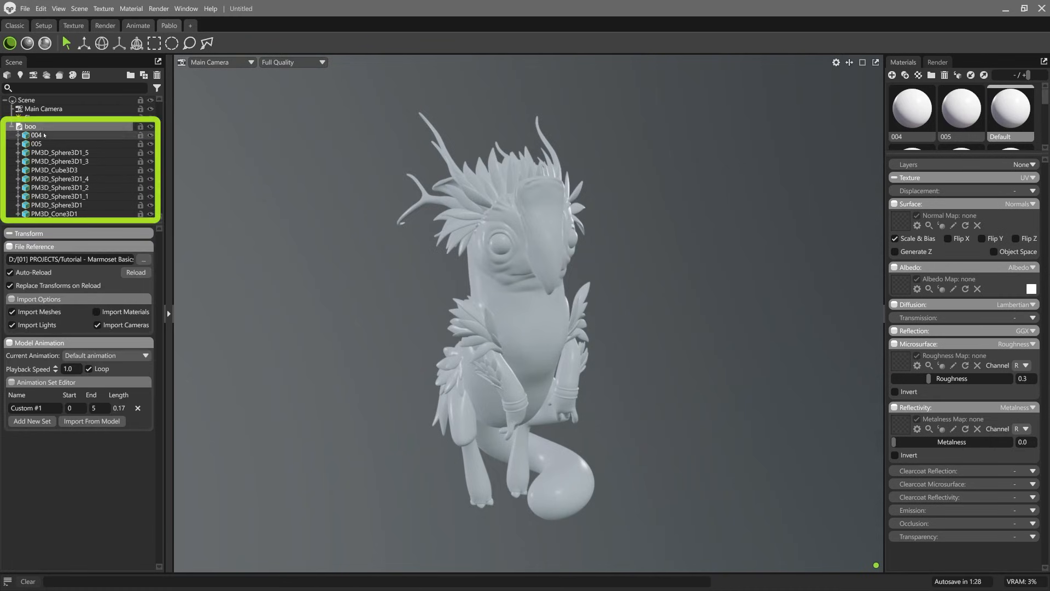
pyautogui.click(45, 144)
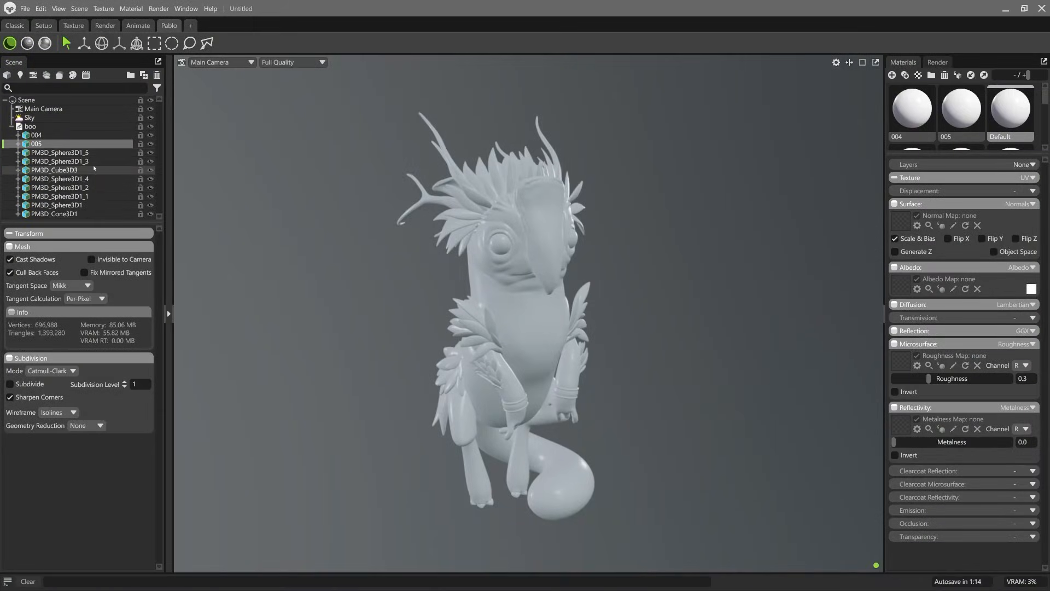
pyautogui.click(151, 144)
pyautogui.click(151, 144)
pyautogui.click(151, 144)
pyautogui.click(151, 143)
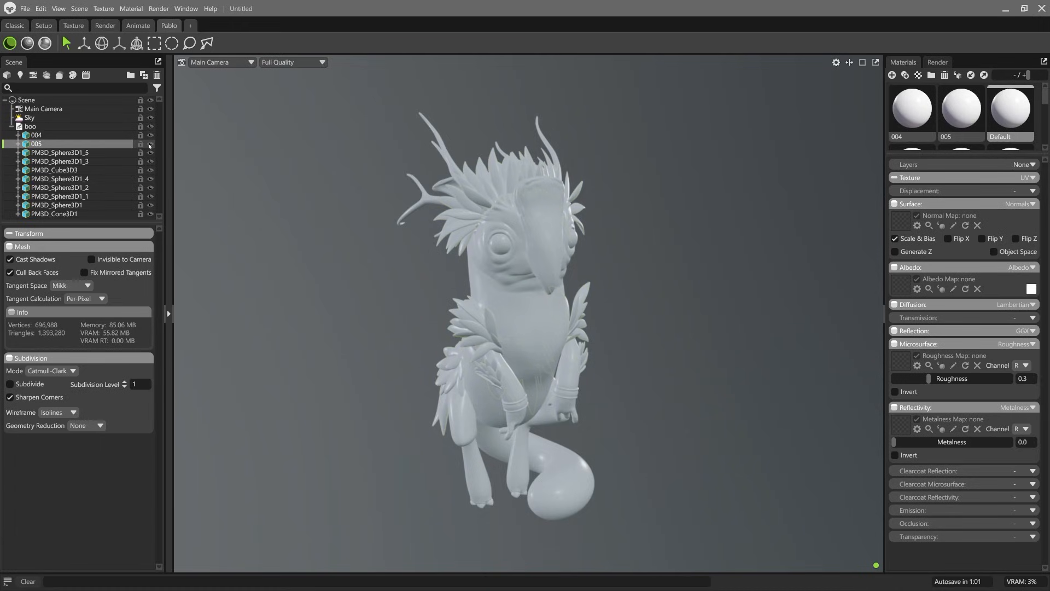
# Step: Rename mesh 005 as feathers
pyautogui.doubleClick(45, 142)
pyautogui.write('feather')
pyautogui.press('Return')
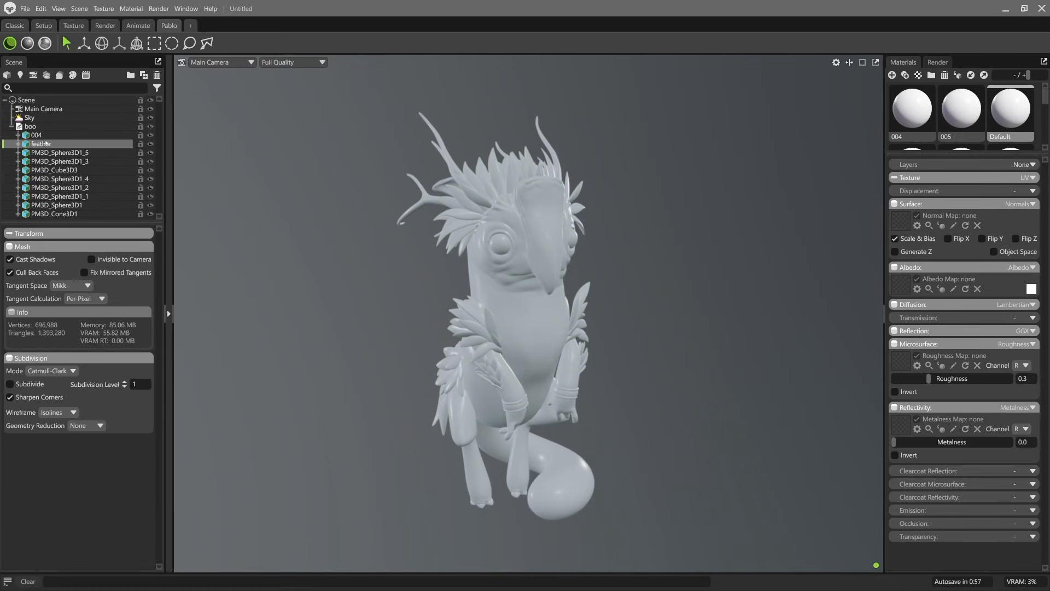
pyautogui.doubleClick(77, 142)
pyautogui.write('s')
pyautogui.click(240, 167)
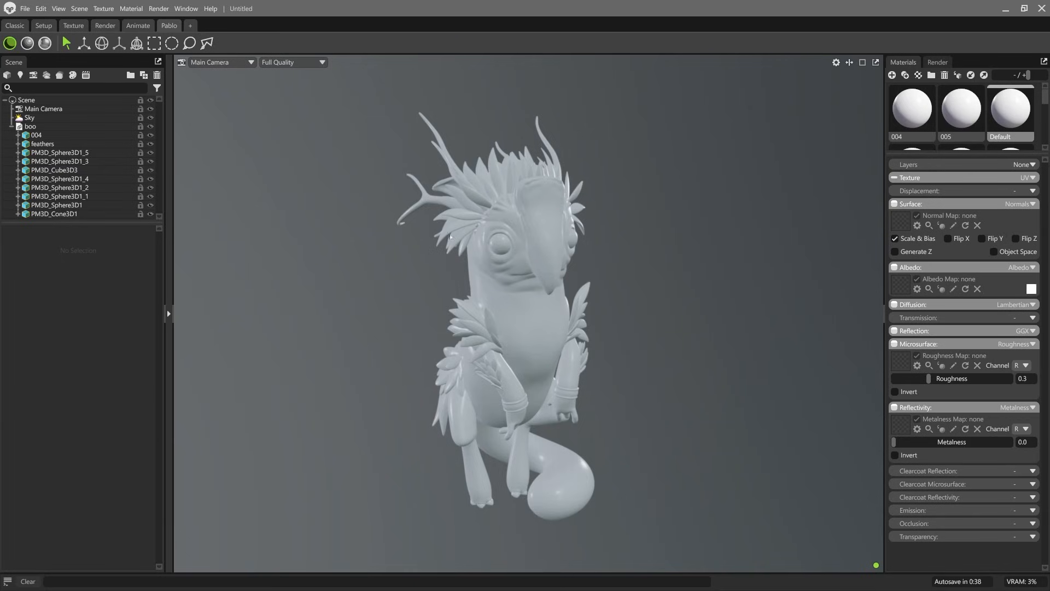
# Step: Show the scale reference in the viewport and compare the creature's size with the human silhouette
pyautogui.click(835, 62)
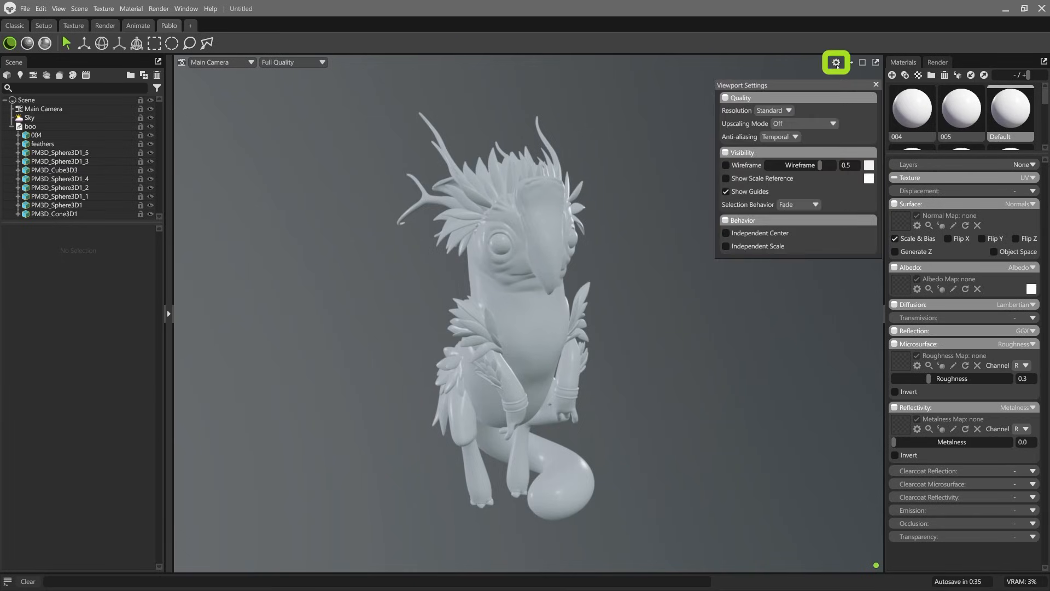
pyautogui.click(762, 179)
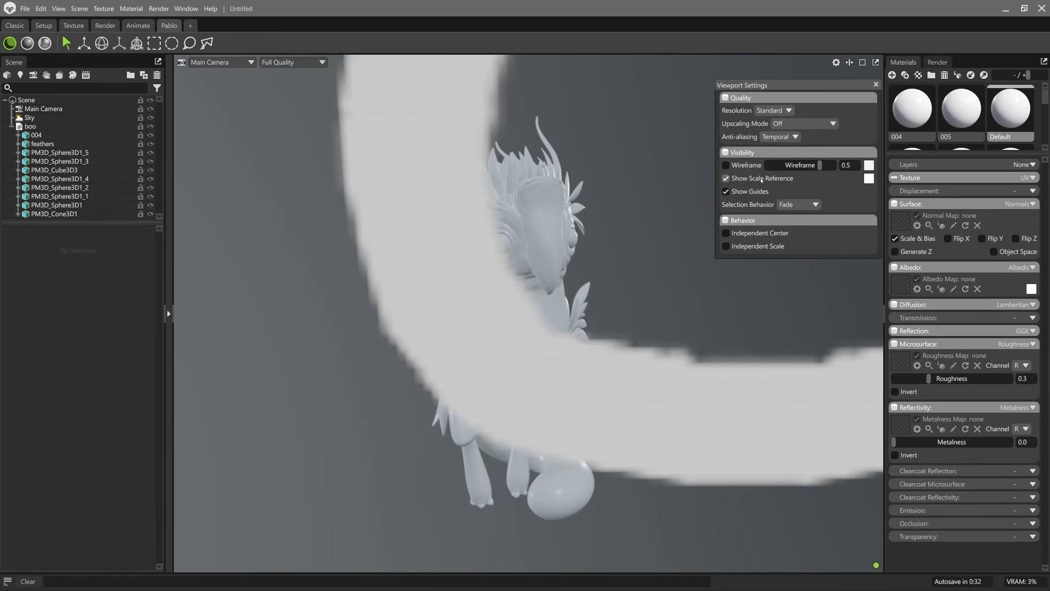
pyautogui.scroll(-7, 544, 253)
pyautogui.moveTo(482, 262); pyautogui.dragTo(484, 344, button='middle')
pyautogui.scroll(-2, 484, 307)
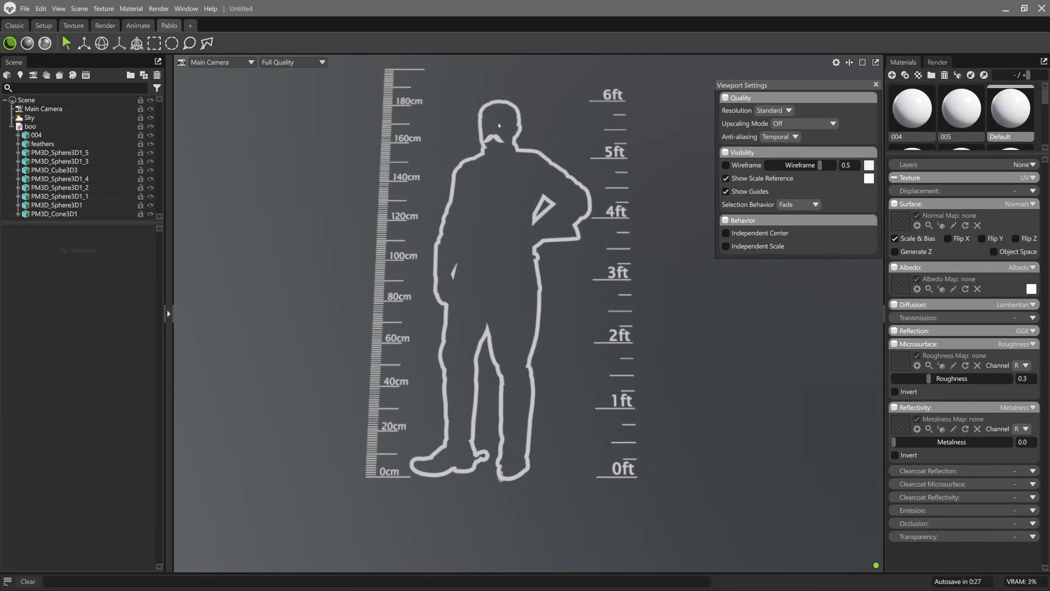
pyautogui.moveTo(491, 473); pyautogui.dragTo(536, 476)
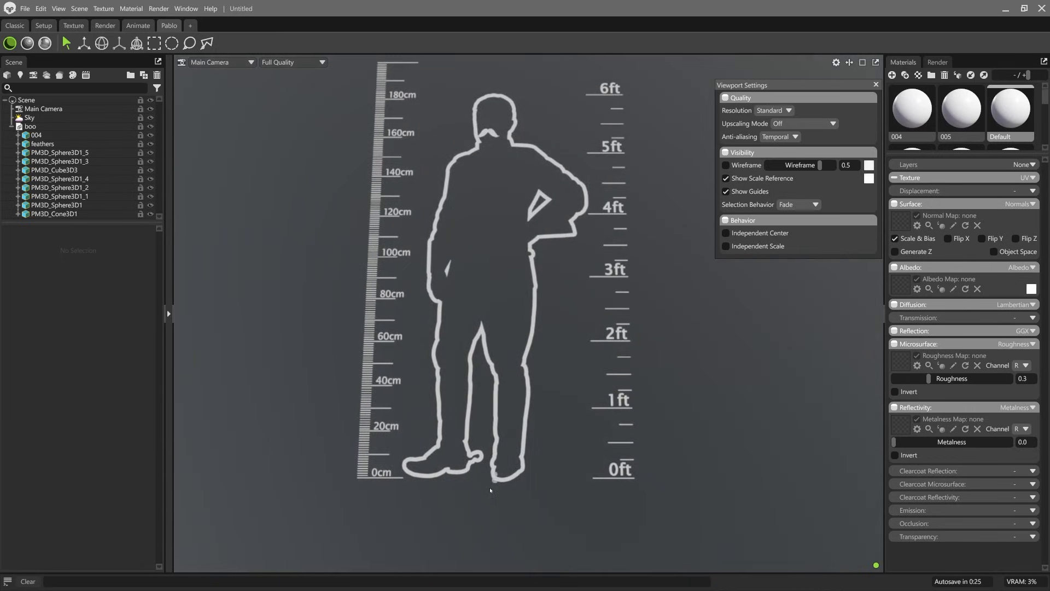
pyautogui.scroll(3, 490, 490)
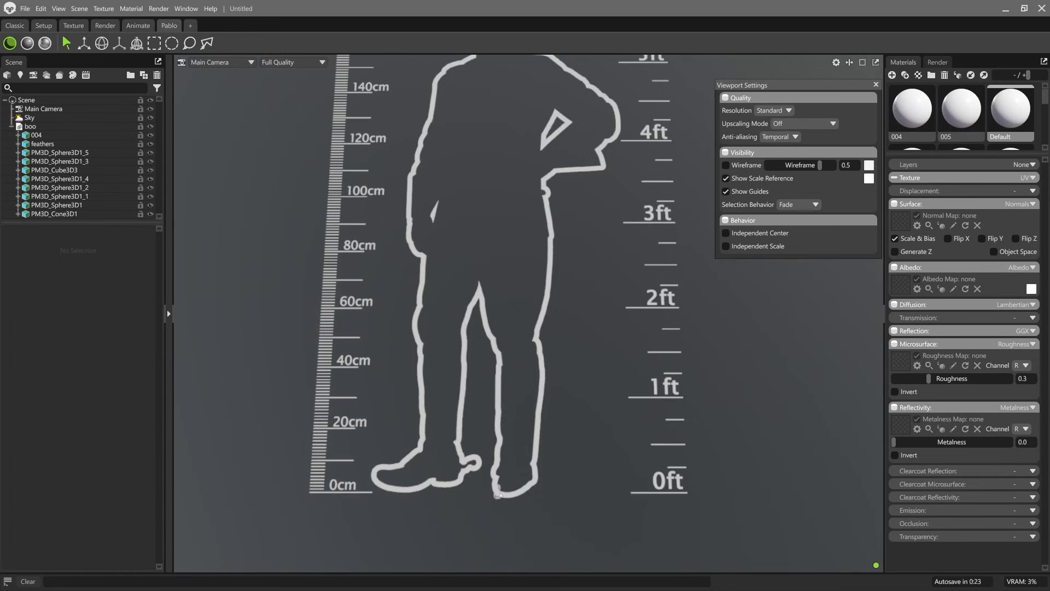
pyautogui.scroll(-5, 498, 490)
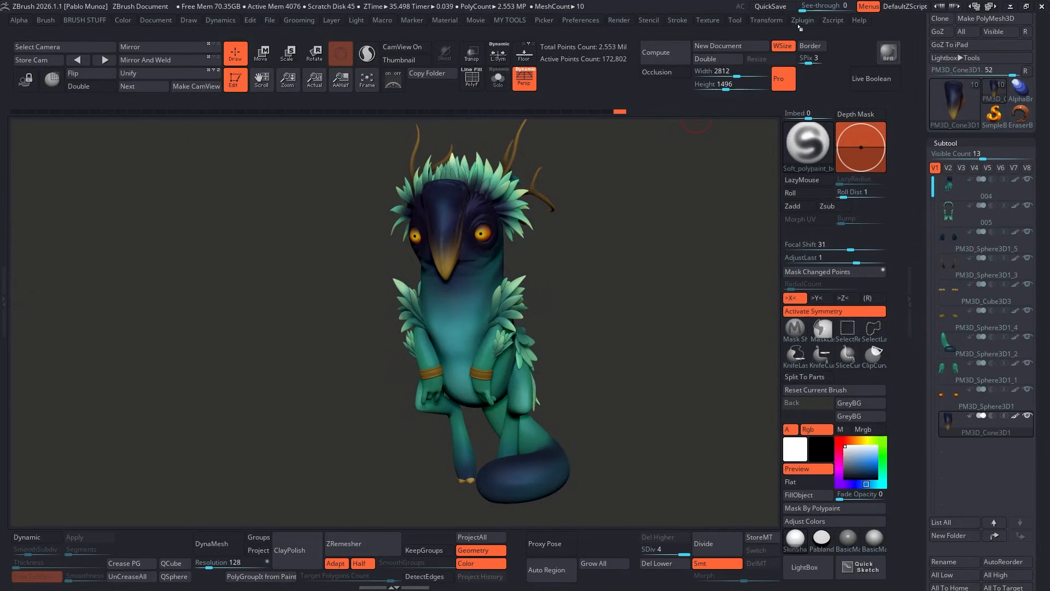
# Step: Switch to ZBrush and open the Scale Master plugin options
pyautogui.click(802, 20)
pyautogui.click(833, 325)
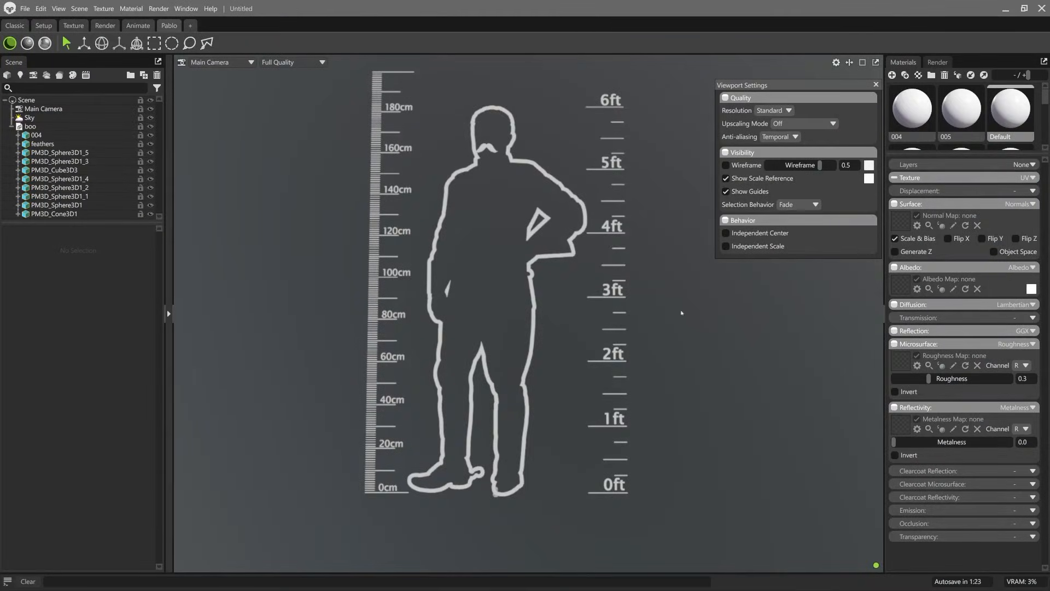
# Step: Return to Marmoset Toolbag, try a scene scale of 100 and compare the creature with the scale reference
pyautogui.click(50, 101)
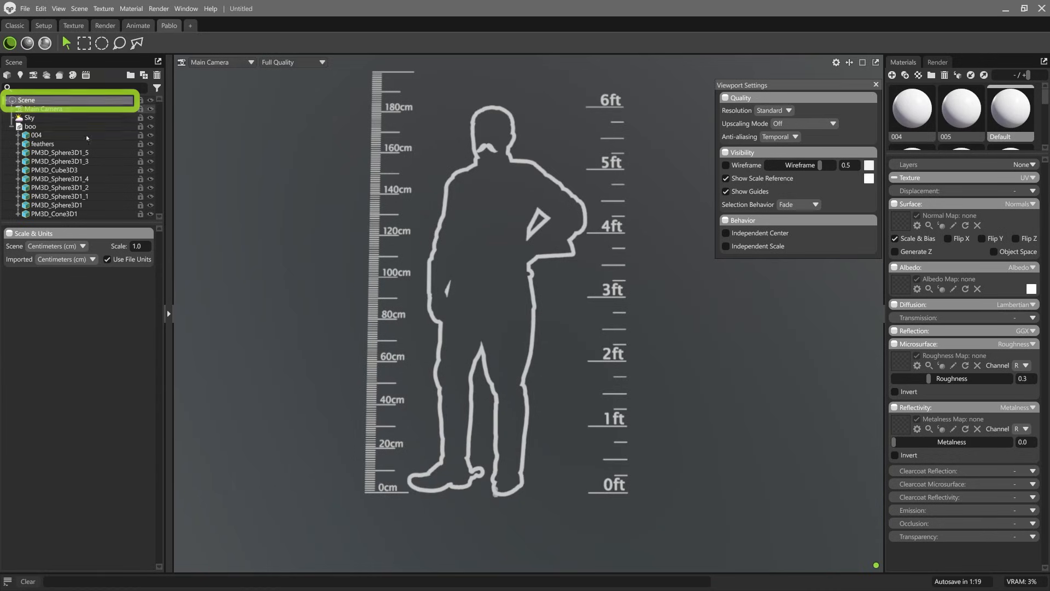
pyautogui.click(120, 247)
pyautogui.write('100')
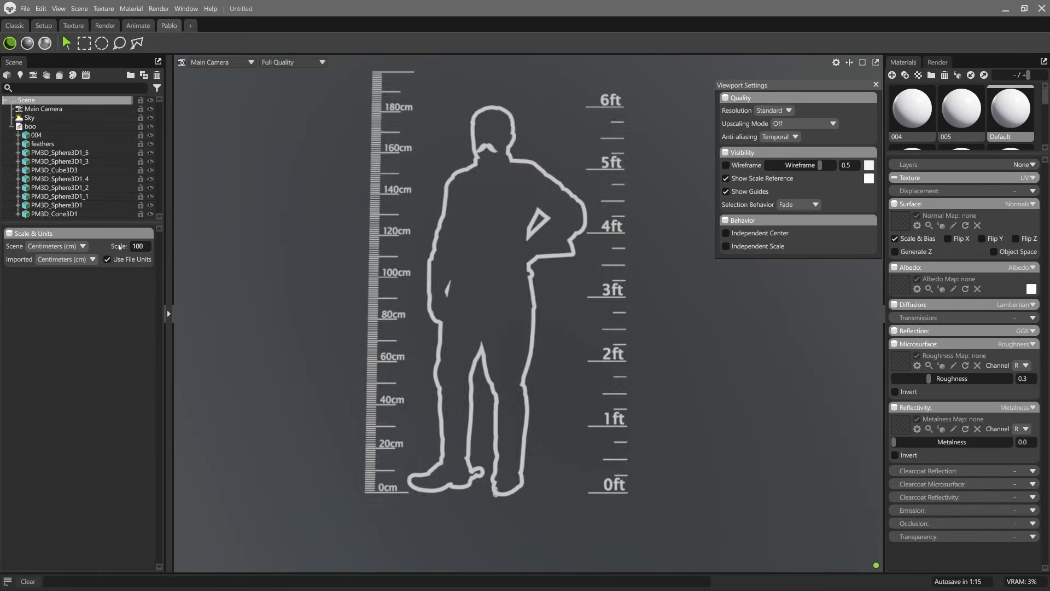
pyautogui.press('Return')
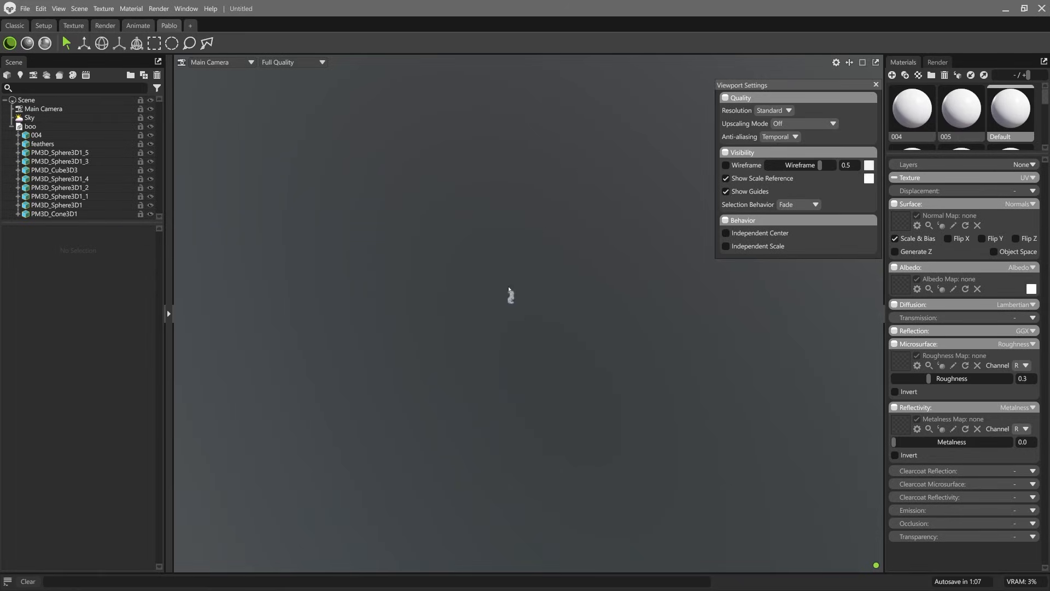
pyautogui.scroll(3, 510, 313)
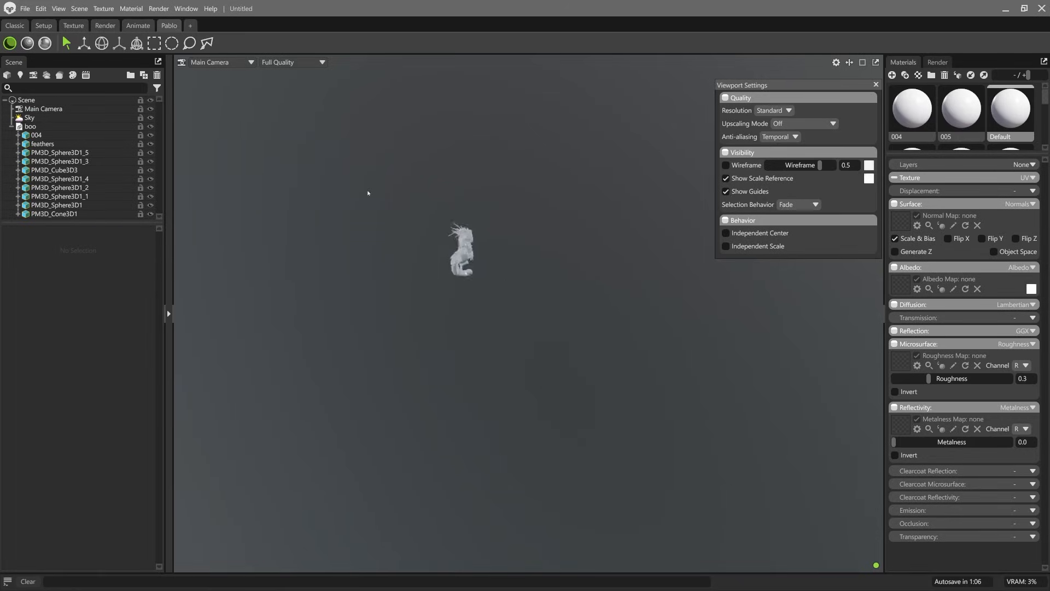
pyautogui.scroll(5, 377, 192)
pyautogui.moveTo(406, 192); pyautogui.dragTo(431, 251)
pyautogui.moveTo(431, 250); pyautogui.dragTo(545, 312, button='middle')
pyautogui.moveTo(522, 347); pyautogui.dragTo(452, 154, button='right')
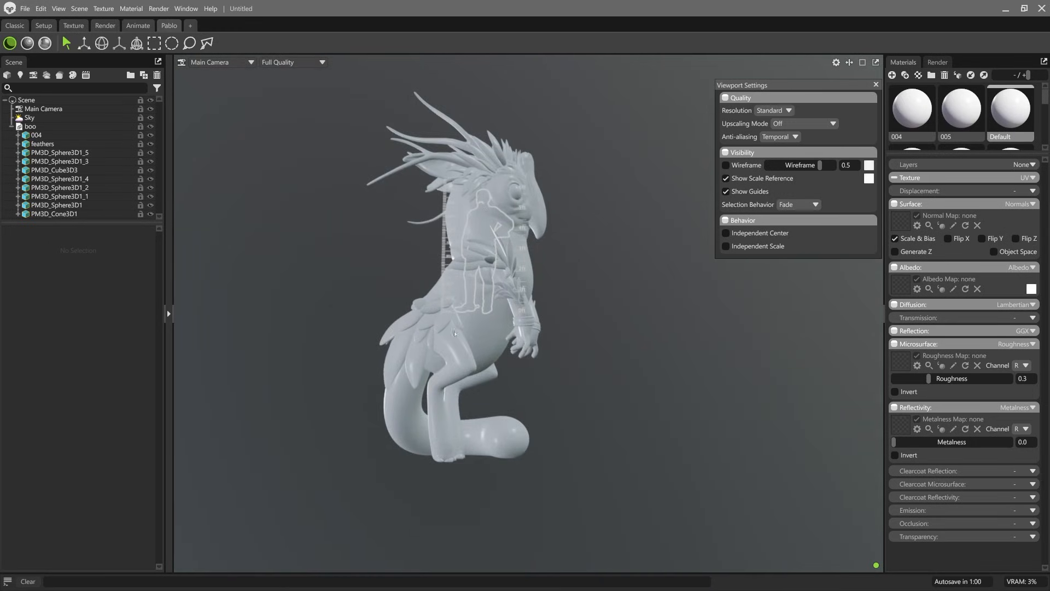
# Step: Set the scene scale to 20 and check the creature against the scale reference
pyautogui.click(27, 100)
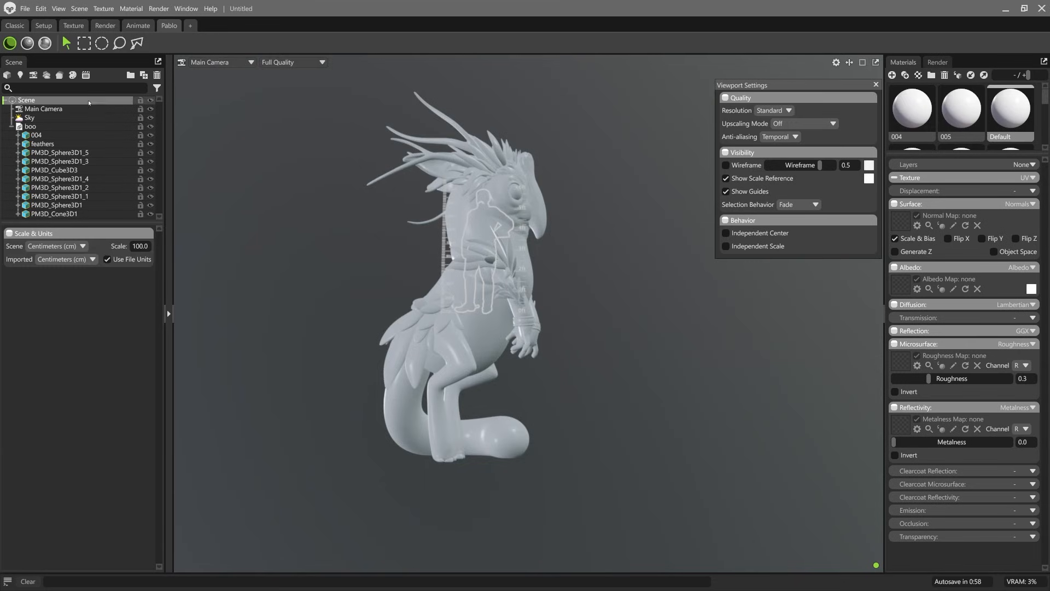
pyautogui.click(152, 246)
pyautogui.write('20')
pyautogui.press('Return')
pyautogui.moveTo(530, 208); pyautogui.dragTo(491, 287, button='middle')
pyautogui.moveTo(491, 287); pyautogui.dragTo(232, 143)
pyautogui.moveTo(232, 143); pyautogui.dragTo(231, 173, button='middle')
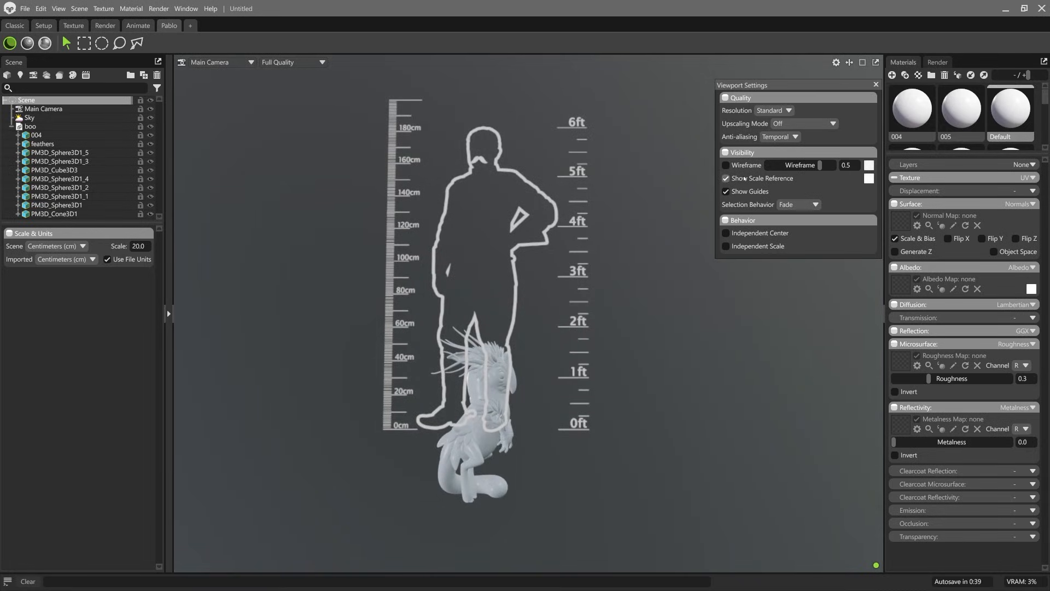
# Step: Hide the scale reference, close the viewport settings and frame the whole creature in a front three-quarter view
pyautogui.click(726, 178)
pyautogui.click(877, 85)
pyautogui.moveTo(645, 262); pyautogui.dragTo(528, 312)
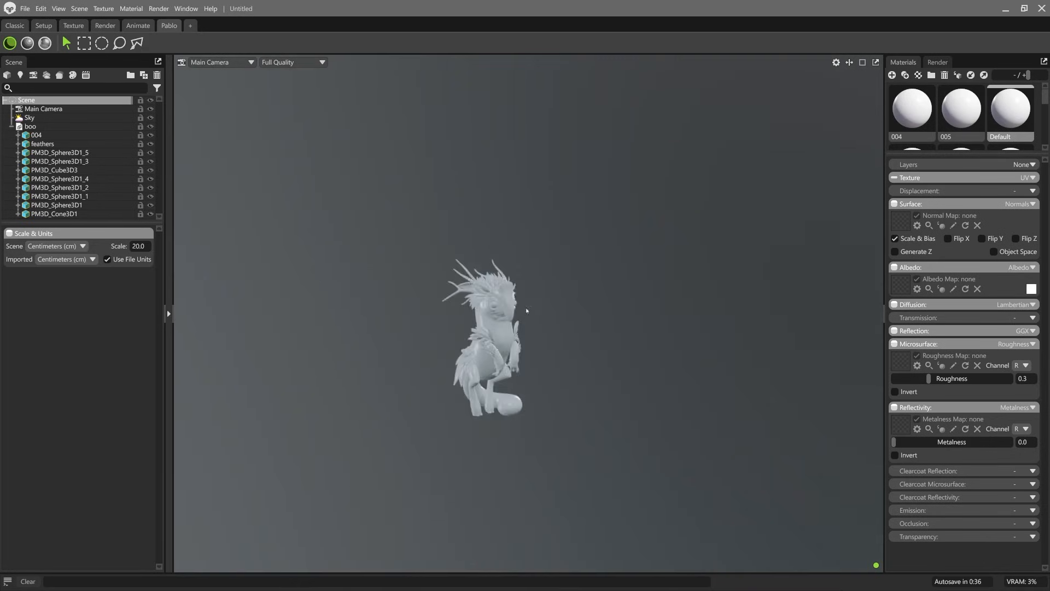
pyautogui.scroll(8, 527, 311)
pyautogui.scroll(-3, 515, 291)
pyautogui.moveTo(454, 352); pyautogui.dragTo(544, 274, button='middle')
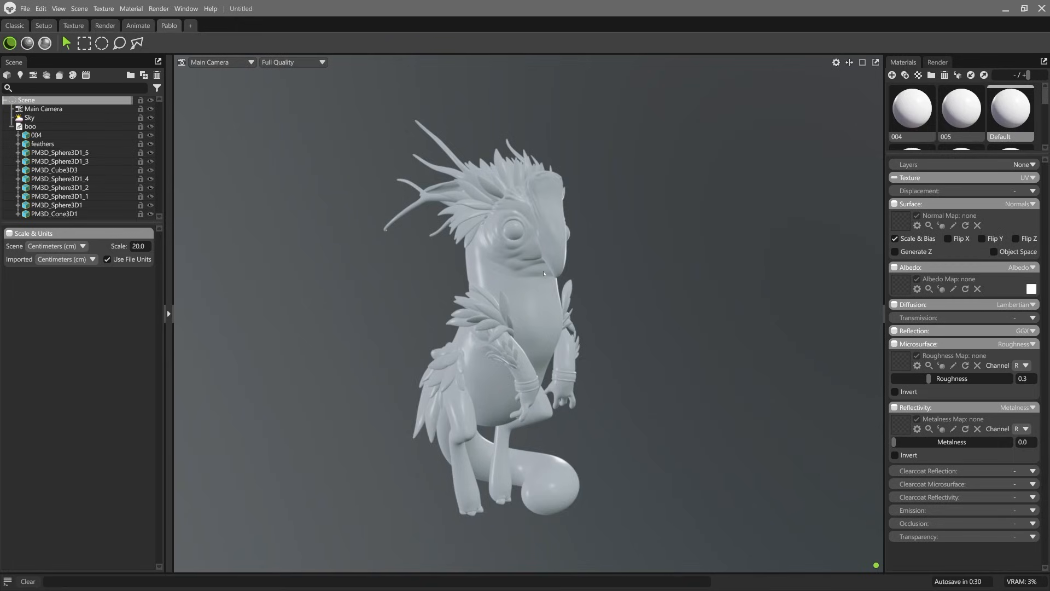
pyautogui.moveTo(534, 186); pyautogui.dragTo(521, 265)
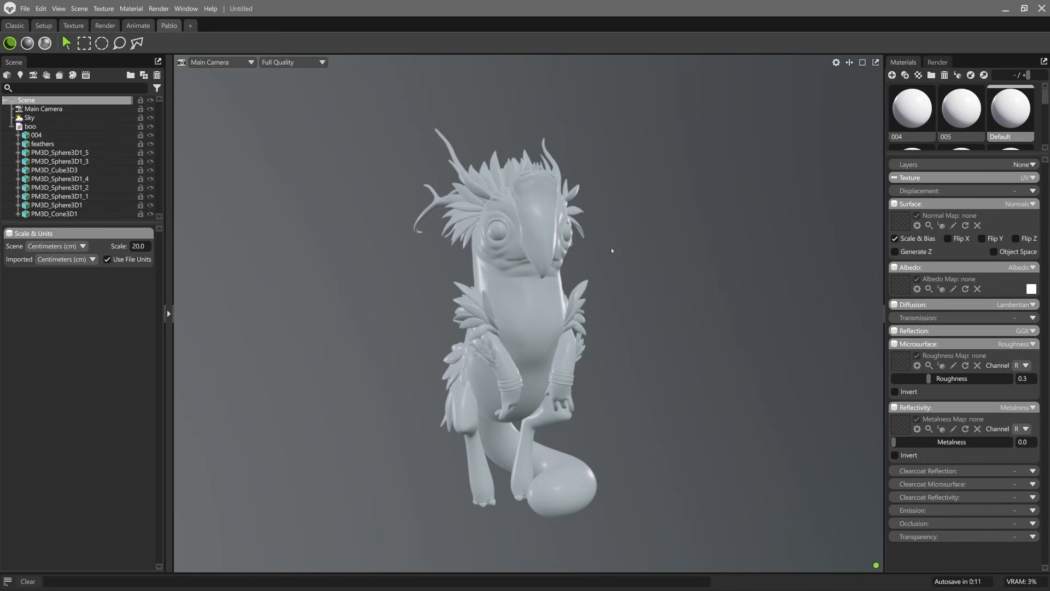
# Step: Select the Sky object, collapse the boo model's hierarchy and show the library's Skies category
pyautogui.click(53, 117)
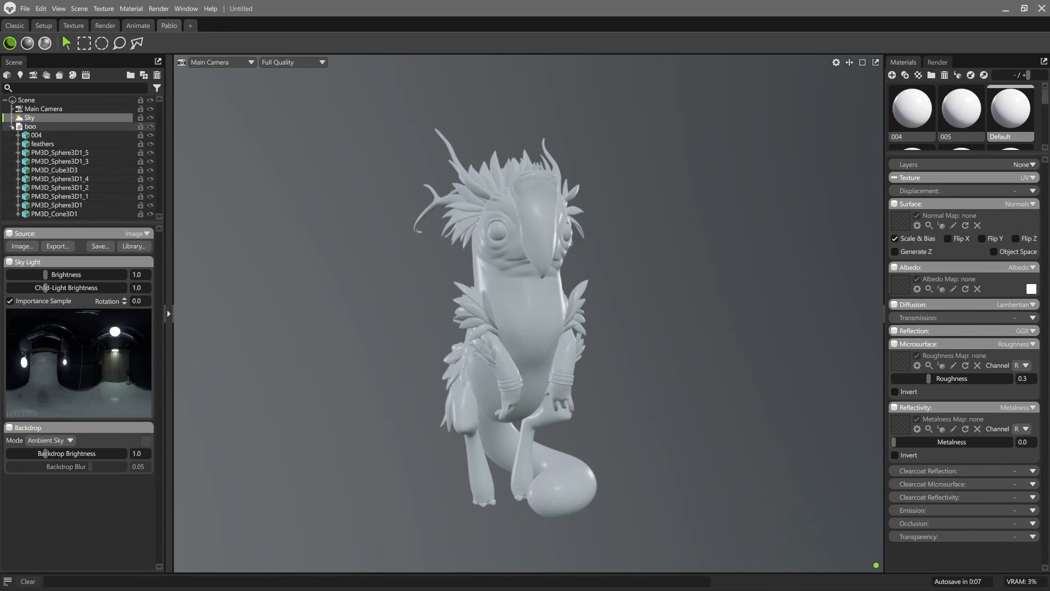
pyautogui.click(11, 127)
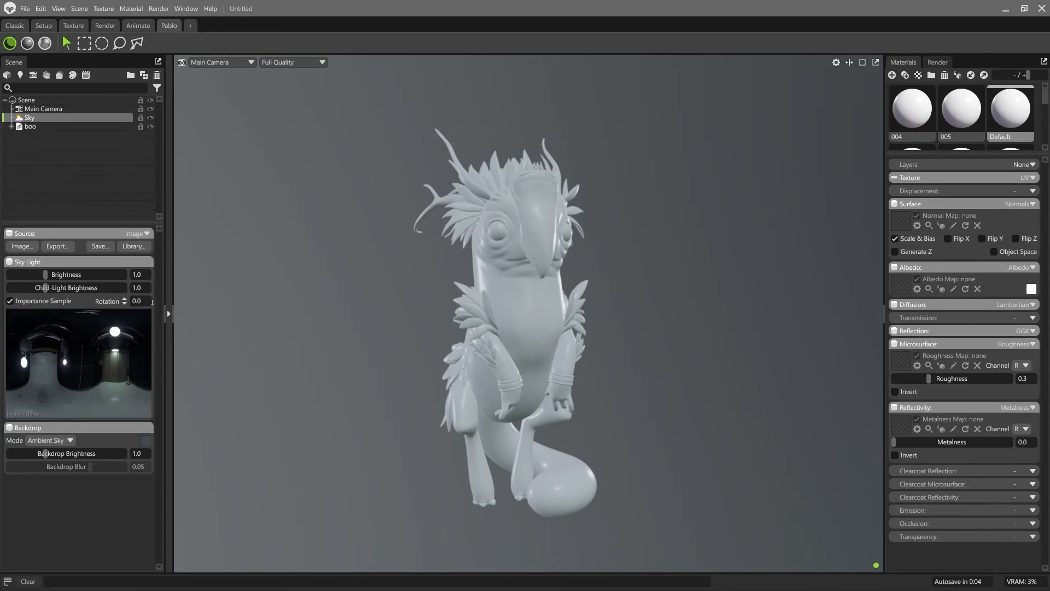
pyautogui.click(168, 314)
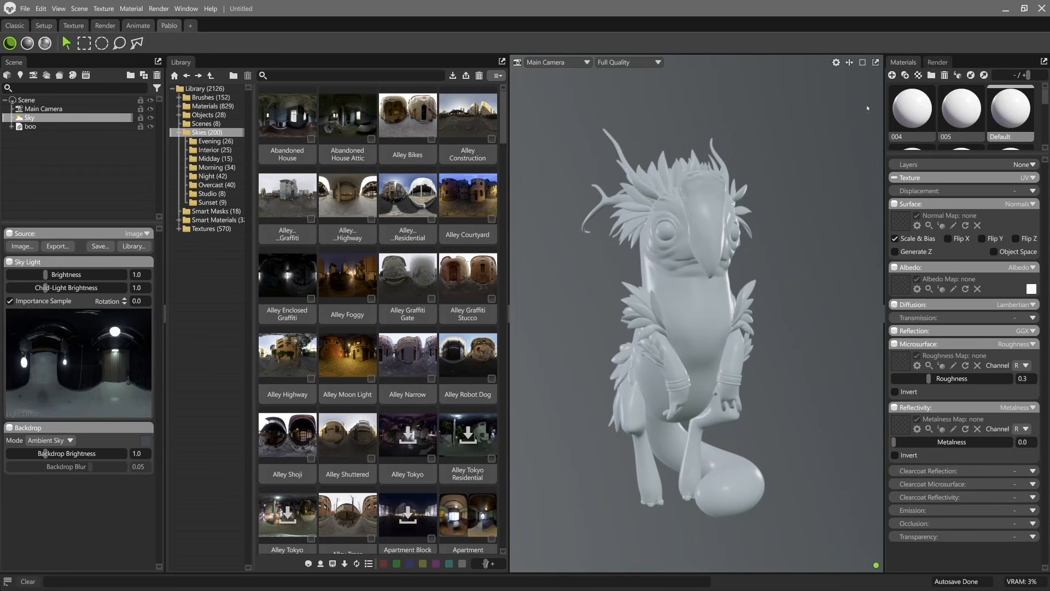
# Step: Switch the render lighting to Ray Tracing and rotate the sky light to -17
pyautogui.click(938, 63)
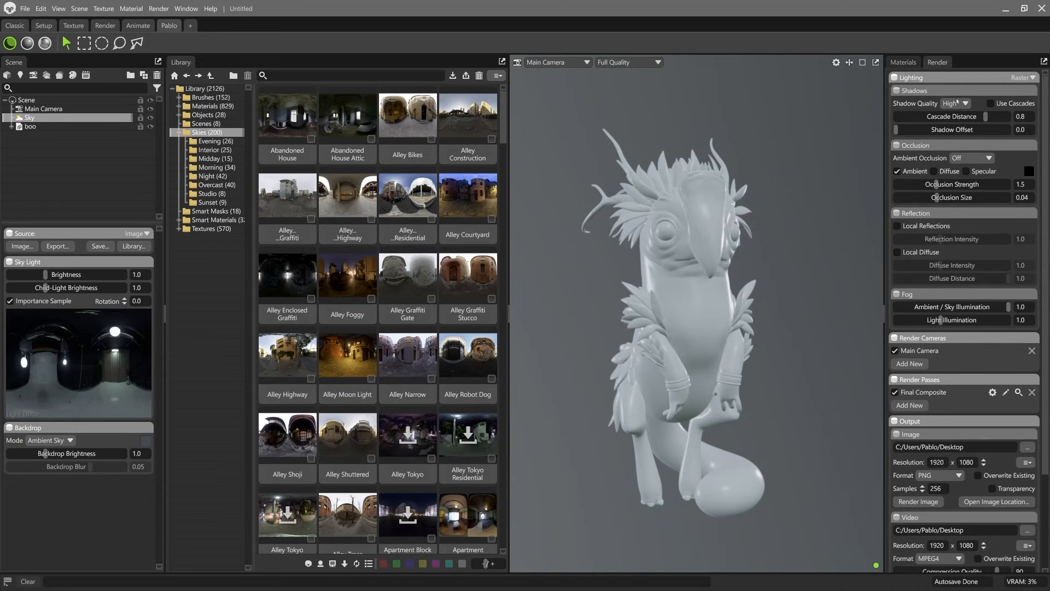
pyautogui.moveTo(715, 206)
pyautogui.keyDown('shift'); pyautogui.mouseDown()
pyautogui.moveTo(767, 232)
pyautogui.moveTo(677, 224)
pyautogui.mouseUp(); pyautogui.keyUp('shift')
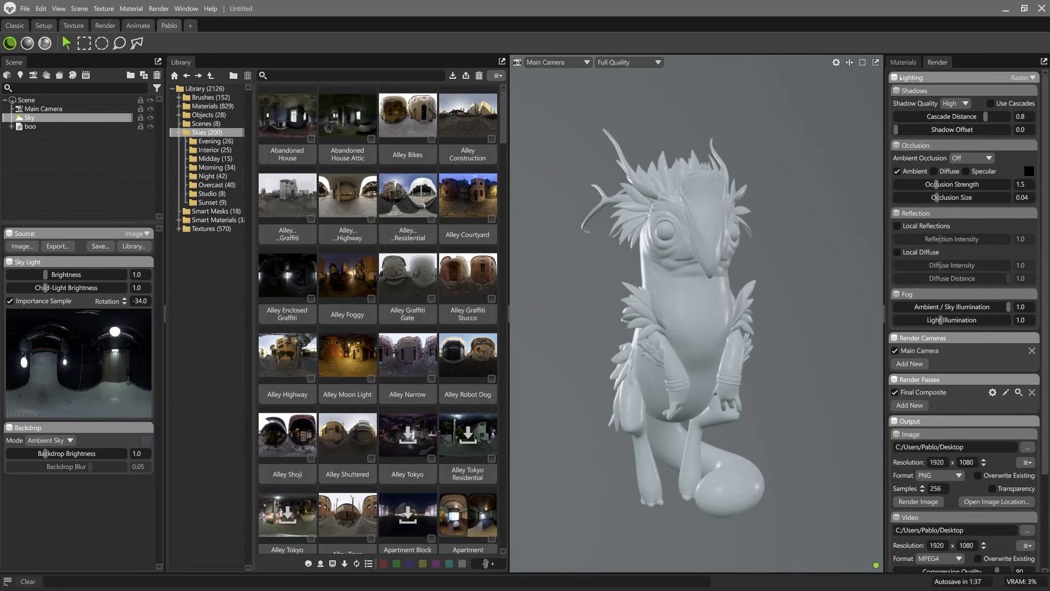
pyautogui.click(1033, 78)
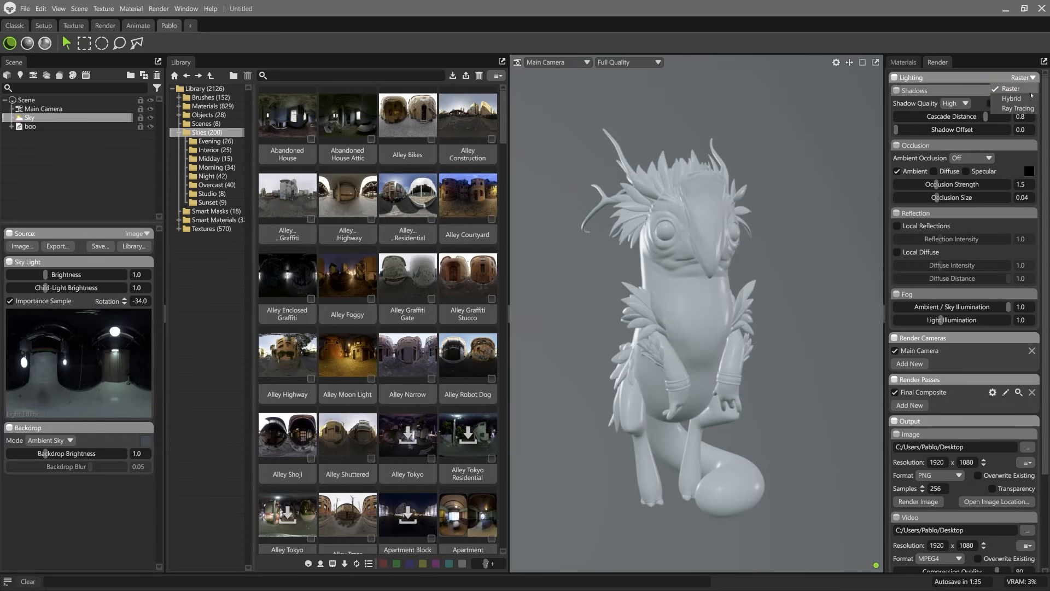
pyautogui.click(1018, 108)
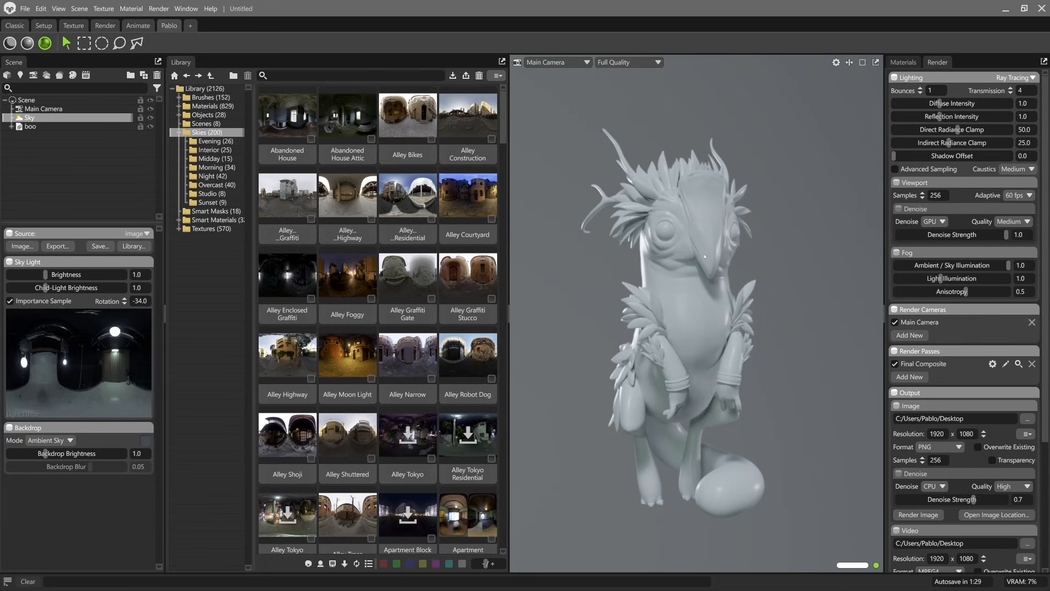
pyautogui.keyDown('shift'); pyautogui.moveTo(759, 206); pyautogui.dragTo(567, 157); pyautogui.keyUp('shift')
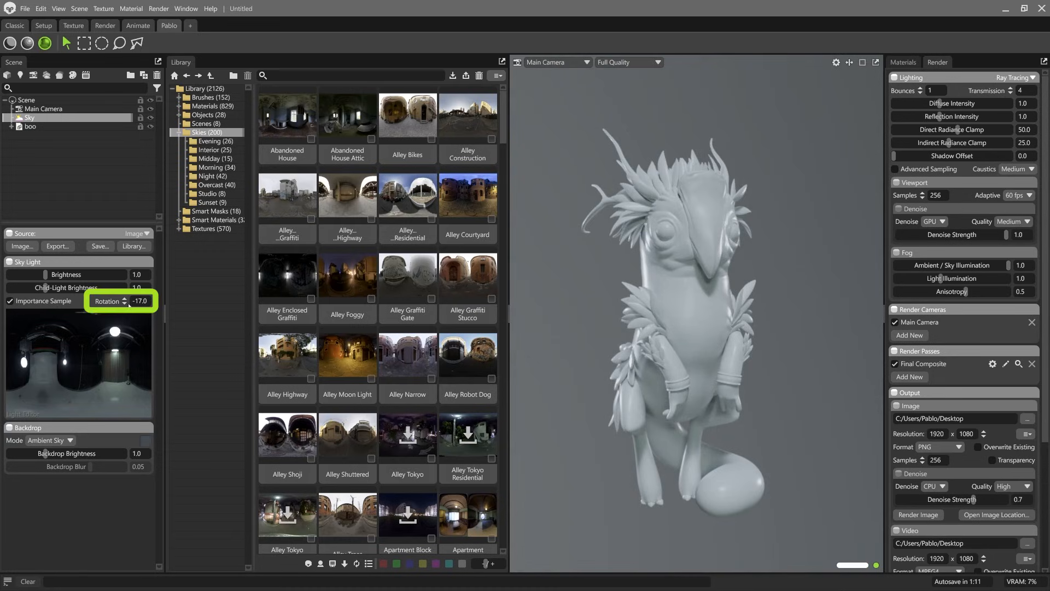
# Step: Rotate the sky light to -22 and set the backdrop mode to Color
pyautogui.moveTo(658, 293)
pyautogui.keyDown('shift'); pyautogui.mouseDown(button='right')
pyautogui.moveTo(676, 292)
pyautogui.moveTo(623, 293)
pyautogui.moveTo(658, 293)
pyautogui.moveTo(646, 293)
pyautogui.mouseUp(button='right'); pyautogui.keyUp('shift')
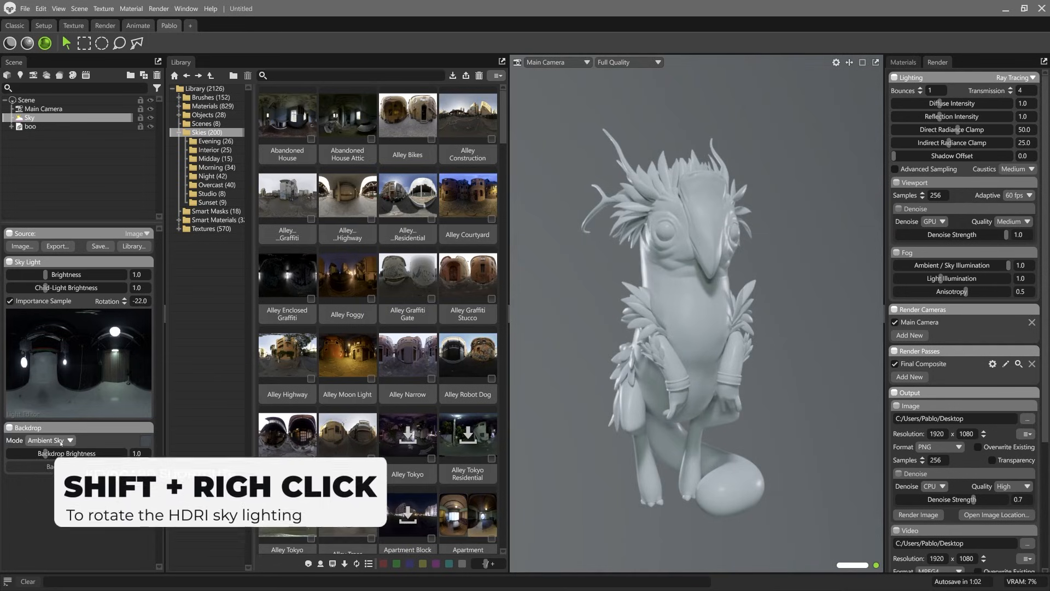
pyautogui.click(63, 440)
pyautogui.click(58, 450)
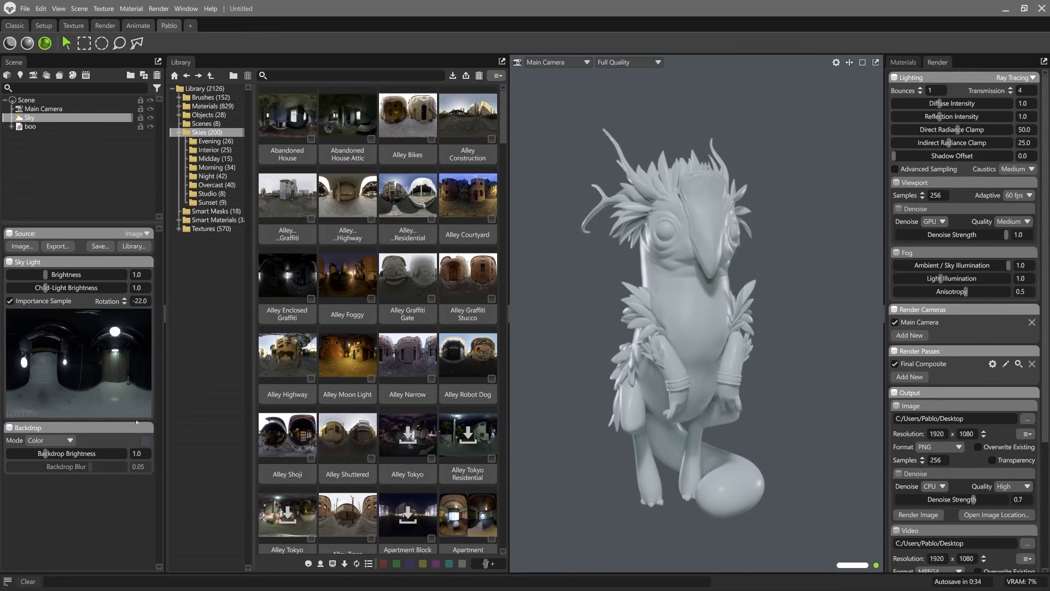
# Step: Try a near-black backdrop color, and replace it with the neutral mid grey 767676
pyautogui.click(145, 442)
pyautogui.moveTo(383, 350); pyautogui.dragTo(384, 351)
pyautogui.click(645, 227)
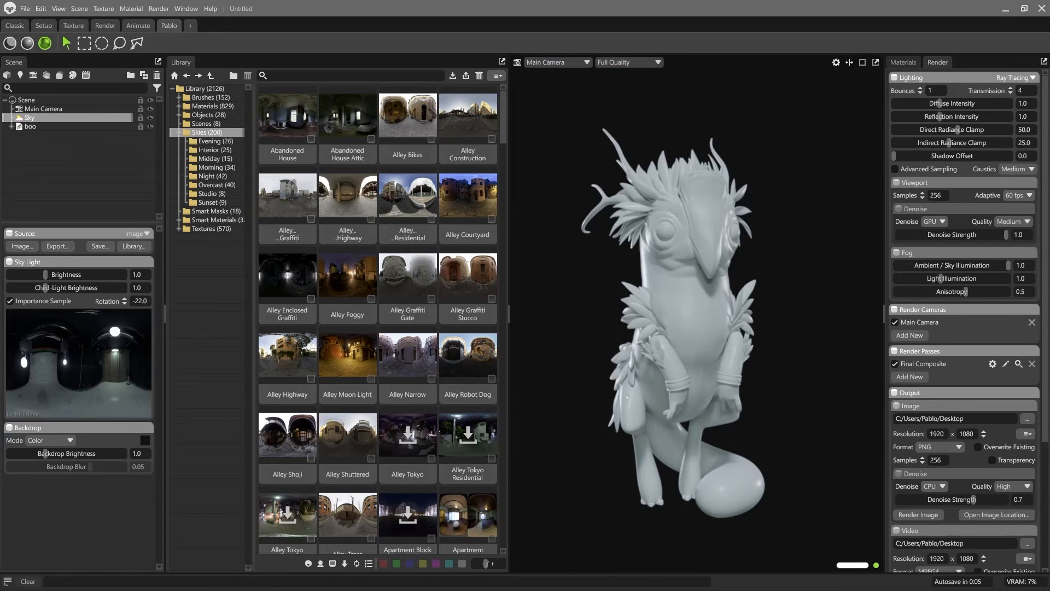
pyautogui.click(146, 441)
pyautogui.moveTo(410, 313); pyautogui.dragTo(384, 297)
pyautogui.click(638, 228)
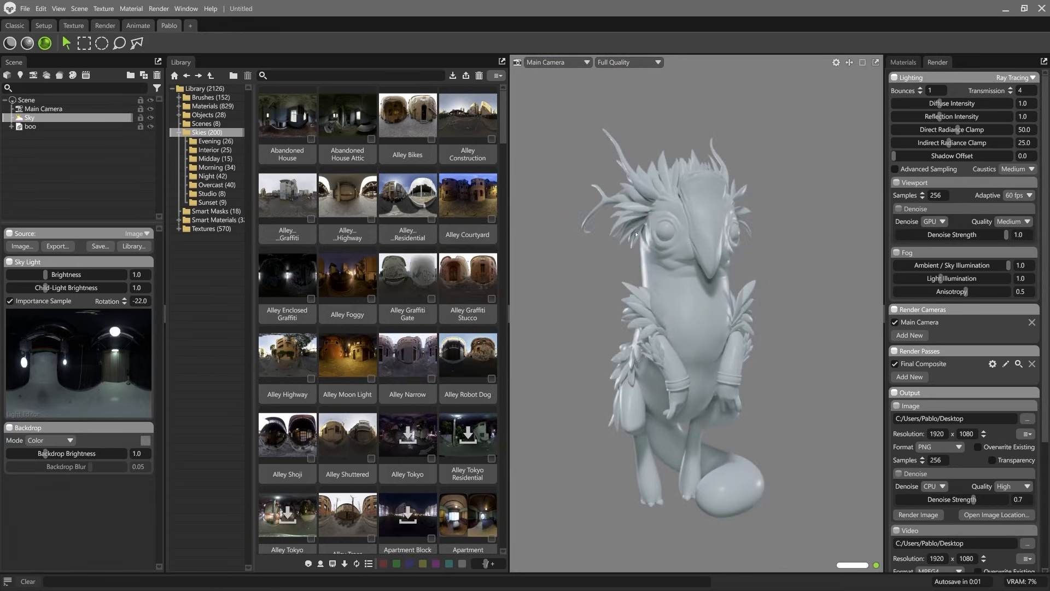
pyautogui.moveTo(648, 340); pyautogui.dragTo(702, 398)
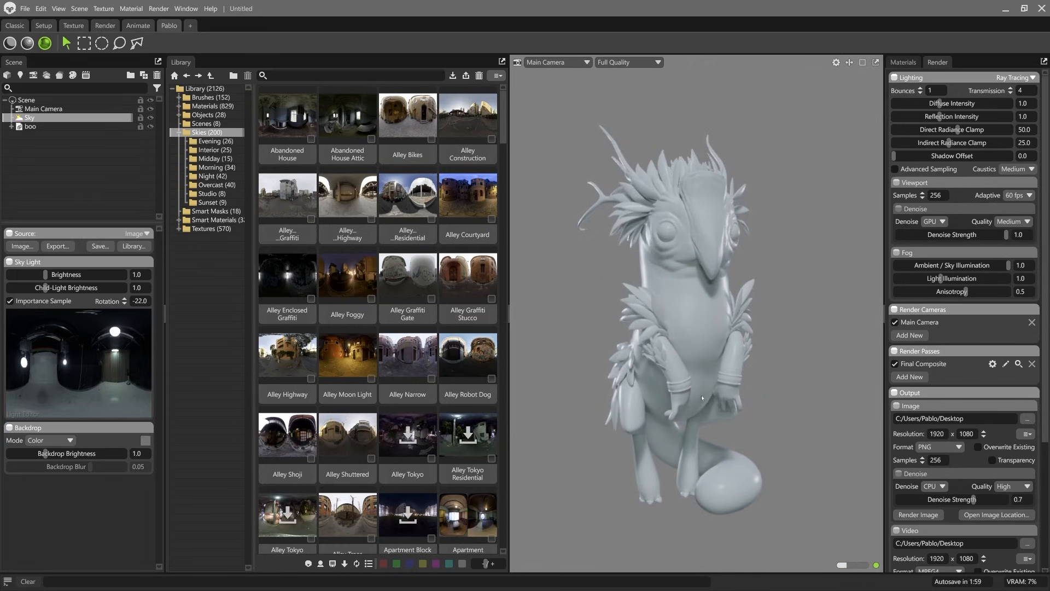
# Step: Add a Shadow Catcher object to the scene beneath the creature
pyautogui.click(82, 10)
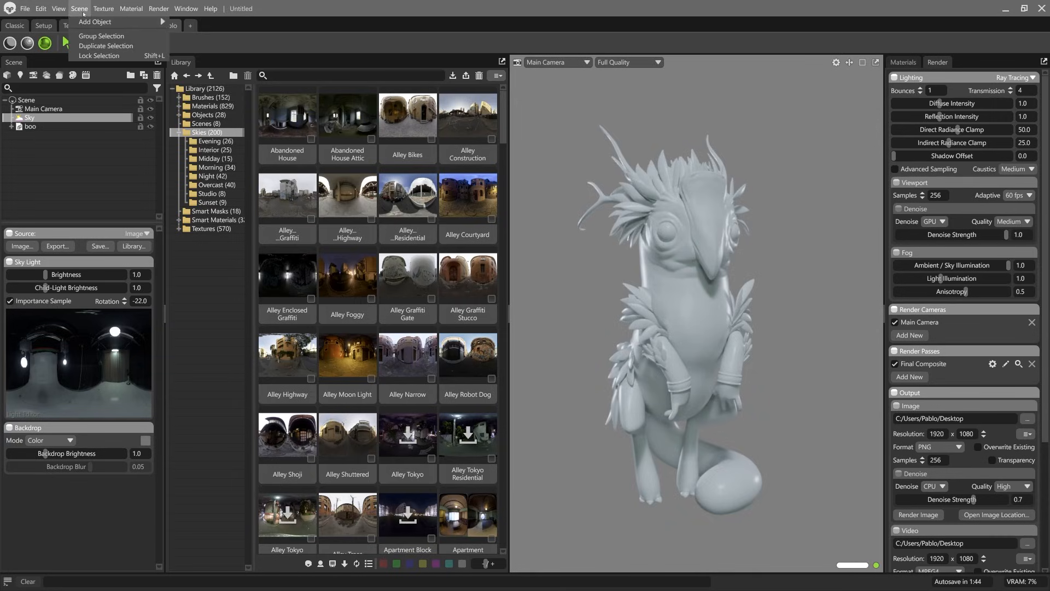
pyautogui.moveTo(110, 22)
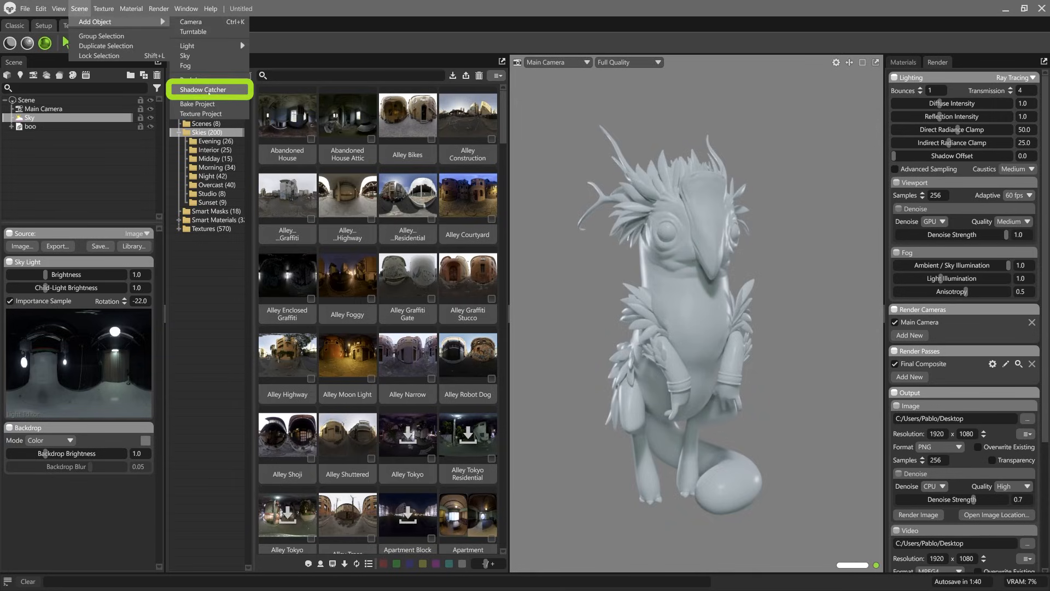
pyautogui.click(208, 92)
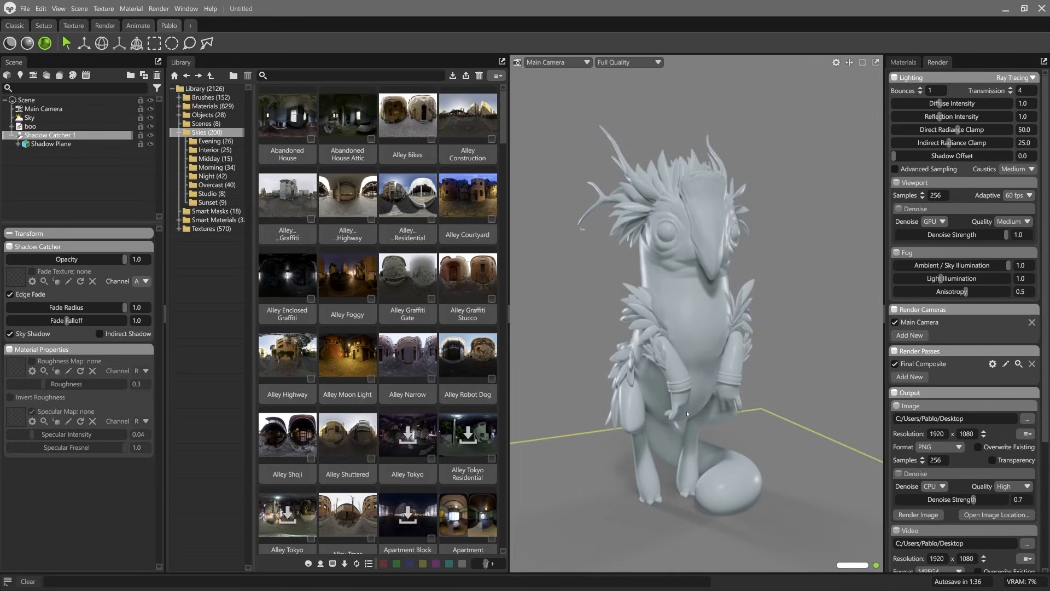
# Step: Examine the ground shadow and the extent of the shadow catcher plane around the creature from several angles
pyautogui.scroll(-5, 687, 414)
pyautogui.moveTo(750, 390); pyautogui.dragTo(738, 432)
pyautogui.scroll(6, 737, 434)
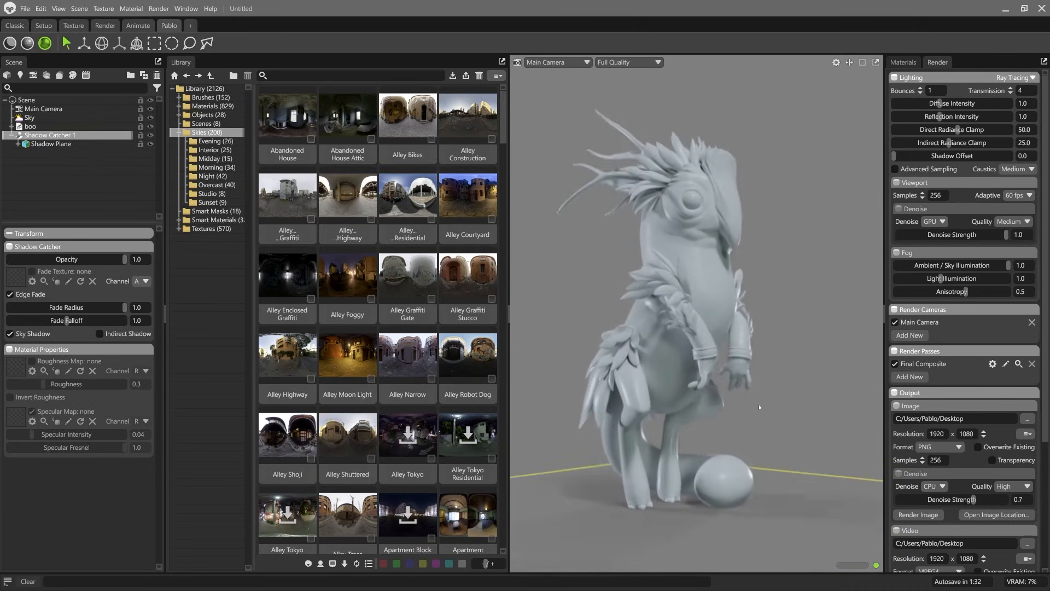
pyautogui.moveTo(758, 407); pyautogui.dragTo(750, 382, button='middle')
pyautogui.moveTo(750, 383); pyautogui.dragTo(757, 420)
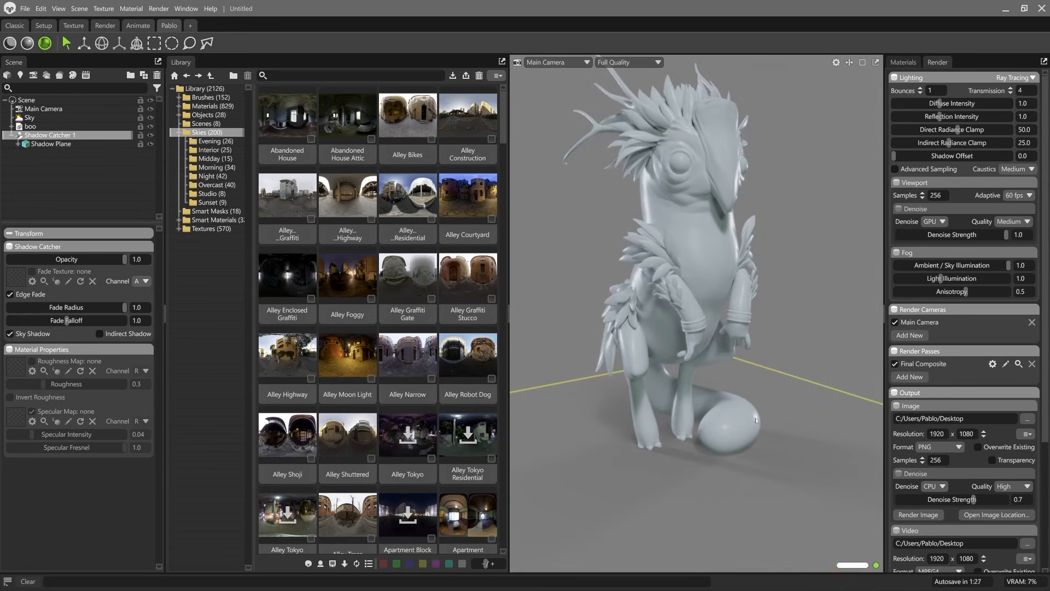
pyautogui.moveTo(778, 320); pyautogui.dragTo(747, 361)
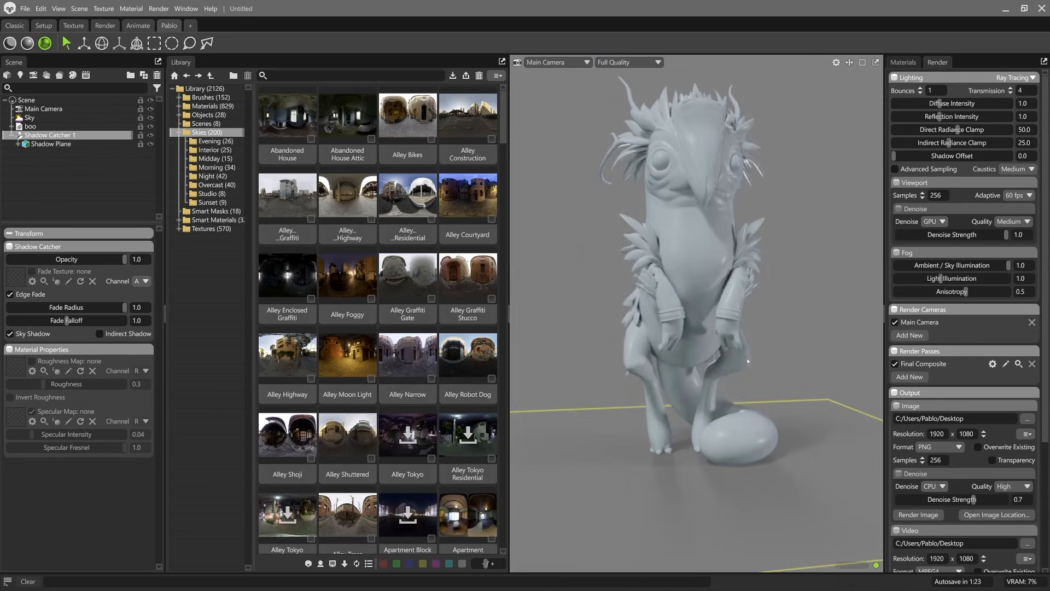
pyautogui.scroll(-3, 744, 365)
pyautogui.moveTo(678, 377); pyautogui.dragTo(718, 389)
pyautogui.moveTo(718, 388); pyautogui.dragTo(736, 381, button='middle')
pyautogui.moveTo(735, 382); pyautogui.dragTo(786, 386)
pyautogui.moveTo(786, 387); pyautogui.dragTo(697, 394, button='middle')
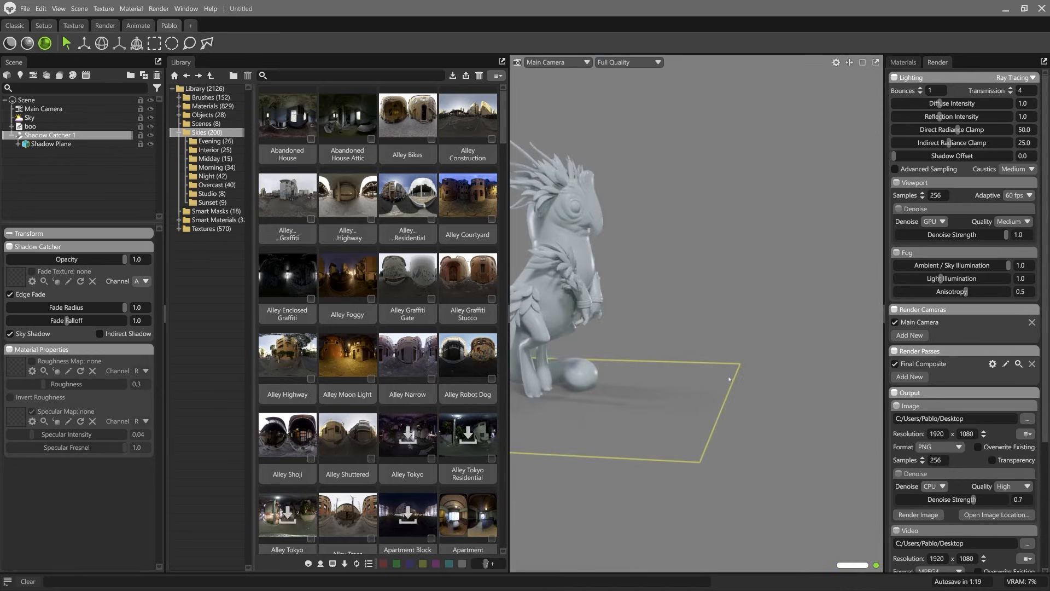
pyautogui.moveTo(703, 404); pyautogui.dragTo(664, 379)
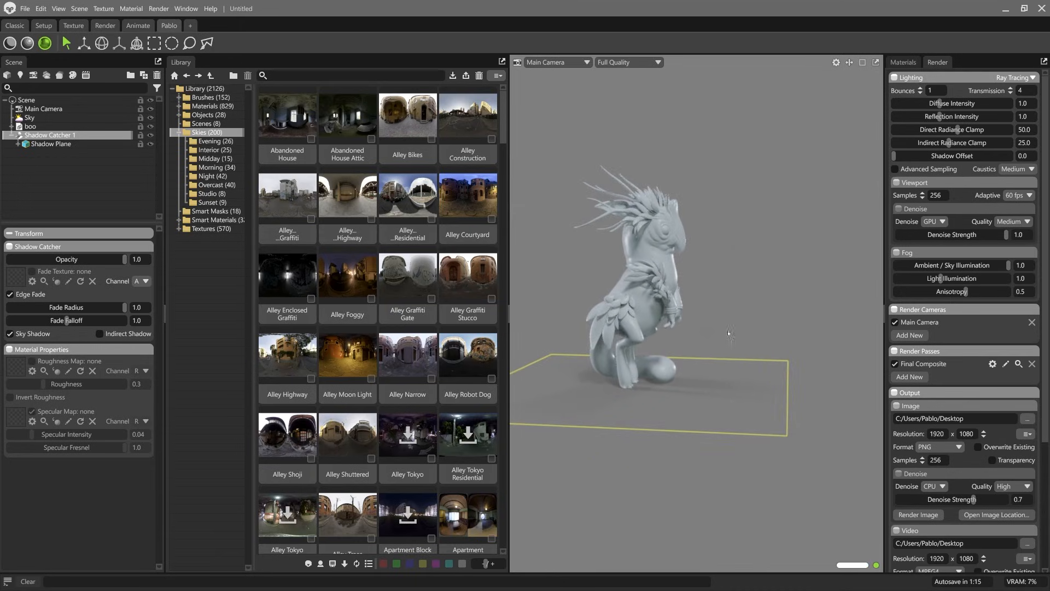
# Step: Resize the shadow catcher uniformly with the Scale tool so the plane covers the area around the creature's shadow
pyautogui.click(49, 134)
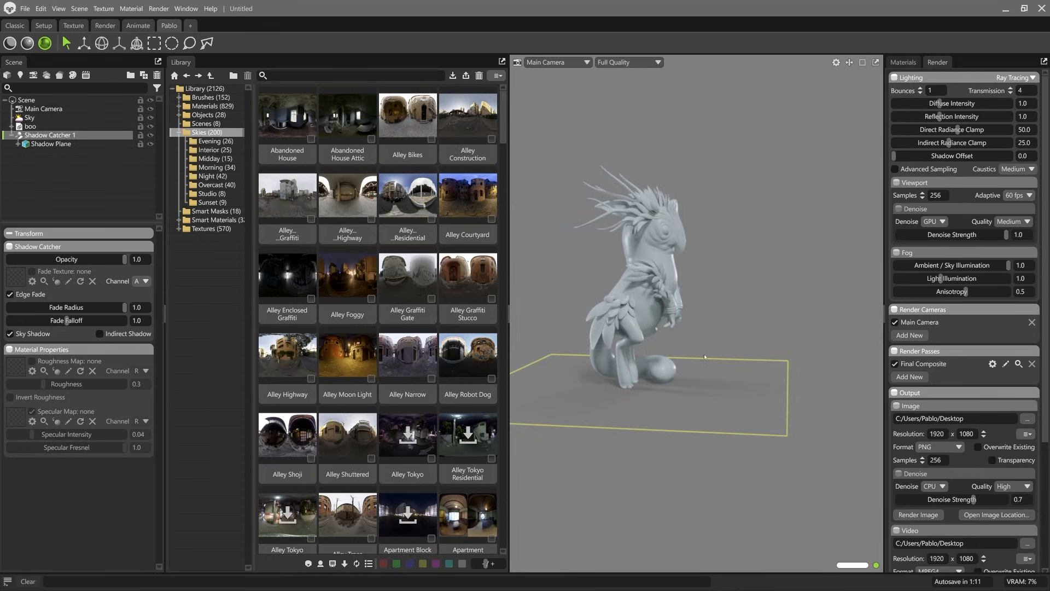
pyautogui.press('r')
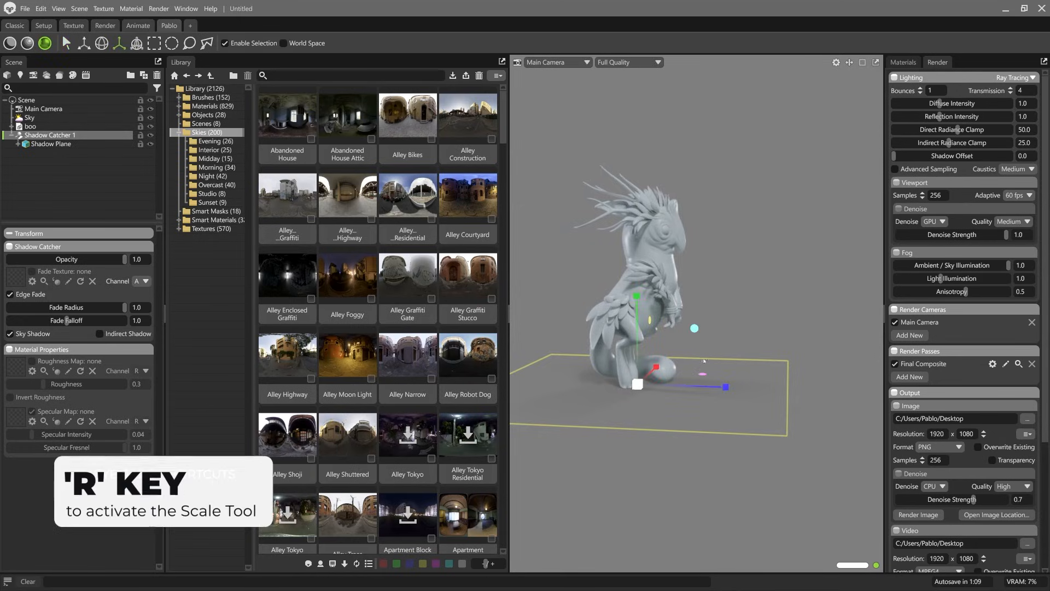
pyautogui.keyDown('alt'); pyautogui.moveTo(635, 388); pyautogui.dragTo(591, 418); pyautogui.keyUp('alt')
pyautogui.moveTo(644, 368)
pyautogui.mouseDown()
pyautogui.moveTo(644, 392)
pyautogui.moveTo(673, 362)
pyautogui.moveTo(662, 372)
pyautogui.mouseUp()
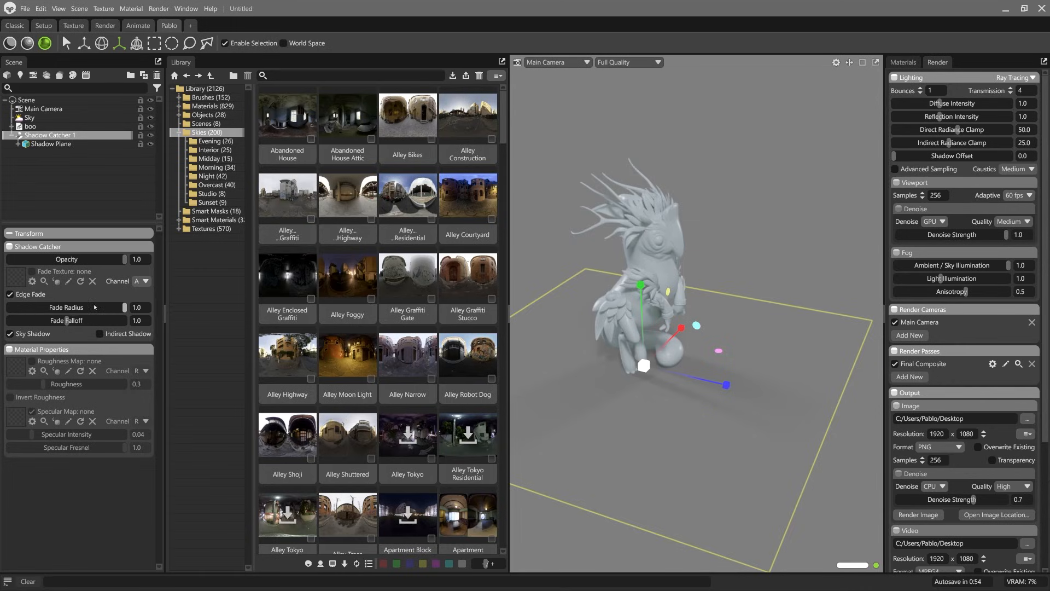
pyautogui.moveTo(644, 365); pyautogui.dragTo(619, 382)
pyautogui.keyDown('alt'); pyautogui.moveTo(619, 382); pyautogui.dragTo(800, 427, button='right'); pyautogui.keyUp('alt')
pyautogui.keyDown('alt'); pyautogui.moveTo(800, 427); pyautogui.dragTo(834, 364, button='middle'); pyautogui.keyUp('alt')
pyautogui.keyDown('alt'); pyautogui.moveTo(775, 391); pyautogui.dragTo(750, 390, button='middle'); pyautogui.keyUp('alt')
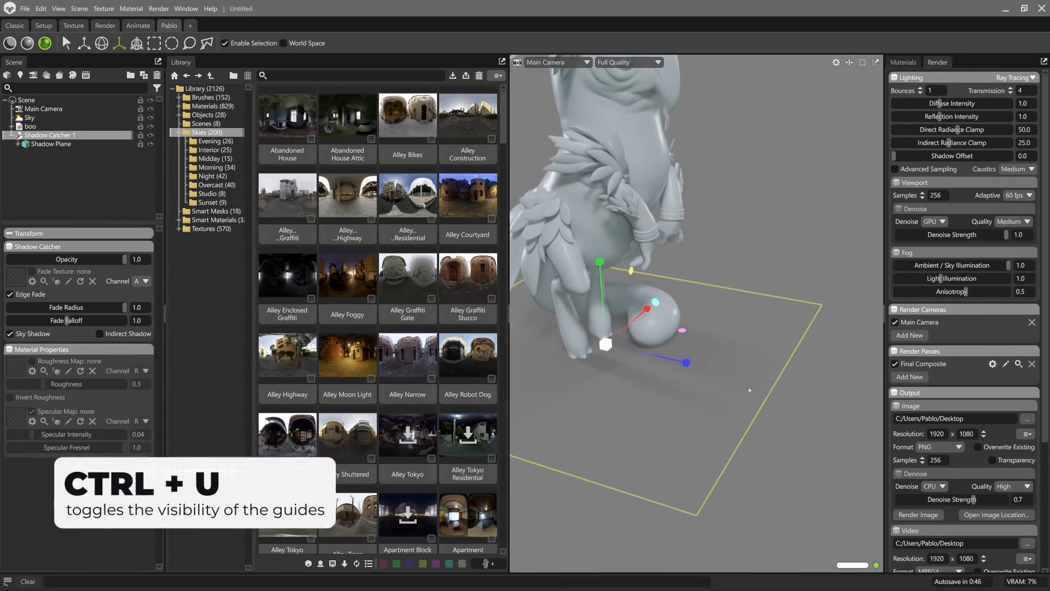
# Step: Hide the viewport guides and set the shadow catcher's Fade Radius to 0.995 and Fade Falloff to 0.581
pyautogui.hotkey('ctrl', 'u')
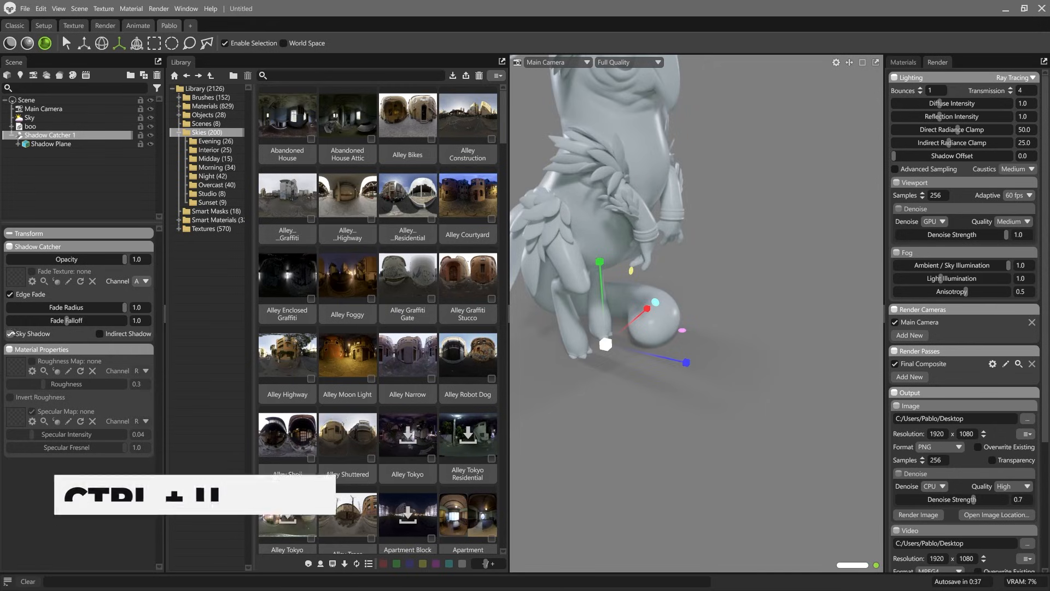
pyautogui.moveTo(124, 307); pyautogui.dragTo(133, 332)
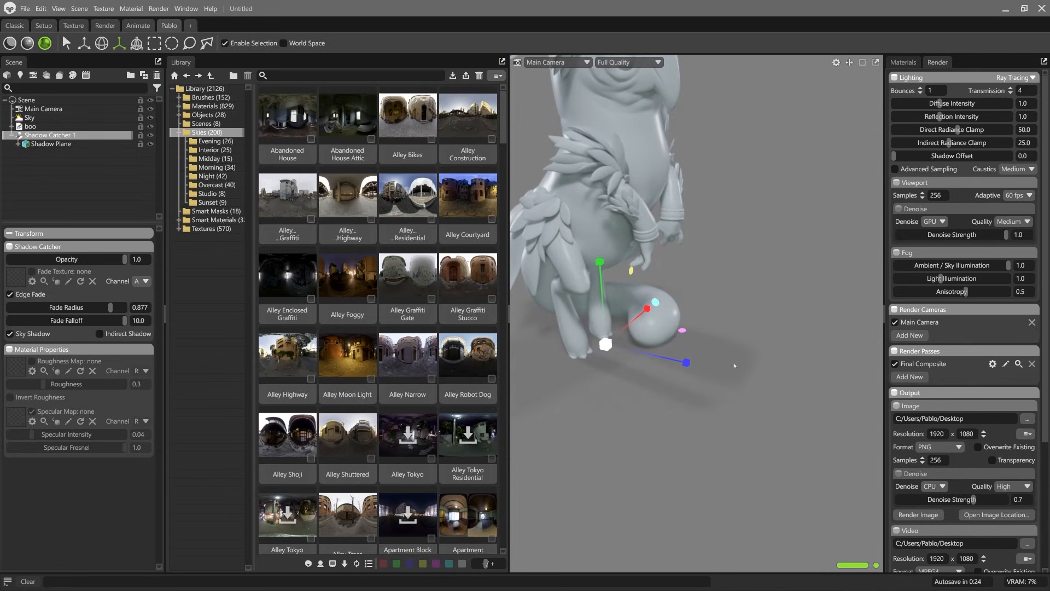
pyautogui.moveTo(110, 308); pyautogui.dragTo(68, 308)
pyautogui.moveTo(91, 307)
pyautogui.mouseDown()
pyautogui.moveTo(47, 306)
pyautogui.moveTo(105, 307)
pyautogui.mouseUp()
pyautogui.moveTo(101, 321); pyautogui.dragTo(125, 308)
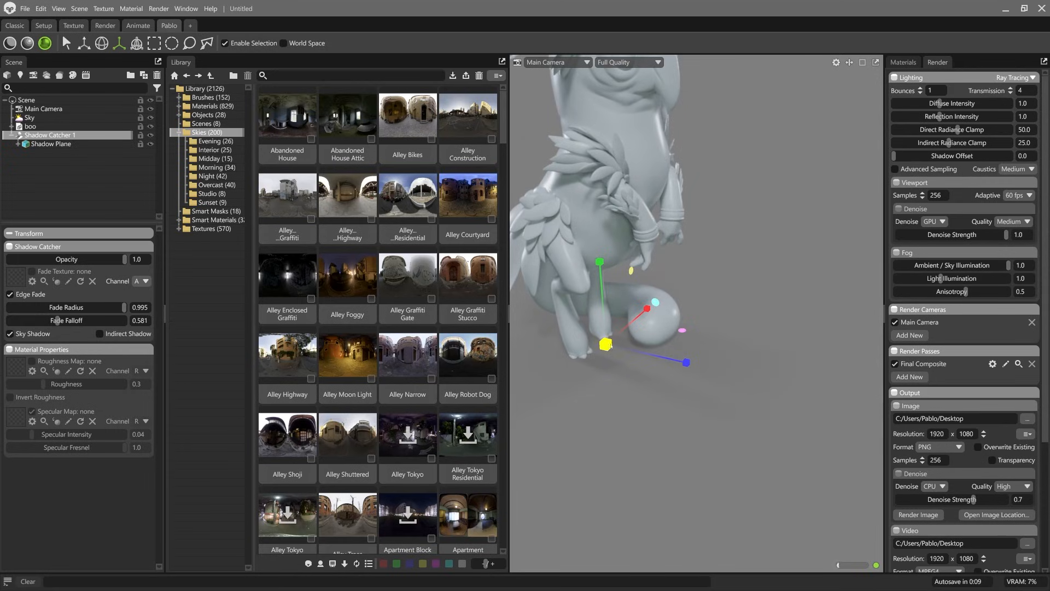
# Step: Deselect the shadow catcher and rotate the sky light to -55.5 with the whole creature framed from the front
pyautogui.moveTo(766, 328); pyautogui.dragTo(727, 291)
pyautogui.moveTo(727, 291); pyautogui.dragTo(682, 396, button='middle')
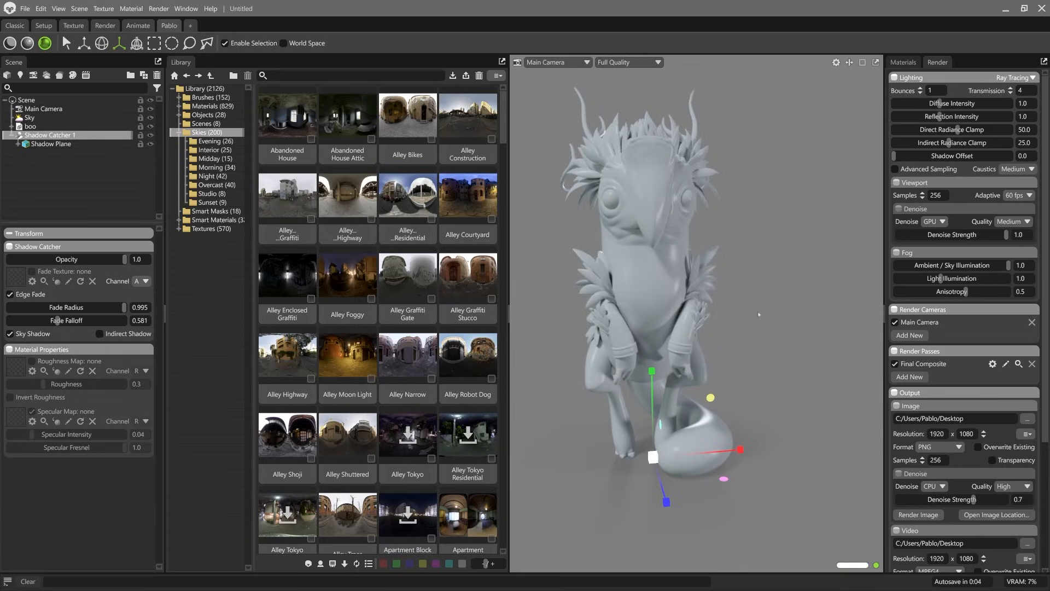
pyautogui.click(772, 269)
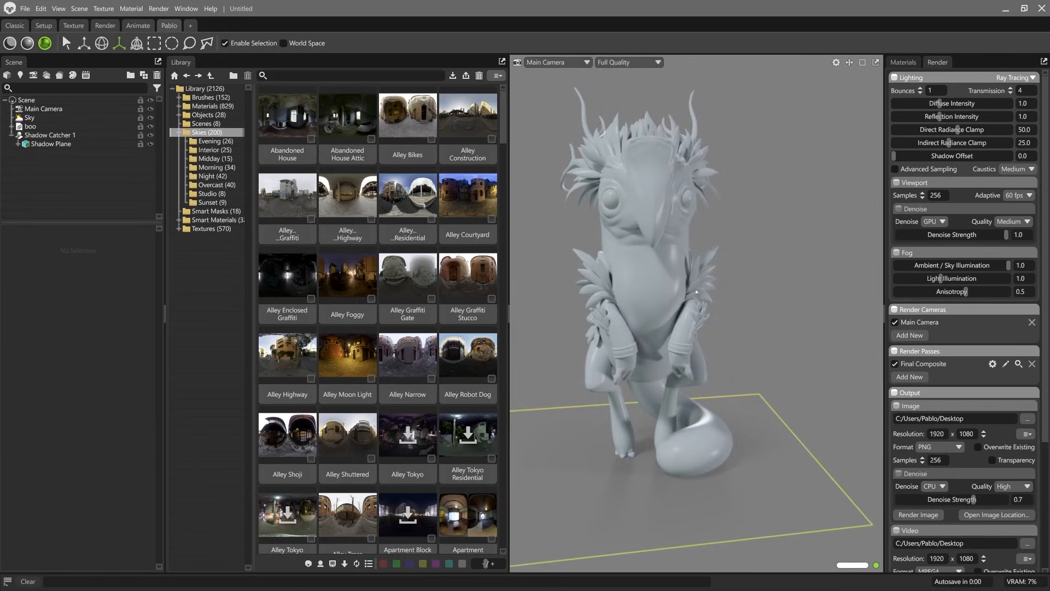
pyautogui.moveTo(763, 369); pyautogui.dragTo(731, 356)
pyautogui.moveTo(731, 360); pyautogui.dragTo(750, 361, button='middle')
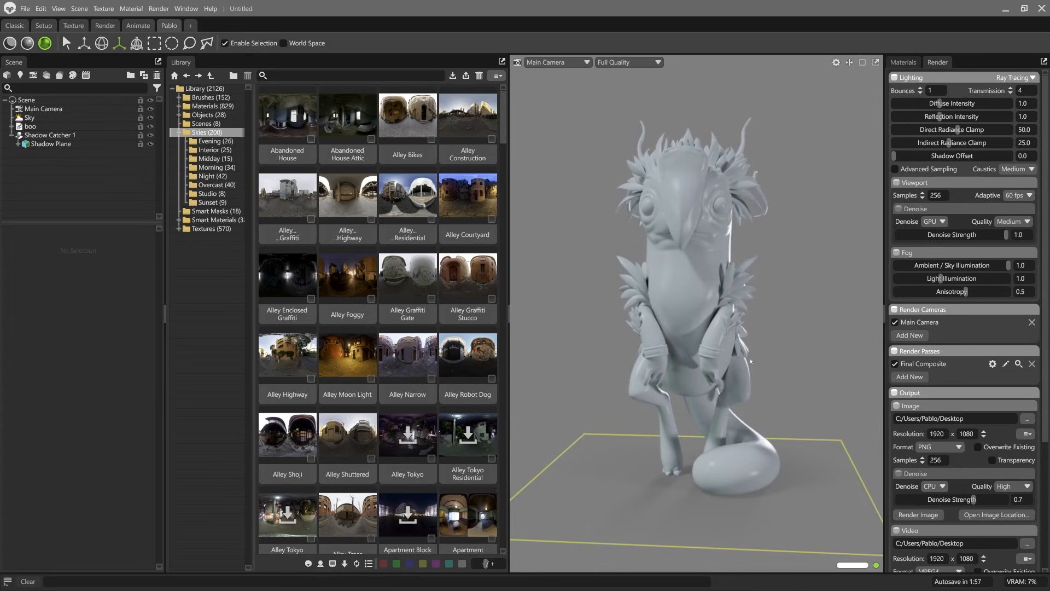
pyautogui.moveTo(696, 230); pyautogui.dragTo(721, 240)
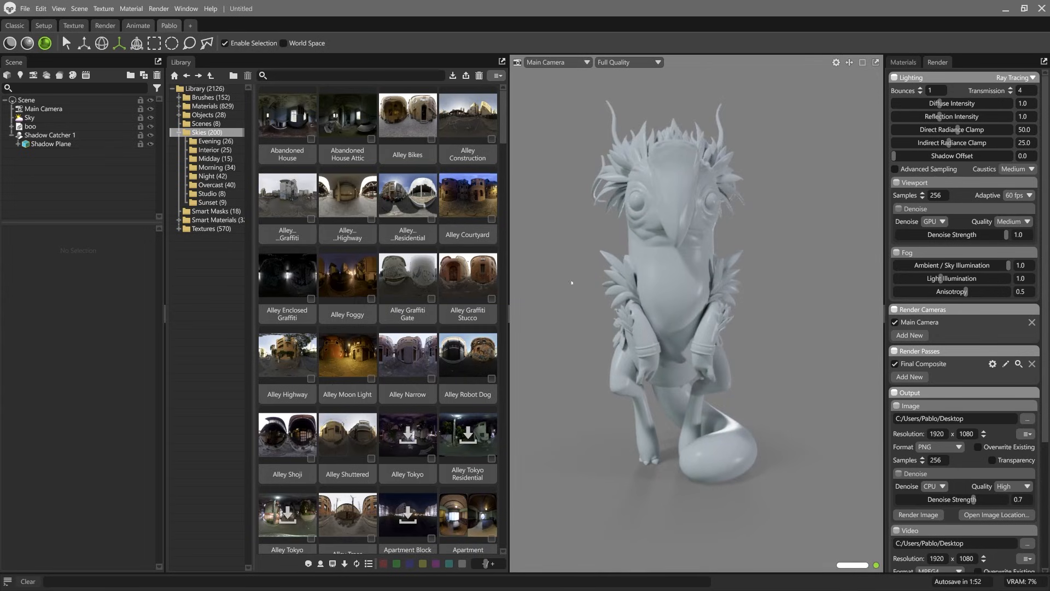
# Step: Set the Sky object's backdrop color to the dark grey 282828
pyautogui.click(66, 118)
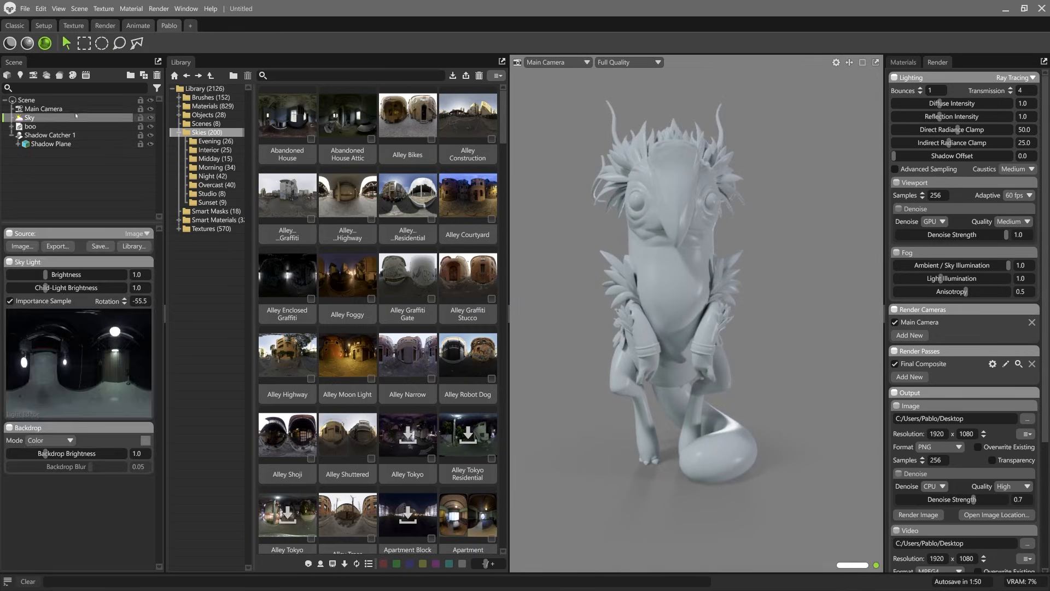
pyautogui.click(145, 440)
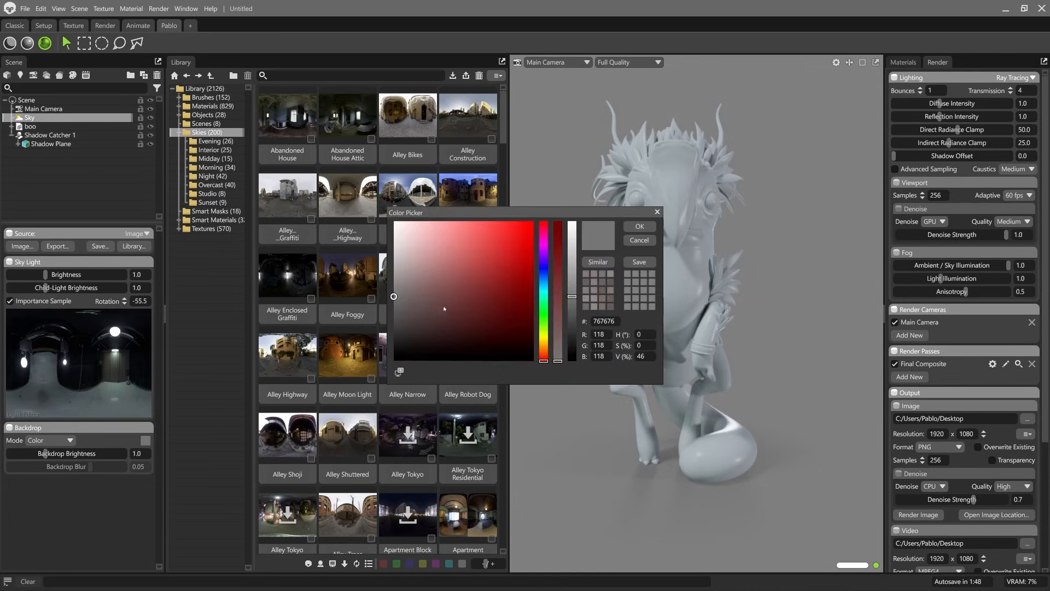
pyautogui.click(393, 332)
pyautogui.moveTo(408, 336); pyautogui.dragTo(386, 339)
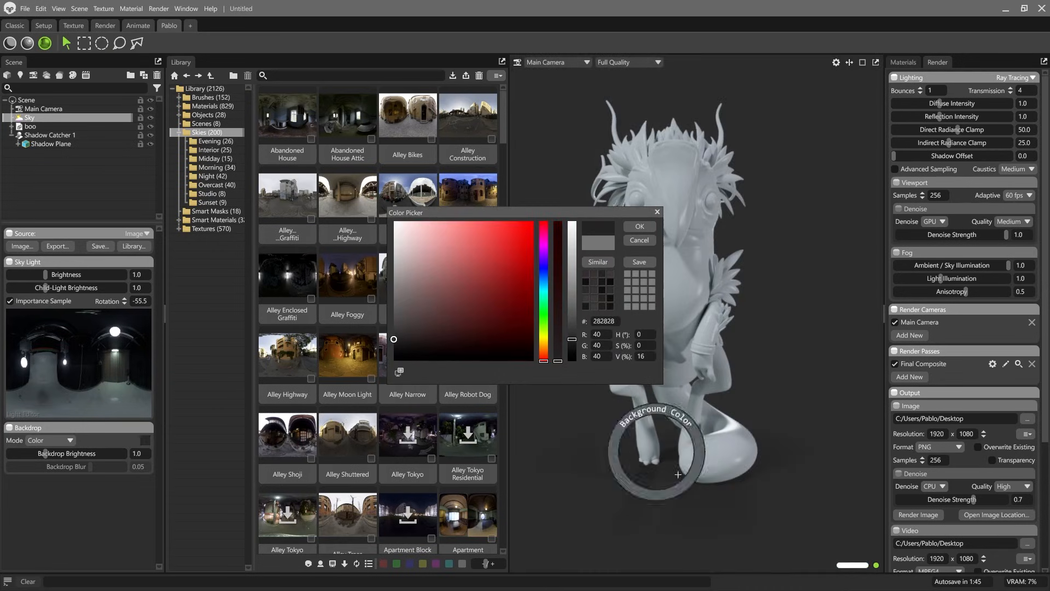
pyautogui.click(640, 227)
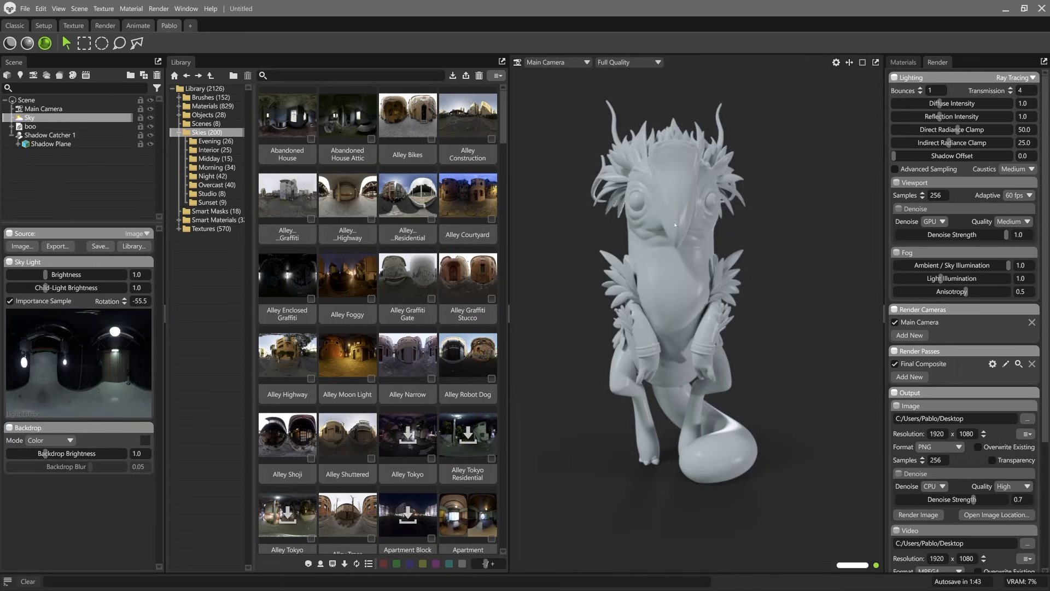
# Step: Rotate the sky light to -42 and frame the creature in a front three-quarter view
pyautogui.moveTo(634, 172); pyautogui.dragTo(652, 183, button='middle')
pyautogui.keyDown('alt'); pyautogui.moveTo(652, 183); pyautogui.dragTo(668, 193); pyautogui.keyUp('alt')
pyautogui.moveTo(560, 198)
pyautogui.keyDown('shift'); pyautogui.mouseDown()
pyautogui.moveTo(685, 207)
pyautogui.moveTo(574, 205)
pyautogui.mouseUp(); pyautogui.keyUp('shift')
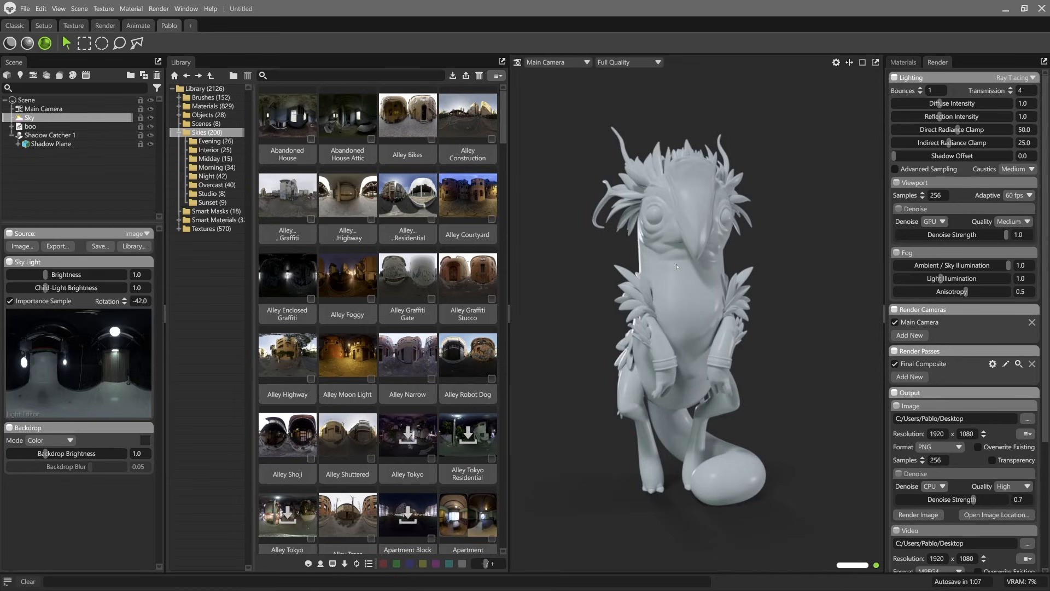
# Step: Select the creature's body mesh and show the scene's materials in an enlarged thumbnail list
pyautogui.click(677, 266)
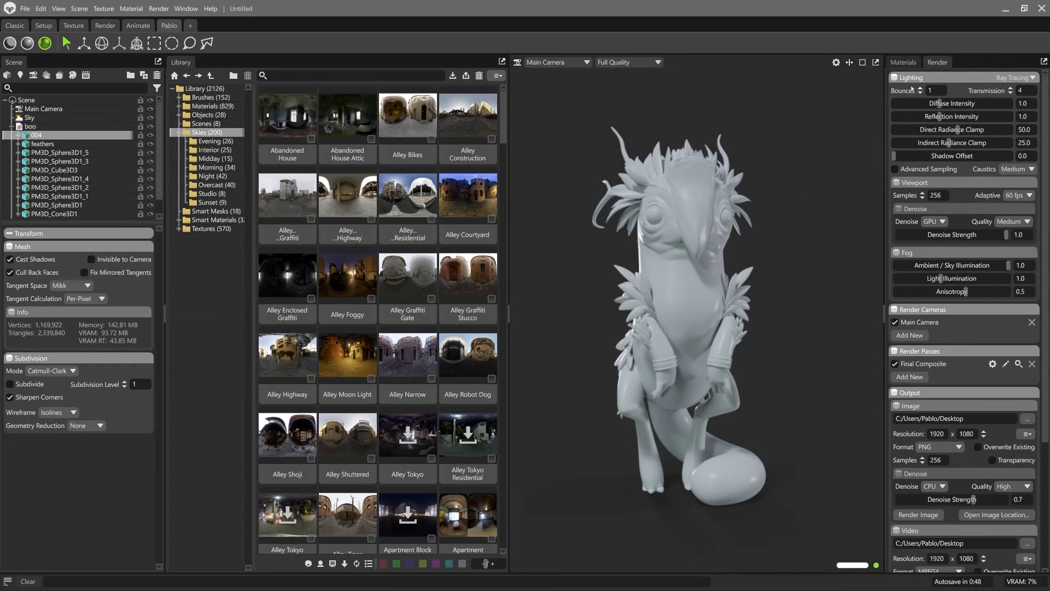
pyautogui.click(905, 65)
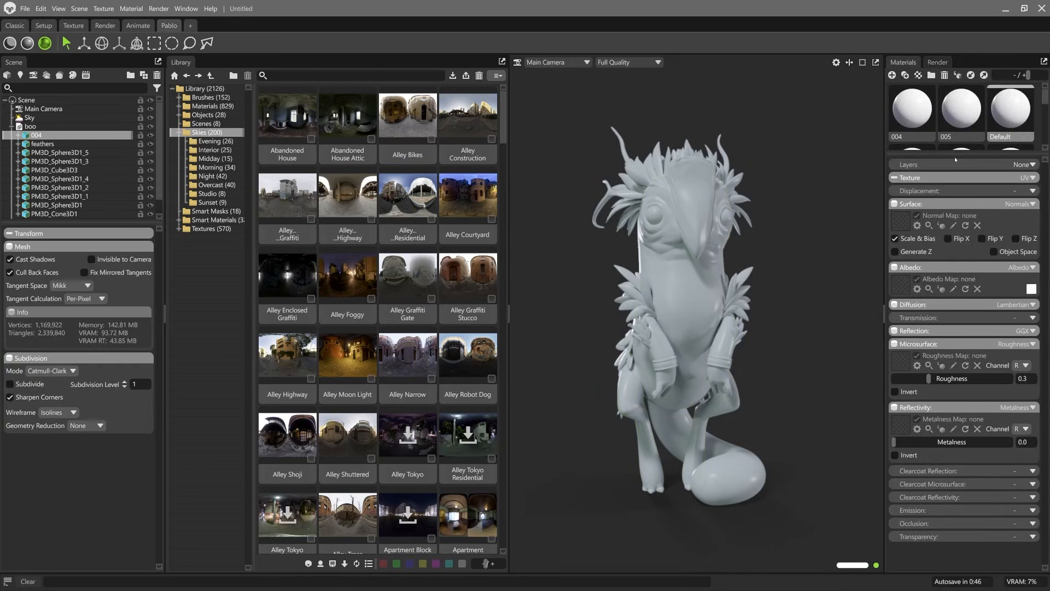
pyautogui.moveTo(944, 262); pyautogui.dragTo(930, 350)
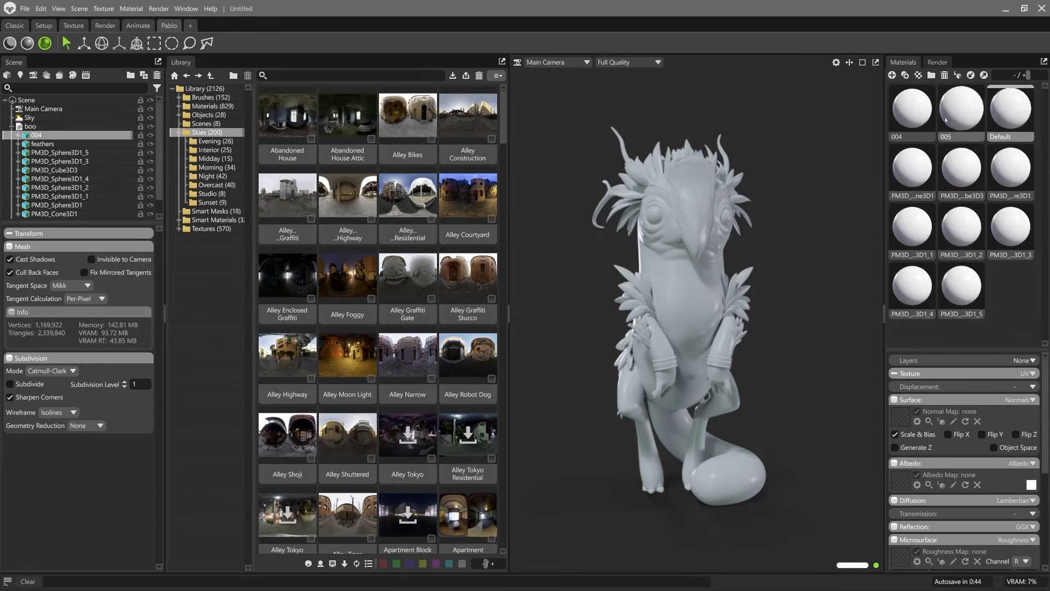
# Step: Pick the material assigned to the creature's body and rename it BODY
pyautogui.click(697, 288)
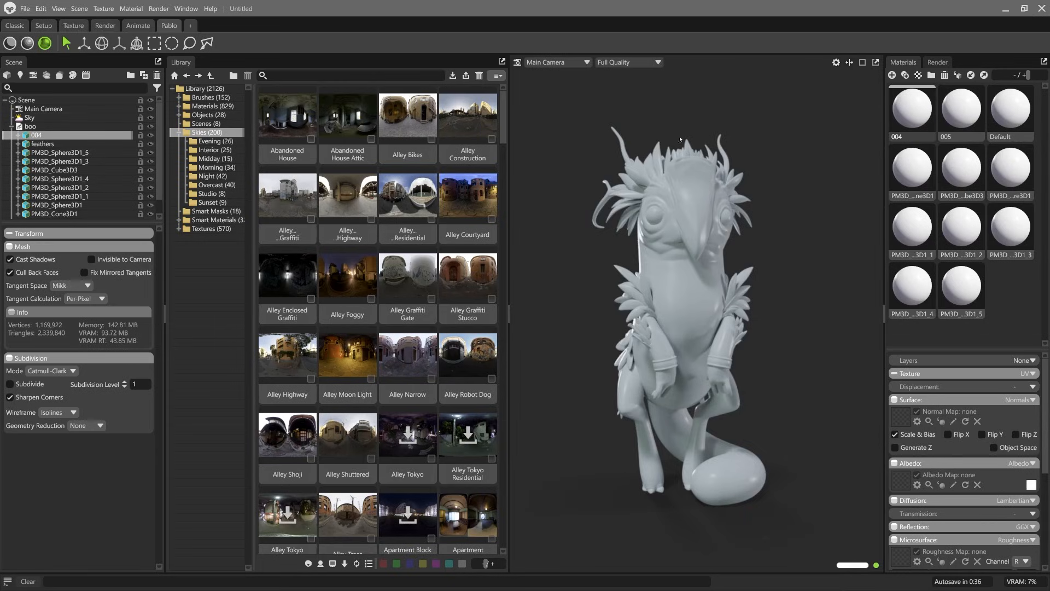
pyautogui.moveTo(908, 138); pyautogui.dragTo(887, 145)
pyautogui.write('BODY')
pyautogui.press('Return')
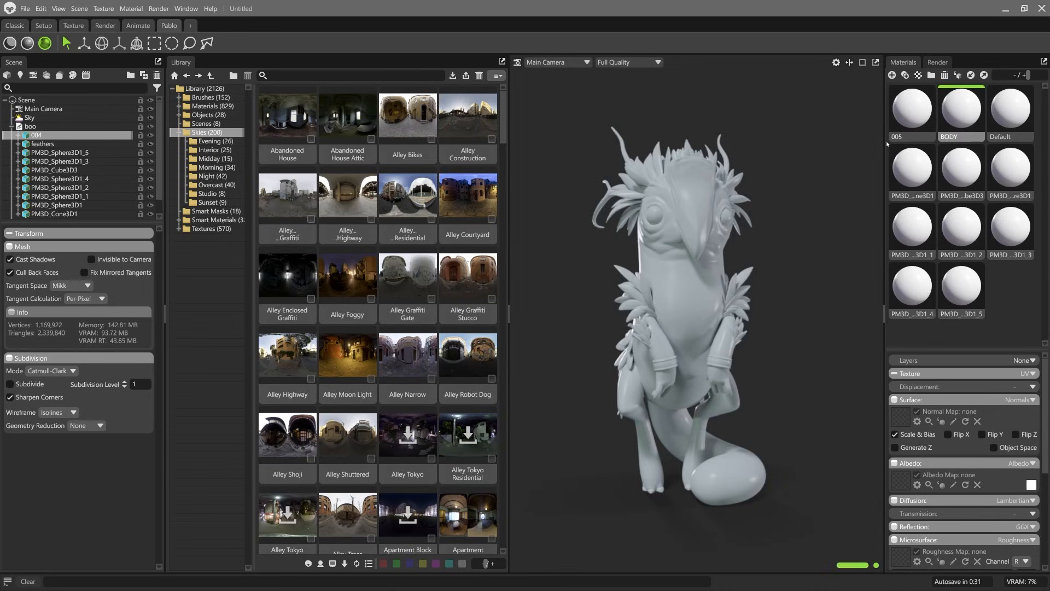
# Step: Select the creature's feathers mesh and rename its assigned material FEATHERS
pyautogui.click(735, 186)
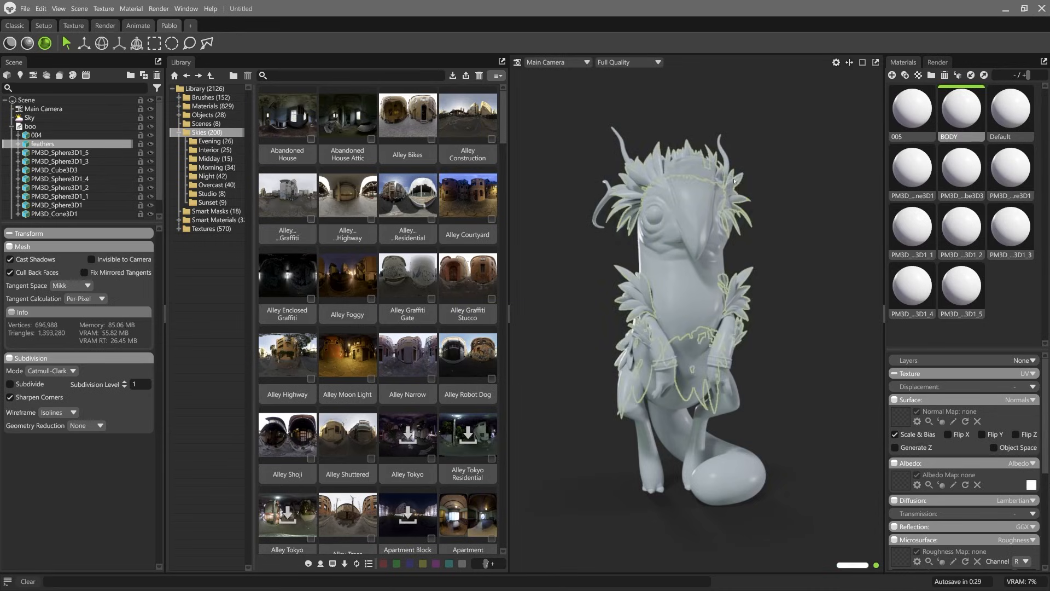
pyautogui.doubleClick(913, 136)
pyautogui.click(912, 135)
pyautogui.doubleClick(903, 133)
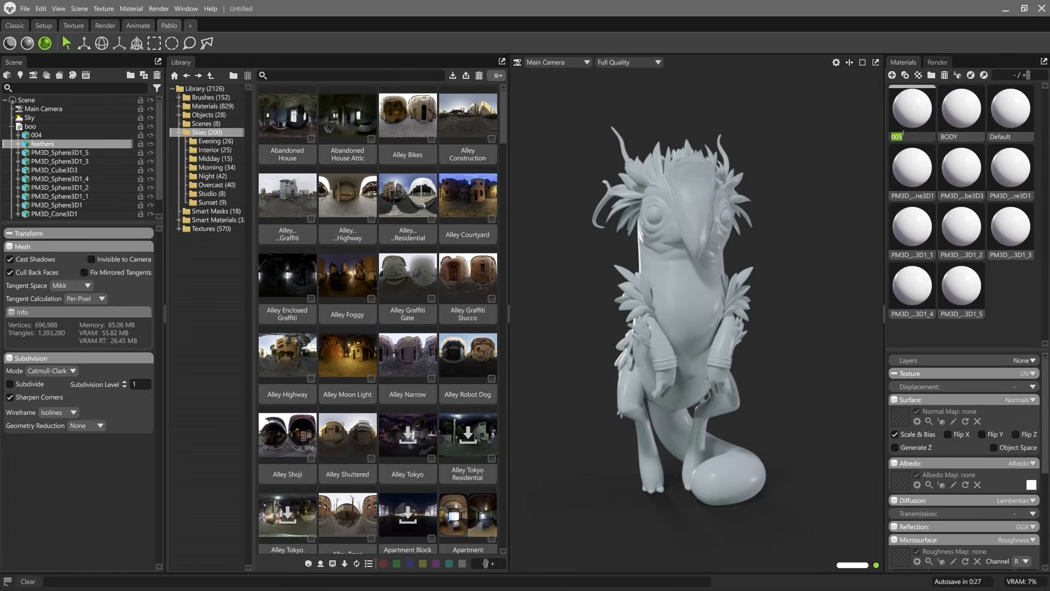
pyautogui.write('FEATHERS')
pyautogui.press('Return')
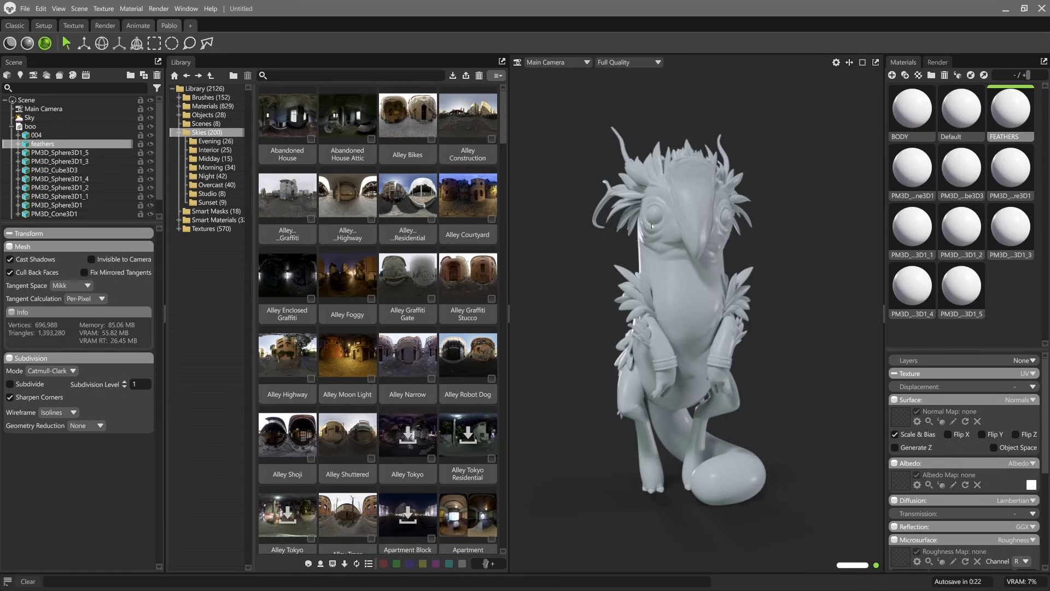
# Step: Select the creature's eyeballs and rename their assigned material EYES
pyautogui.click(653, 215)
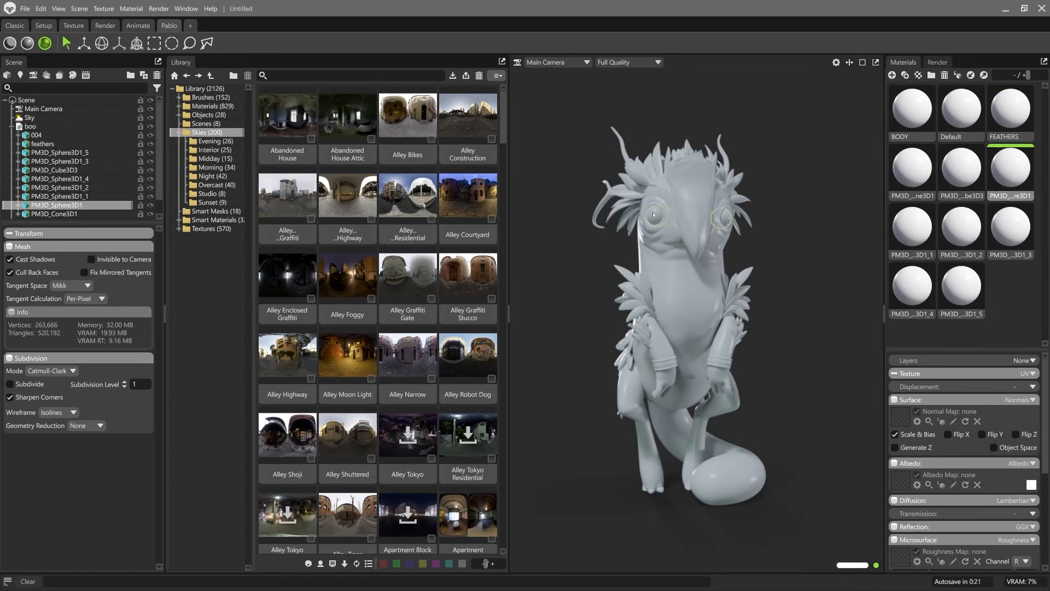
pyautogui.doubleClick(1008, 195)
pyautogui.write('EYS')
pyautogui.write('S')
pyautogui.press('Return')
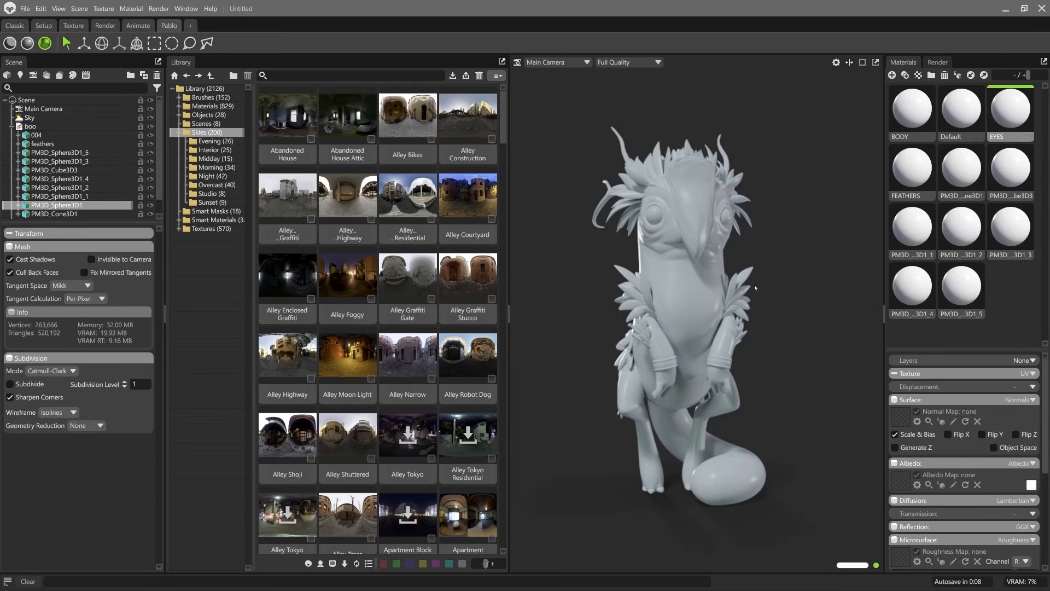
# Step: Select the bands around the creature's wrists and rename their assigned material WRISTBANDS
pyautogui.click(667, 367)
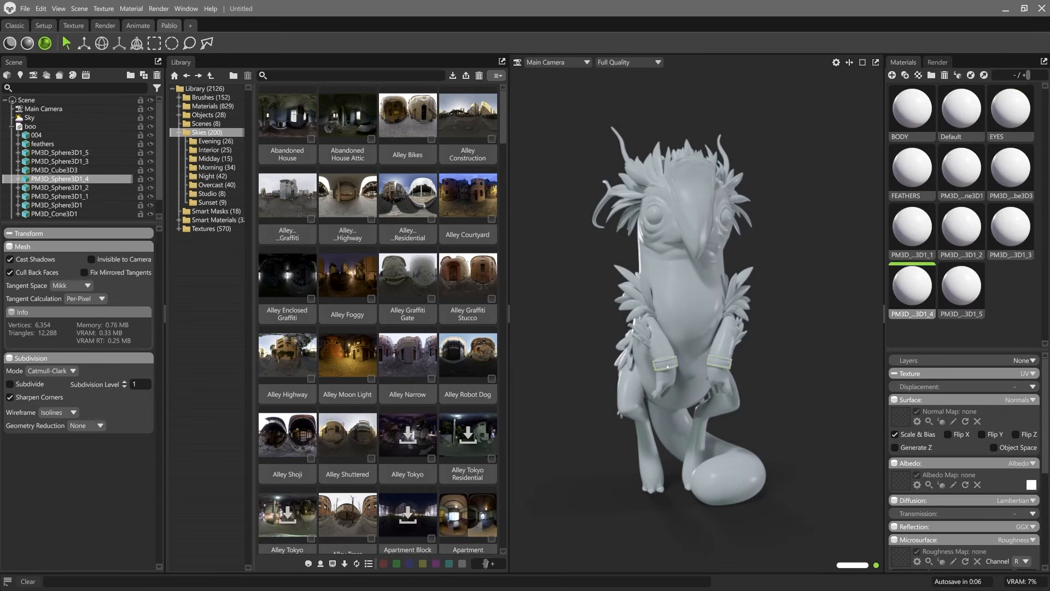
pyautogui.doubleClick(913, 316)
pyautogui.doubleClick(912, 317)
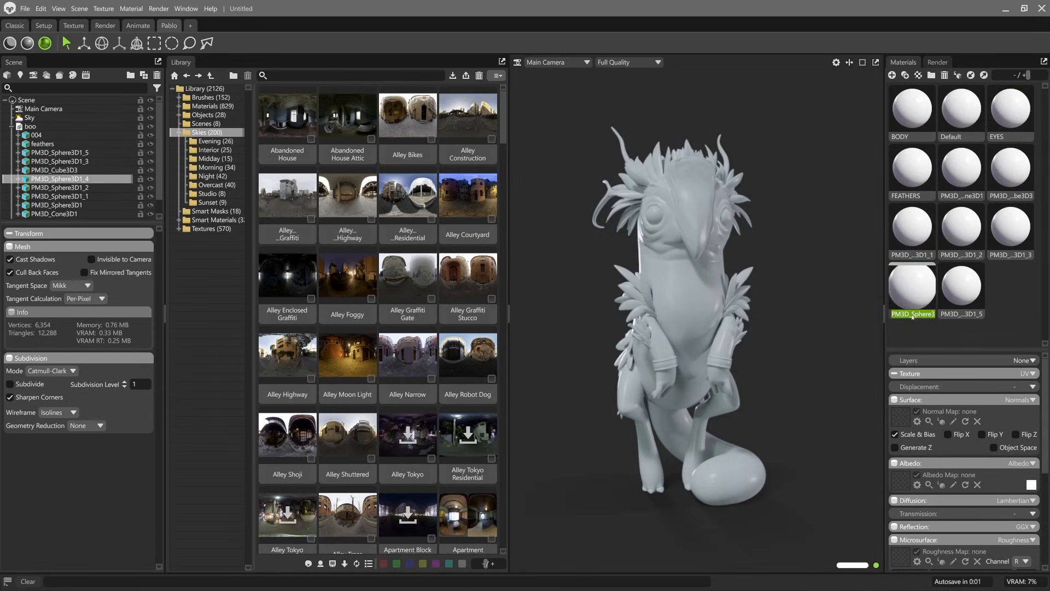
pyautogui.write('WRISTBANDS')
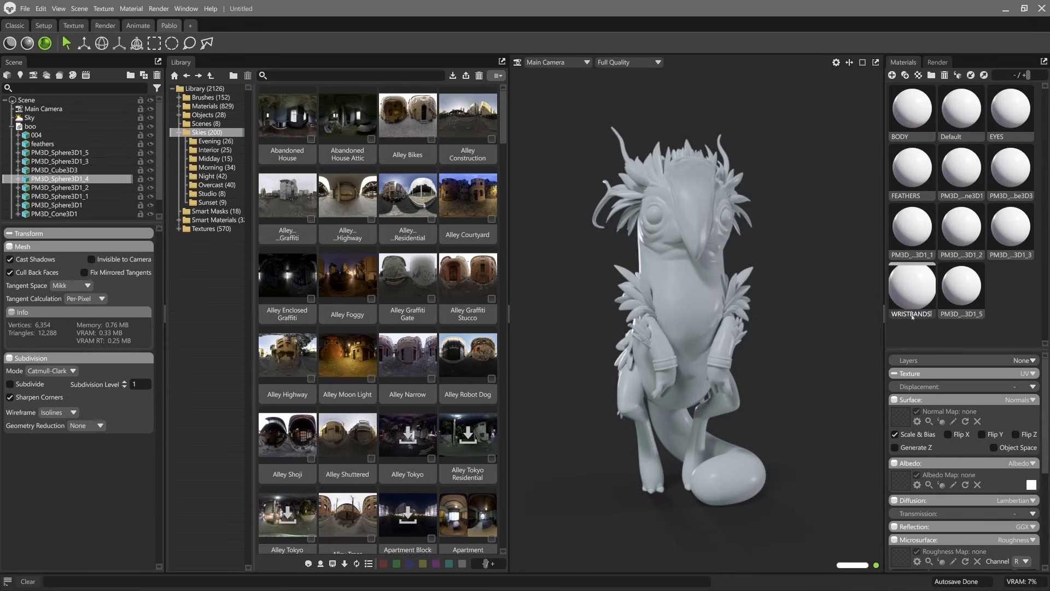
pyautogui.press('Return')
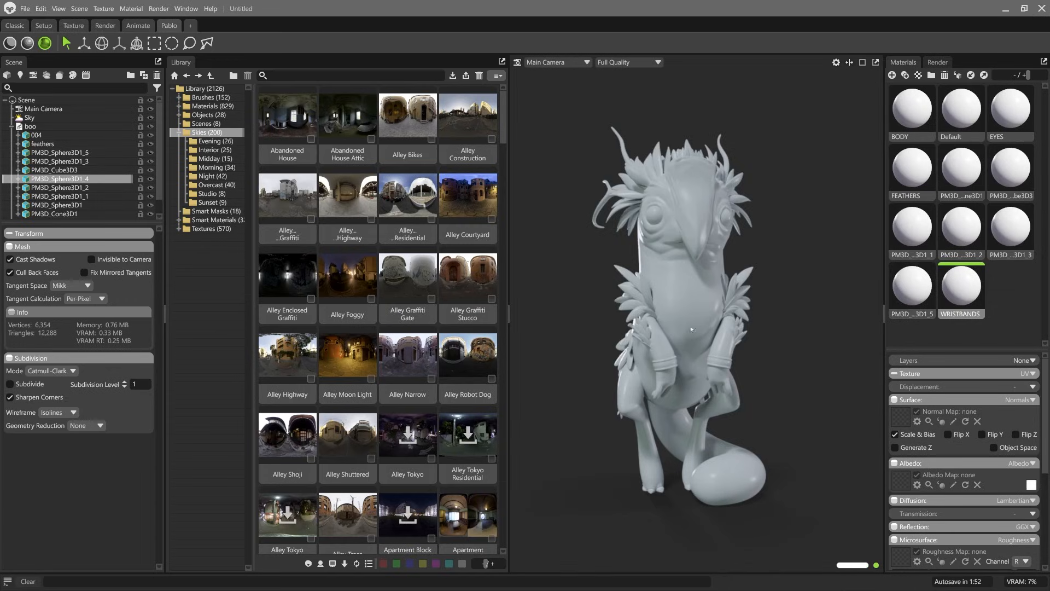
# Step: Select the creature's beak mesh and rename its assigned material BEAK
pyautogui.click(689, 268)
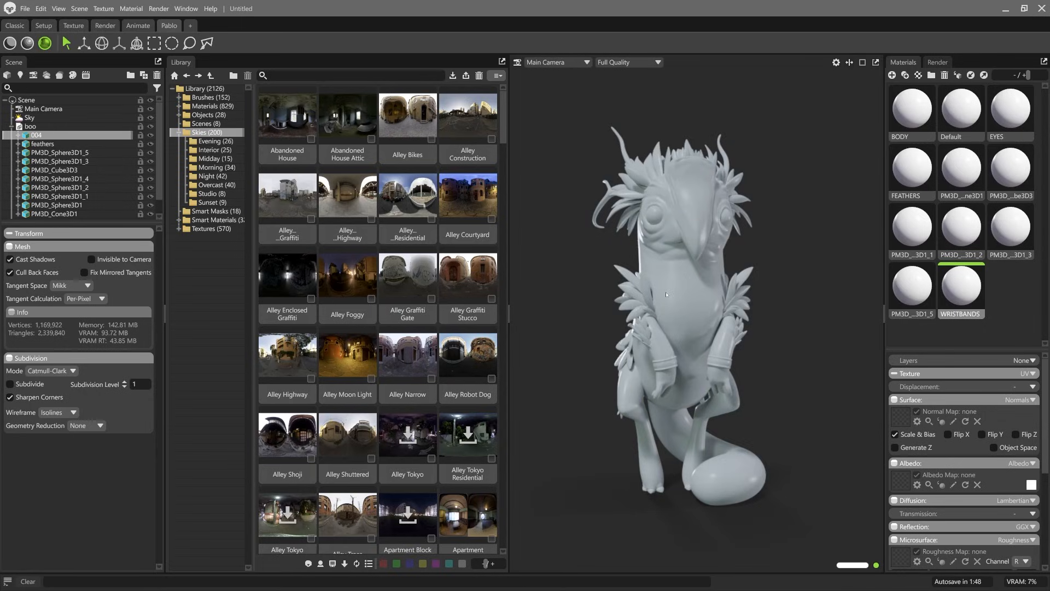
pyautogui.click(651, 215)
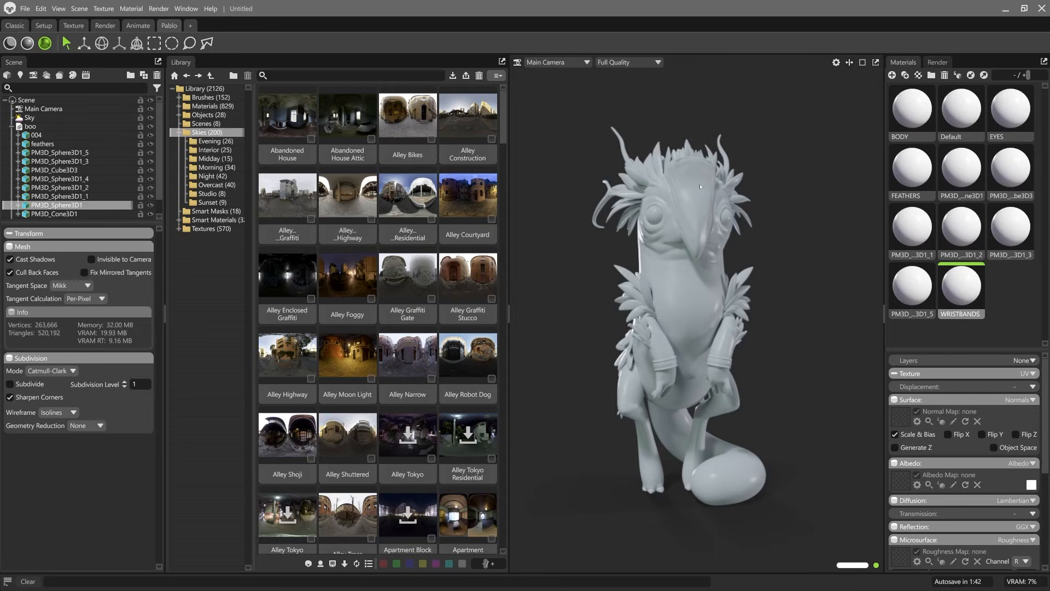
pyautogui.click(701, 186)
pyautogui.doubleClick(943, 195)
pyautogui.write('BEAK')
pyautogui.press('Return')
# Step: Select the creature's horns and rename their assigned material HORNS
pyautogui.moveTo(619, 146); pyautogui.dragTo(660, 236)
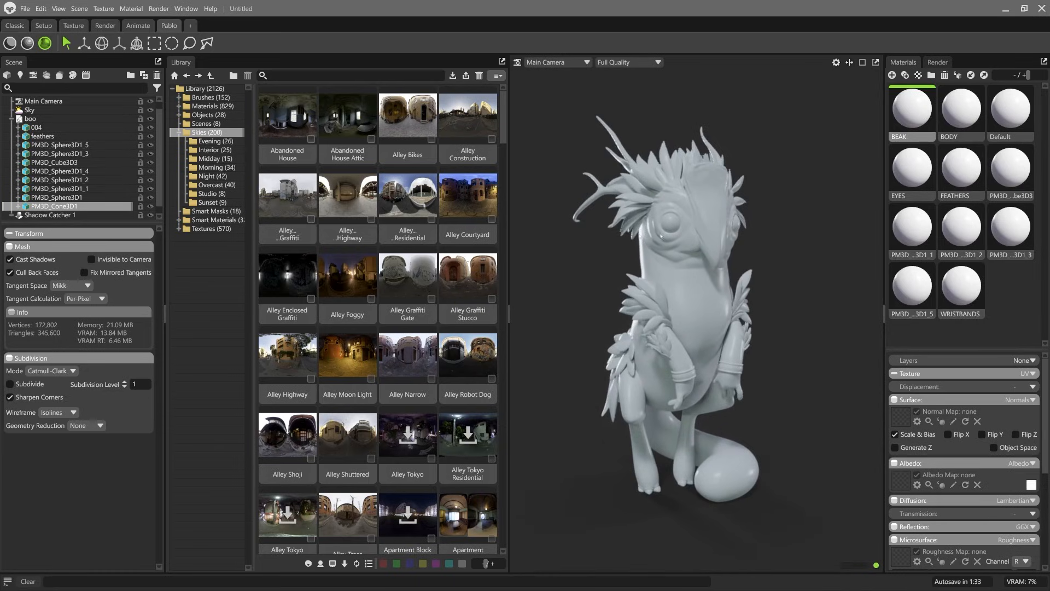
pyautogui.click(722, 202)
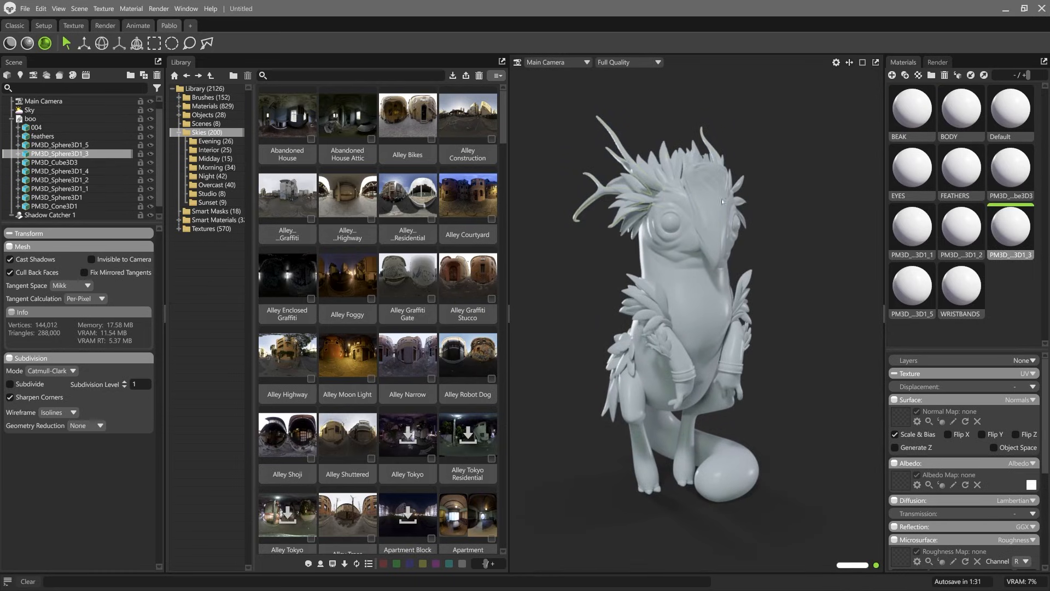
pyautogui.doubleClick(1011, 255)
pyautogui.write('HORNS')
pyautogui.press('Return')
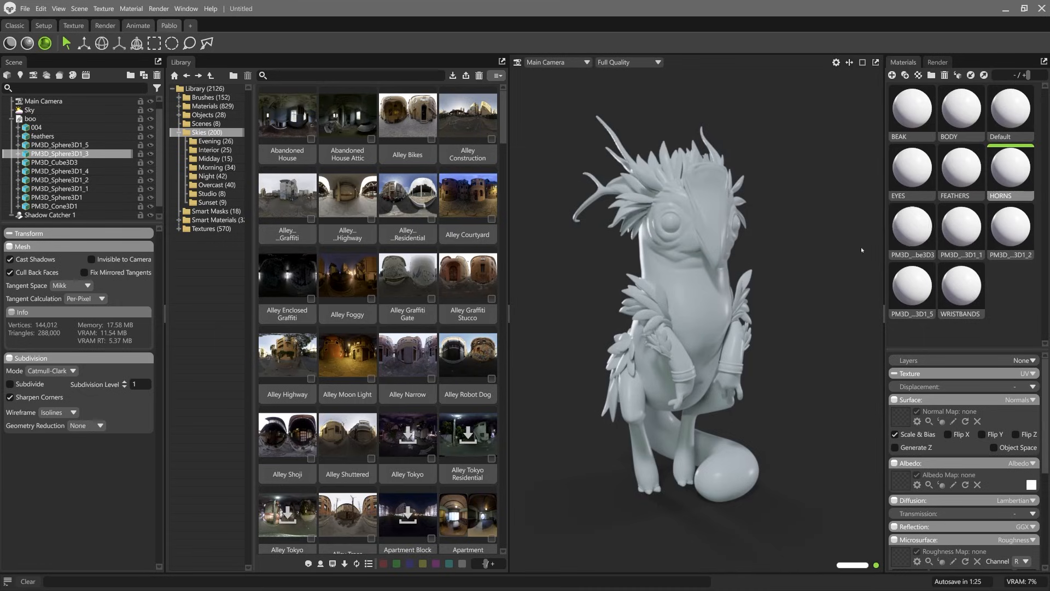
# Step: Delete the four leftover materials that still carry PM3D names
pyautogui.click(906, 234)
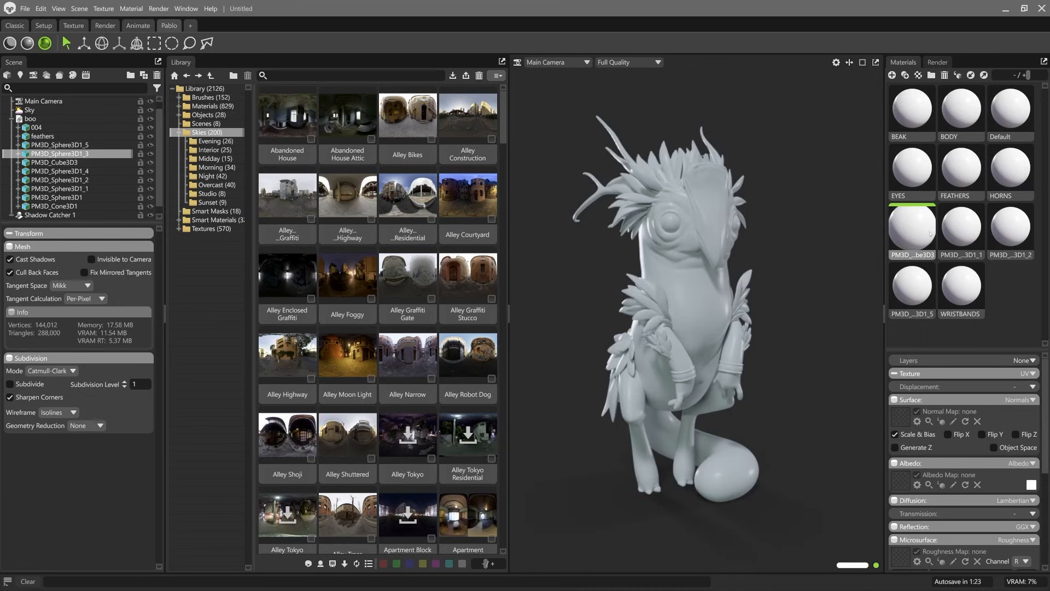
pyautogui.press('Delete')
pyautogui.press('Delete')
pyautogui.press('Delete')
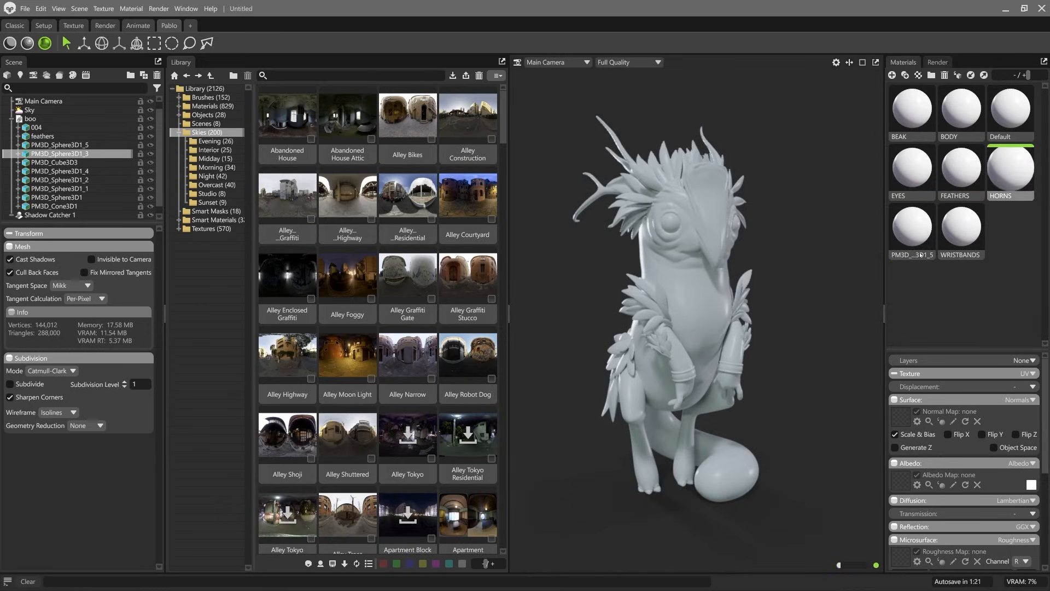
pyautogui.press('Delete')
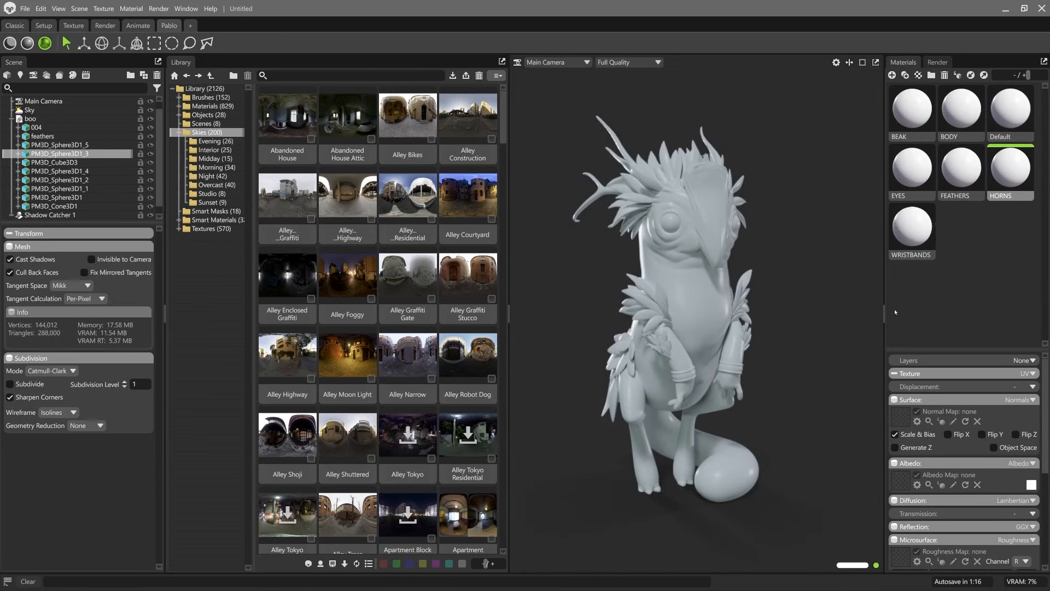
# Step: Pick the BODY material, enlarge its settings area and change its albedo type to Vertex Color
pyautogui.doubleClick(961, 110)
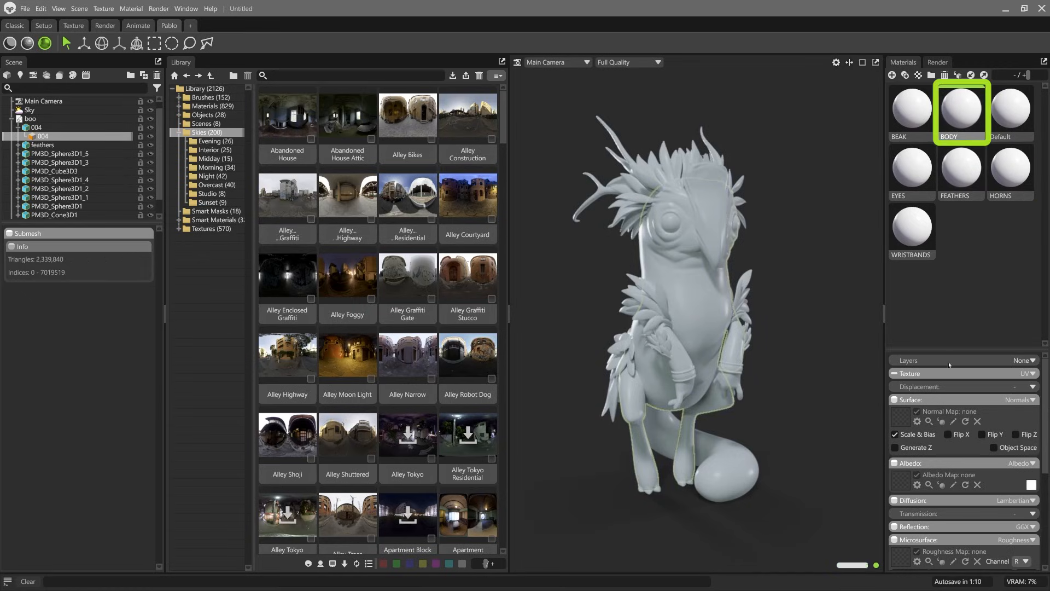
pyautogui.moveTo(956, 349); pyautogui.dragTo(956, 150)
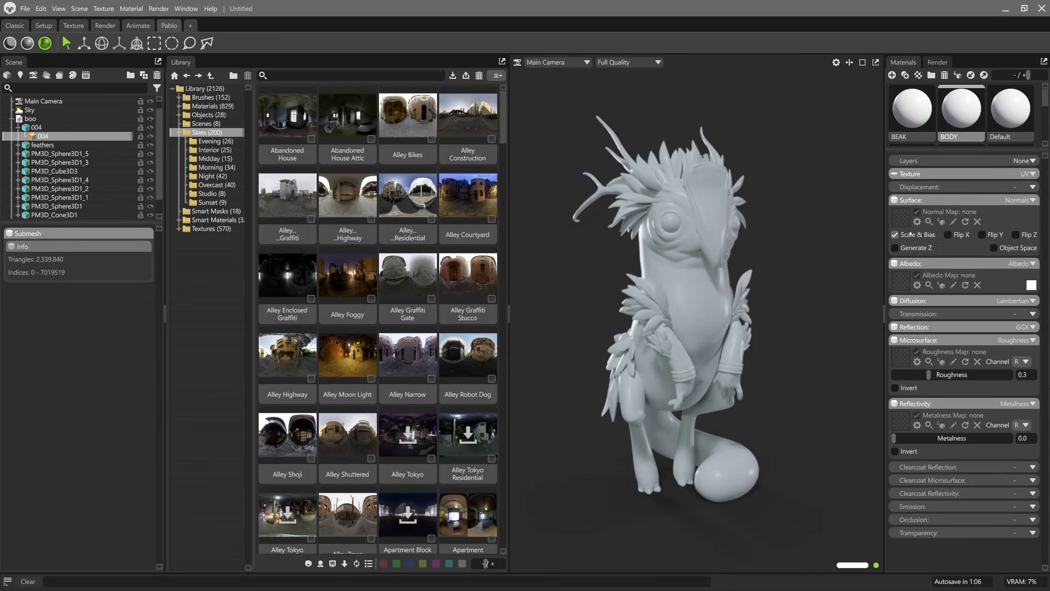
pyautogui.moveTo(903, 234)
pyautogui.click(1021, 264)
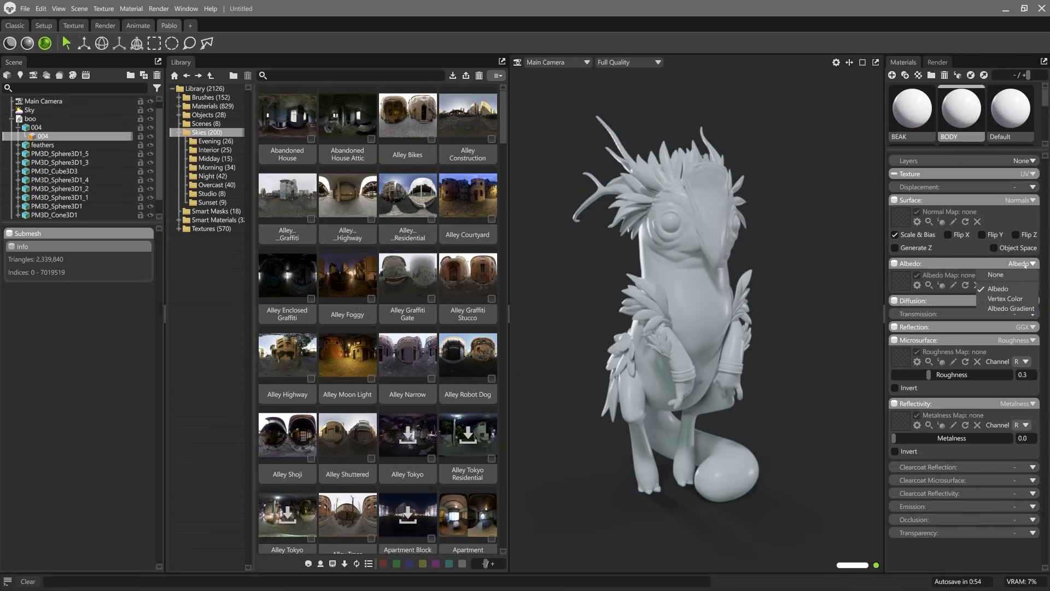
pyautogui.click(1013, 302)
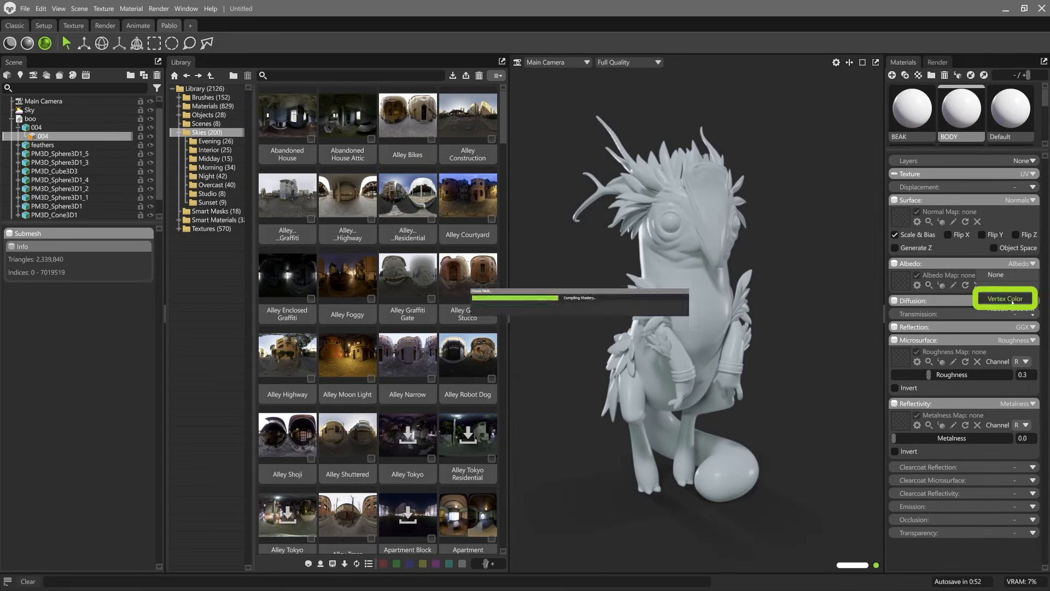
# Step: Switch to ZBrush and examine the creature's original painted colors from several angles
pyautogui.moveTo(665, 268)
pyautogui.mouseDown()
pyautogui.moveTo(773, 263)
pyautogui.moveTo(695, 223)
pyautogui.mouseUp()
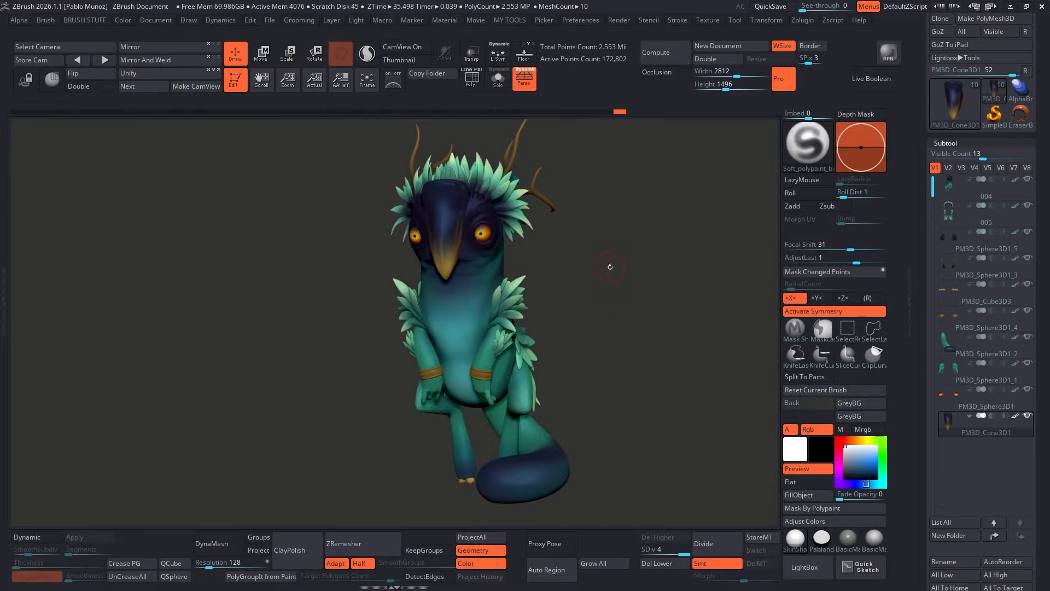
pyautogui.moveTo(648, 267)
pyautogui.mouseDown()
pyautogui.moveTo(662, 263)
pyautogui.moveTo(646, 265)
pyautogui.mouseUp()
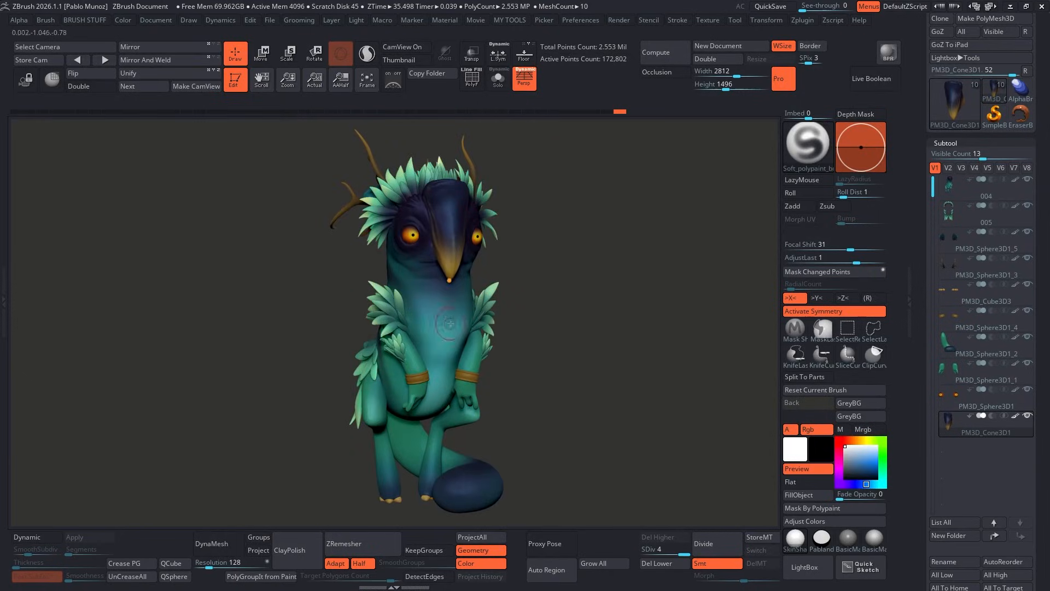
pyautogui.keyDown('alt'); pyautogui.moveTo(550, 253); pyautogui.dragTo(580, 254); pyautogui.keyUp('alt')
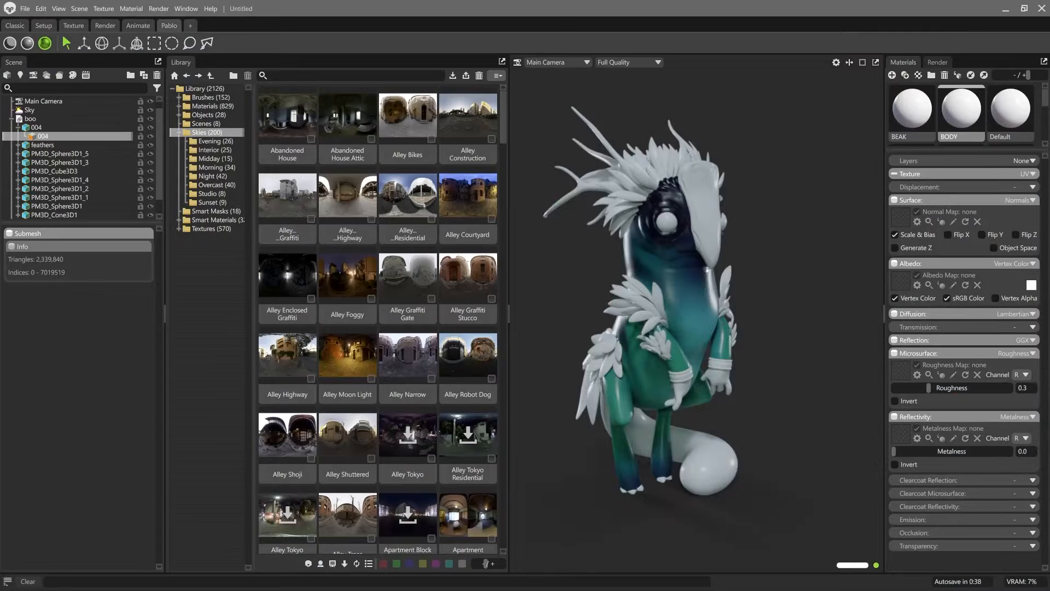
# Step: Switch back to Marmoset Toolbag and set the BODY material's roughness to 0.519, checking the surface from several angles
pyautogui.keyDown('alt'); pyautogui.moveTo(566, 322); pyautogui.dragTo(598, 352, button='right'); pyautogui.keyUp('alt')
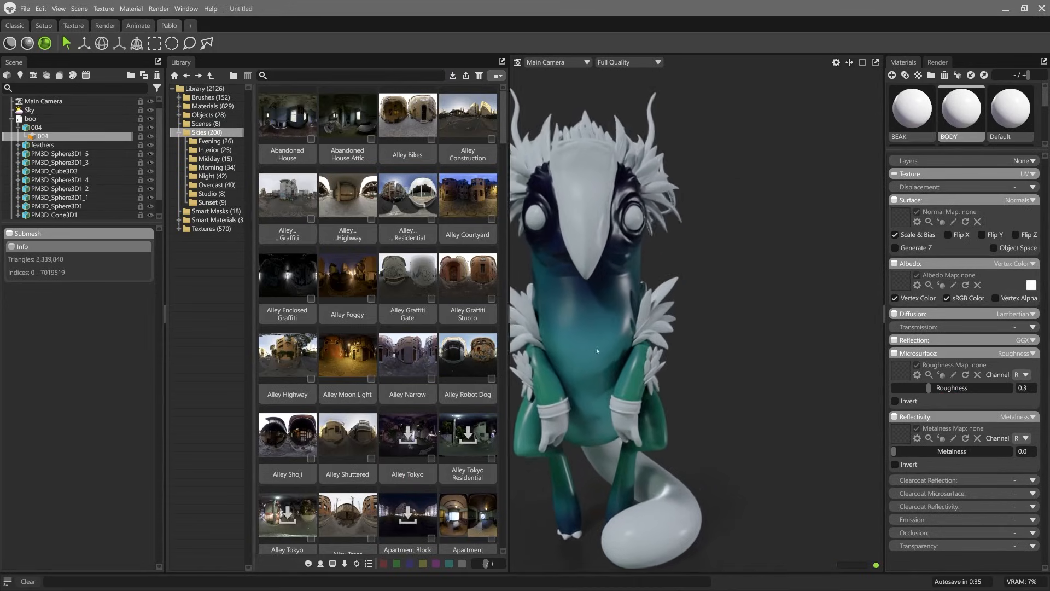
pyautogui.keyDown('alt'); pyautogui.moveTo(598, 352); pyautogui.dragTo(638, 352, button='middle'); pyautogui.keyUp('alt')
pyautogui.keyDown('alt'); pyautogui.moveTo(602, 328); pyautogui.dragTo(633, 290); pyautogui.keyUp('alt')
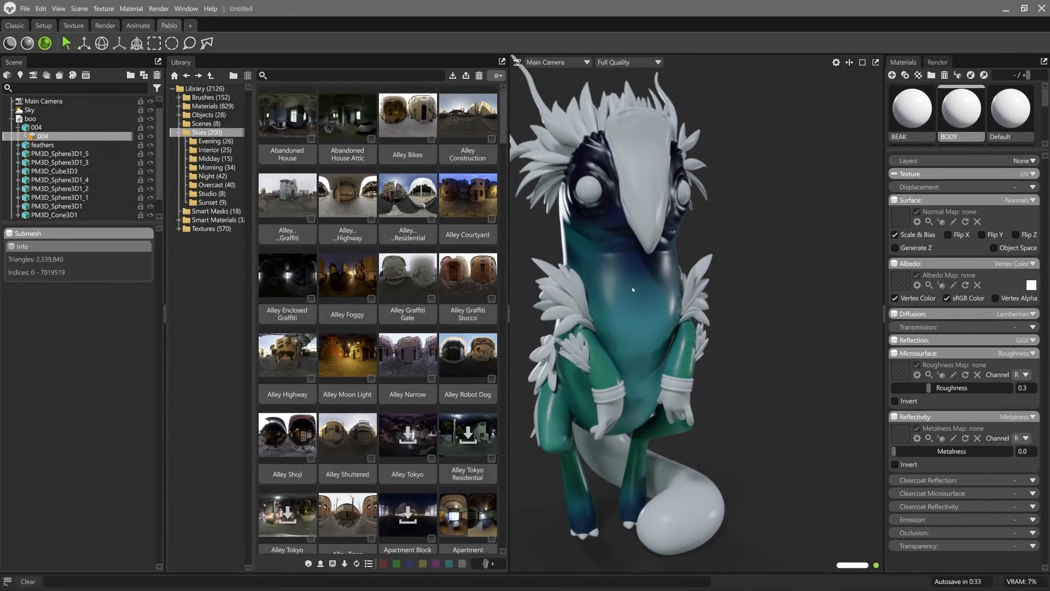
pyautogui.click(632, 281)
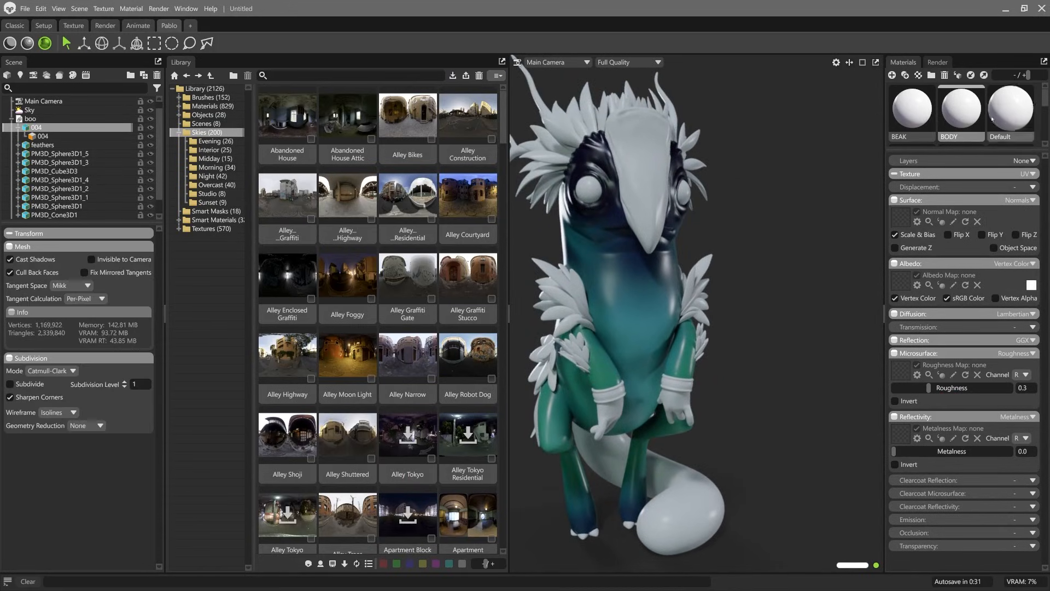
pyautogui.moveTo(928, 388); pyautogui.dragTo(953, 387)
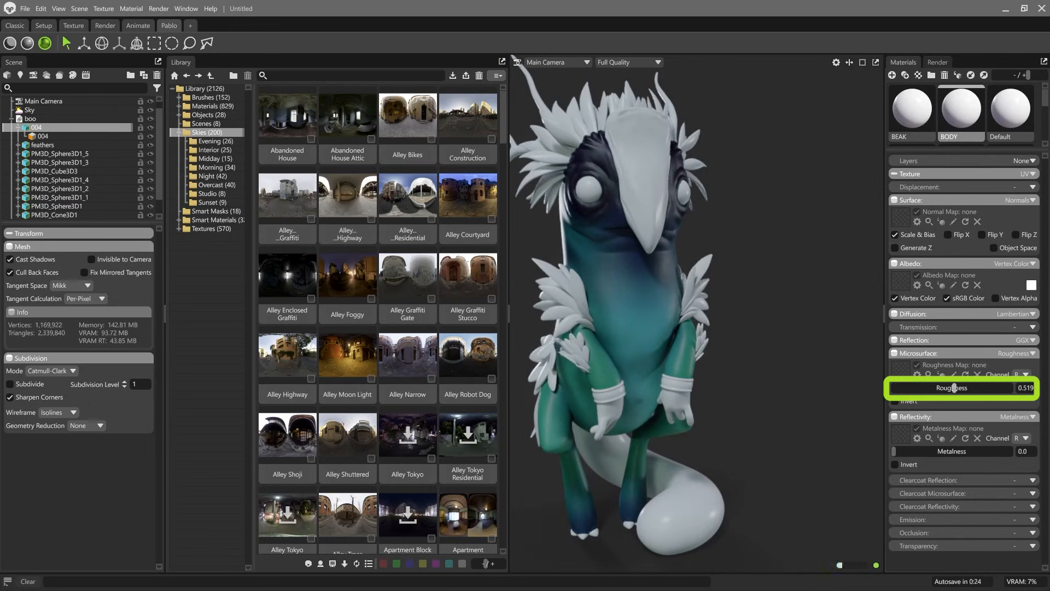
pyautogui.moveTo(723, 321)
pyautogui.mouseDown()
pyautogui.moveTo(750, 340)
pyautogui.moveTo(727, 314)
pyautogui.mouseUp()
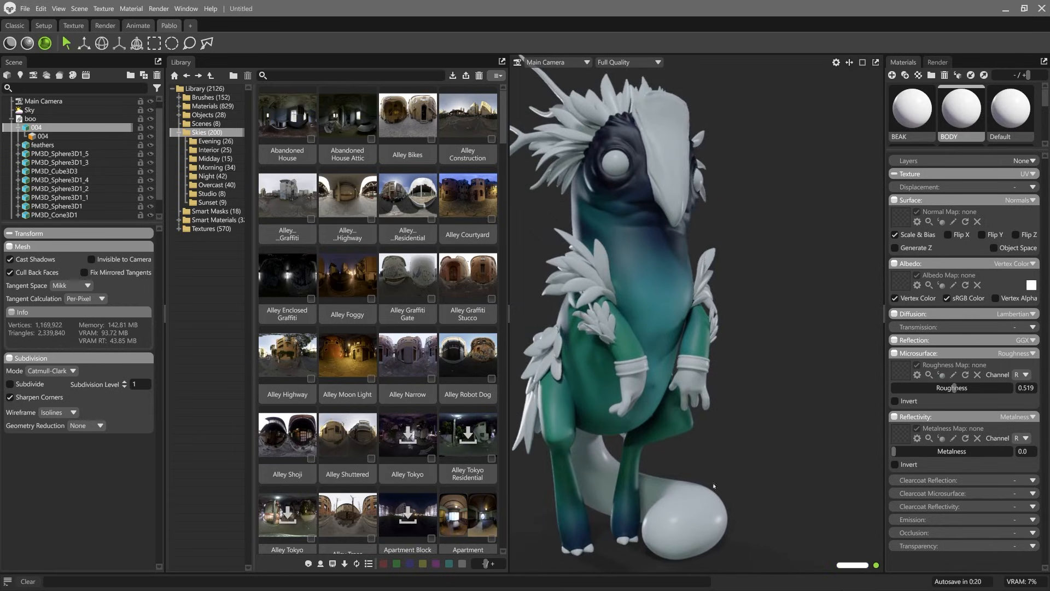
pyautogui.moveTo(727, 315); pyautogui.dragTo(666, 316)
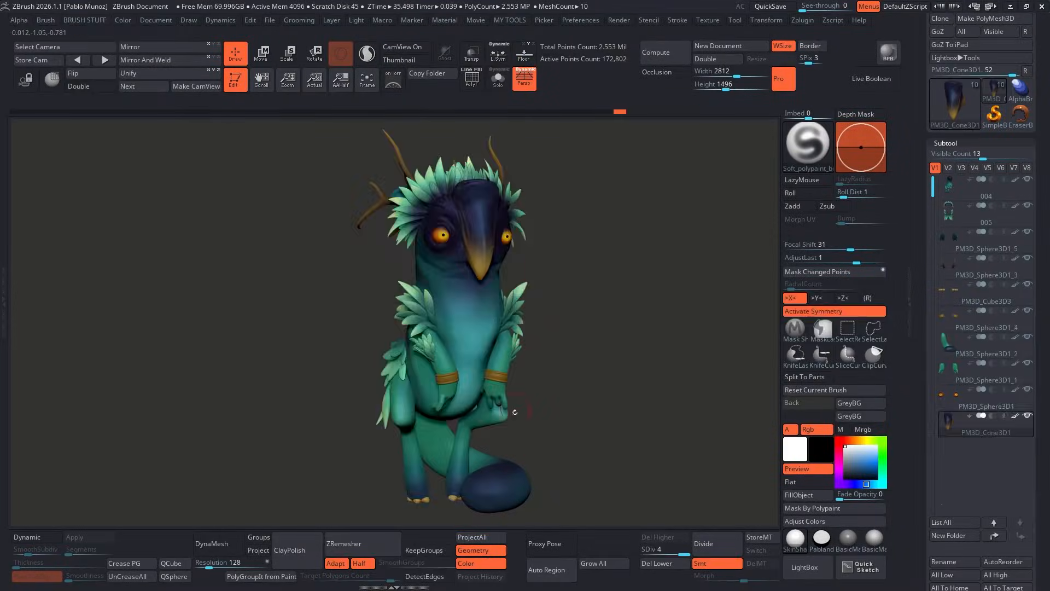
# Step: Switch to ZBrush and isolate the creature's tail subtool to examine it as a separate painted part
pyautogui.keyDown('alt'); pyautogui.click(480, 430); pyautogui.keyUp('alt')
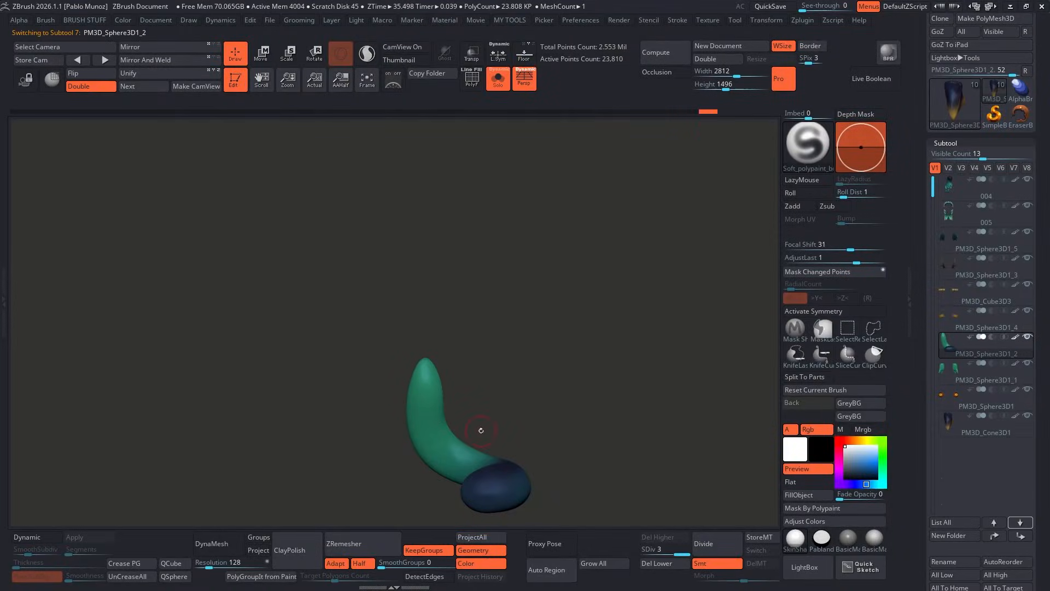
pyautogui.keyDown('alt'); pyautogui.click(494, 391); pyautogui.keyUp('alt')
pyautogui.click(539, 394)
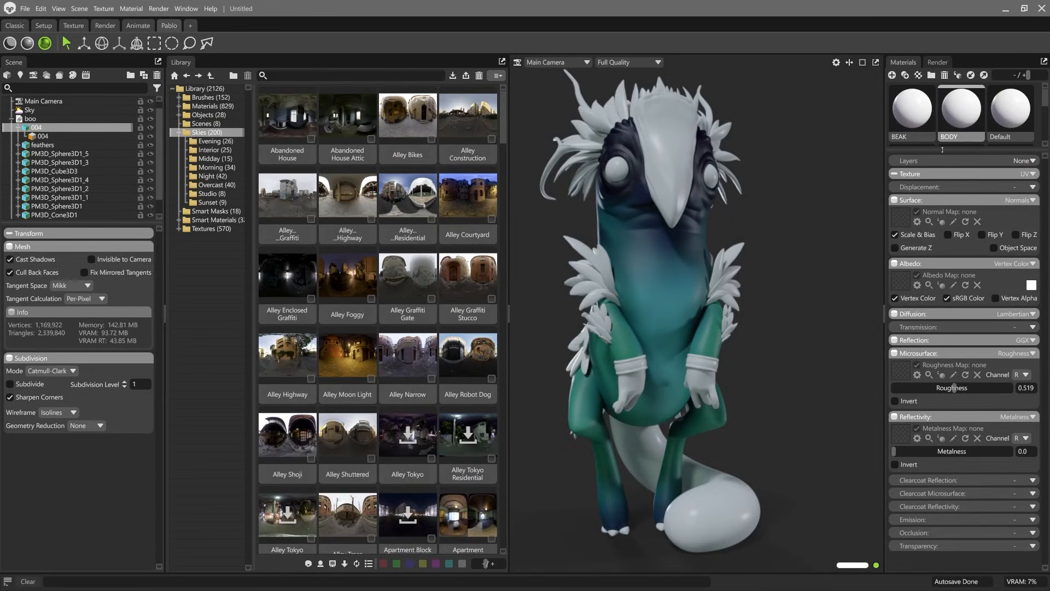
# Step: Back in Marmoset Toolbag, apply the BODY material to the creature's hands and tail and set its roughness to 0.542
pyautogui.moveTo(962, 110); pyautogui.dragTo(637, 384)
pyautogui.moveTo(961, 109); pyautogui.dragTo(724, 496)
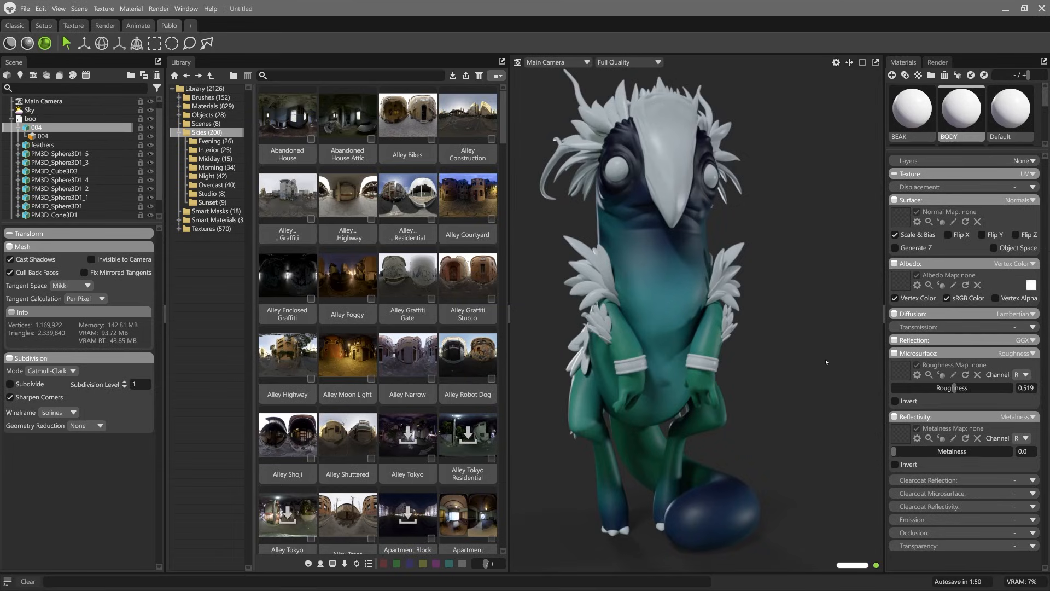
pyautogui.moveTo(919, 388); pyautogui.dragTo(951, 387)
pyautogui.keyDown('alt'); pyautogui.moveTo(793, 267); pyautogui.dragTo(769, 290); pyautogui.keyUp('alt')
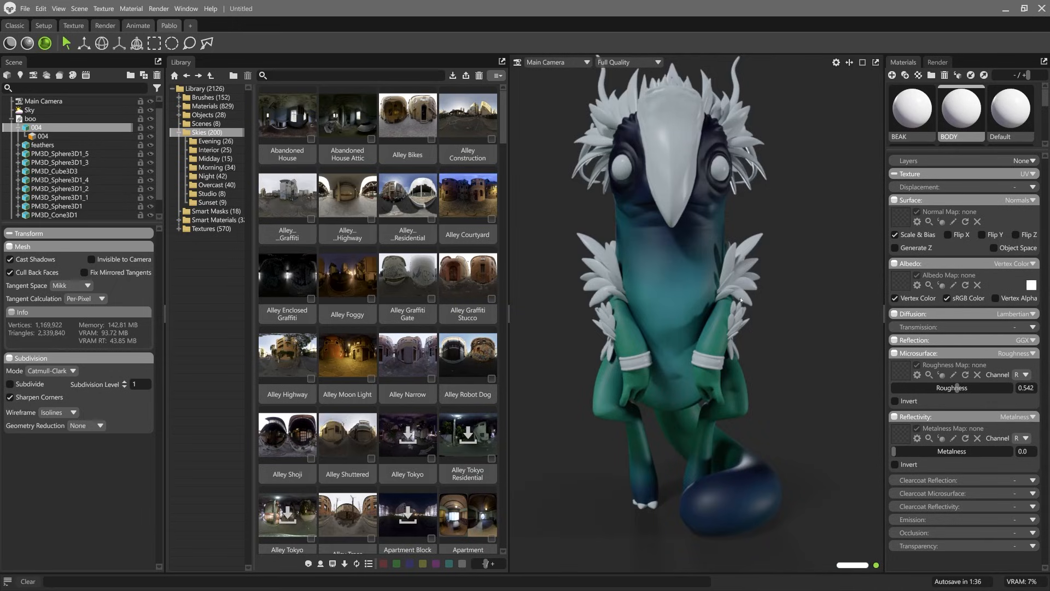
# Step: Set the feathers' material to show vertex color as albedo and raise its roughness to 0.458
pyautogui.click(736, 267)
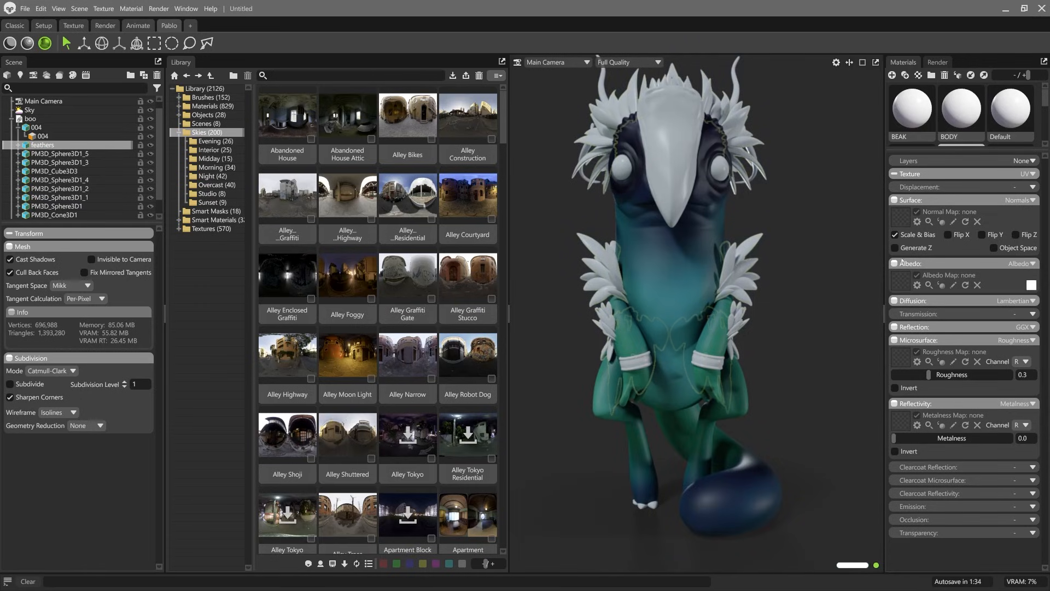
pyautogui.click(1026, 264)
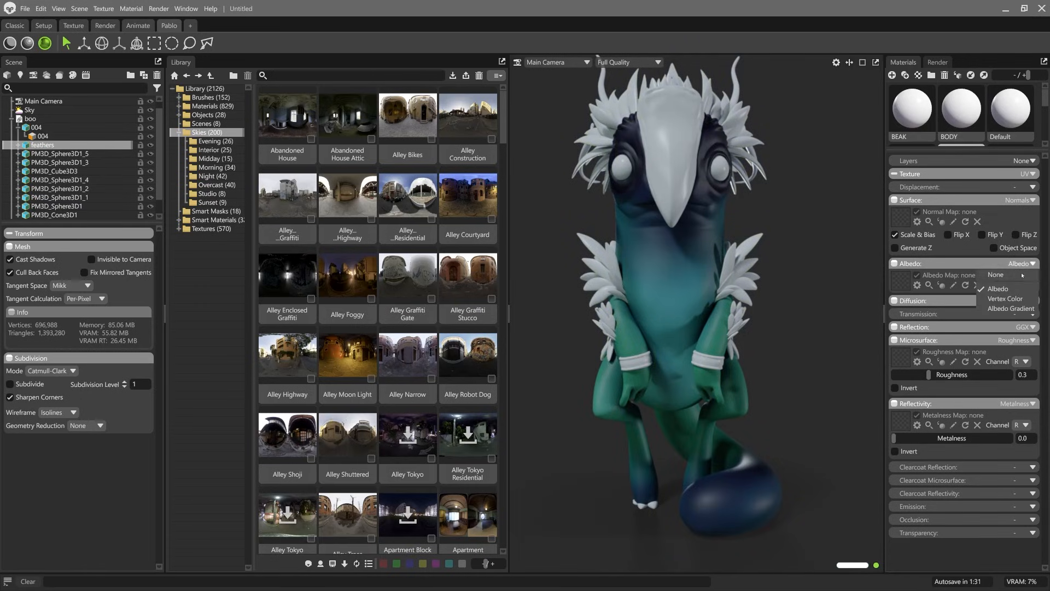
pyautogui.click(1006, 291)
pyautogui.moveTo(632, 324); pyautogui.dragTo(650, 325)
pyautogui.moveTo(929, 388); pyautogui.dragTo(947, 388)
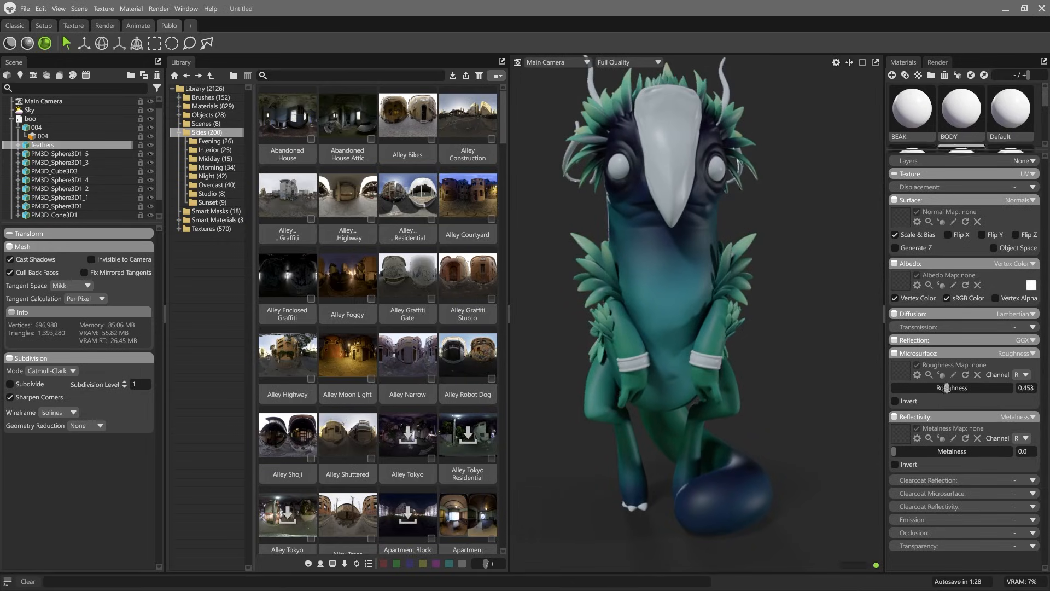
# Step: Switch the wristbands' material albedo to Vertex Color
pyautogui.click(710, 361)
pyautogui.click(1025, 264)
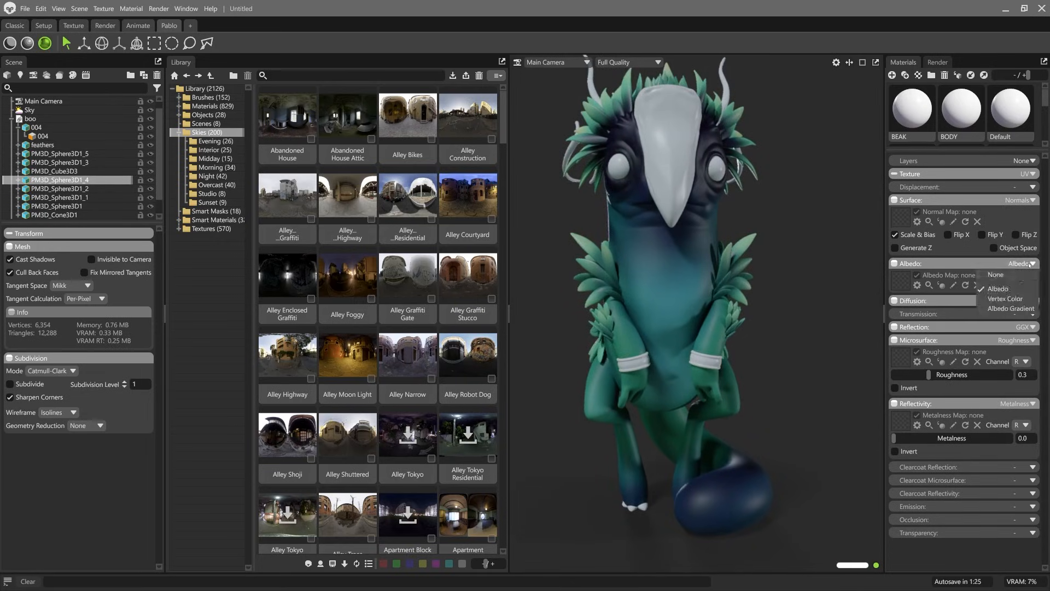
pyautogui.click(1006, 298)
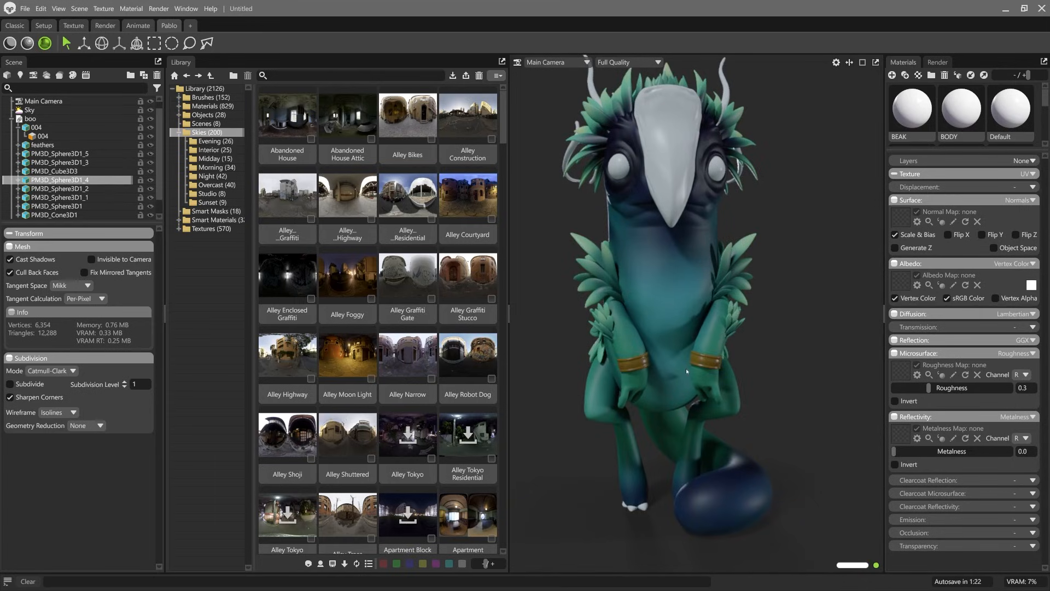
pyautogui.moveTo(699, 360); pyautogui.dragTo(717, 356)
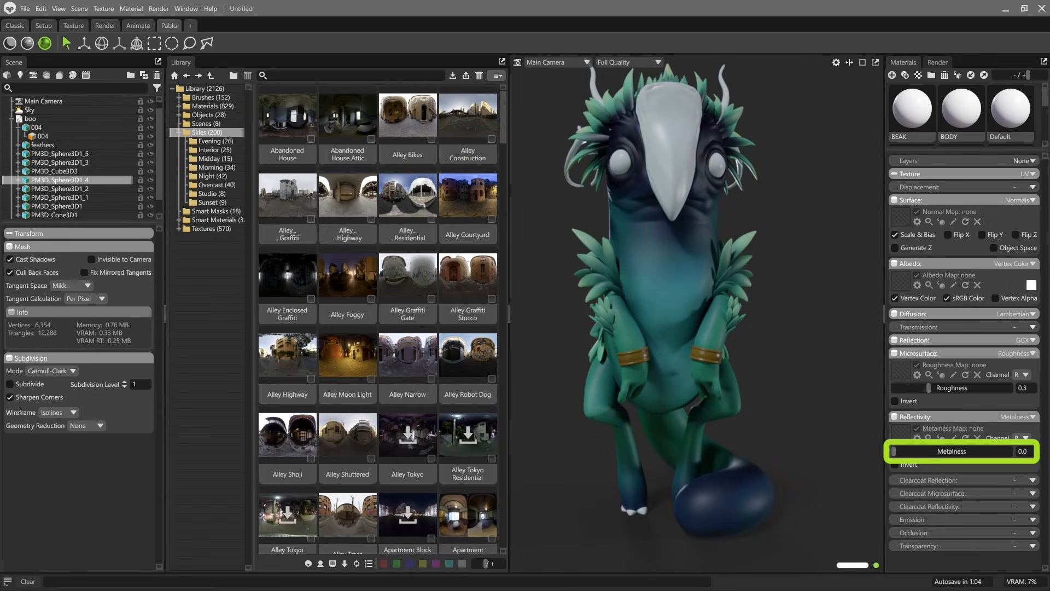
# Step: Set the wristbands' metalness to 1.0 and their roughness to 0.276
pyautogui.moveTo(895, 452); pyautogui.dragTo(1009, 464)
pyautogui.moveTo(928, 388)
pyautogui.mouseDown()
pyautogui.moveTo(909, 388)
pyautogui.moveTo(939, 388)
pyautogui.moveTo(927, 388)
pyautogui.mouseUp()
pyautogui.moveTo(634, 358); pyautogui.dragTo(643, 383)
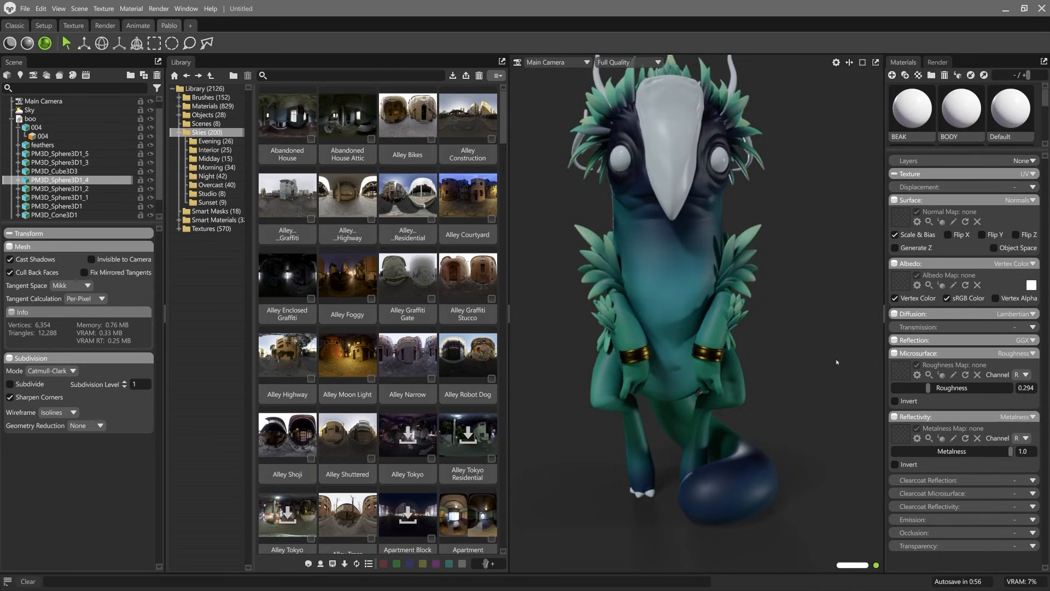
pyautogui.moveTo(921, 386)
pyautogui.mouseDown()
pyautogui.moveTo(900, 388)
pyautogui.moveTo(926, 388)
pyautogui.mouseUp()
# Step: Show vertex color as the beak material's albedo and slightly raise its roughness
pyautogui.moveTo(684, 182); pyautogui.dragTo(701, 195)
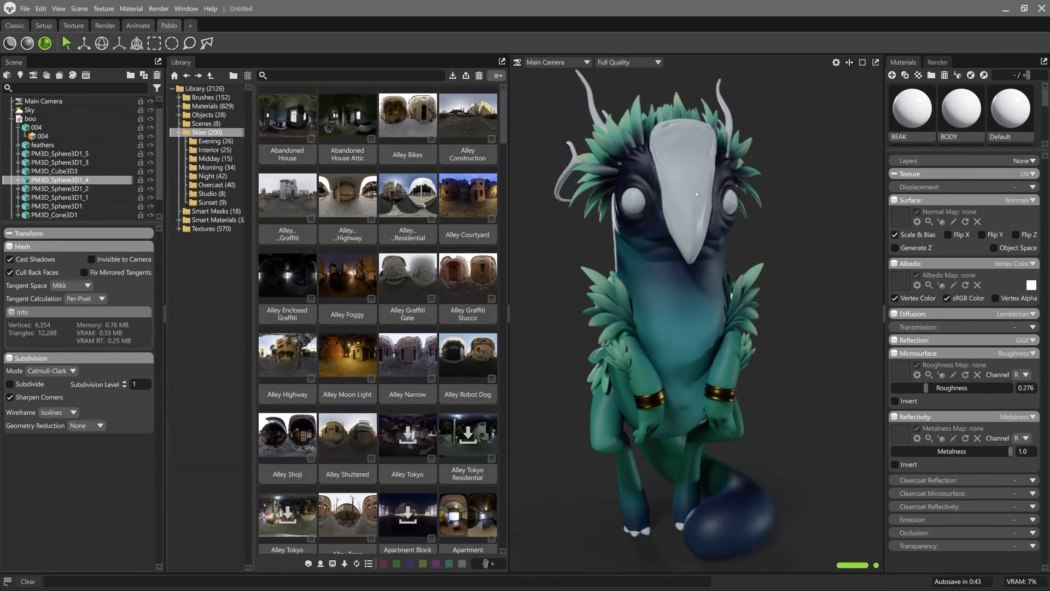
pyautogui.click(696, 194)
pyautogui.click(1018, 264)
pyautogui.click(1006, 299)
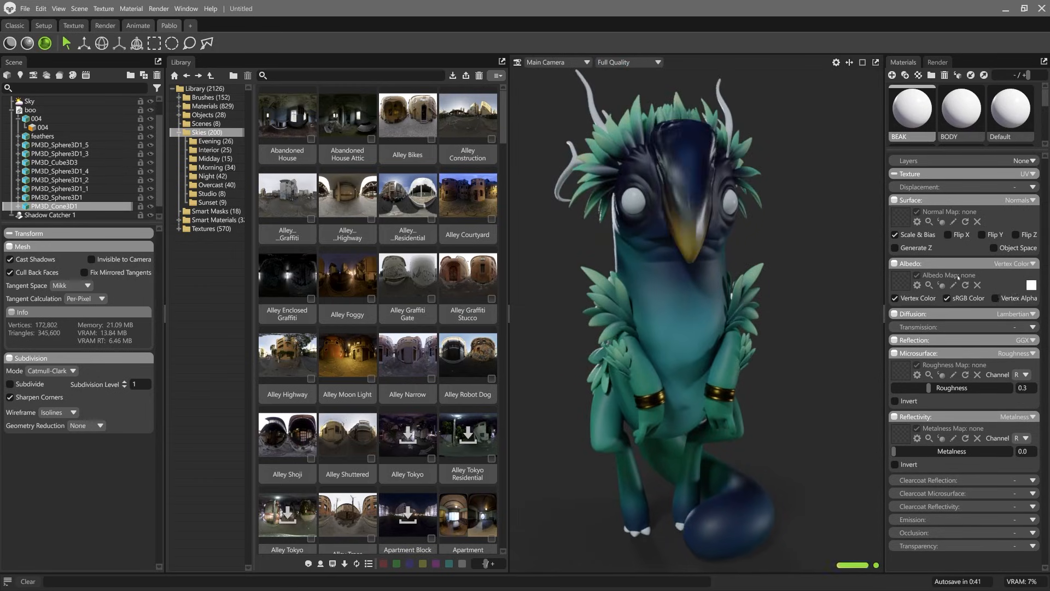
pyautogui.moveTo(933, 390); pyautogui.dragTo(936, 390)
# Step: Set the horns' material to Vertex Color albedo with a roughness of 0.551
pyautogui.click(719, 180)
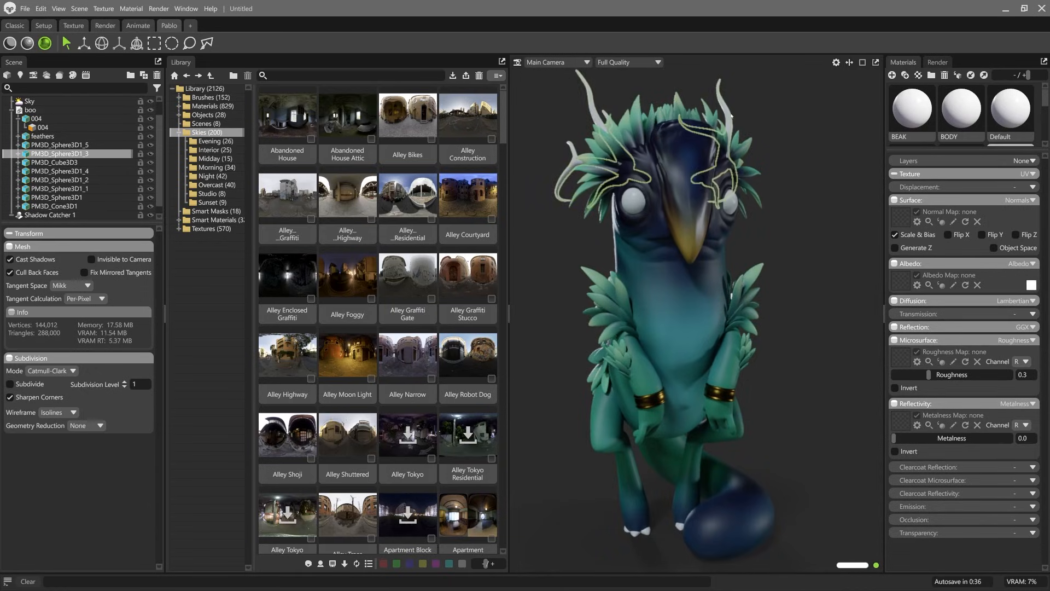
pyautogui.click(1022, 264)
pyautogui.click(1006, 299)
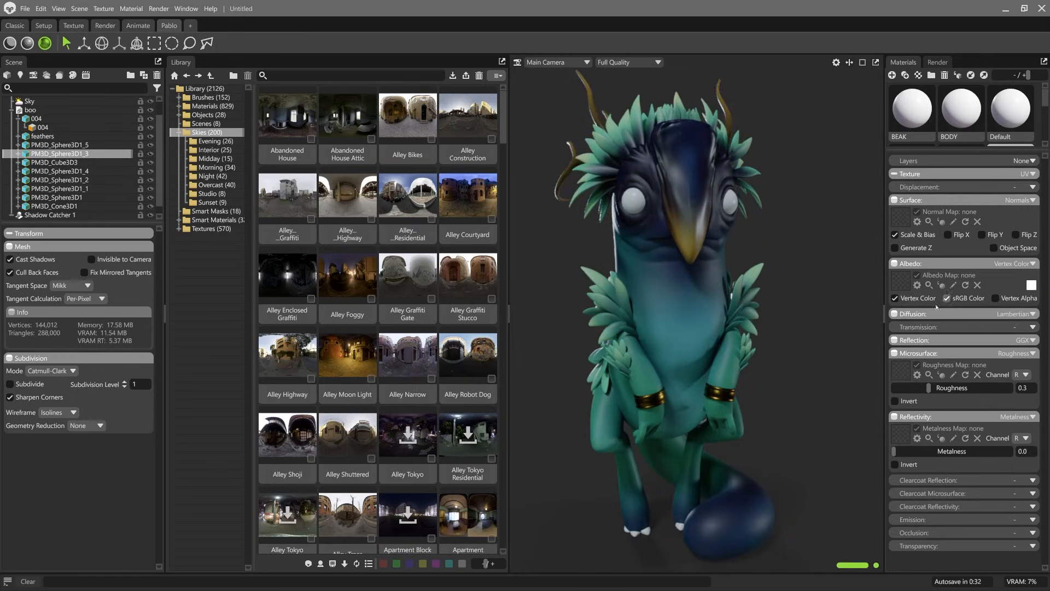
pyautogui.moveTo(608, 246); pyautogui.dragTo(722, 230)
pyautogui.moveTo(723, 230); pyautogui.dragTo(814, 340, button='middle')
pyautogui.moveTo(945, 387); pyautogui.dragTo(958, 388)
pyautogui.moveTo(779, 375); pyautogui.dragTo(781, 267, button='middle')
pyautogui.keyDown('alt'); pyautogui.moveTo(781, 266); pyautogui.dragTo(684, 126, button='right'); pyautogui.keyUp('alt')
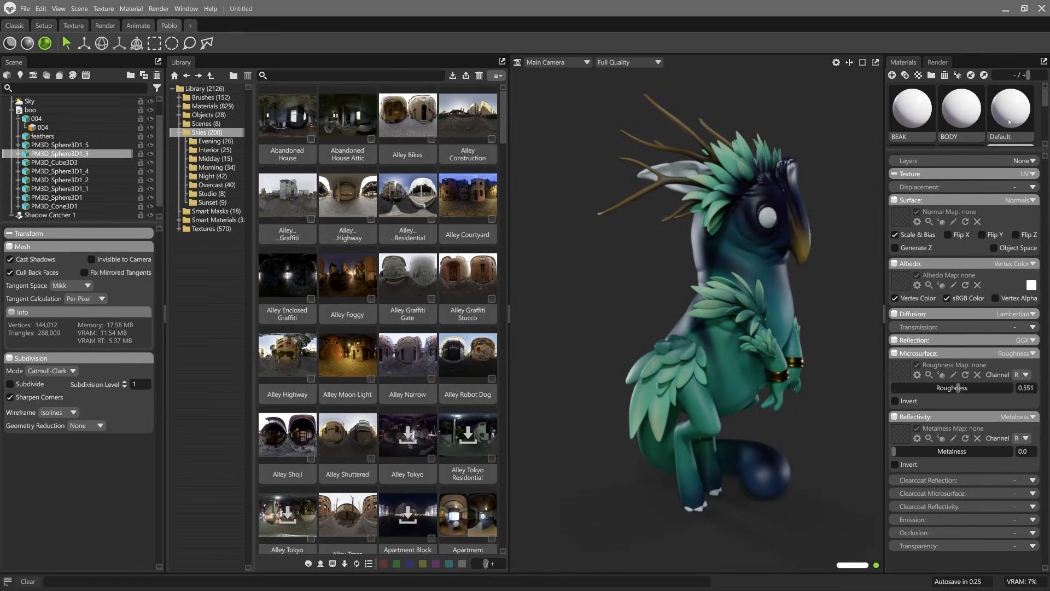
# Step: Apply the HORNS material to the creature's claws and the BODY material to its ears
pyautogui.scroll(-2, 1009, 122)
pyautogui.moveTo(1010, 117); pyautogui.dragTo(700, 513)
pyautogui.moveTo(777, 487); pyautogui.dragTo(738, 225)
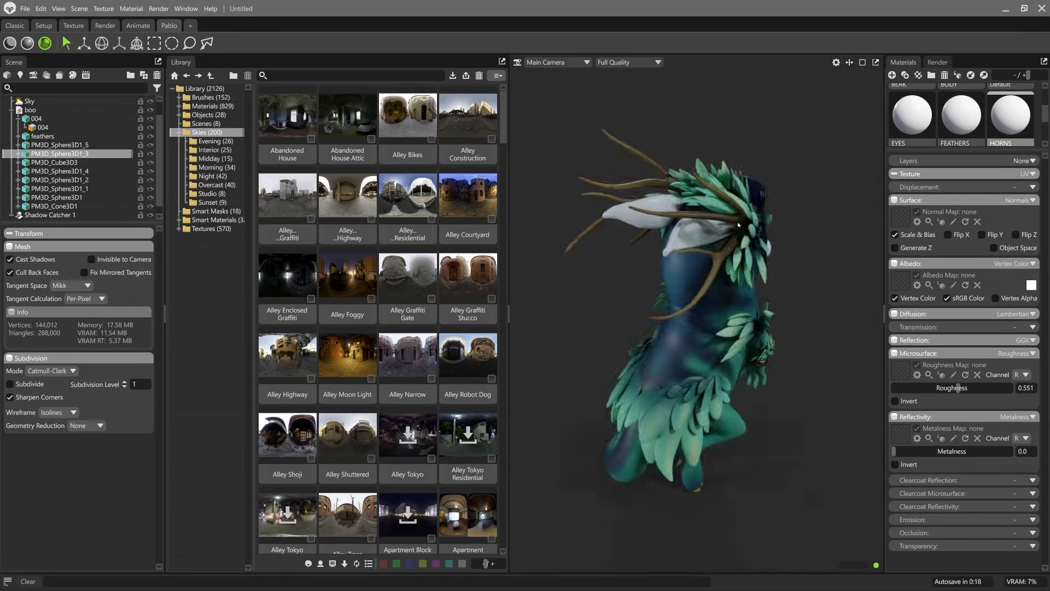
pyautogui.scroll(2, 964, 109)
pyautogui.click(964, 103)
pyautogui.moveTo(964, 103); pyautogui.dragTo(663, 246)
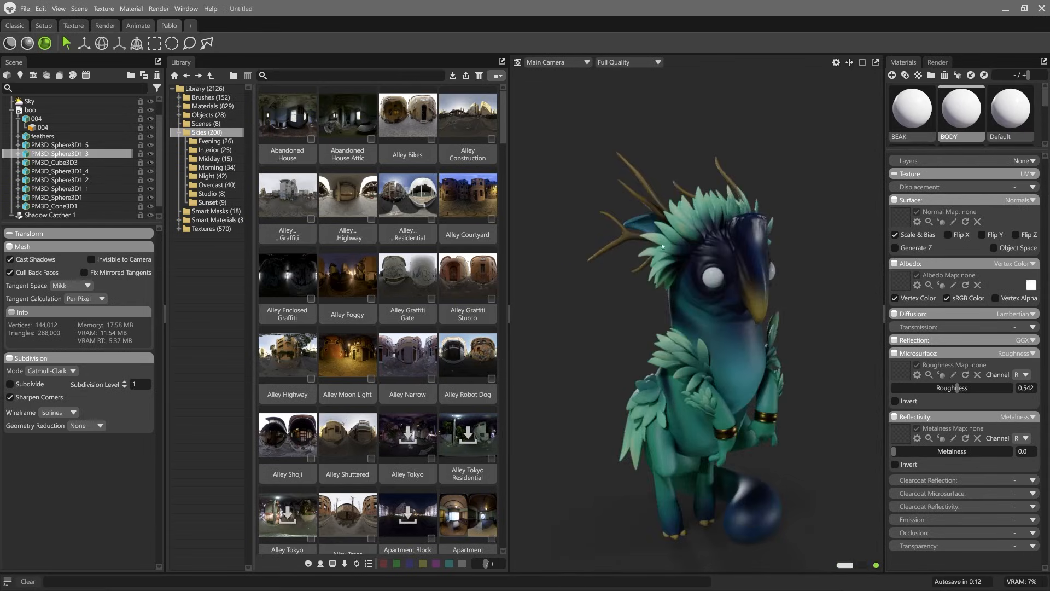
# Step: Set the eyes' material to Vertex Color albedo and lower its roughness to 0.0
pyautogui.moveTo(663, 246); pyautogui.dragTo(623, 222, button='middle')
pyautogui.doubleClick(669, 251)
pyautogui.click(1021, 264)
pyautogui.click(1009, 299)
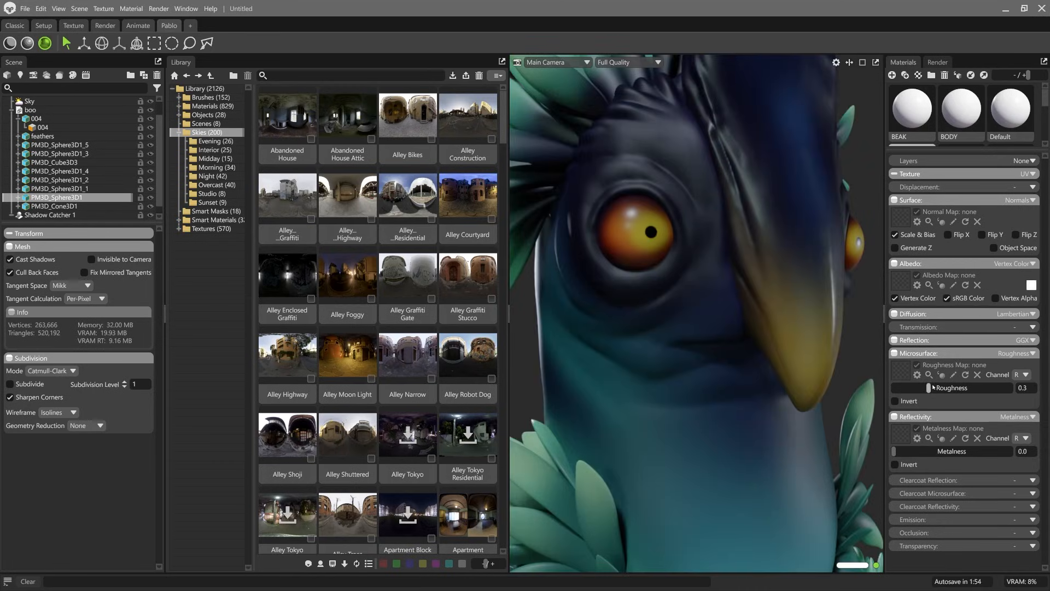
pyautogui.moveTo(927, 387); pyautogui.dragTo(889, 388)
pyautogui.moveTo(691, 218); pyautogui.dragTo(683, 305)
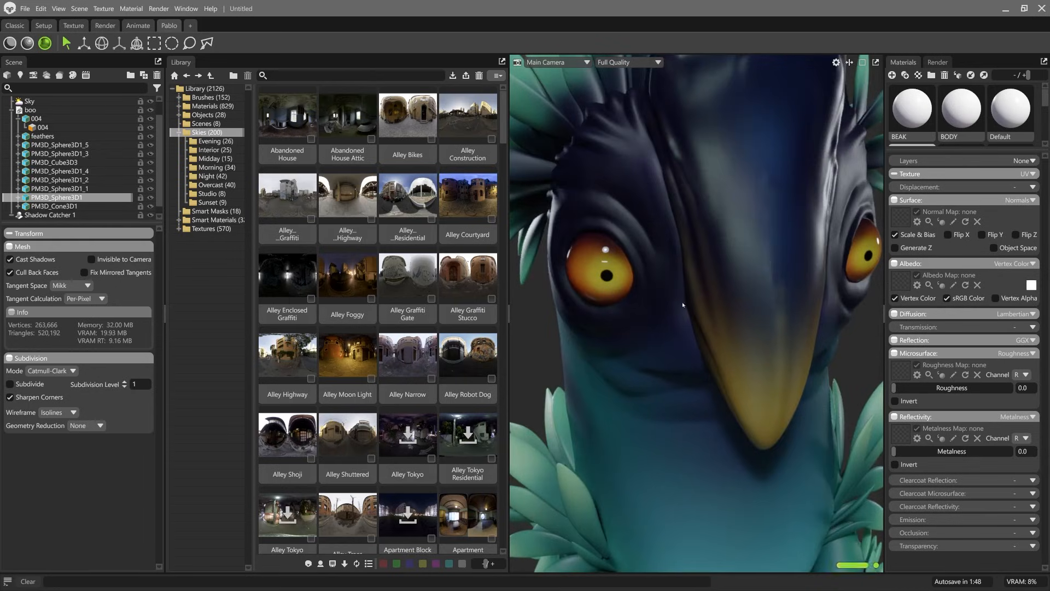
# Step: Light the scene with the Alley Residential sky rotated to 221.5, and limit the library to locally available skies
pyautogui.scroll(-10, 682, 305)
pyautogui.moveTo(674, 241)
pyautogui.mouseDown()
pyautogui.moveTo(700, 205)
pyautogui.moveTo(676, 233)
pyautogui.mouseUp()
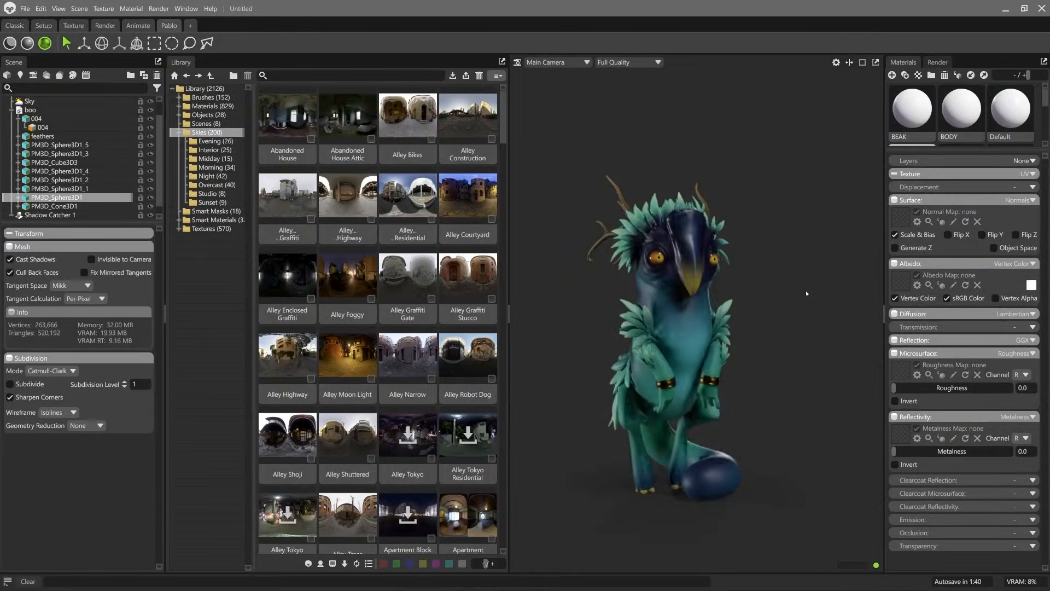
pyautogui.moveTo(784, 293); pyautogui.dragTo(799, 285, button='middle')
pyautogui.moveTo(799, 285); pyautogui.dragTo(800, 311, button='right')
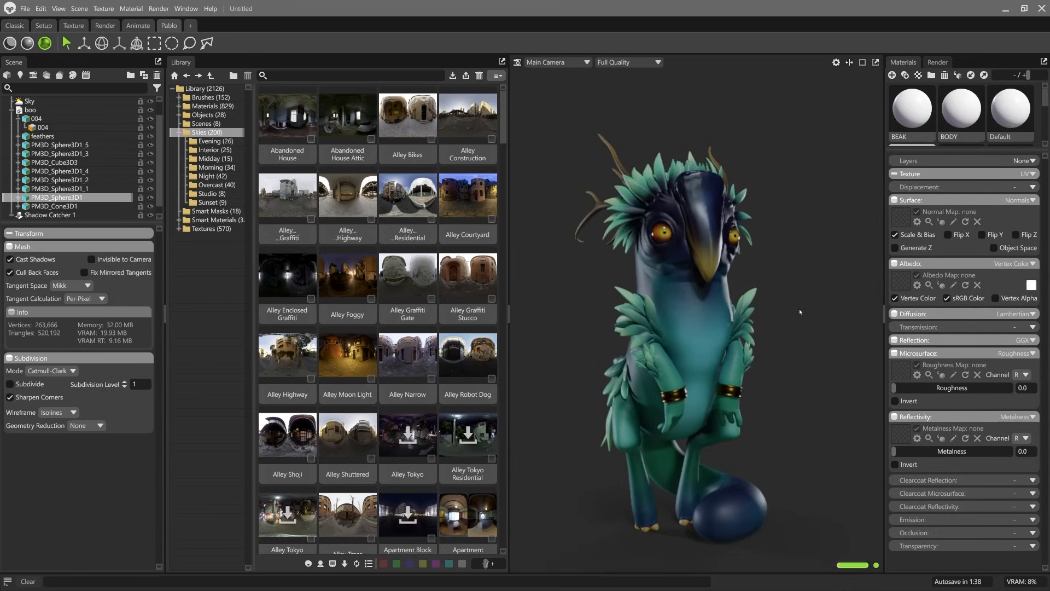
pyautogui.click(45, 102)
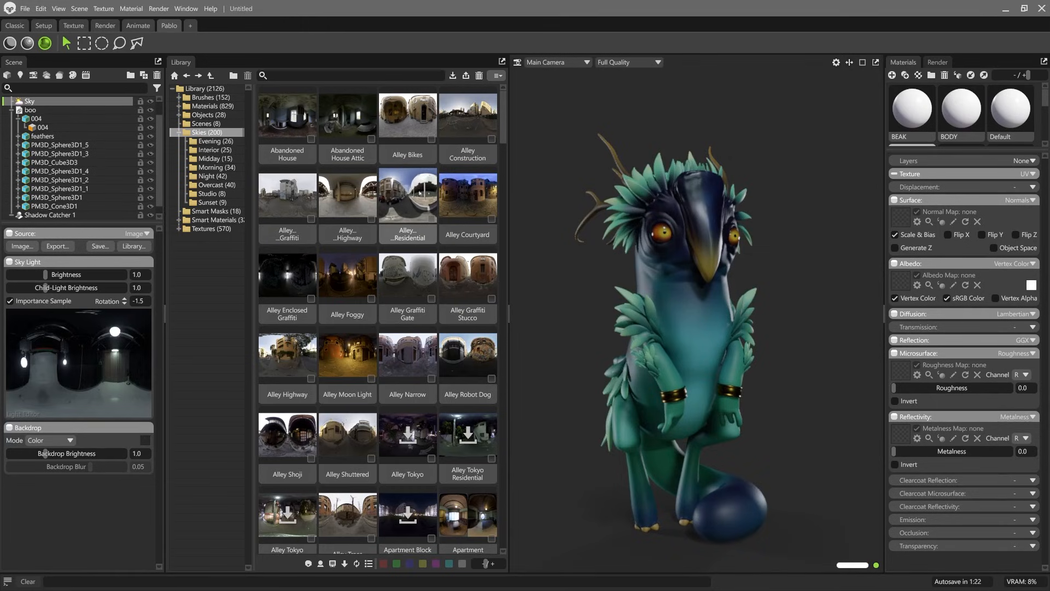
pyautogui.doubleClick(403, 200)
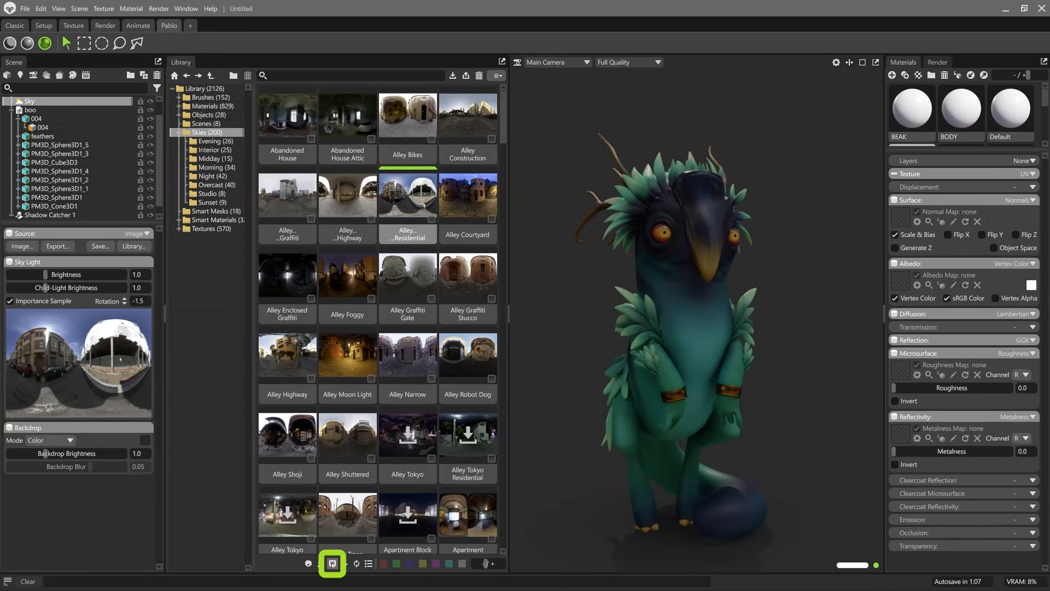
pyautogui.click(331, 565)
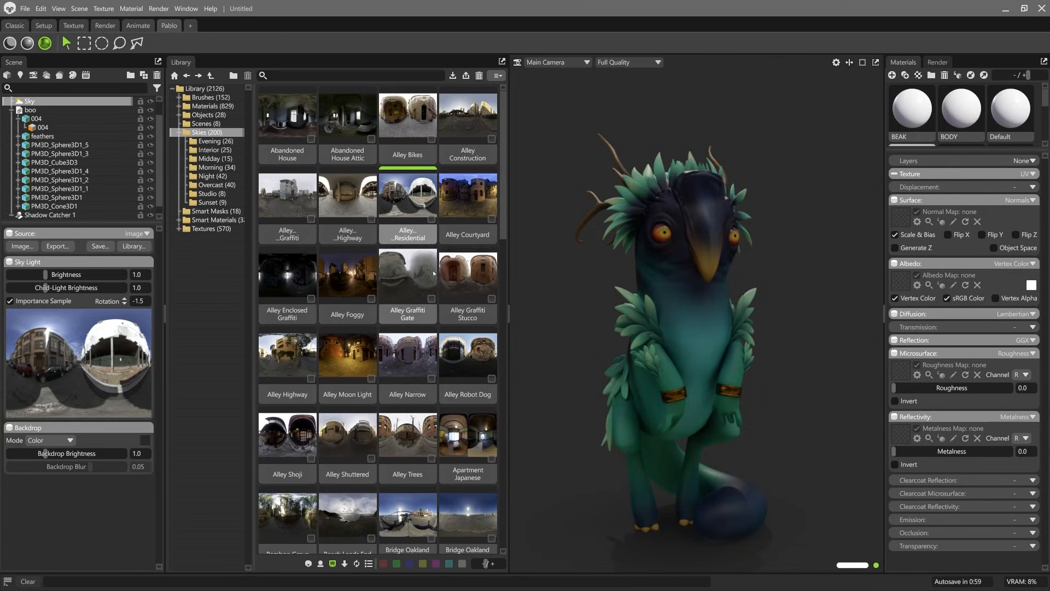
pyautogui.keyDown('shift'); pyautogui.moveTo(609, 377); pyautogui.dragTo(833, 323); pyautogui.keyUp('shift')
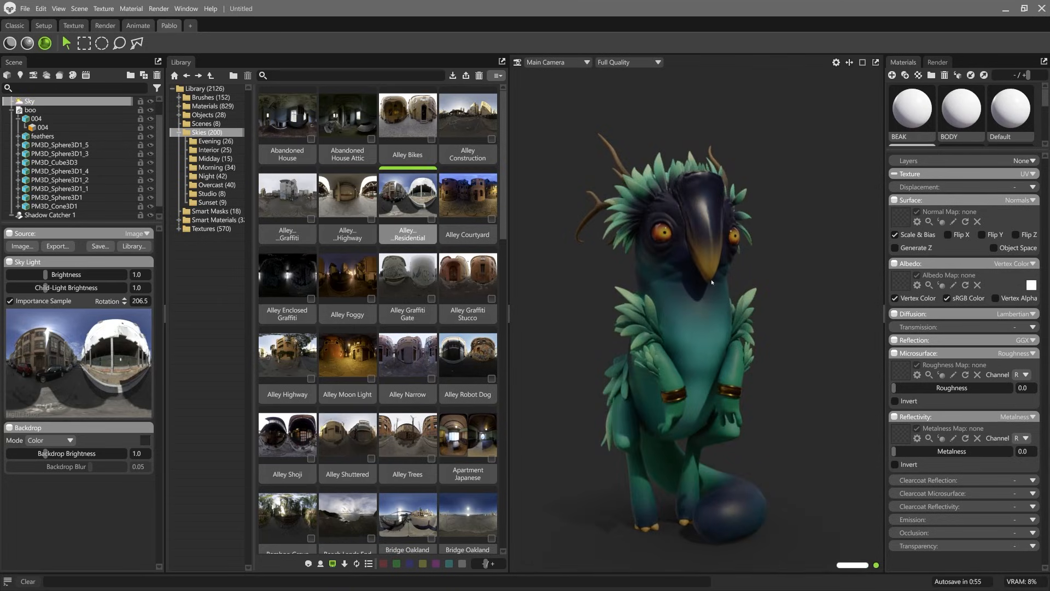
pyautogui.keyDown('shift'); pyautogui.moveTo(713, 276); pyautogui.dragTo(689, 306); pyautogui.keyUp('shift')
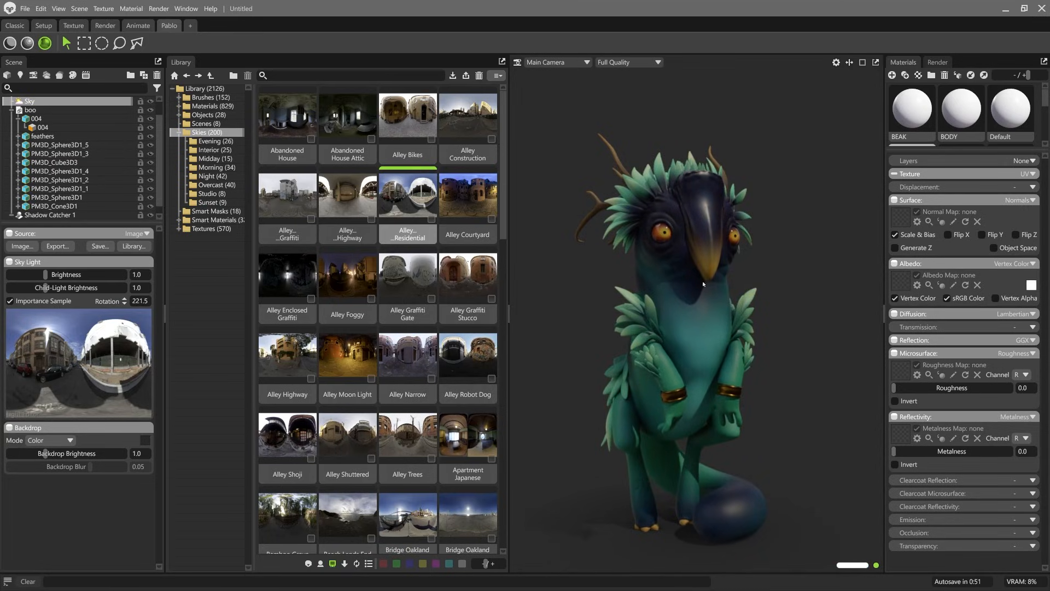
# Step: Try the coastal sky and the Bamboo Grove sky, rotating the lighting to 251.5
pyautogui.doubleClick(350, 512)
pyautogui.keyDown('shift'); pyautogui.moveTo(663, 313); pyautogui.dragTo(687, 311); pyautogui.keyUp('shift')
pyautogui.doubleClick(292, 513)
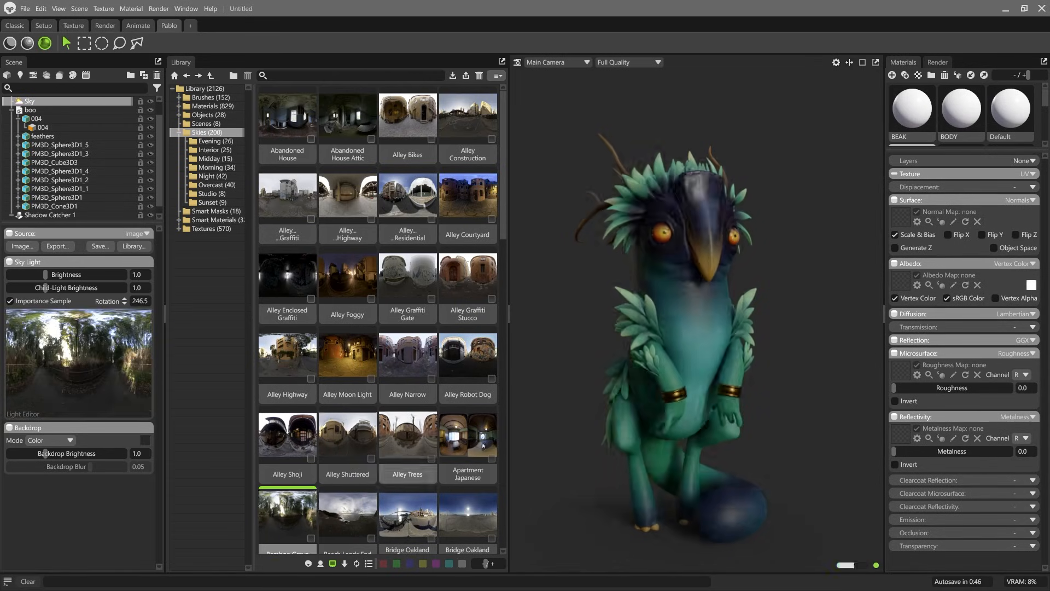
pyautogui.keyDown('shift'); pyautogui.moveTo(652, 228); pyautogui.dragTo(664, 224); pyautogui.keyUp('shift')
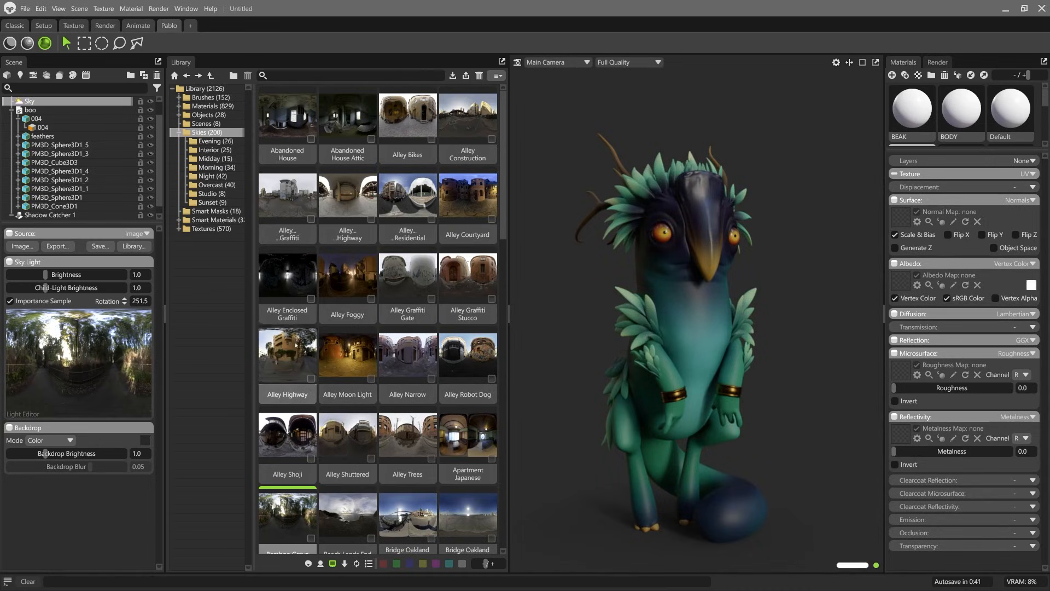
# Step: Try the Alley Highway, Alley Shuttered, Alley Shoji, Alley Narrow and Alley Graffiti Gate skies, rotating the lighting between them
pyautogui.doubleClick(296, 345)
pyautogui.keyDown('shift'); pyautogui.moveTo(617, 322); pyautogui.dragTo(769, 321); pyautogui.keyUp('shift')
pyautogui.doubleClick(359, 427)
pyautogui.keyDown('shift'); pyautogui.moveTo(654, 306); pyautogui.dragTo(716, 307); pyautogui.keyUp('shift')
pyautogui.doubleClick(296, 433)
pyautogui.keyDown('shift'); pyautogui.moveTo(642, 309); pyautogui.dragTo(637, 309); pyautogui.keyUp('shift')
pyautogui.doubleClick(419, 356)
pyautogui.doubleClick(432, 280)
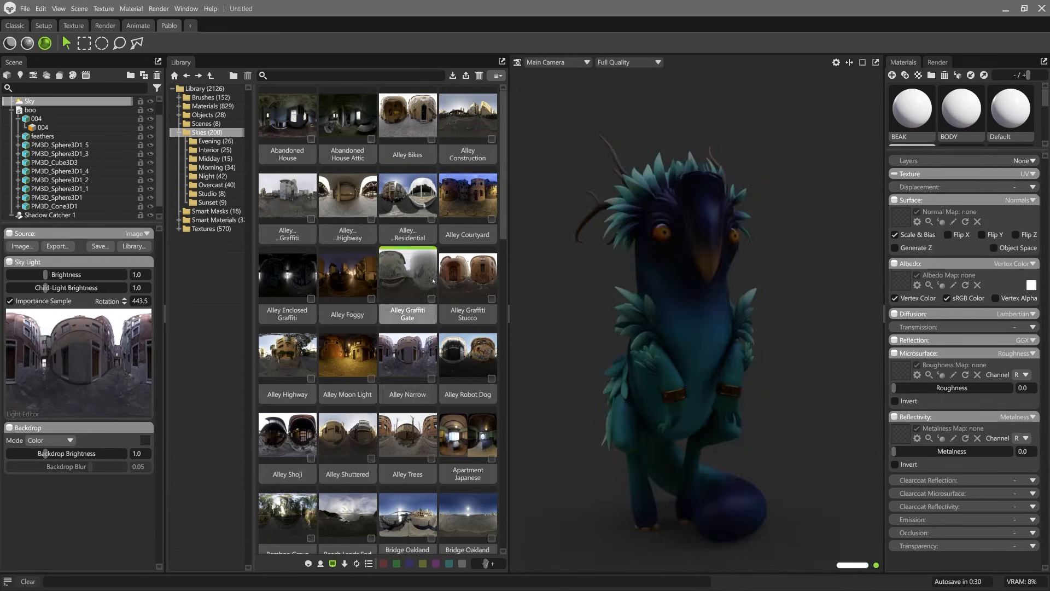
# Step: Compare the Alley Graffiti Stucco, Alley Construction and Alley Bikes skies while rotating the lighting around the creature
pyautogui.doubleClick(468, 281)
pyautogui.keyDown('shift'); pyautogui.moveTo(599, 310); pyautogui.dragTo(568, 314); pyautogui.keyUp('shift')
pyautogui.doubleClick(463, 118)
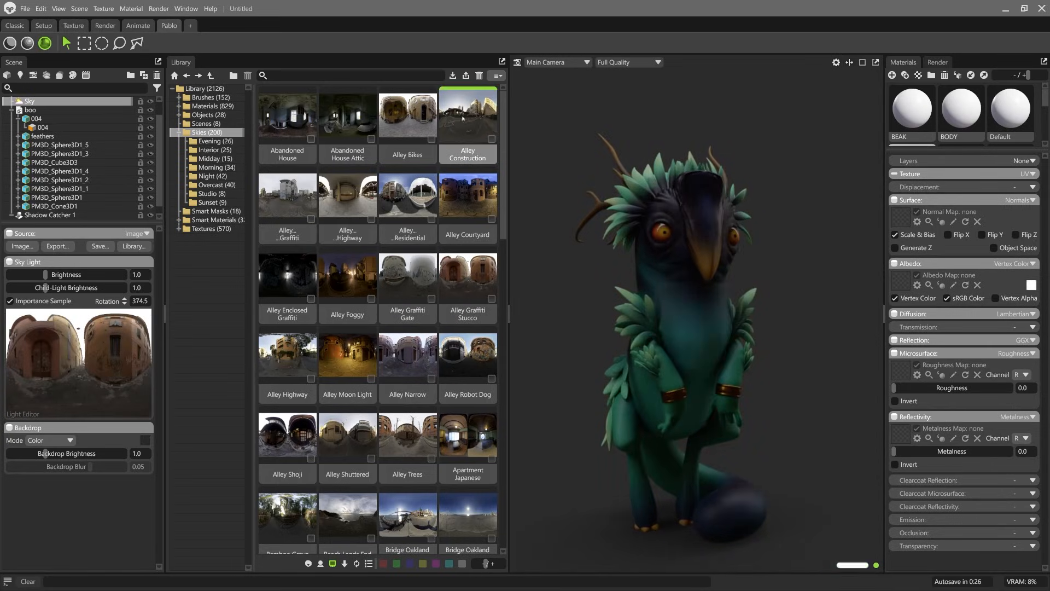
pyautogui.keyDown('shift'); pyautogui.moveTo(569, 216); pyautogui.dragTo(595, 217); pyautogui.keyUp('shift')
pyautogui.doubleClick(401, 121)
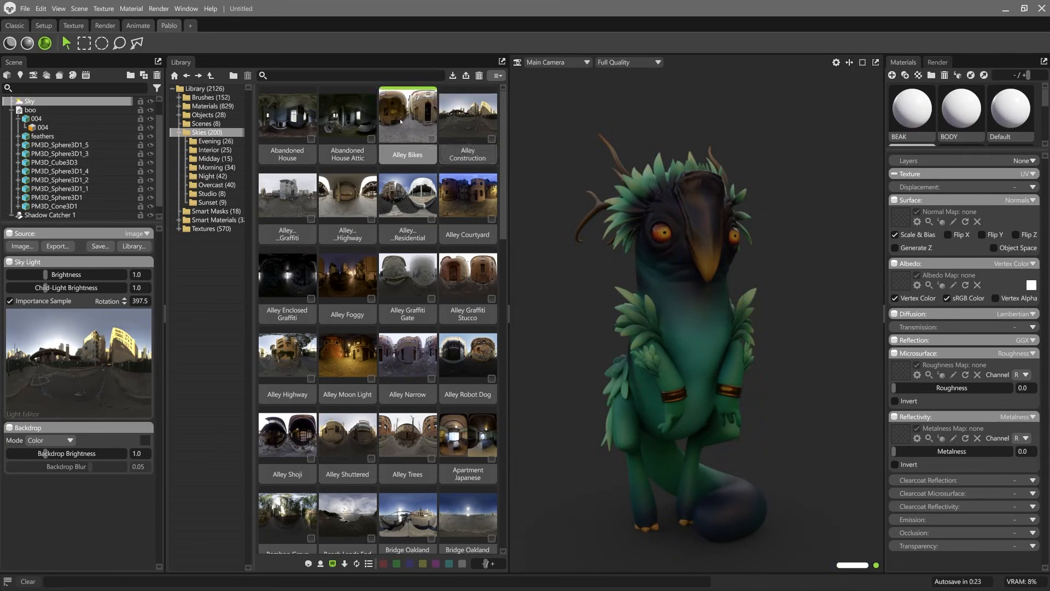
pyautogui.keyDown('shift'); pyautogui.moveTo(572, 258); pyautogui.dragTo(618, 253); pyautogui.keyUp('shift')
# Step: Apply the overcast alley graffiti sky beside the alley highway preset, and collapse the library to enlarge the viewport
pyautogui.doubleClick(348, 198)
pyautogui.doubleClick(287, 197)
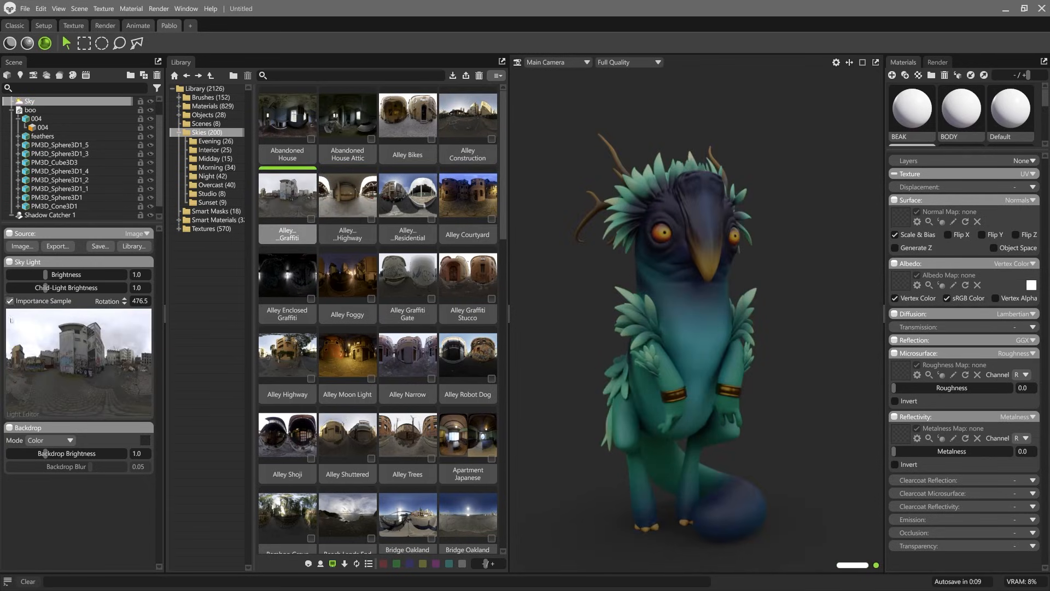
pyautogui.click(502, 314)
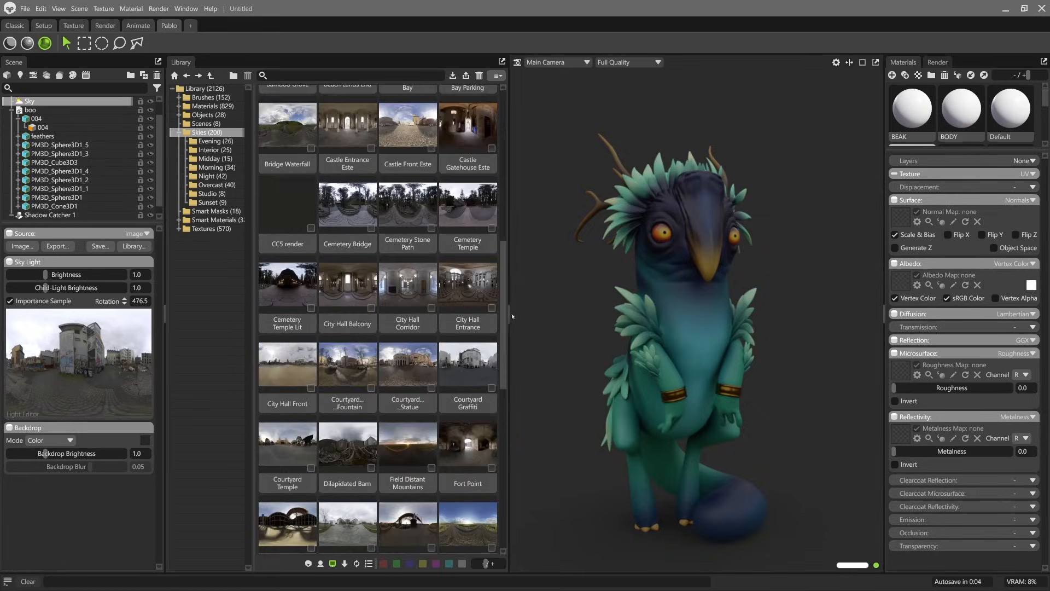
pyautogui.click(507, 315)
# Step: Rotate the sky lighting to 499.0, checking how it falls on the creature
pyautogui.keyDown('shift'); pyautogui.moveTo(644, 260); pyautogui.dragTo(604, 282); pyautogui.keyUp('shift')
pyautogui.keyDown('shift'); pyautogui.moveTo(481, 542); pyautogui.dragTo(550, 500); pyautogui.keyUp('shift')
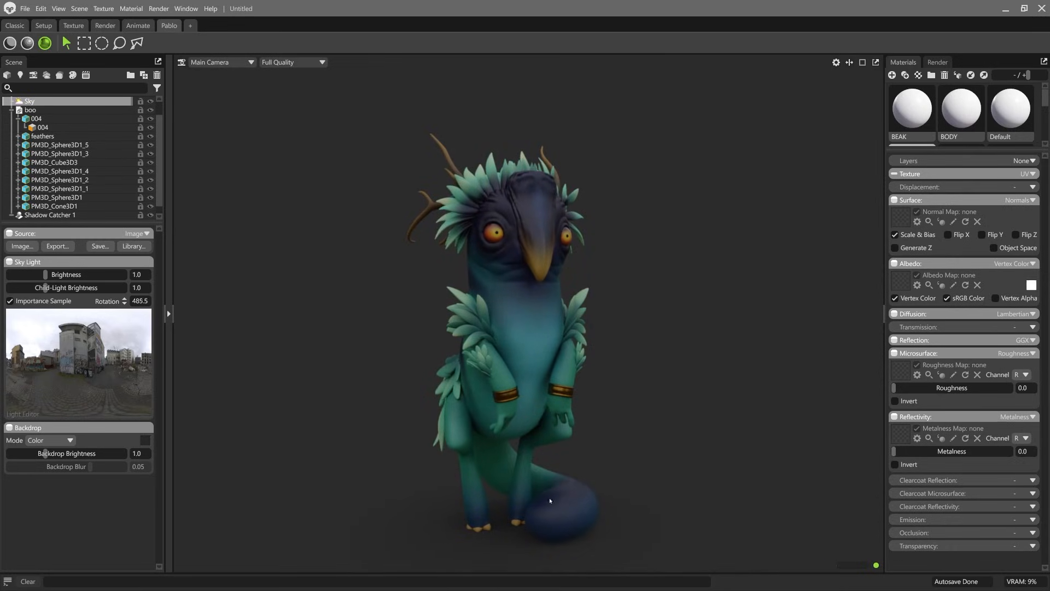
pyautogui.moveTo(575, 432)
pyautogui.mouseDown()
pyautogui.moveTo(720, 419)
pyautogui.moveTo(577, 414)
pyautogui.mouseUp()
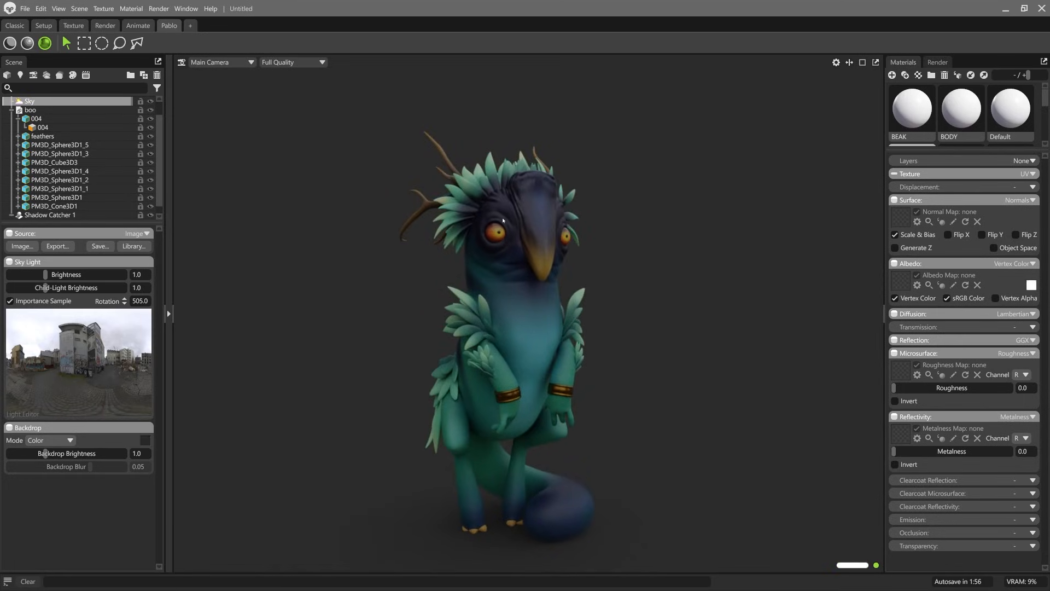
pyautogui.moveTo(490, 183); pyautogui.dragTo(483, 213, button='right')
pyautogui.moveTo(483, 214); pyautogui.dragTo(494, 244, button='middle')
pyautogui.moveTo(495, 244); pyautogui.dragTo(508, 321, button='right')
pyautogui.moveTo(447, 273)
pyautogui.keyDown('shift'); pyautogui.mouseDown()
pyautogui.moveTo(507, 264)
pyautogui.moveTo(462, 268)
pyautogui.mouseUp(); pyautogui.keyUp('shift')
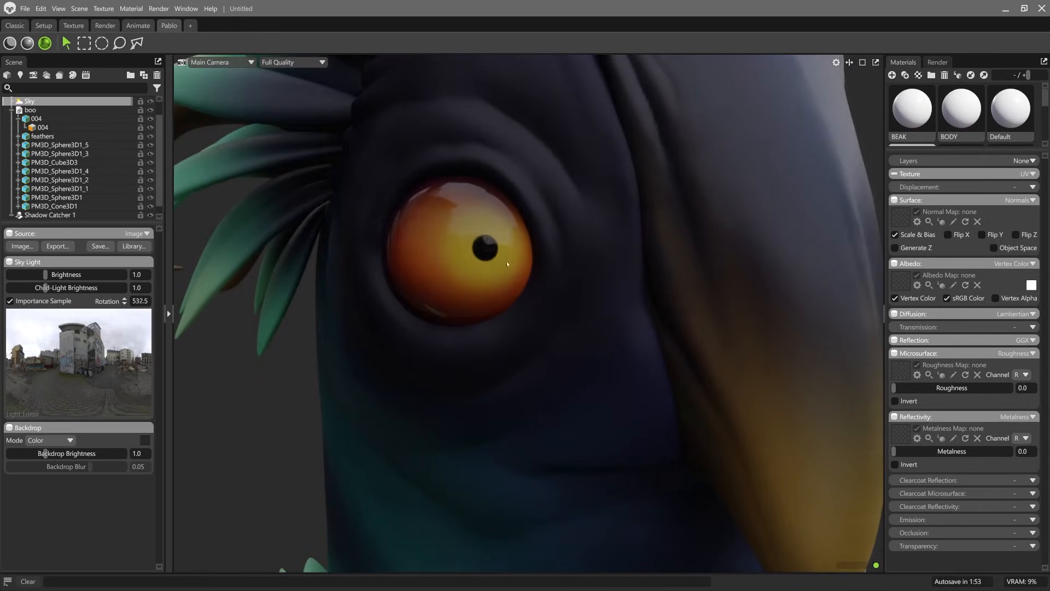
# Step: Lower the gold wristbands' roughness to 0.178 and check the reflections up close and on the whole creature
pyautogui.moveTo(635, 431); pyautogui.dragTo(577, 373, button='right')
pyautogui.moveTo(576, 373); pyautogui.dragTo(539, 290, button='middle')
pyautogui.moveTo(539, 289); pyautogui.dragTo(523, 459, button='right')
pyautogui.moveTo(523, 459); pyautogui.dragTo(525, 290, button='middle')
pyautogui.moveTo(525, 291); pyautogui.dragTo(540, 312, button='right')
pyautogui.moveTo(539, 312)
pyautogui.keyDown('shift'); pyautogui.mouseDown()
pyautogui.moveTo(562, 309)
pyautogui.moveTo(519, 311)
pyautogui.mouseUp(); pyautogui.keyUp('shift')
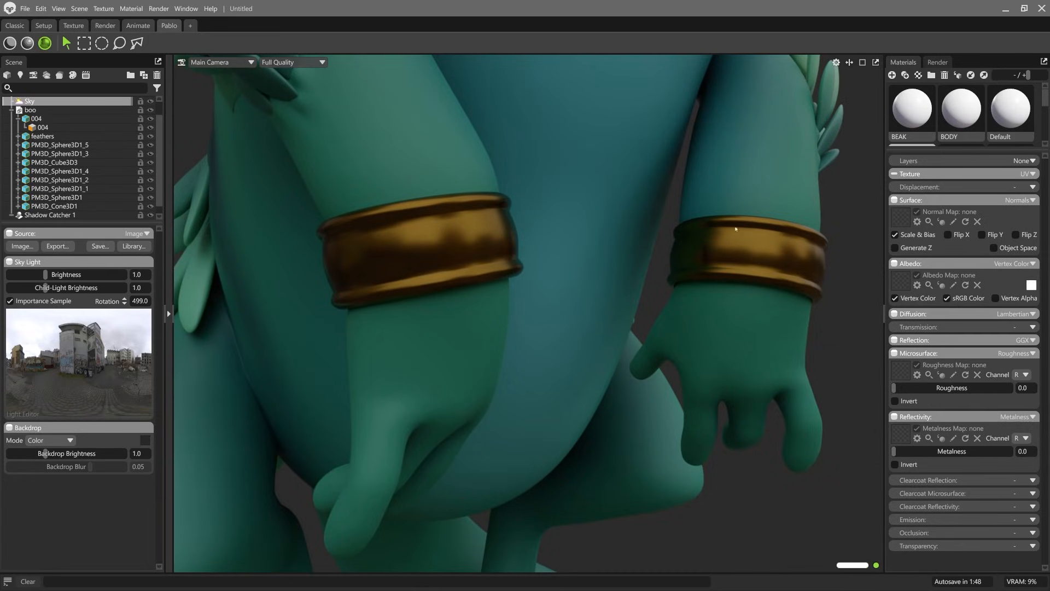
pyautogui.click(797, 270)
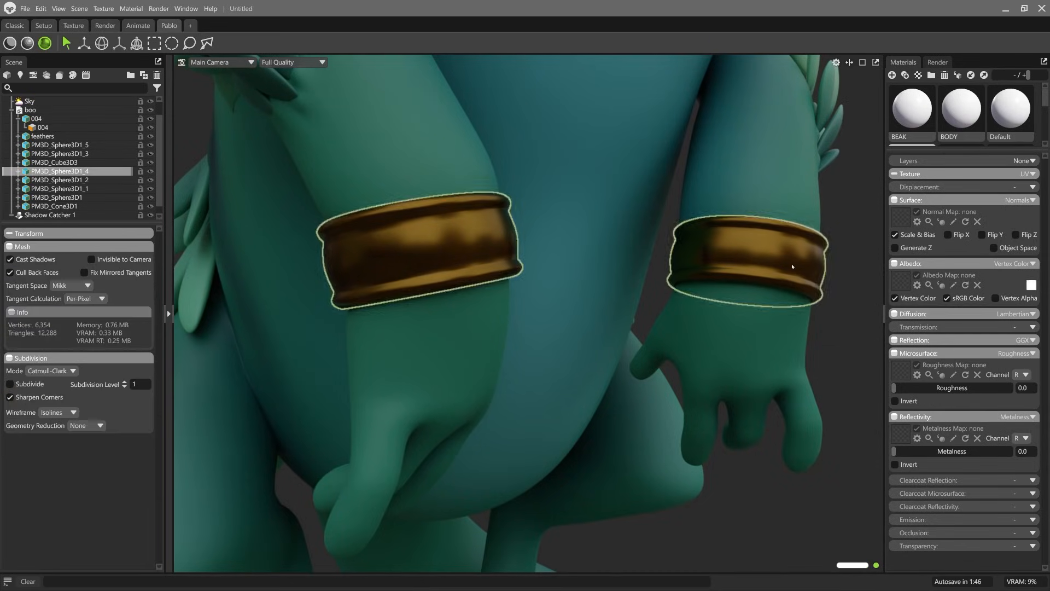
pyautogui.moveTo(909, 387); pyautogui.dragTo(914, 387)
pyautogui.keyDown('alt'); pyautogui.moveTo(828, 368); pyautogui.dragTo(745, 222, button='right'); pyautogui.keyUp('alt')
pyautogui.keyDown('alt'); pyautogui.moveTo(746, 222); pyautogui.dragTo(648, 294); pyautogui.keyUp('alt')
pyautogui.keyDown('alt'); pyautogui.moveTo(648, 294); pyautogui.dragTo(652, 261, button='right'); pyautogui.keyUp('alt')
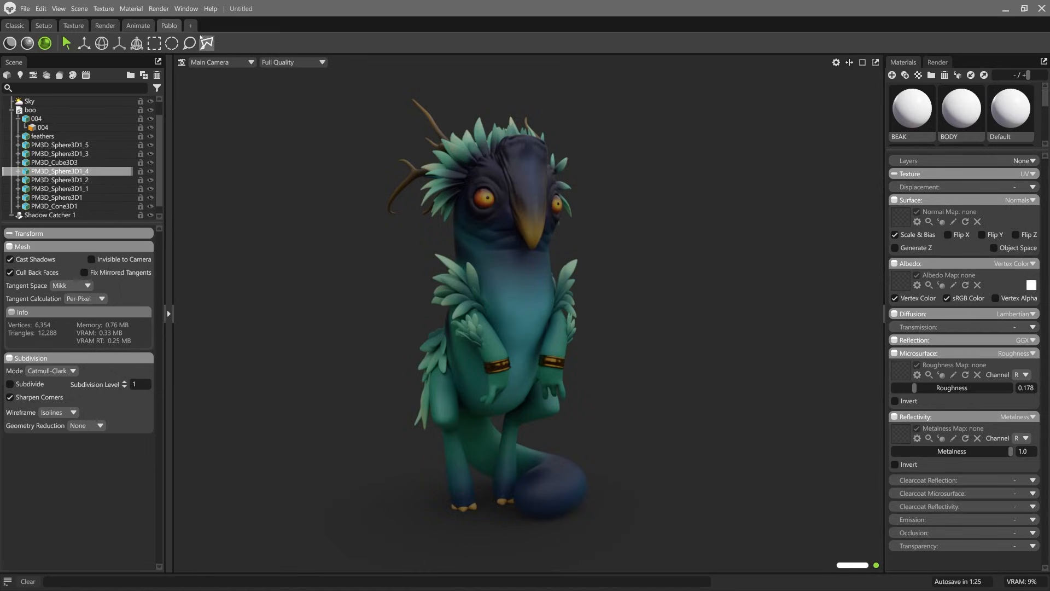
# Step: Duplicate the custom workspace and name the copy with the artist's first name followed by "Render"
pyautogui.rightClick(173, 28)
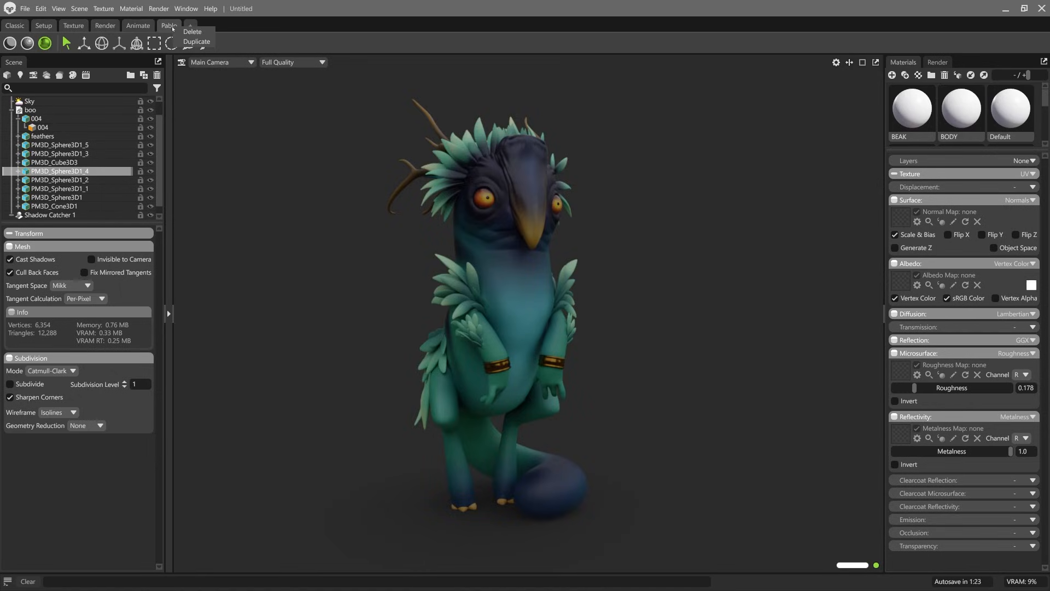
pyautogui.click(197, 42)
pyautogui.doubleClick(202, 26)
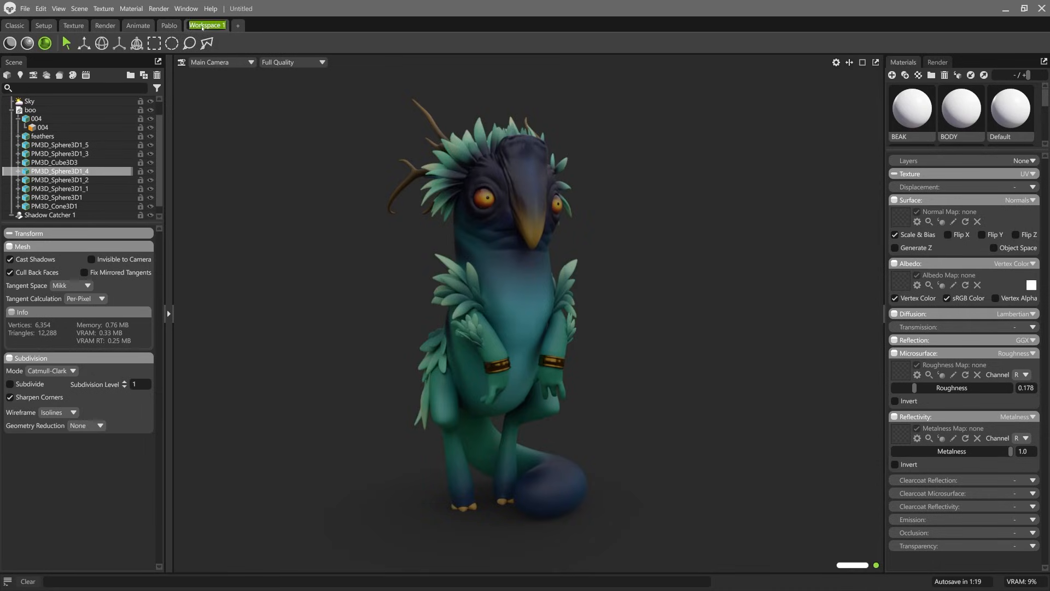
pyautogui.write('Pablo Render')
pyautogui.press('Return')
# Step: Split the viewport vertically into two side-by-side views and adjust the creature's position in the first view
pyautogui.click(849, 62)
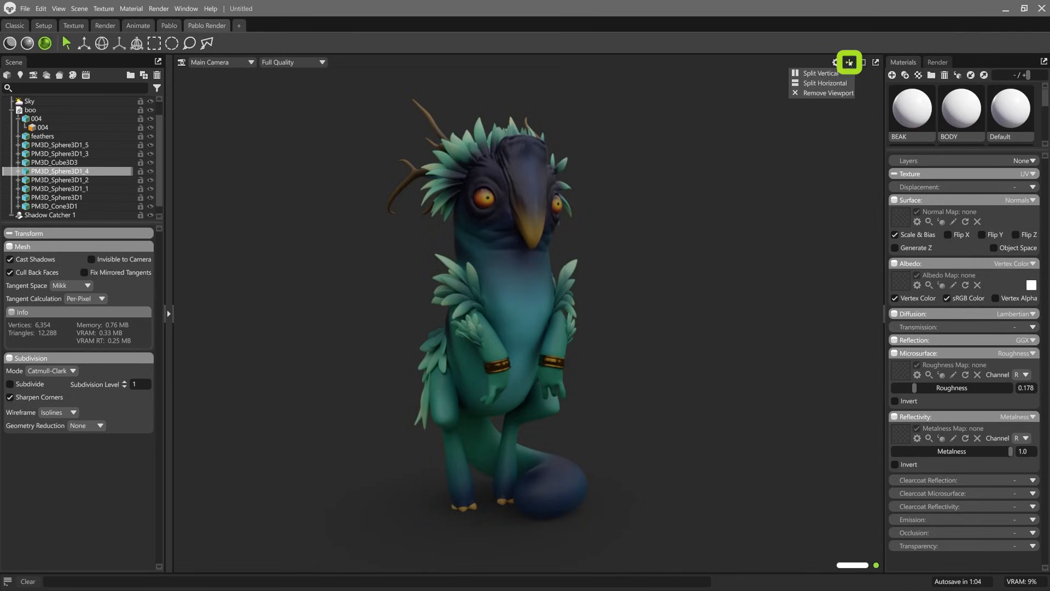
pyautogui.click(817, 73)
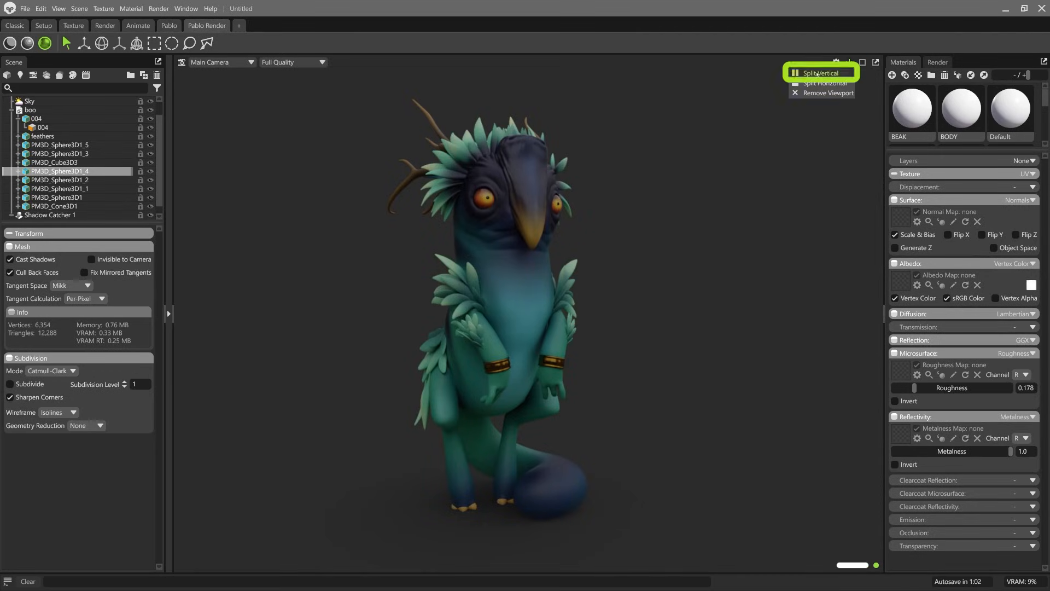
pyautogui.click(850, 62)
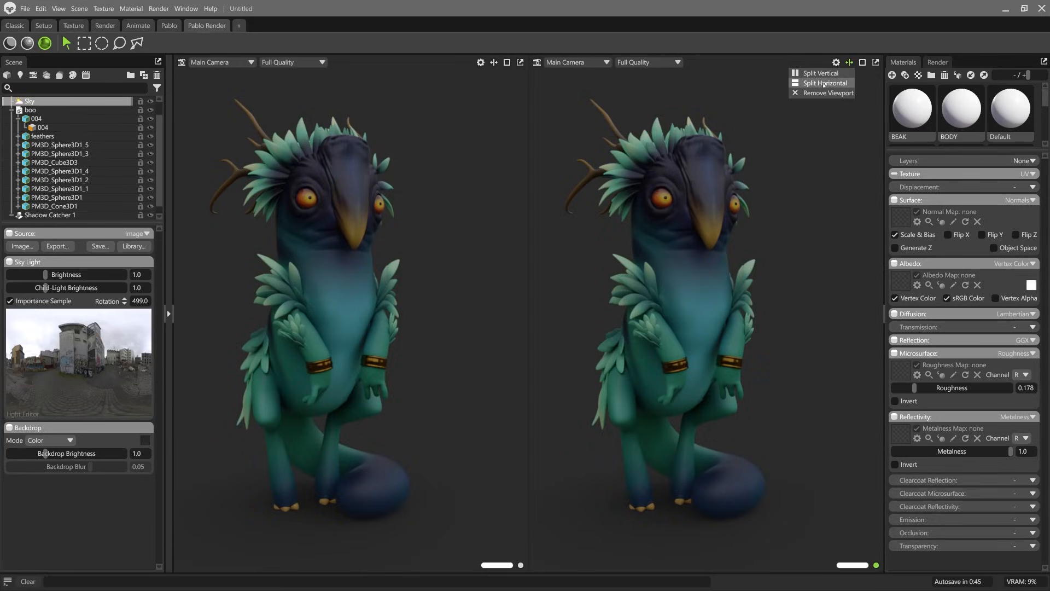
pyautogui.click(825, 197)
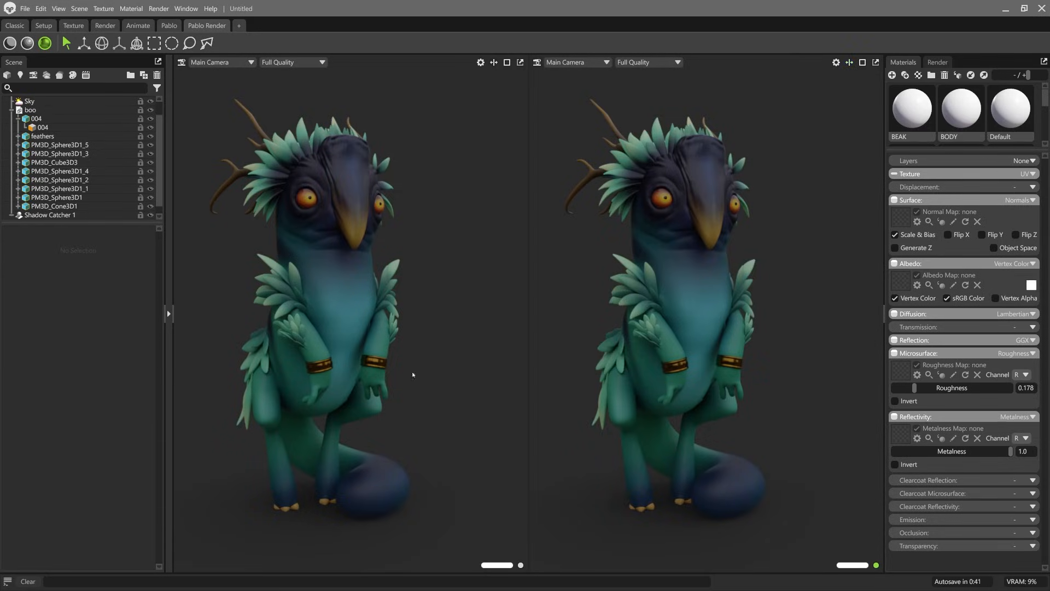
pyautogui.moveTo(392, 227); pyautogui.dragTo(408, 227, button='middle')
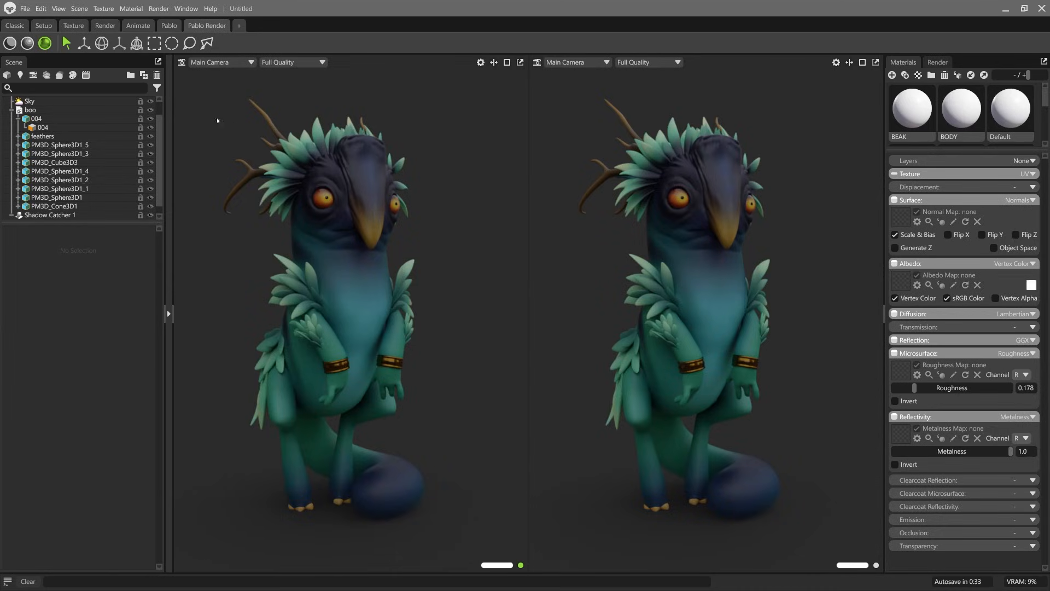
# Step: Collapse the boo group in the scene outline and add a new camera named RENDER
pyautogui.click(12, 109)
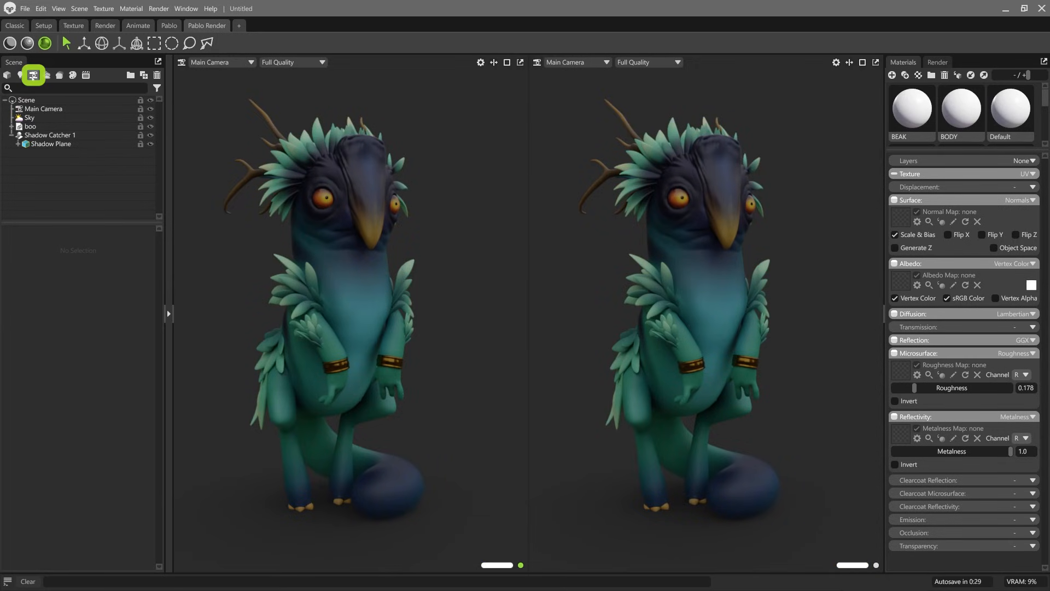
pyautogui.click(33, 75)
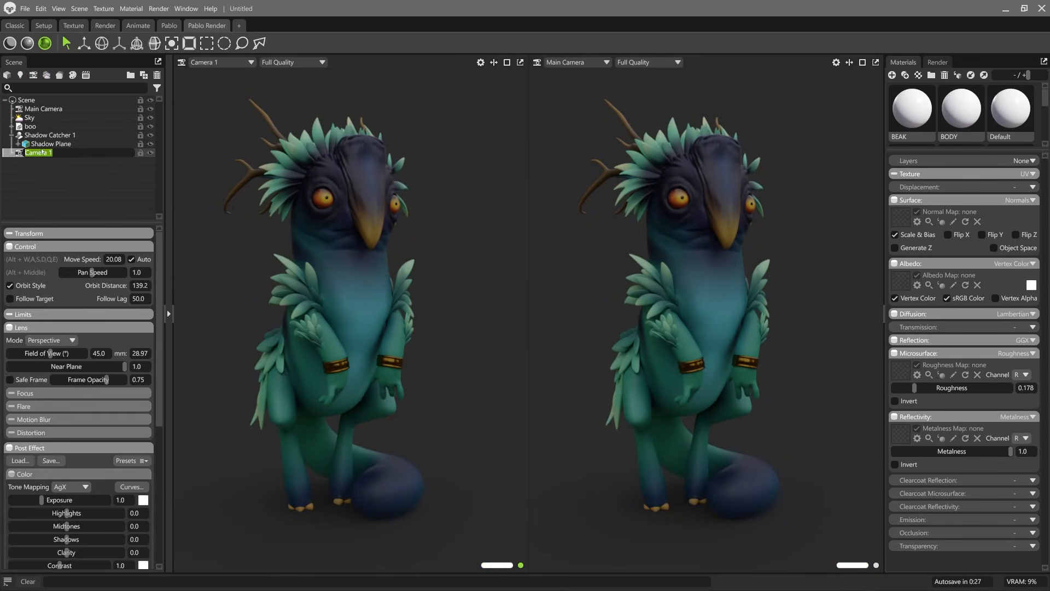
pyautogui.write('RENDER')
pyautogui.press('Return')
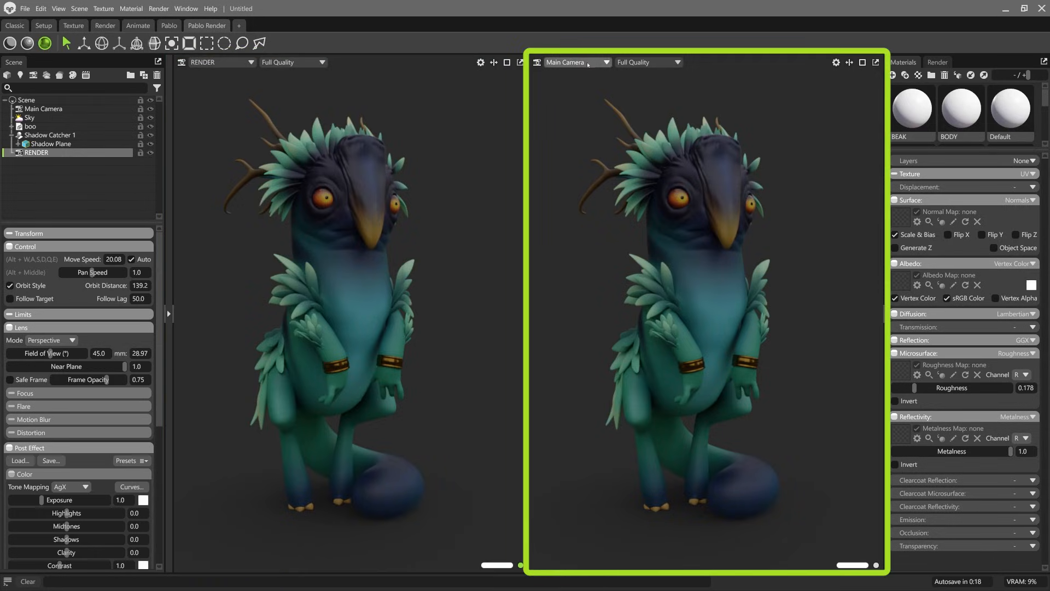
# Step: Display the Main Camera viewport in Gray shading and orbit it independently of the RENDER view
pyautogui.click(679, 62)
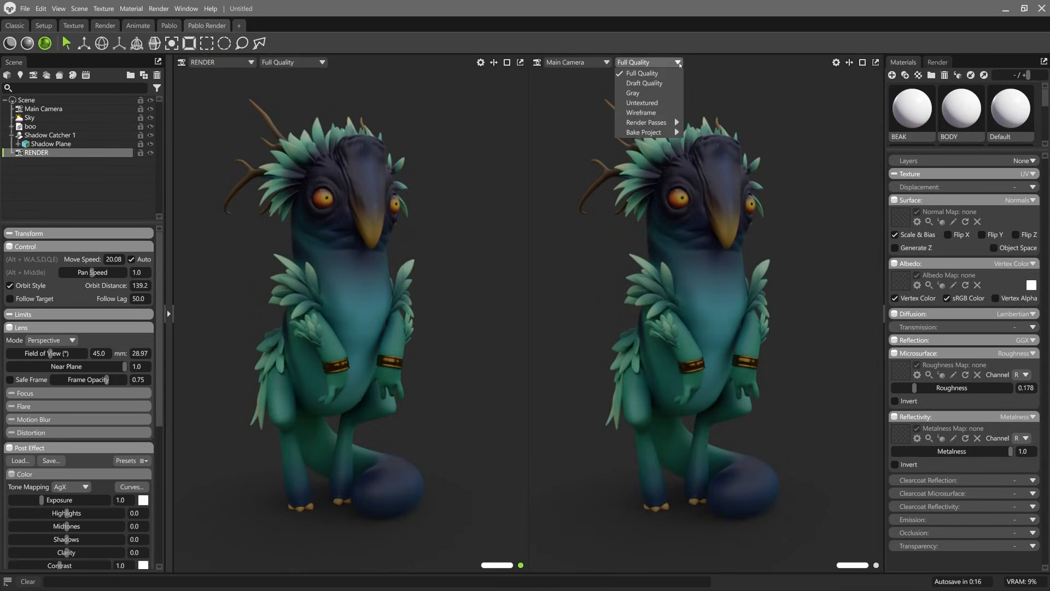
pyautogui.click(634, 93)
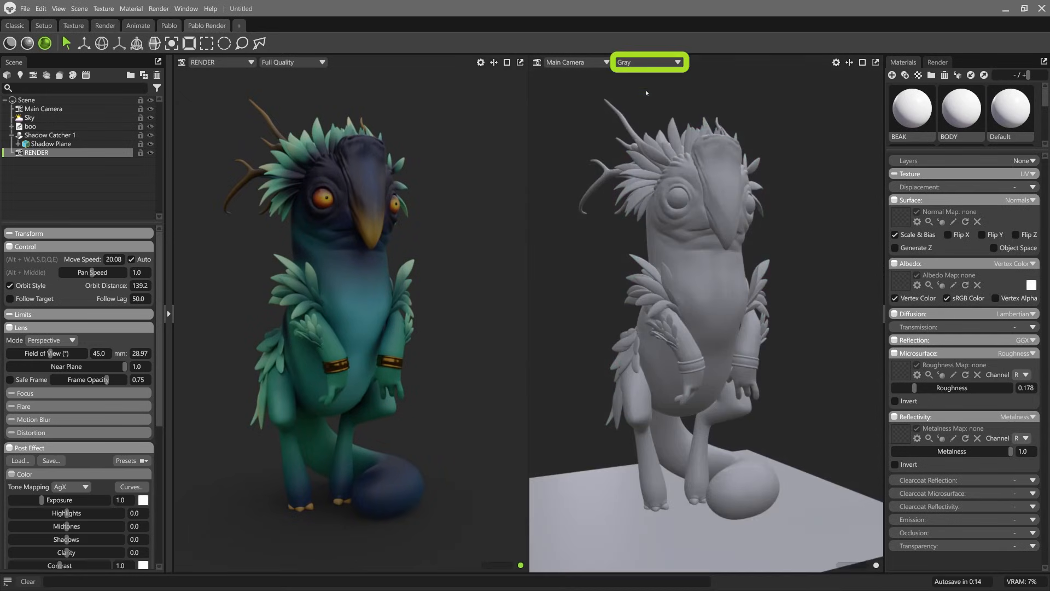
pyautogui.keyDown('alt'); pyautogui.moveTo(721, 239); pyautogui.dragTo(701, 279); pyautogui.keyUp('alt')
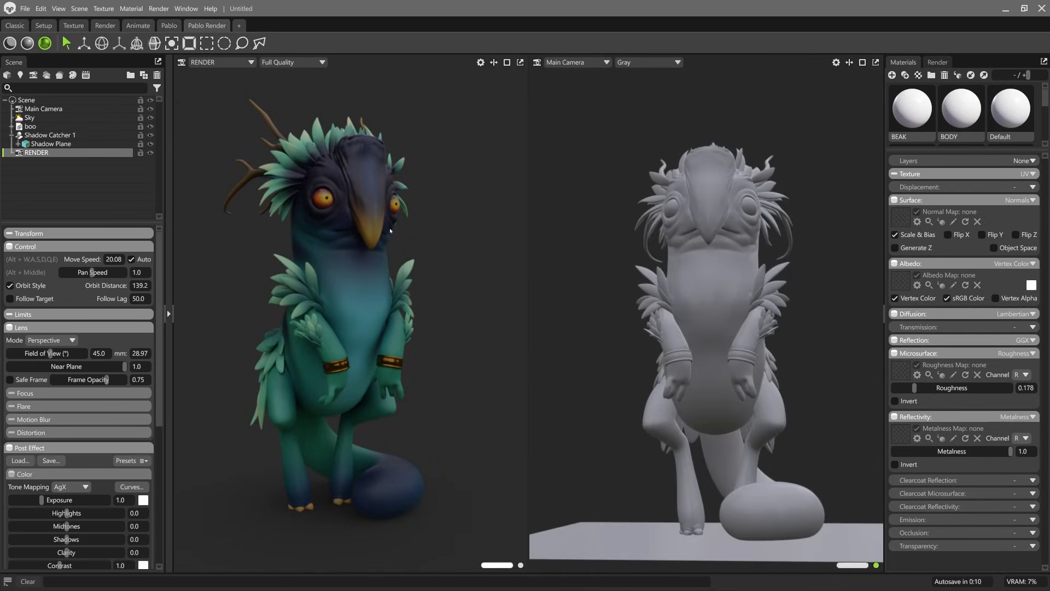
pyautogui.keyDown('alt'); pyautogui.moveTo(711, 202); pyautogui.dragTo(714, 232); pyautogui.keyUp('alt')
pyautogui.keyDown('alt'); pyautogui.moveTo(714, 231); pyautogui.dragTo(713, 227, button='middle'); pyautogui.keyUp('alt')
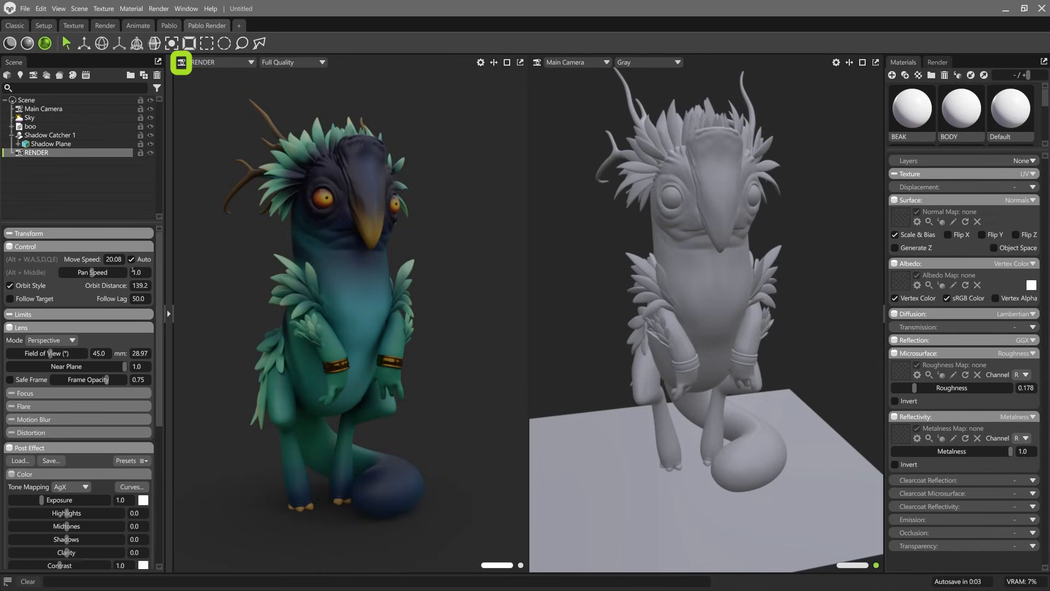
# Step: Enable the Safe Frame on the RENDER camera and raise its frame opacity to 1.0
pyautogui.moveTo(123, 223); pyautogui.dragTo(124, 172)
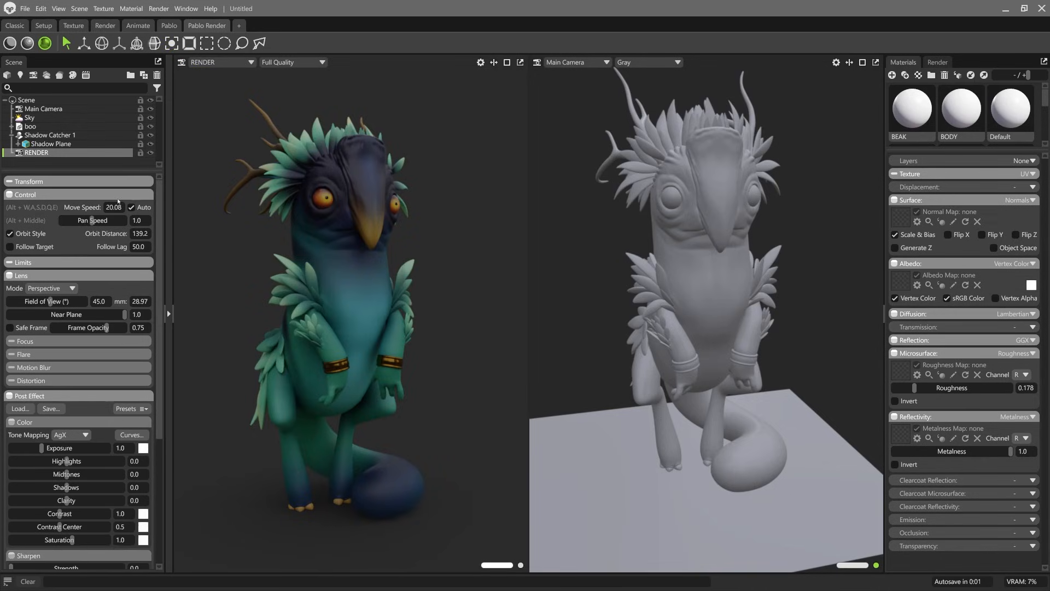
pyautogui.click(26, 328)
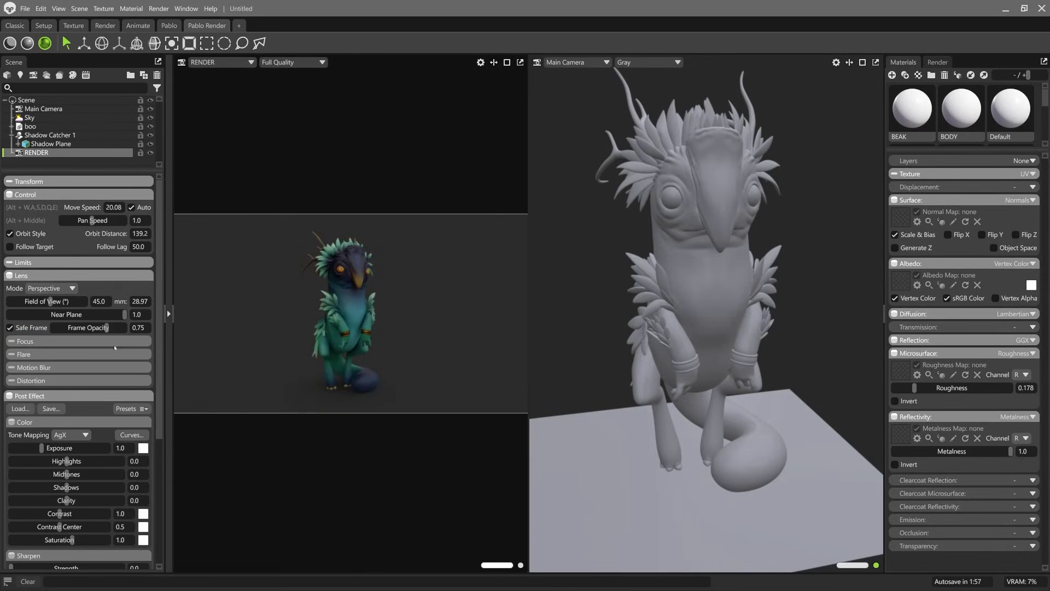
pyautogui.moveTo(101, 327); pyautogui.dragTo(127, 327)
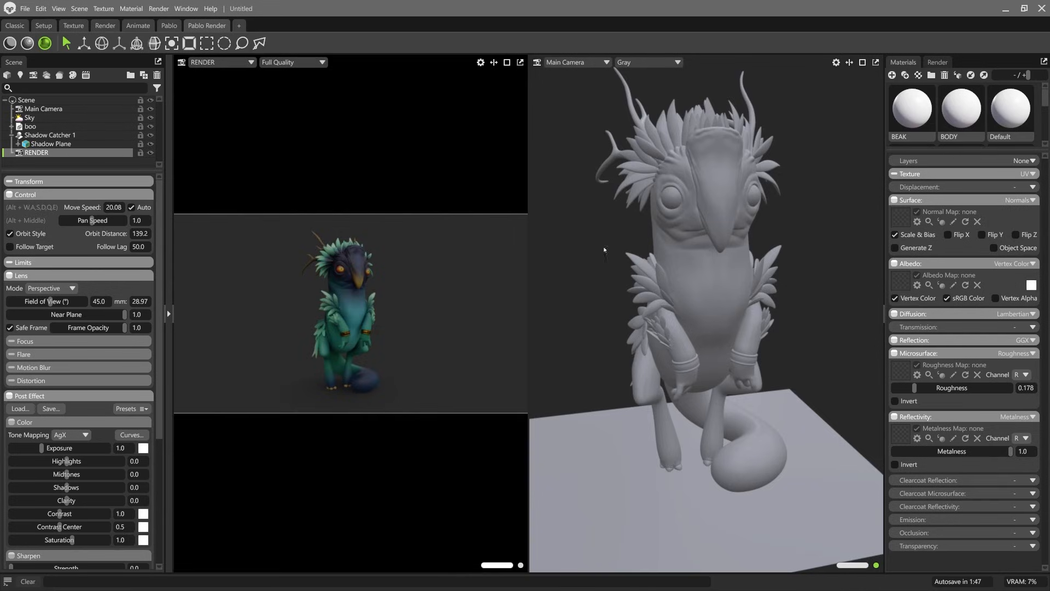
# Step: Set the output image resolution to 1080 x 1920 in the render settings
pyautogui.click(938, 63)
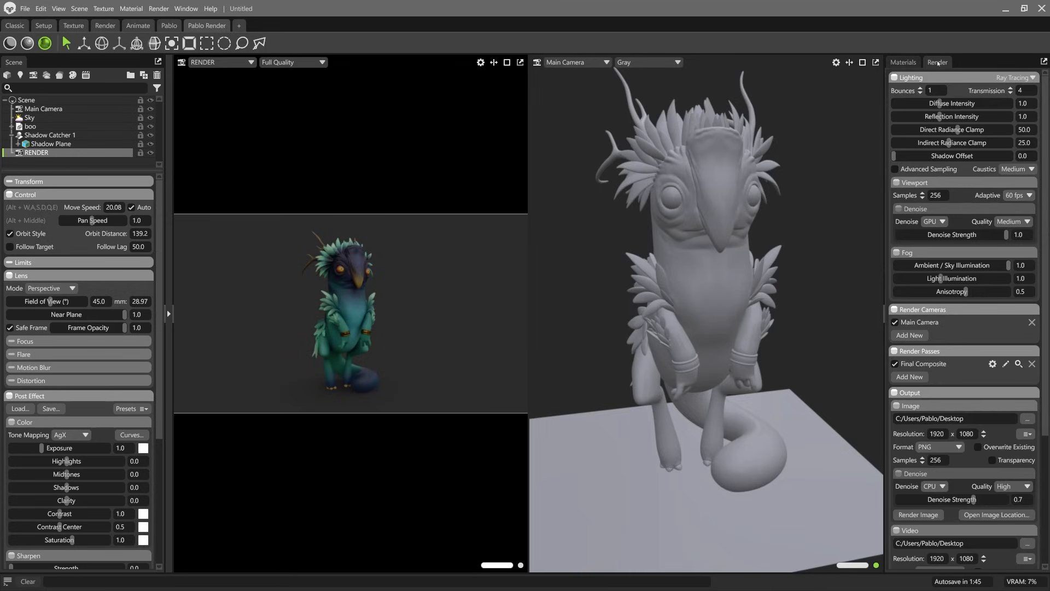
pyautogui.scroll(-2, 920, 344)
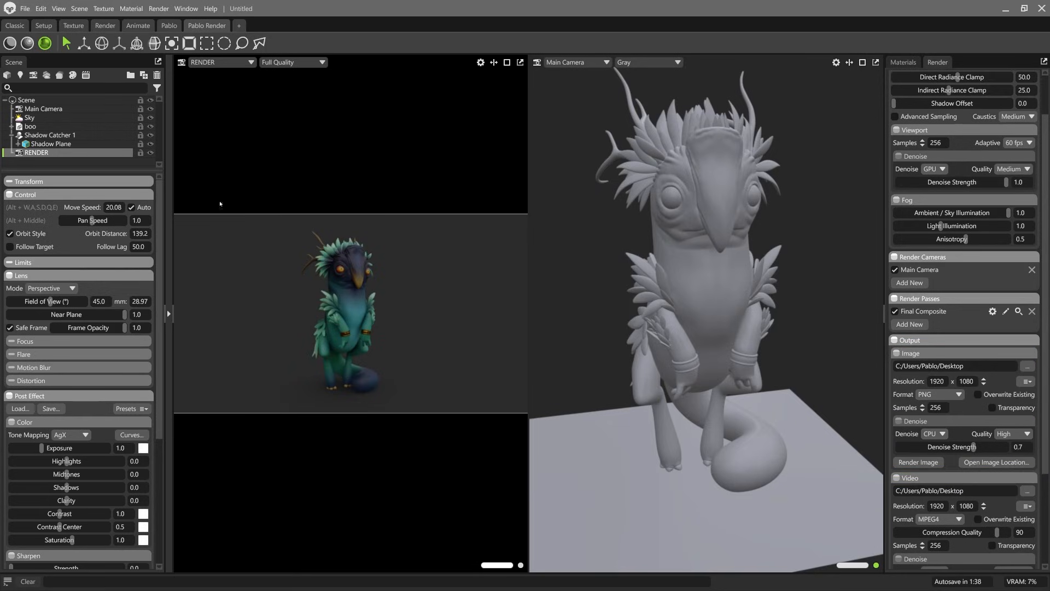
pyautogui.doubleClick(946, 381)
pyautogui.write('10')
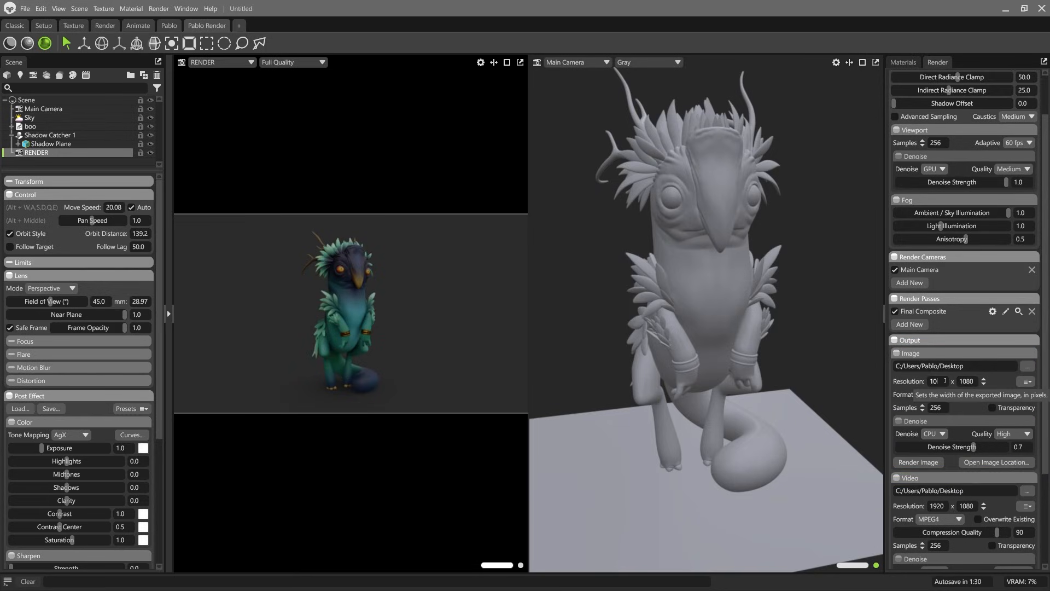
pyautogui.write('80')
pyautogui.press('Tab')
pyautogui.write('19')
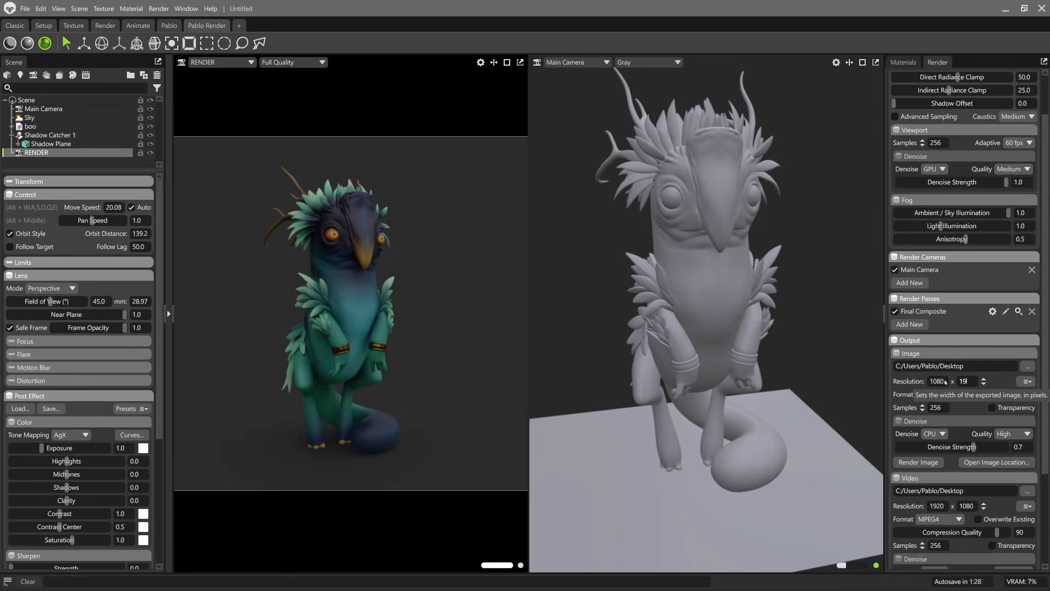
pyautogui.press('Return')
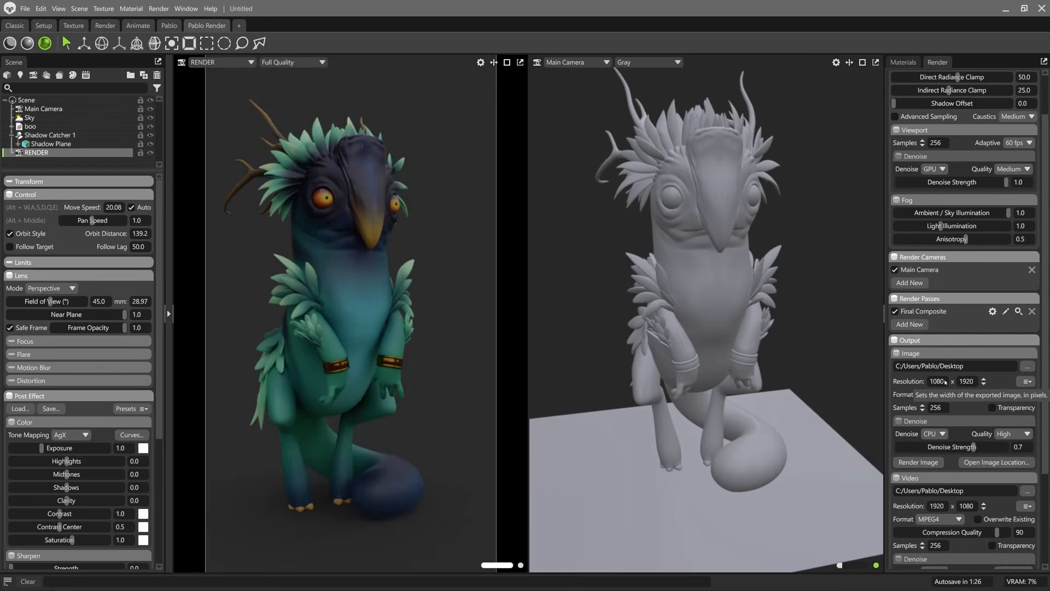
# Step: Set the output image resolution to 1400 x 2000 and widen the RENDER viewport to fit the frame
pyautogui.doubleClick(944, 381)
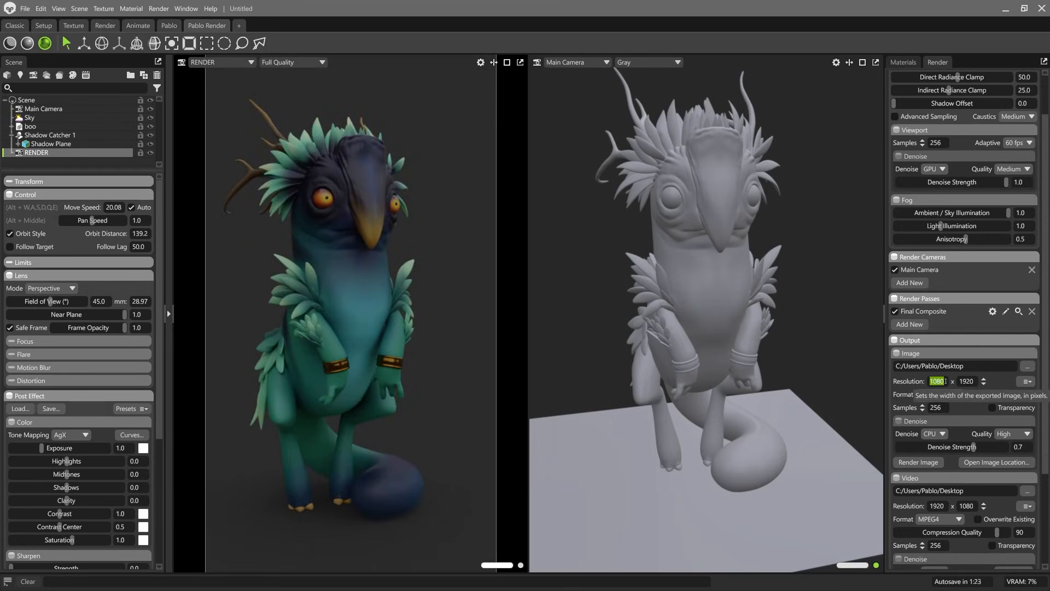
pyautogui.write('1500')
pyautogui.press('Return')
pyautogui.doubleClick(958, 381)
pyautogui.write('2000')
pyautogui.press('Return')
pyautogui.doubleClick(947, 381)
pyautogui.write('1400')
pyautogui.press('Return')
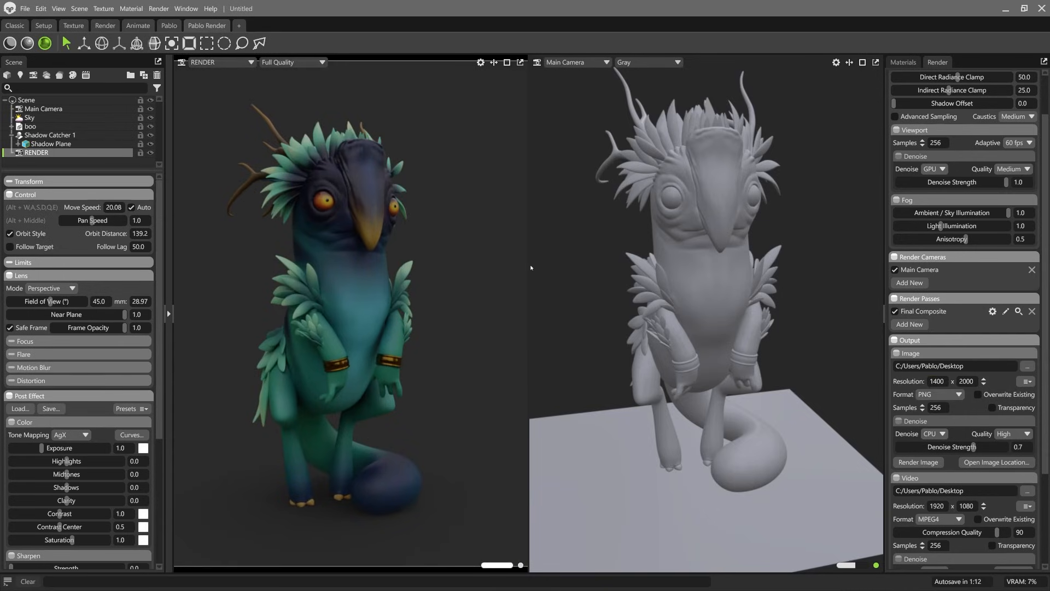
pyautogui.moveTo(528, 263); pyautogui.dragTo(537, 263)
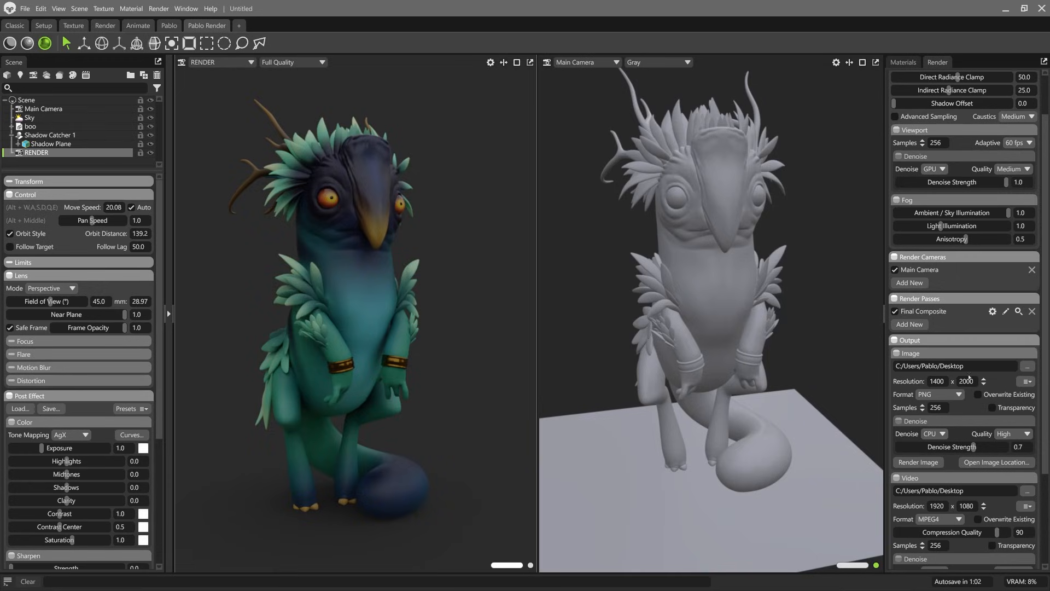
# Step: Double the output image resolution to 2800 x 4000 and recompose the creature within the RENDER camera frame
pyautogui.click(984, 379)
pyautogui.moveTo(331, 260); pyautogui.dragTo(355, 269)
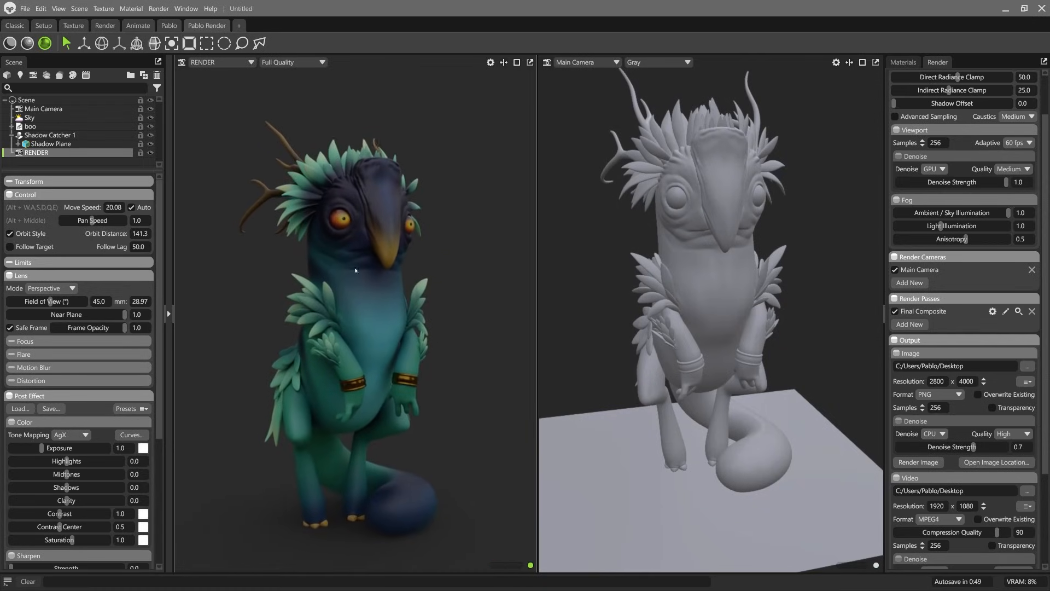
pyautogui.keyDown('alt'); pyautogui.moveTo(343, 228); pyautogui.dragTo(345, 216, button='middle'); pyautogui.keyUp('alt')
pyautogui.keyDown('alt'); pyautogui.moveTo(343, 216); pyautogui.dragTo(341, 218); pyautogui.keyUp('alt')
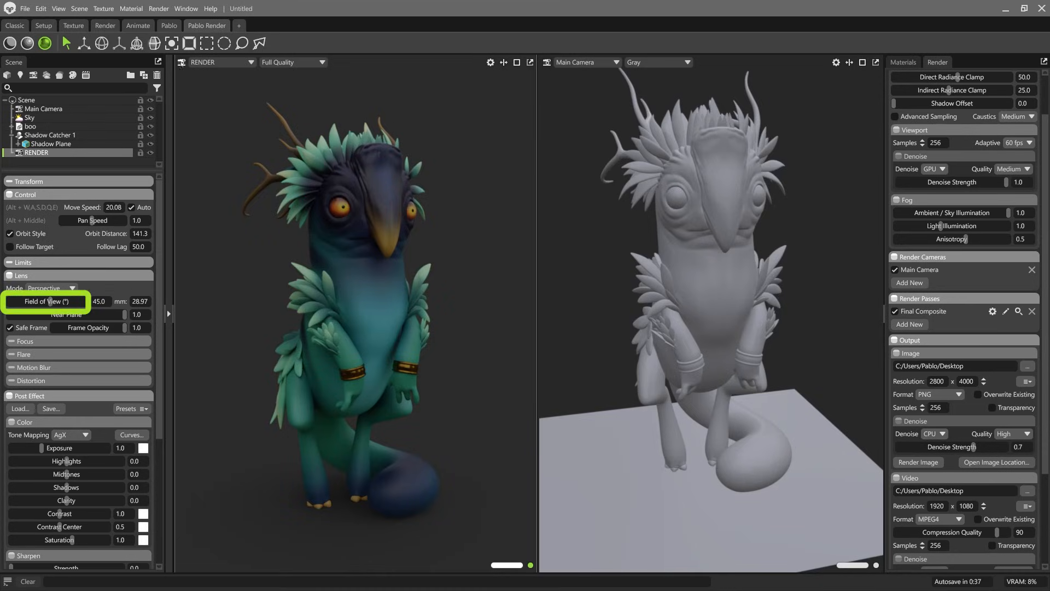
# Step: Compare the lens distortion on the creature with RENDER camera fields of view of 121.5 and 19.91 degrees
pyautogui.moveTo(50, 302); pyautogui.dragTo(78, 302)
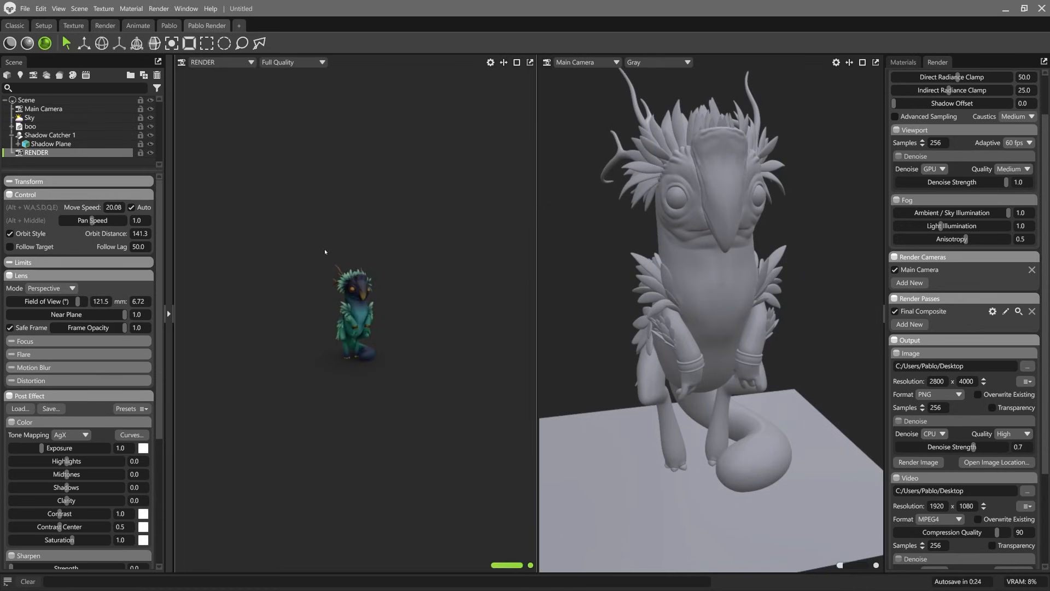
pyautogui.scroll(5, 379, 251)
pyautogui.scroll(2, 379, 251)
pyautogui.moveTo(379, 252)
pyautogui.keyDown('alt'); pyautogui.mouseDown()
pyautogui.moveTo(386, 281)
pyautogui.moveTo(373, 246)
pyautogui.moveTo(309, 245)
pyautogui.moveTo(386, 281)
pyautogui.moveTo(399, 254)
pyautogui.moveTo(390, 263)
pyautogui.mouseUp(); pyautogui.keyUp('alt')
pyautogui.moveTo(78, 301); pyautogui.dragTo(37, 302)
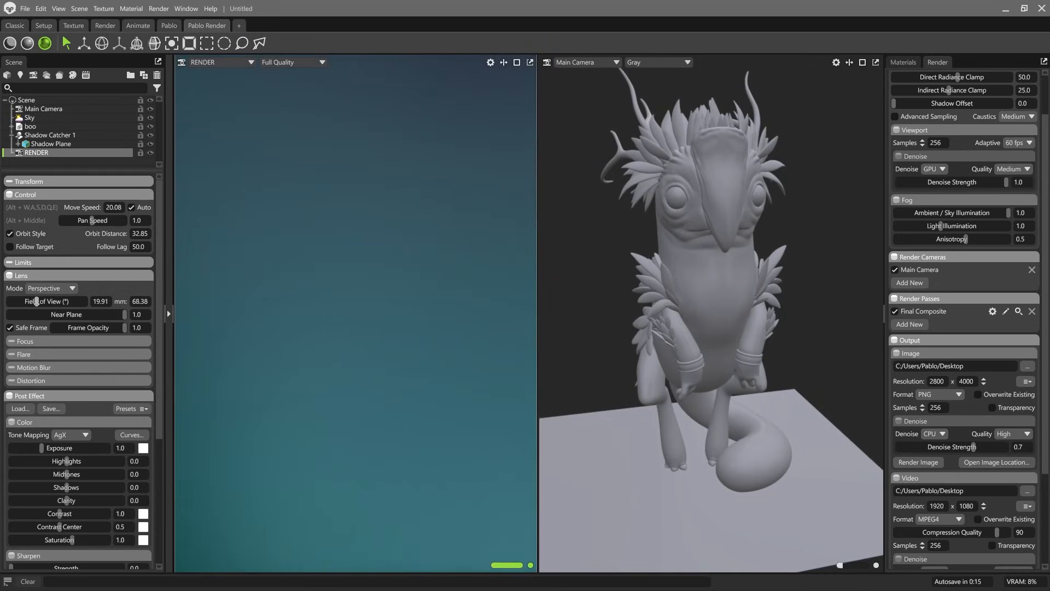
pyautogui.scroll(-5, 395, 327)
pyautogui.scroll(-8, 395, 327)
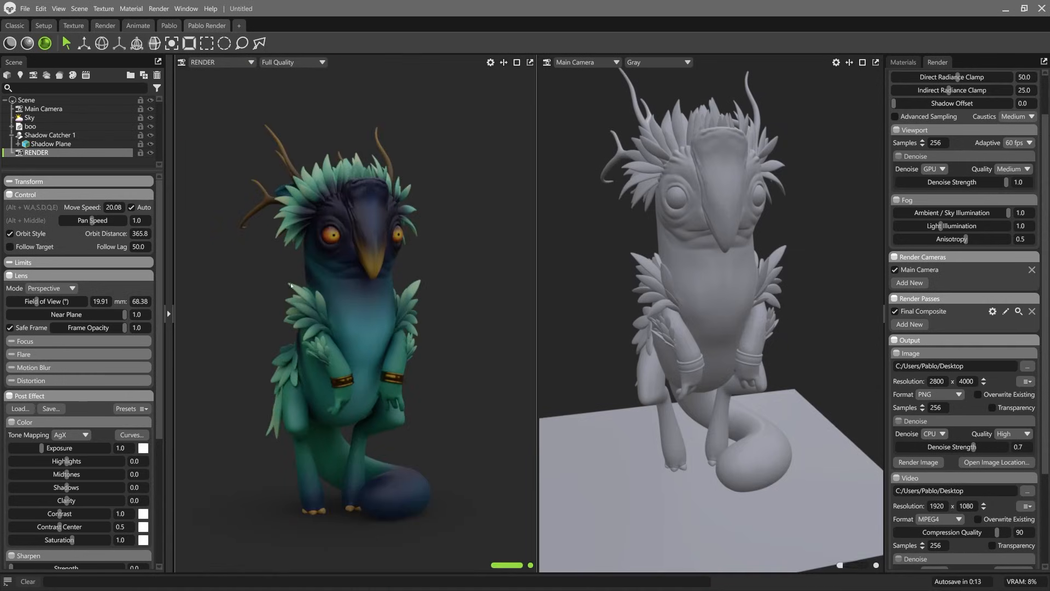
# Step: Set the RENDER camera's focal length to 85 mm and reframe the whole creature in the portrait frame
pyautogui.doubleClick(141, 301)
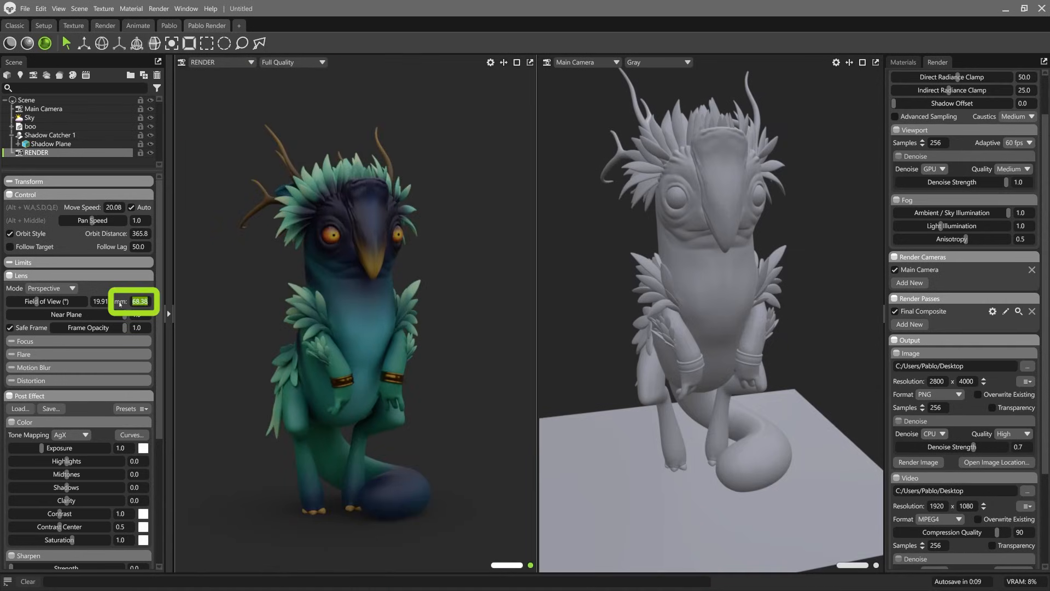
pyautogui.write('85')
pyautogui.press('Return')
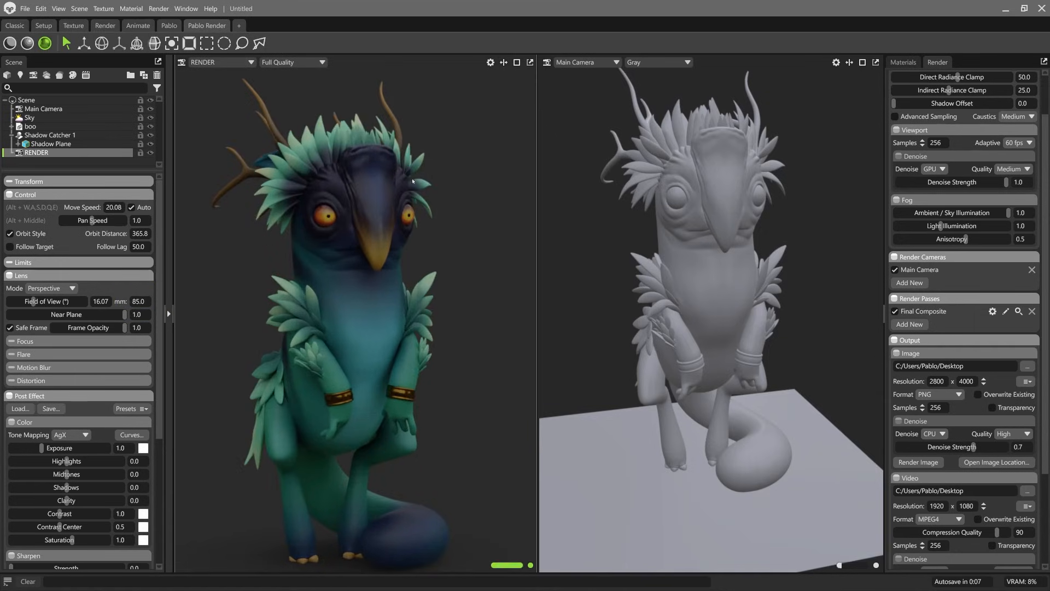
pyautogui.scroll(-4, 400, 271)
pyautogui.keyDown('alt'); pyautogui.moveTo(377, 260); pyautogui.dragTo(388, 258); pyautogui.keyUp('alt')
pyautogui.scroll(2, 388, 257)
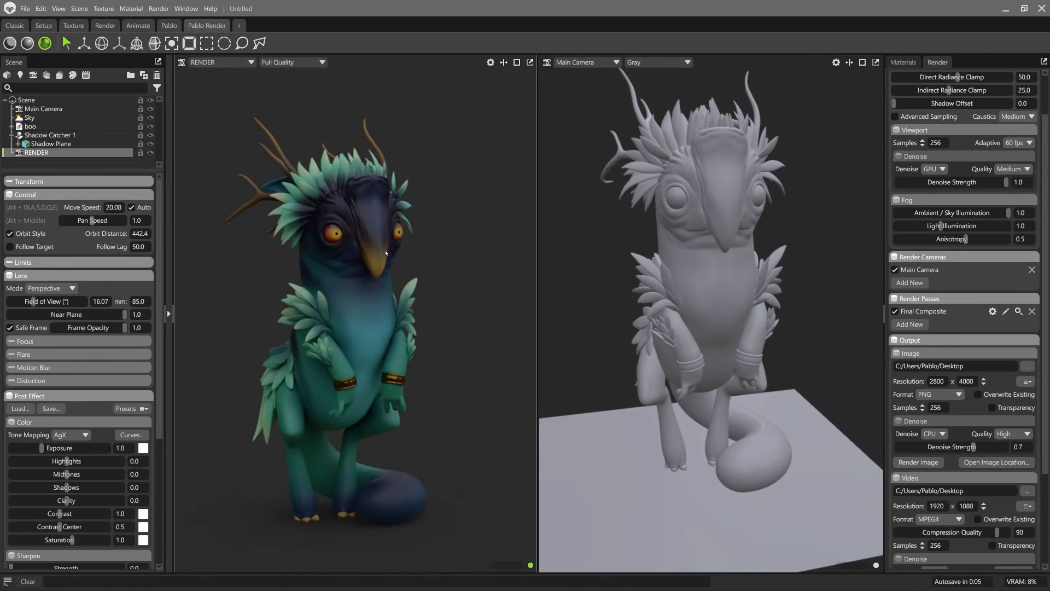
pyautogui.keyDown('alt'); pyautogui.moveTo(387, 257); pyautogui.dragTo(396, 262, button='middle'); pyautogui.keyUp('alt')
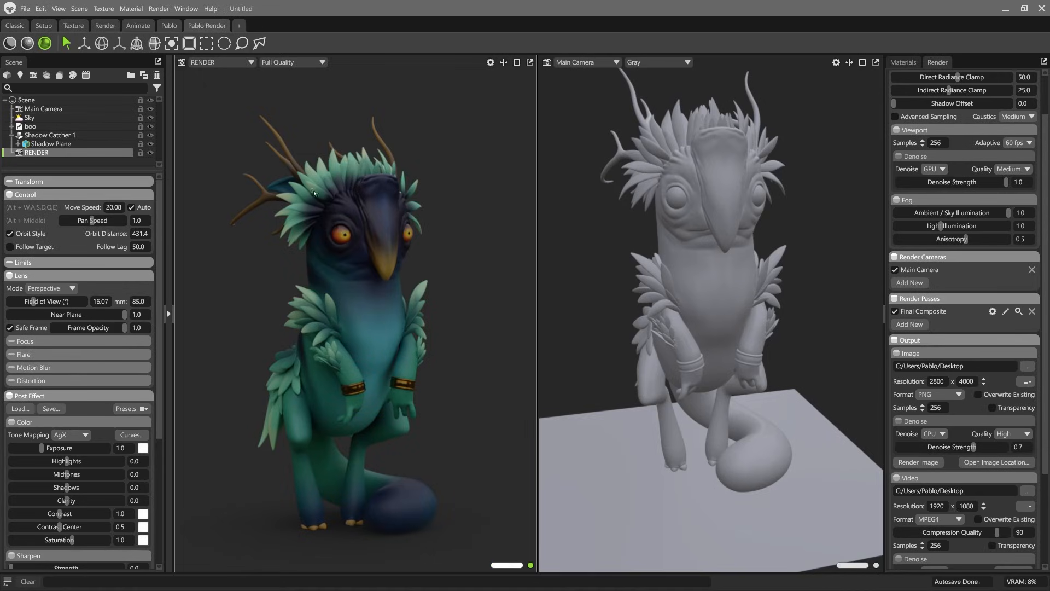
pyautogui.keyDown('alt'); pyautogui.moveTo(307, 202); pyautogui.dragTo(298, 202); pyautogui.keyUp('alt')
pyautogui.keyDown('alt'); pyautogui.moveTo(382, 285); pyautogui.dragTo(376, 288); pyautogui.keyUp('alt')
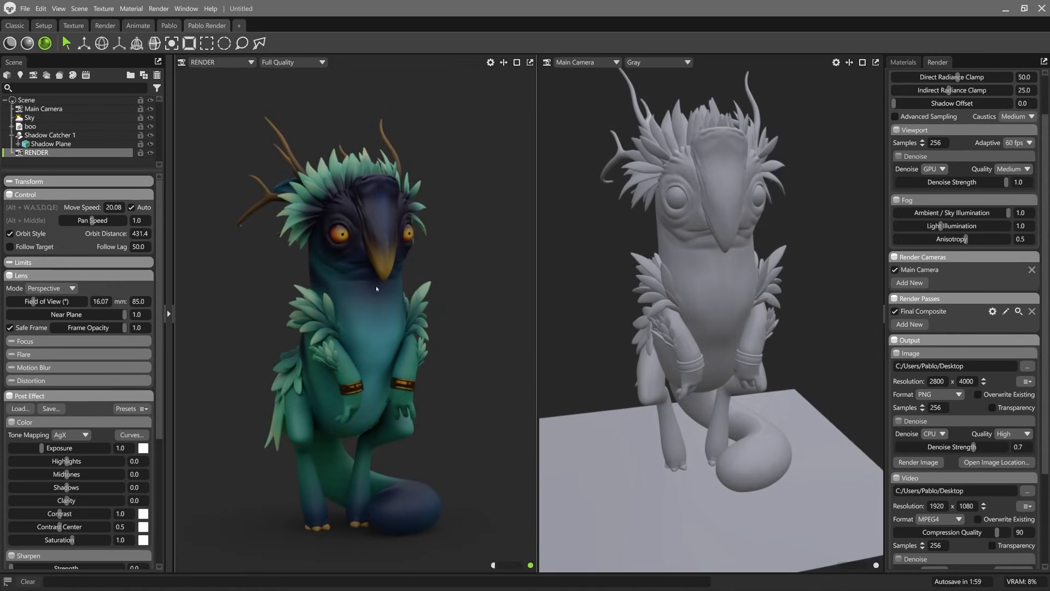
# Step: Reframe the creature slightly closer in the RENDER camera and add a spot light named KEY
pyautogui.keyDown('alt'); pyautogui.moveTo(377, 288); pyautogui.dragTo(396, 304, button='right'); pyautogui.keyUp('alt')
pyautogui.keyDown('alt'); pyautogui.moveTo(396, 305); pyautogui.dragTo(401, 299, button='middle'); pyautogui.keyUp('alt')
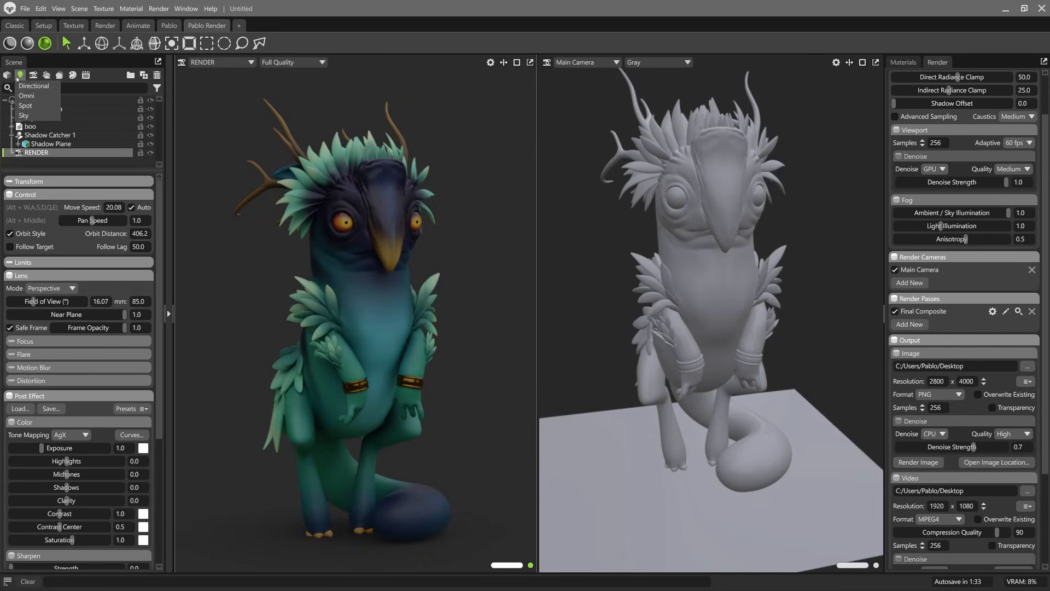
pyautogui.click(25, 105)
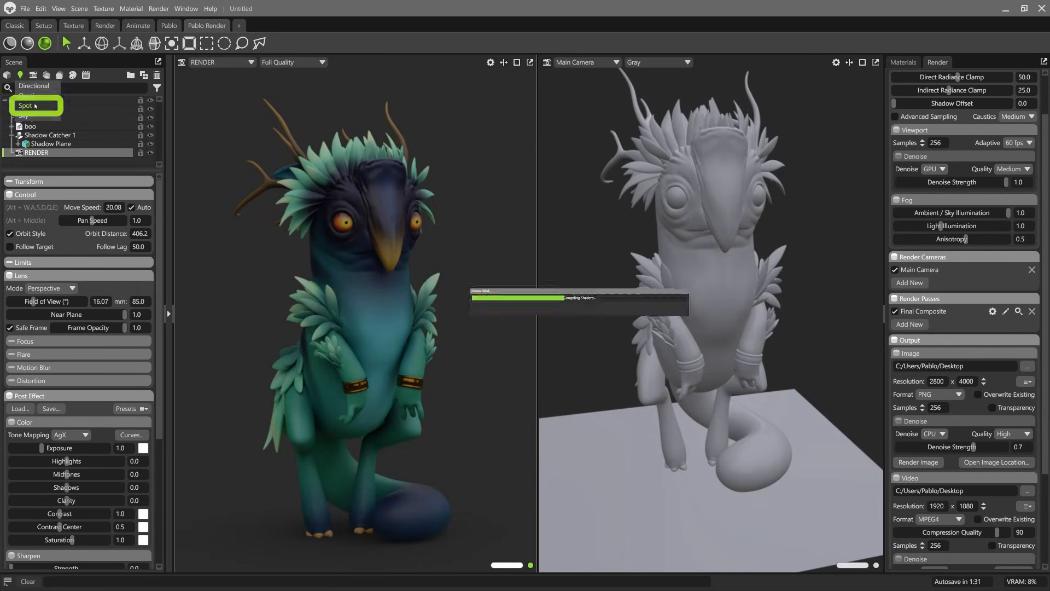
pyautogui.doubleClick(38, 161)
pyautogui.write('KEY')
pyautogui.press('Return')
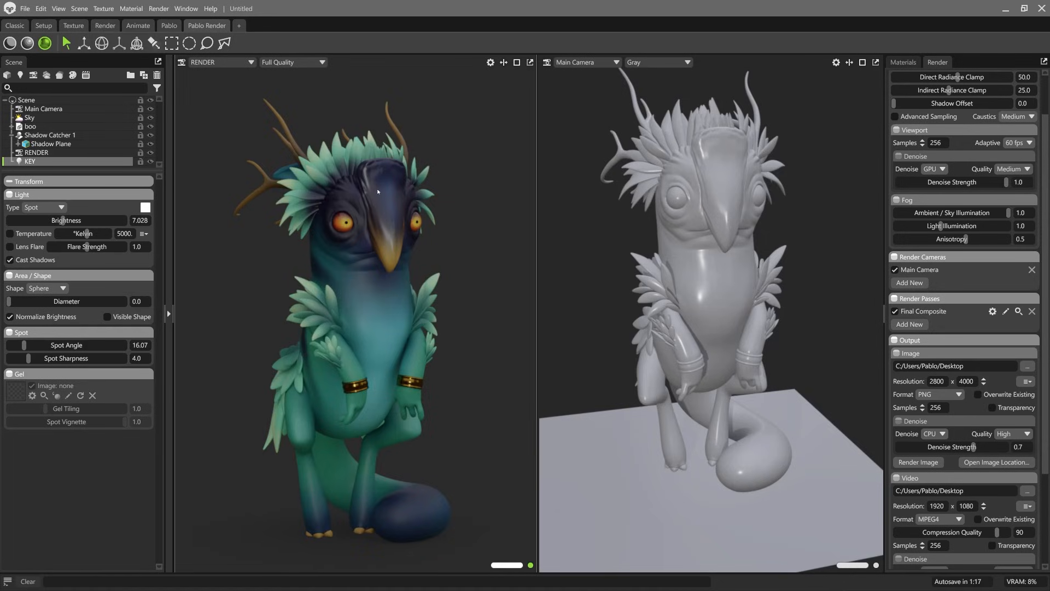
# Step: Move the KEY spot light away from the RENDER camera, slightly higher and closer to the creature
pyautogui.scroll(-4, 714, 230)
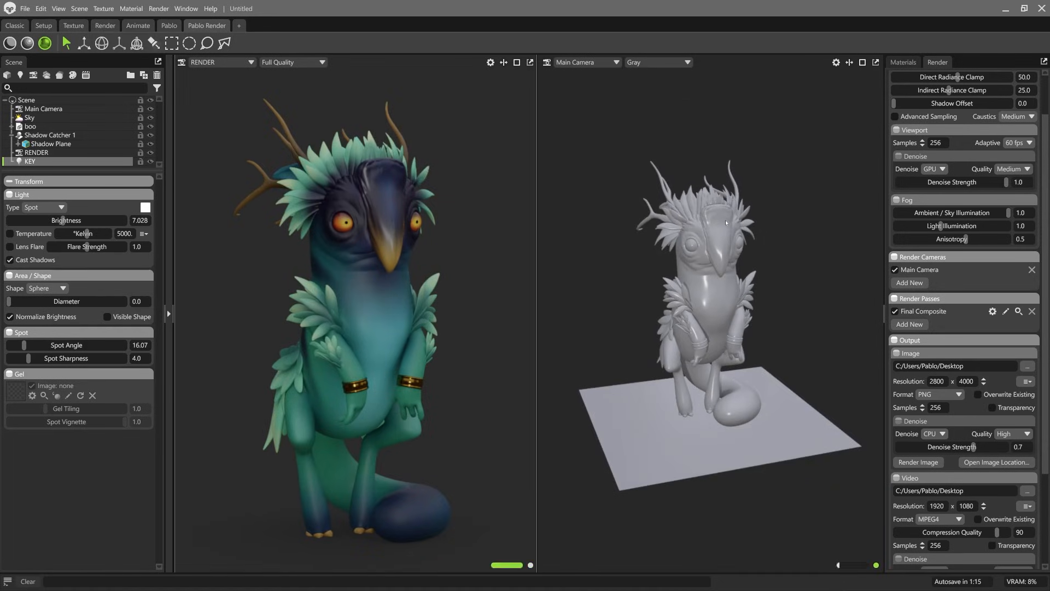
pyautogui.hotkey('ctrl', 'g')
pyautogui.scroll(-3, 729, 222)
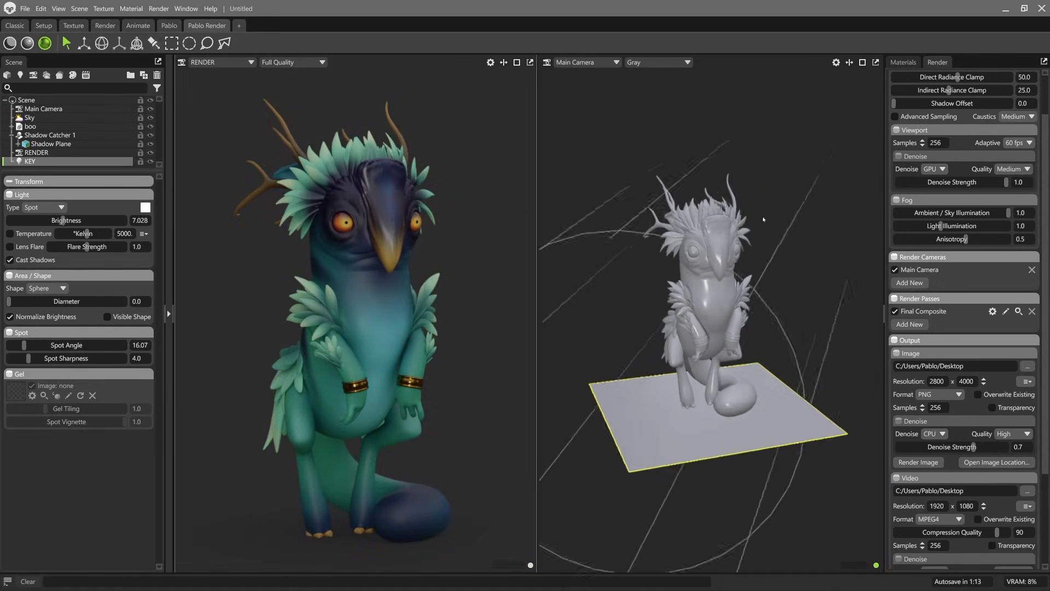
pyautogui.keyDown('alt'); pyautogui.moveTo(730, 222); pyautogui.dragTo(645, 162); pyautogui.keyUp('alt')
pyautogui.keyDown('alt'); pyautogui.moveTo(645, 162); pyautogui.dragTo(703, 167, button='middle'); pyautogui.keyUp('alt')
pyautogui.scroll(-1, 703, 167)
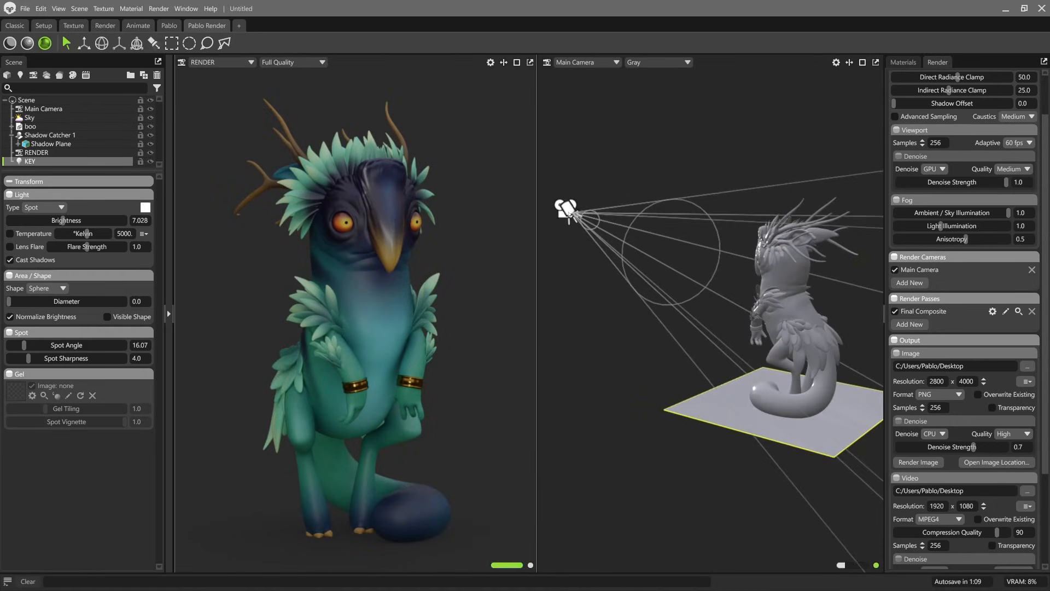
pyautogui.click(565, 218)
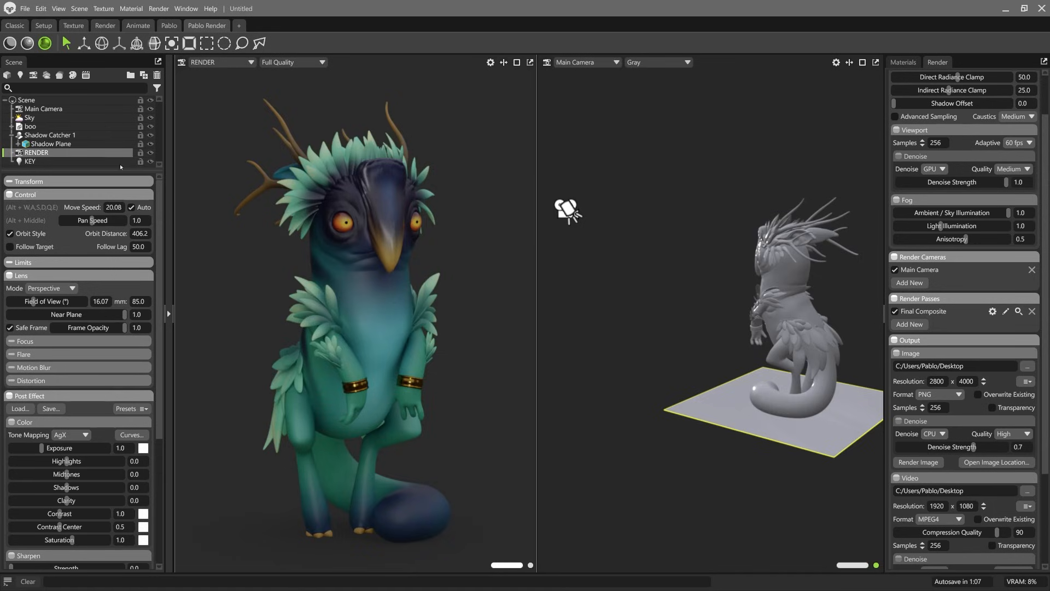
pyautogui.click(120, 163)
pyautogui.press('w')
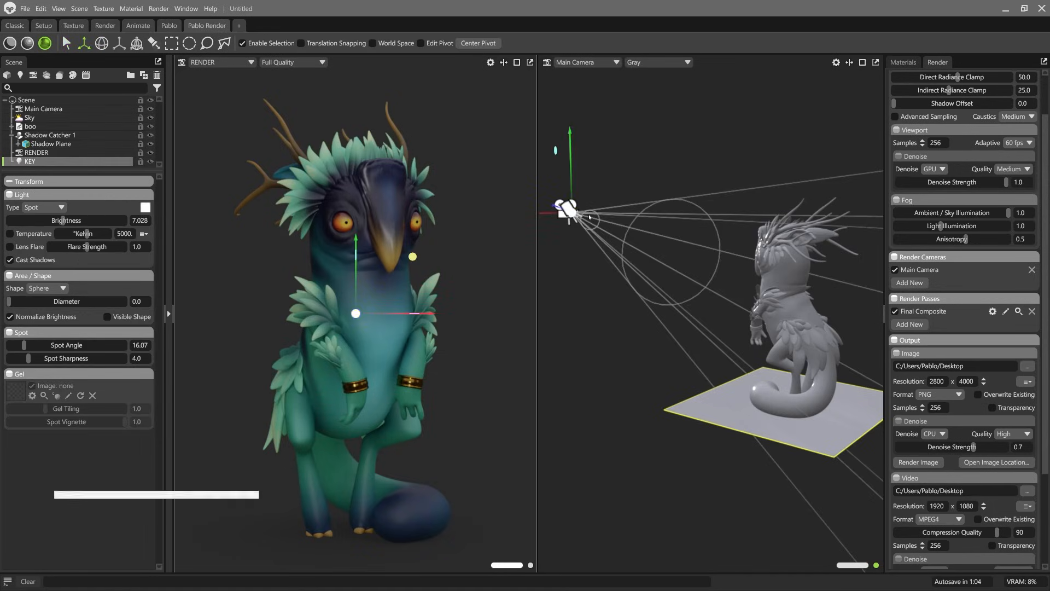
pyautogui.moveTo(571, 213); pyautogui.dragTo(597, 203)
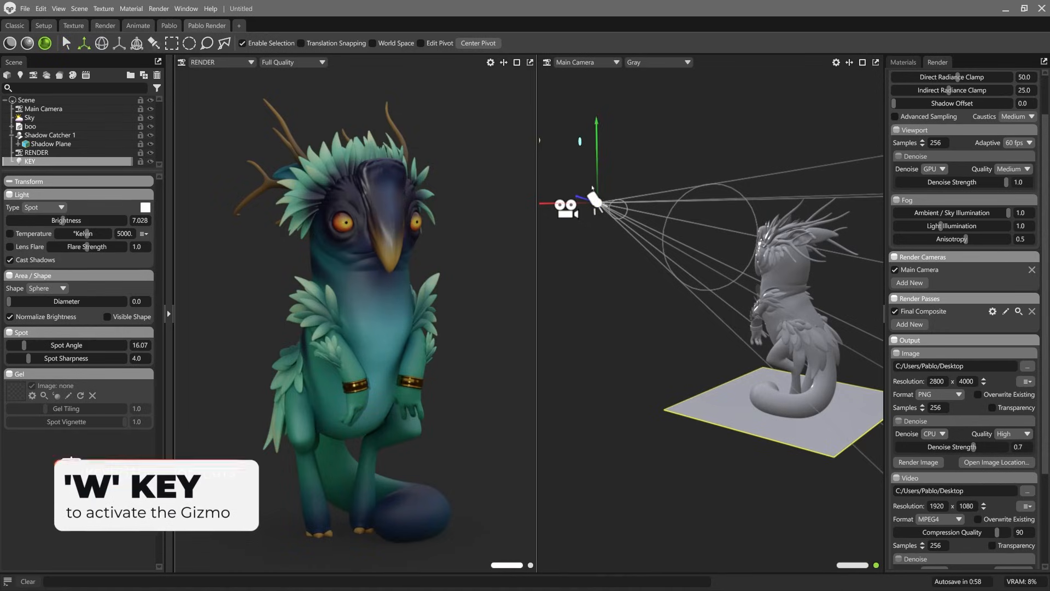
pyautogui.moveTo(593, 189)
pyautogui.mouseDown()
pyautogui.moveTo(596, 127)
pyautogui.moveTo(604, 233)
pyautogui.moveTo(601, 171)
pyautogui.moveTo(601, 194)
pyautogui.mouseUp()
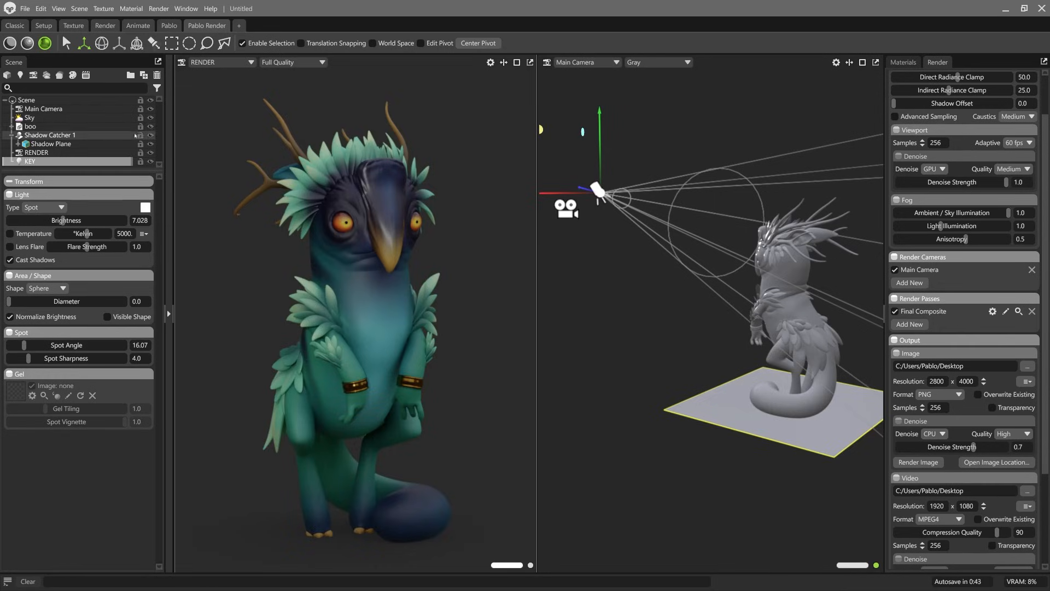
# Step: Hide the Sky light and move the KEY spot light back and slightly down to widen its coverage of the creature
pyautogui.click(150, 118)
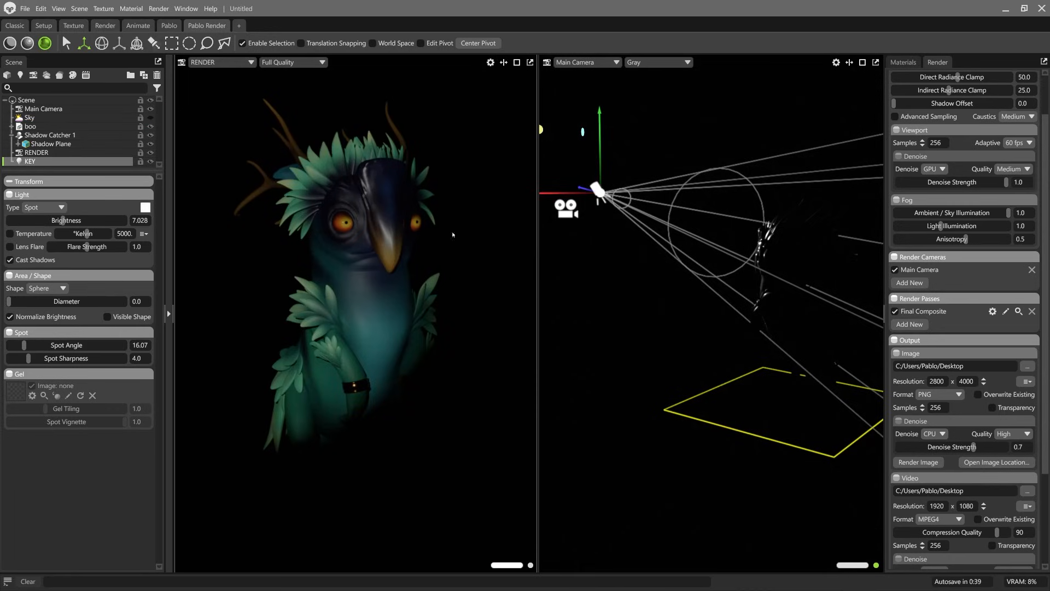
pyautogui.moveTo(599, 192); pyautogui.dragTo(630, 247)
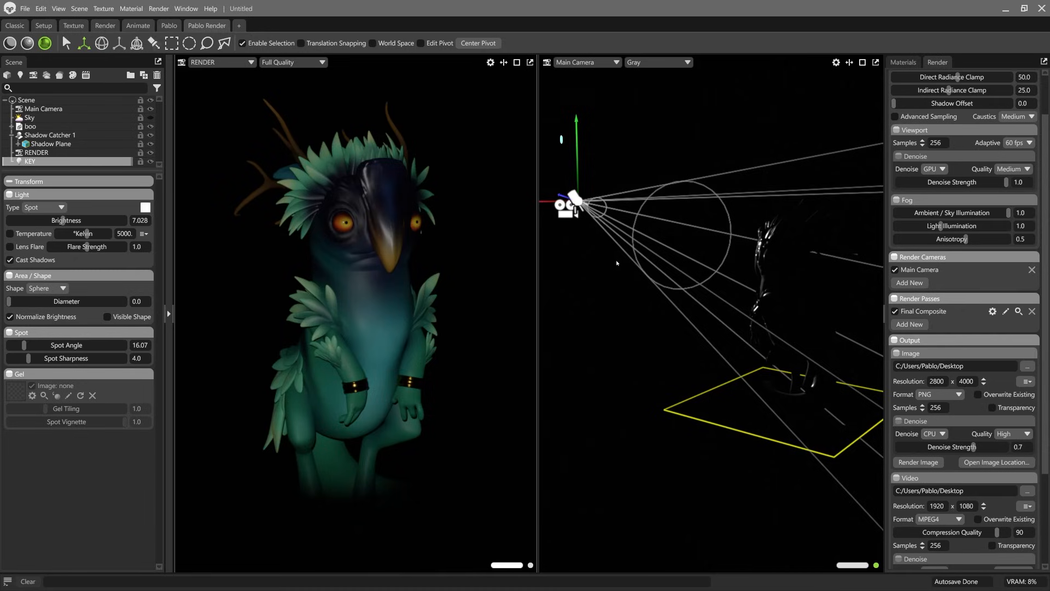
# Step: Move the KEY spot light sideways, farther from the RENDER camera, and tilt it down by about 6.58 degrees
pyautogui.scroll(-5, 616, 263)
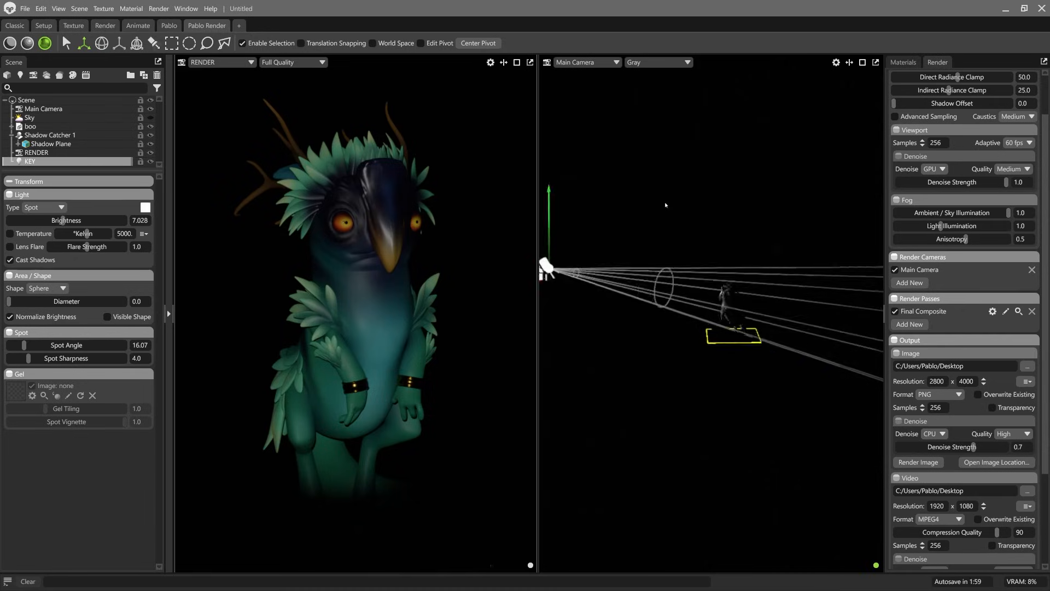
pyautogui.moveTo(556, 269); pyautogui.dragTo(593, 274)
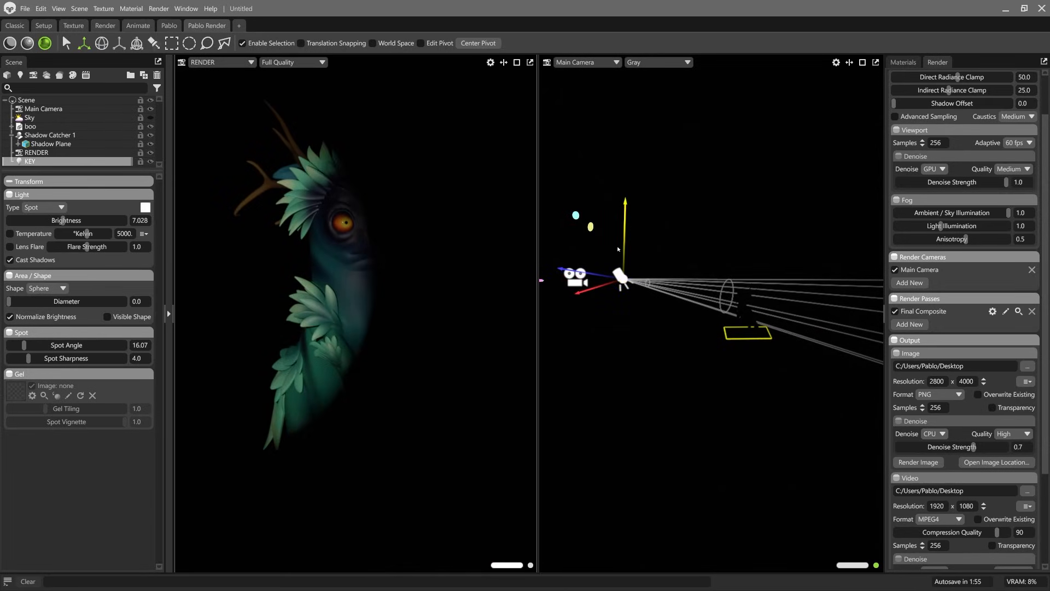
pyautogui.press('e')
pyautogui.moveTo(623, 236); pyautogui.dragTo(628, 236)
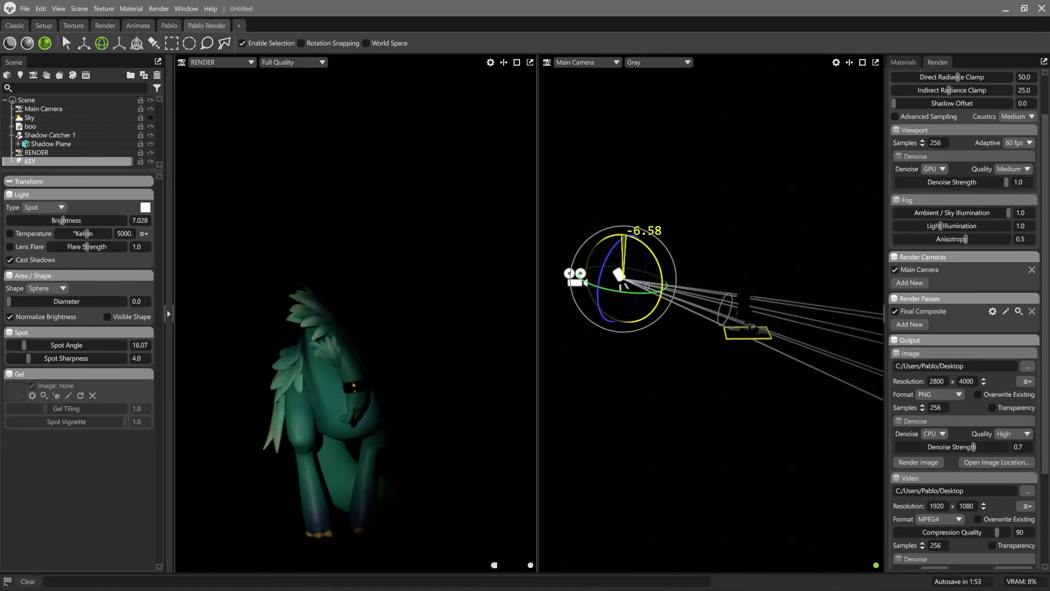
pyautogui.press('q')
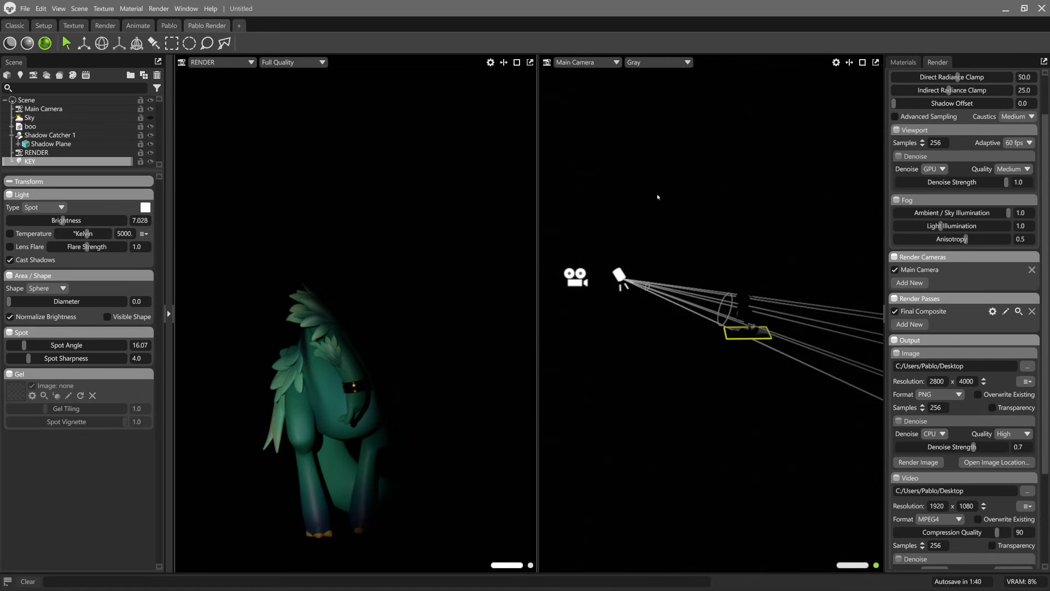
# Step: Switch the second viewport from the Main Camera to the view through the KEY light
pyautogui.click(589, 63)
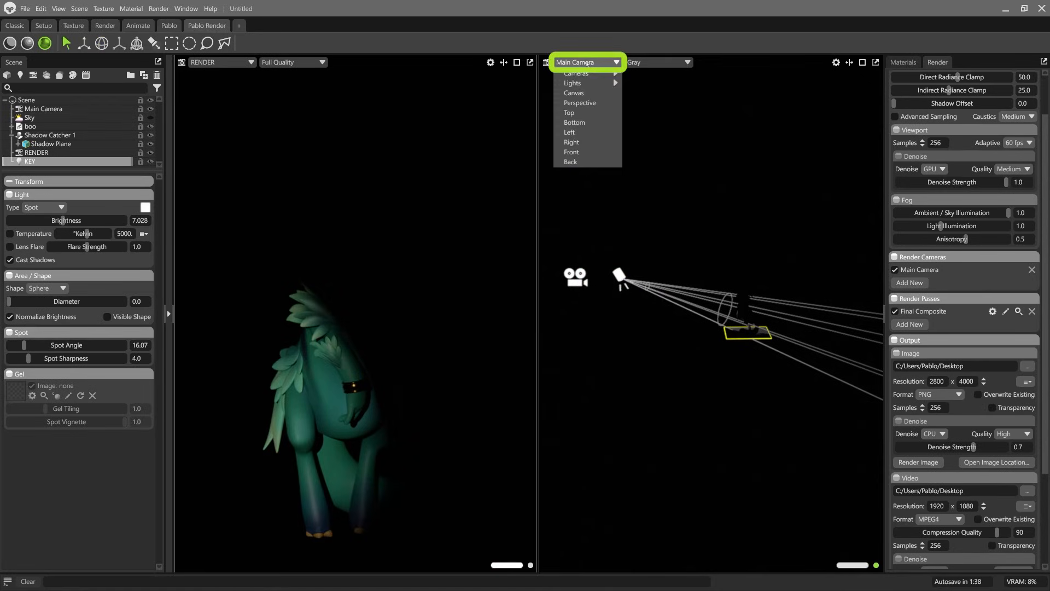
pyautogui.moveTo(584, 74)
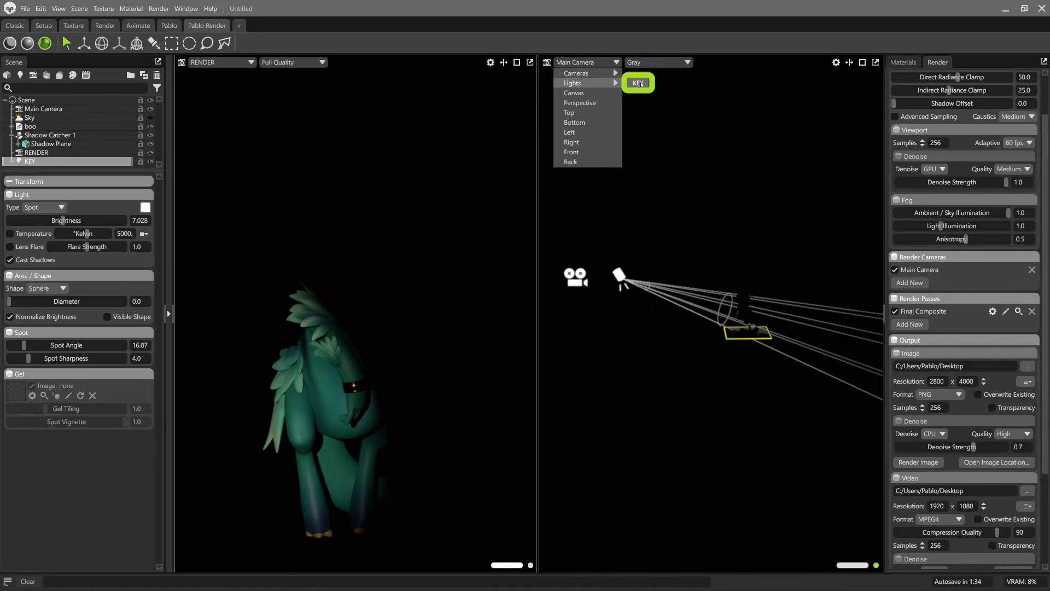
pyautogui.click(634, 82)
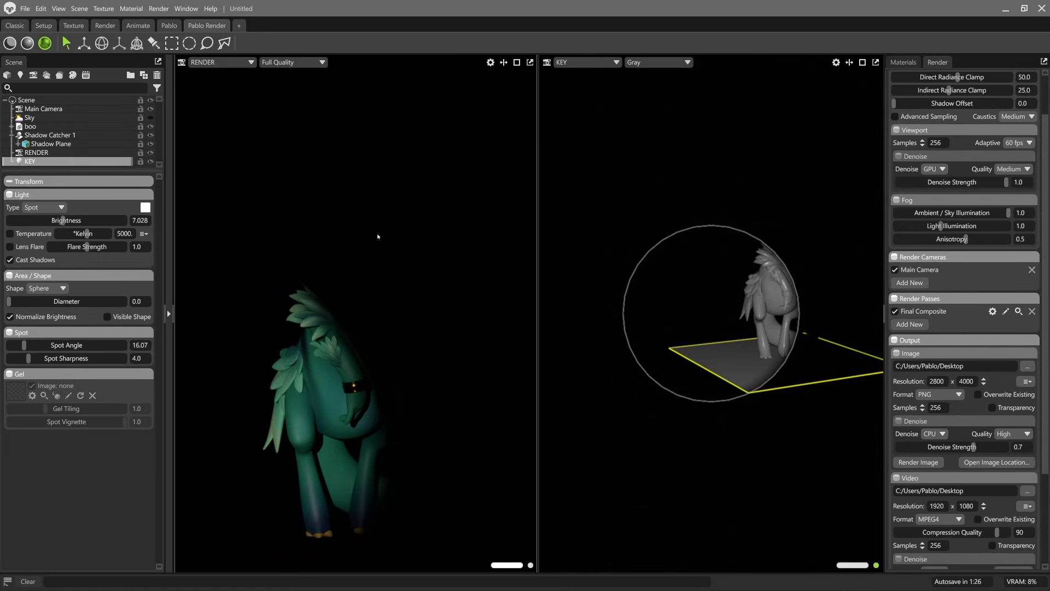
# Step: Aim the KEY light to cover the creature's head and body, with brightness 7.571 and a diameter of about 5.1
pyautogui.moveTo(63, 220); pyautogui.dragTo(81, 220)
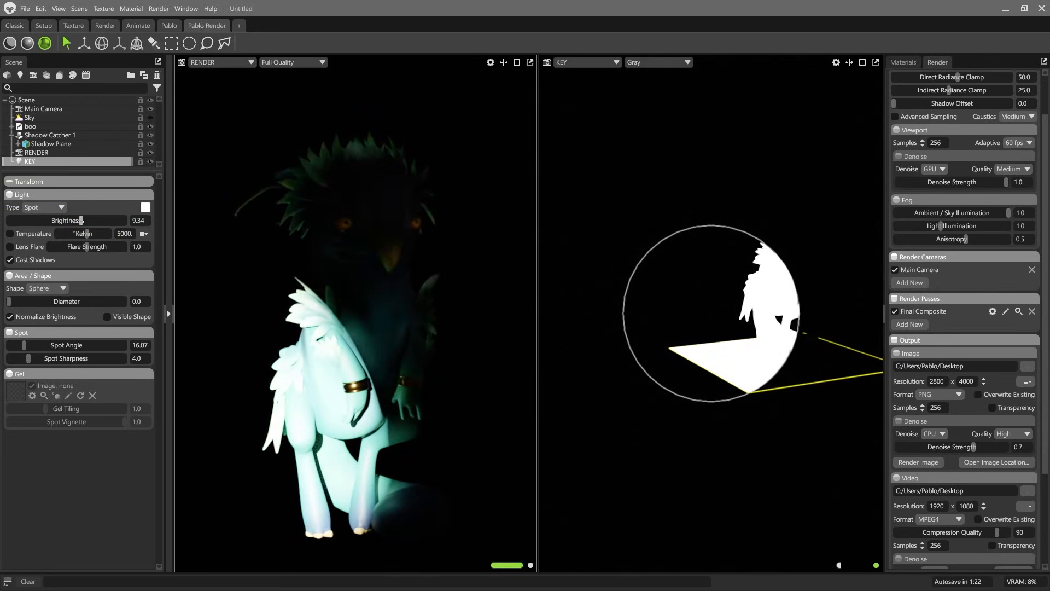
pyautogui.moveTo(8, 301); pyautogui.dragTo(33, 301)
pyautogui.keyDown('alt'); pyautogui.moveTo(762, 272); pyautogui.dragTo(762, 289); pyautogui.keyUp('alt')
pyautogui.keyDown('alt'); pyautogui.moveTo(762, 289); pyautogui.dragTo(710, 306, button='middle'); pyautogui.keyUp('alt')
pyautogui.moveTo(81, 221); pyautogui.dragTo(67, 220)
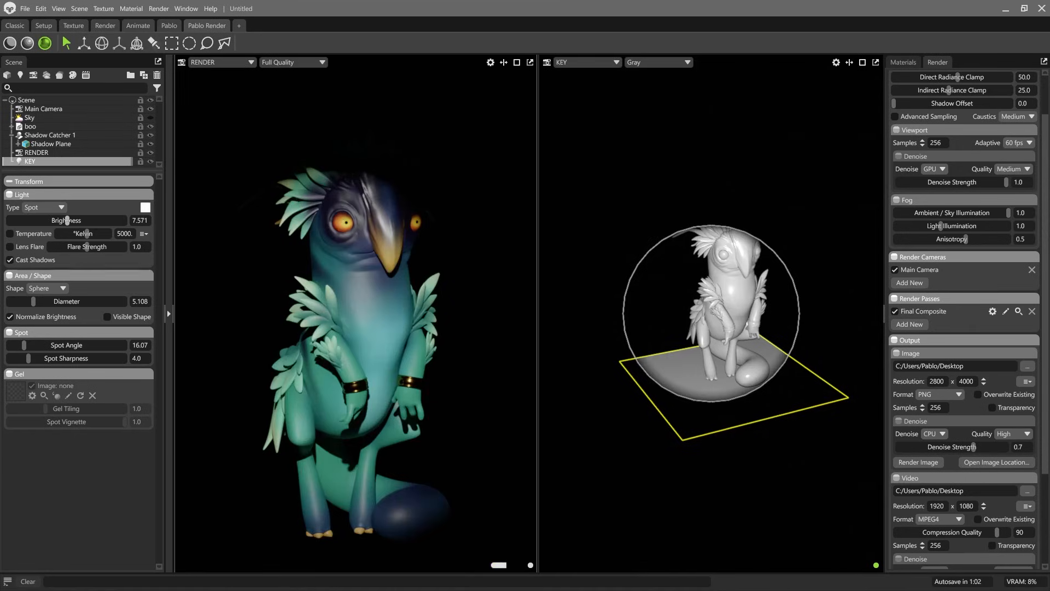
pyautogui.moveTo(687, 288)
pyautogui.keyDown('alt'); pyautogui.mouseDown(button='middle')
pyautogui.moveTo(674, 300)
pyautogui.moveTo(687, 251)
pyautogui.moveTo(658, 290)
pyautogui.moveTo(691, 296)
pyautogui.moveTo(705, 281)
pyautogui.moveTo(699, 305)
pyautogui.mouseUp(button='middle'); pyautogui.keyUp('alt')
# Step: Try small, large and zero diameters for the KEY light, move it slightly towards the creature's front, and set the diameter to about 52.48
pyautogui.click(41, 300)
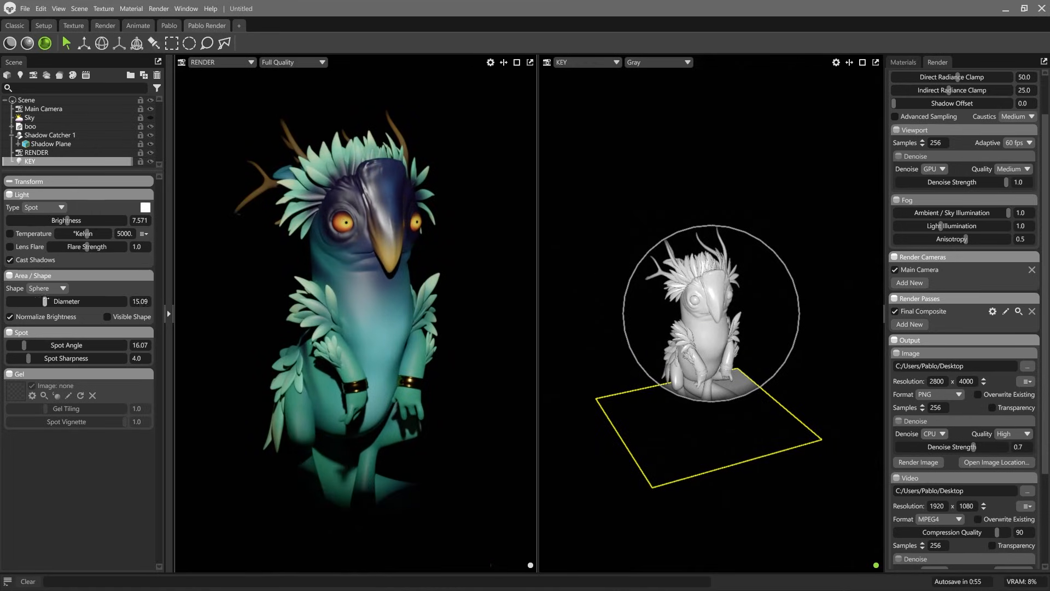
pyautogui.moveTo(42, 302); pyautogui.dragTo(81, 302)
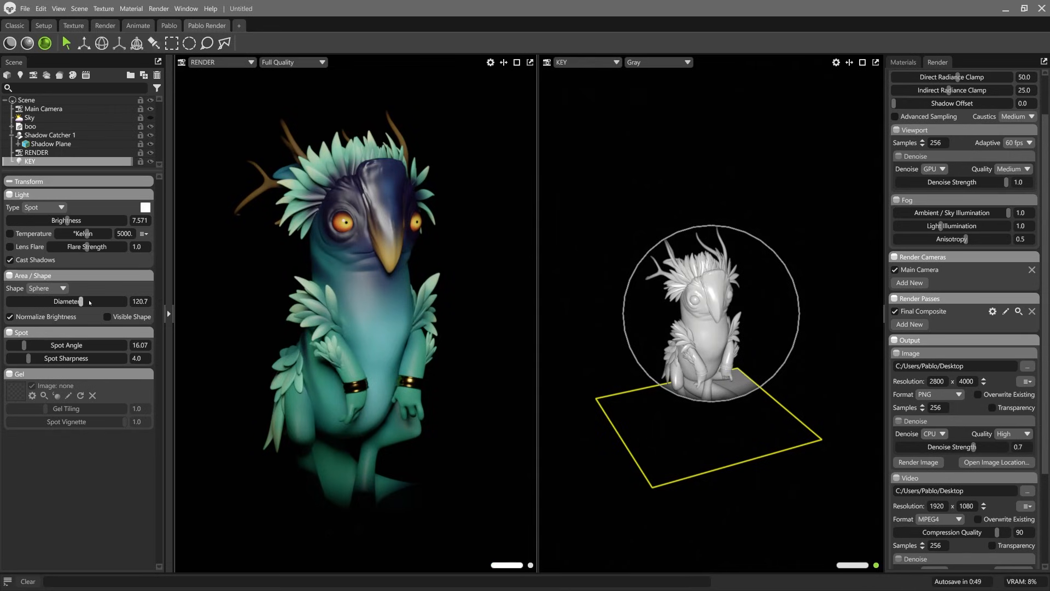
pyautogui.moveTo(81, 302); pyautogui.dragTo(8, 301)
pyautogui.moveTo(669, 284)
pyautogui.keyDown('alt'); pyautogui.mouseDown()
pyautogui.moveTo(682, 350)
pyautogui.moveTo(657, 171)
pyautogui.moveTo(673, 331)
pyautogui.moveTo(666, 272)
pyautogui.mouseUp(); pyautogui.keyUp('alt')
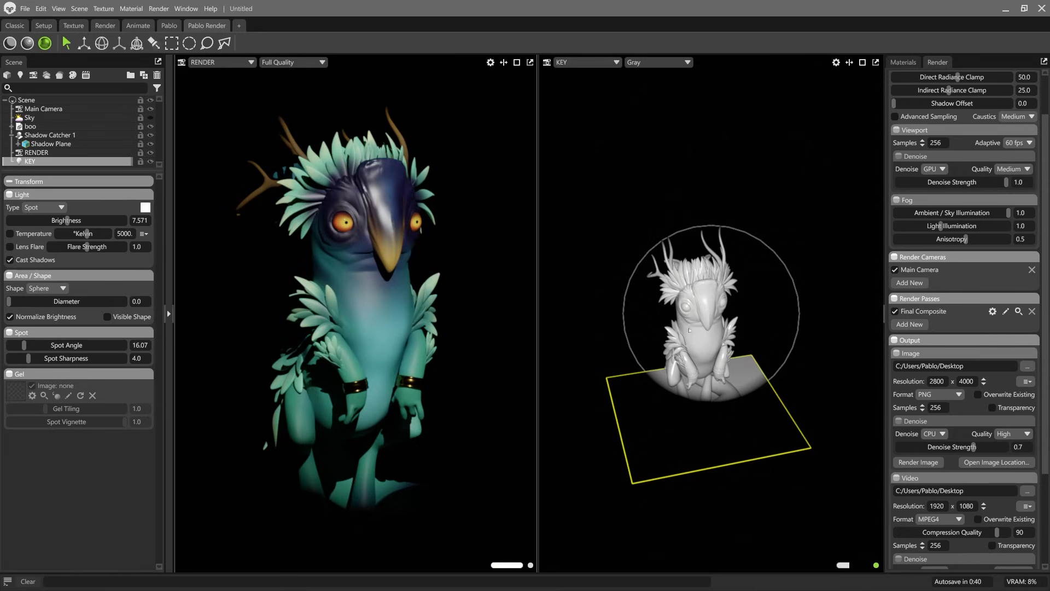
pyautogui.moveTo(9, 301); pyautogui.dragTo(63, 301)
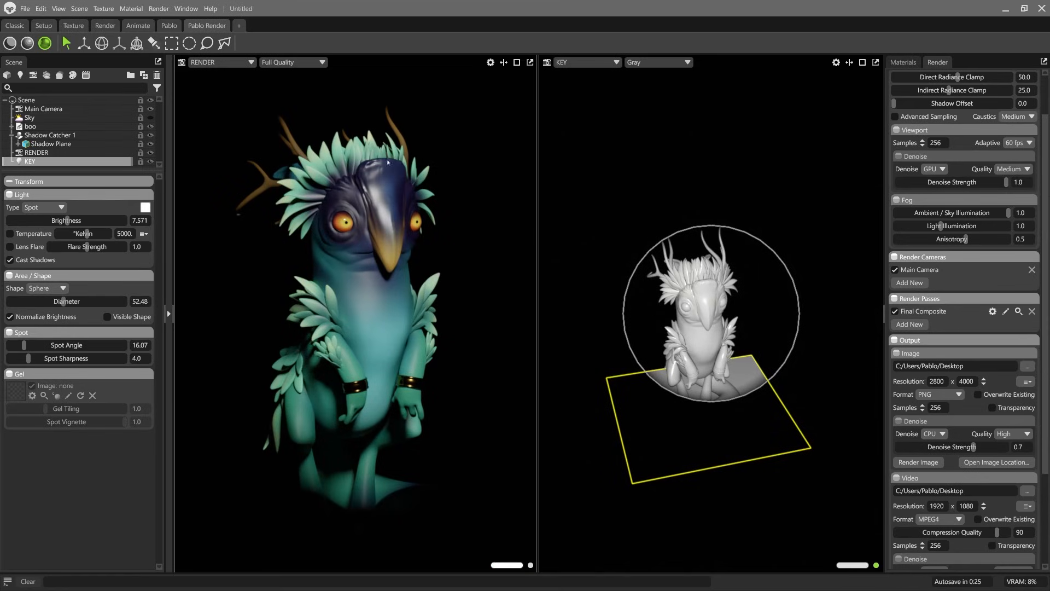
# Step: Test the KEY light's aim to one side, then orbit it to a higher side angle centred on the creature
pyautogui.moveTo(672, 247); pyautogui.dragTo(750, 240, button='middle')
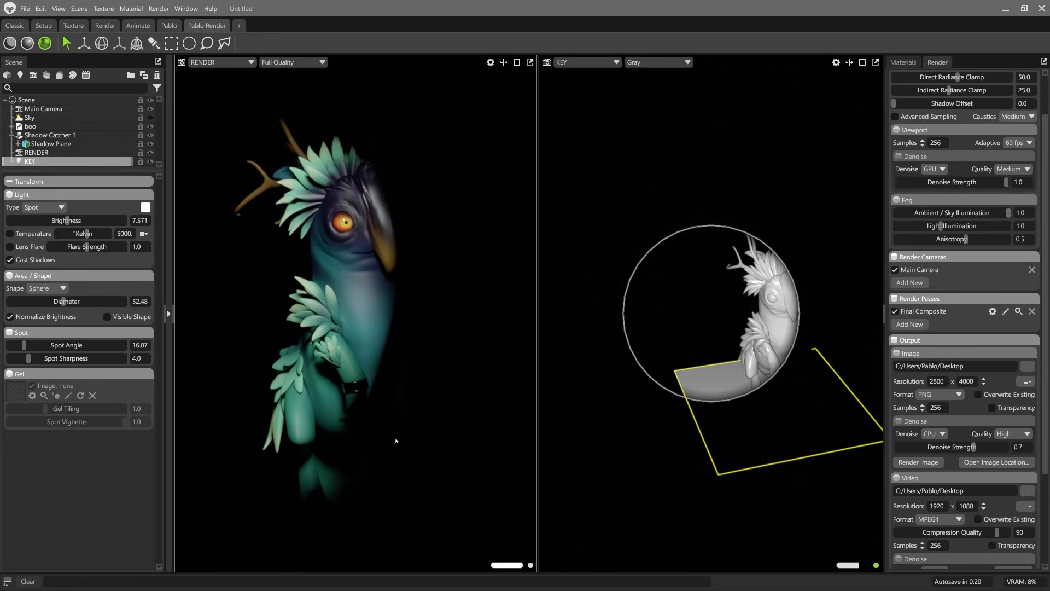
pyautogui.moveTo(798, 312); pyautogui.dragTo(754, 310, button='middle')
pyautogui.moveTo(754, 310)
pyautogui.mouseDown()
pyautogui.moveTo(790, 326)
pyautogui.moveTo(735, 307)
pyautogui.mouseUp()
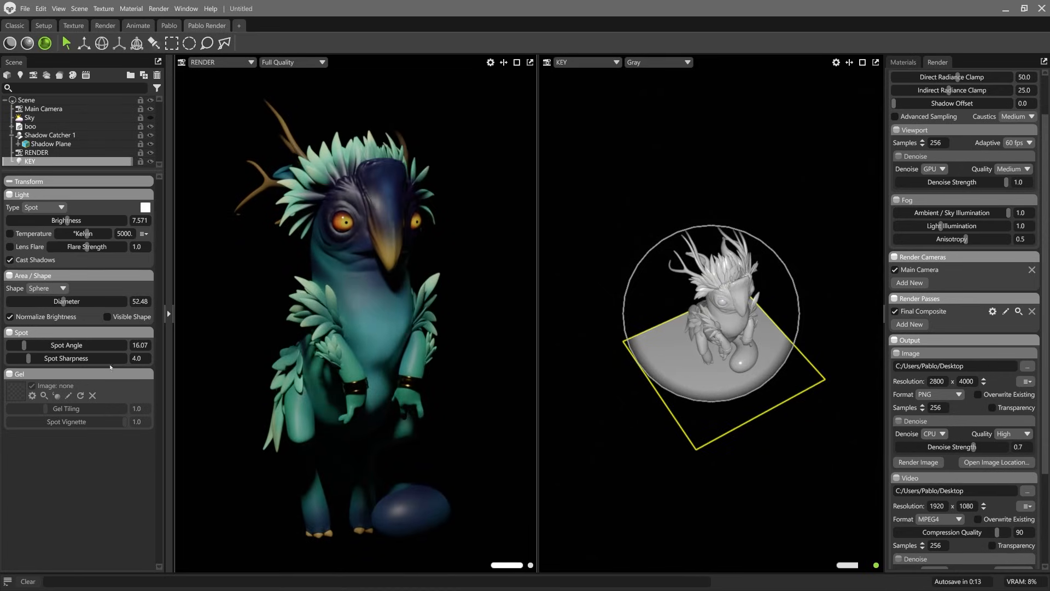
# Step: Widen the KEY light's spot angle to about 28.87, fine-tune its aim, and nudge the RENDER camera's view of the creature
pyautogui.moveTo(24, 345)
pyautogui.mouseDown()
pyautogui.moveTo(36, 345)
pyautogui.moveTo(12, 345)
pyautogui.moveTo(37, 345)
pyautogui.mouseUp()
pyautogui.moveTo(675, 331); pyautogui.dragTo(713, 320)
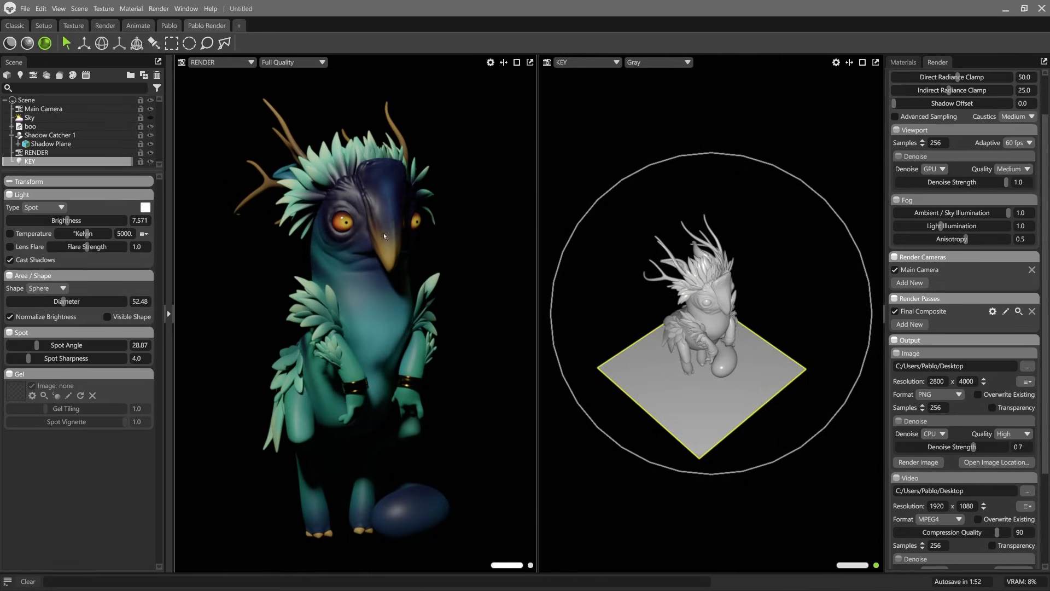
pyautogui.moveTo(752, 296); pyautogui.dragTo(766, 269)
pyautogui.moveTo(392, 231); pyautogui.dragTo(387, 233, button='middle')
pyautogui.moveTo(641, 282); pyautogui.dragTo(645, 284)
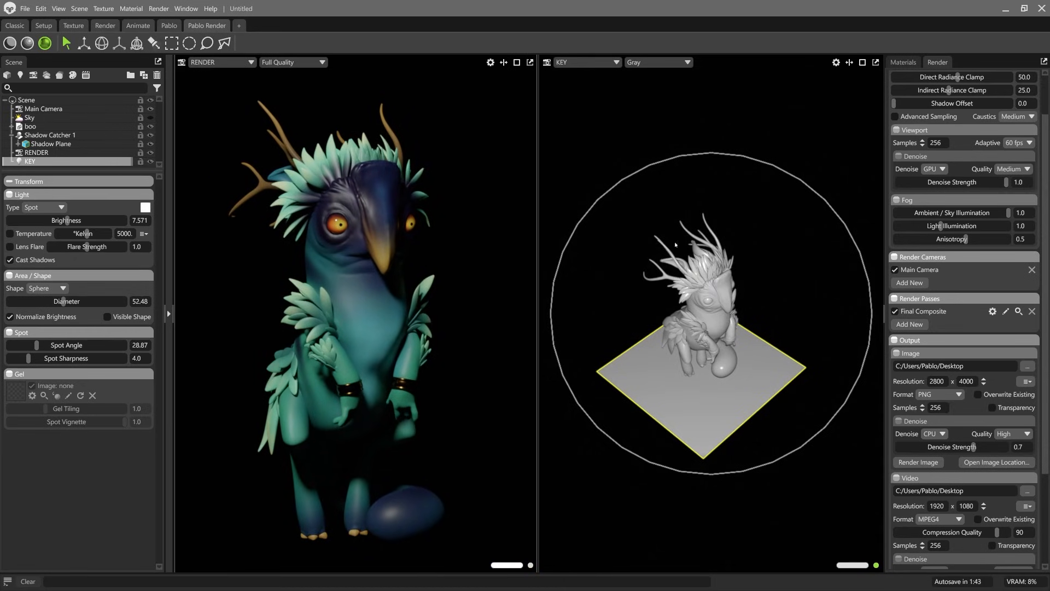
# Step: Add a second spot light and name it FILL
pyautogui.click(20, 75)
pyautogui.click(25, 105)
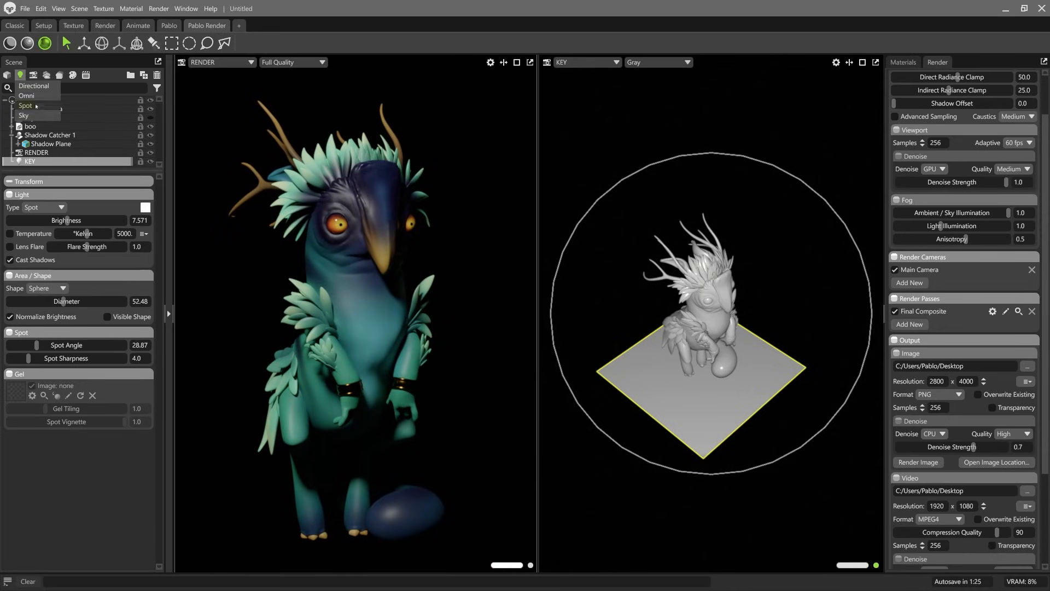
pyautogui.doubleClick(32, 163)
pyautogui.write('FILL')
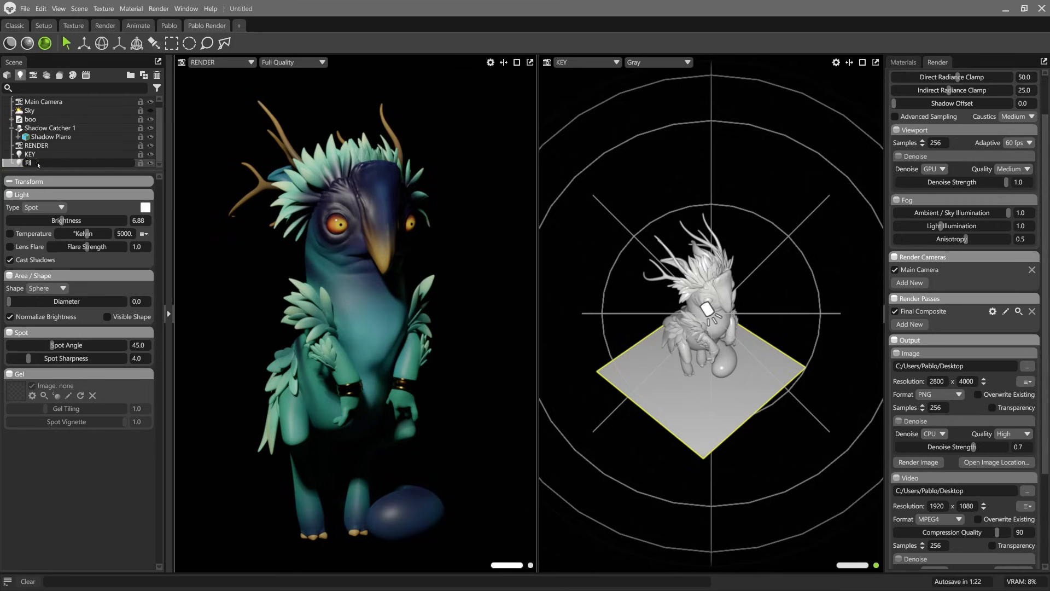
pyautogui.press('Return')
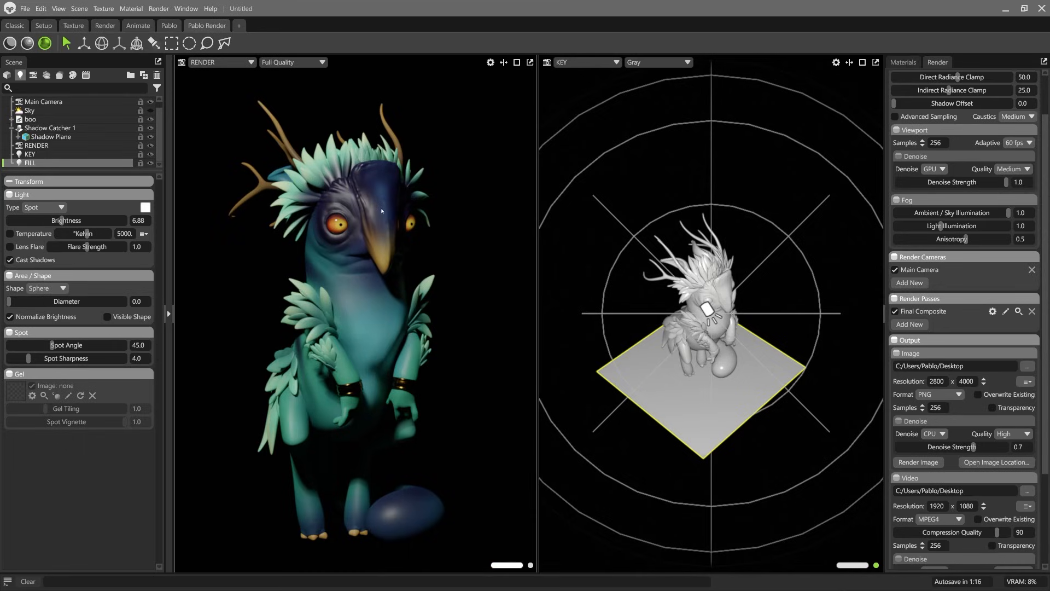
# Step: Hide the KEY light and give the FILL light a brightness of 7.571 and a pure red colour (ff0000)
pyautogui.click(150, 154)
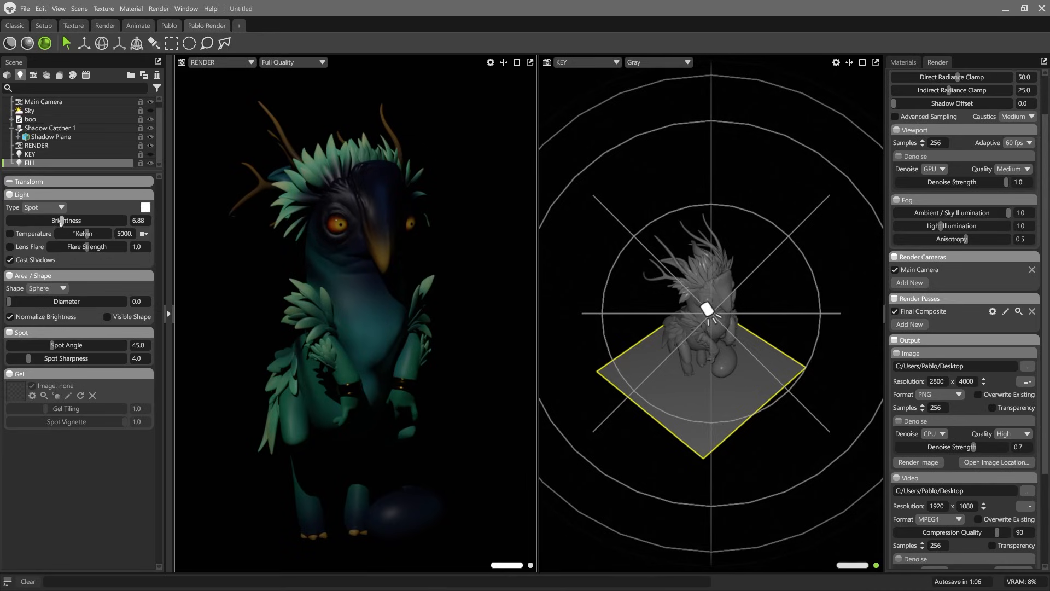
pyautogui.moveTo(61, 221); pyautogui.dragTo(64, 221)
pyautogui.click(146, 208)
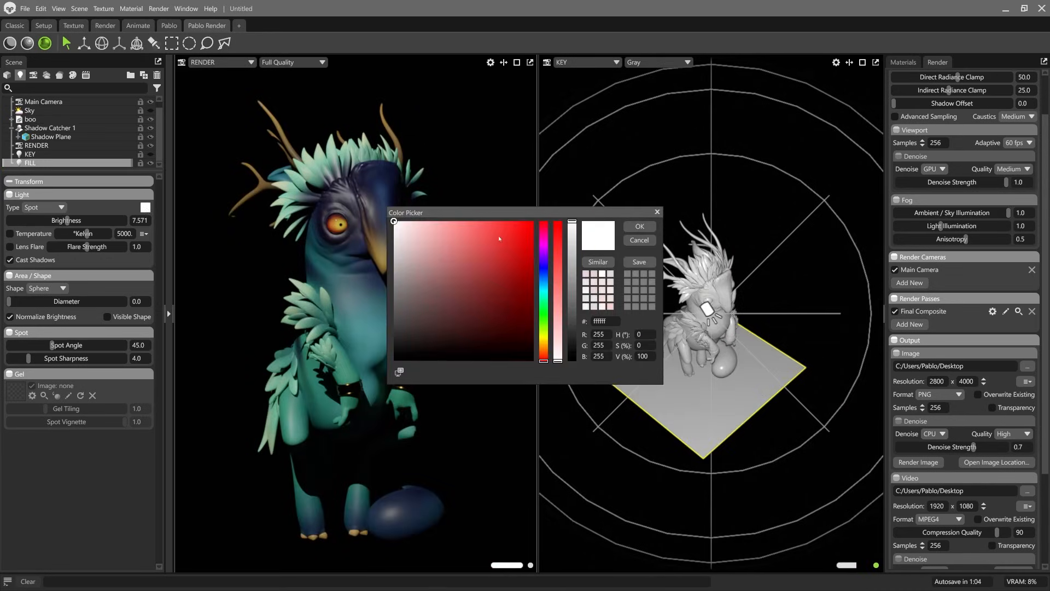
pyautogui.click(530, 223)
pyautogui.click(640, 226)
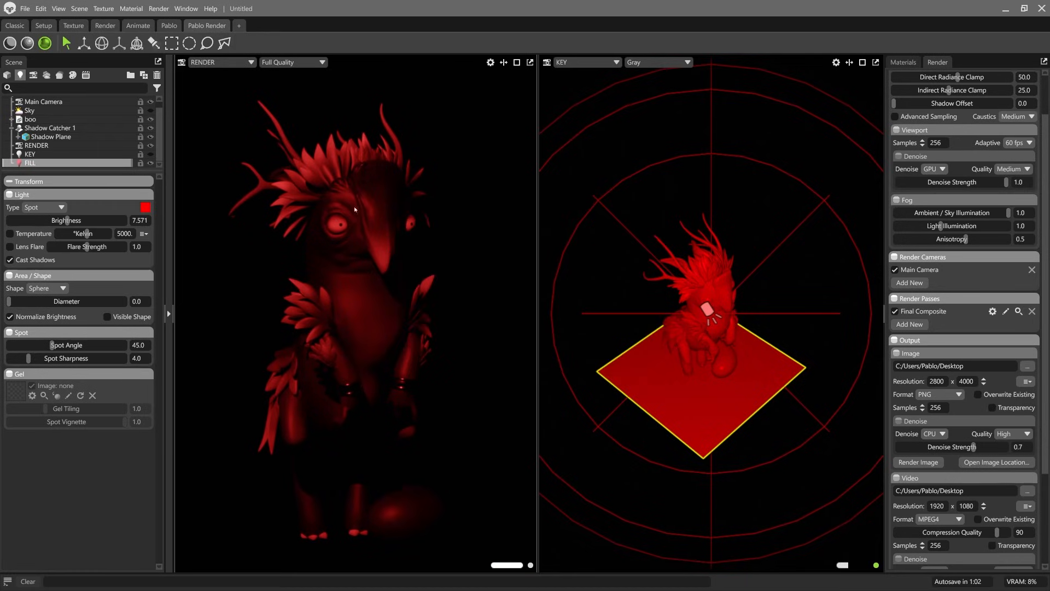
# Step: Look through the FILL light in the second viewport and orbit it to the creature's opposite side, lighting the beak and chest
pyautogui.click(586, 62)
pyautogui.moveTo(591, 83)
pyautogui.click(648, 93)
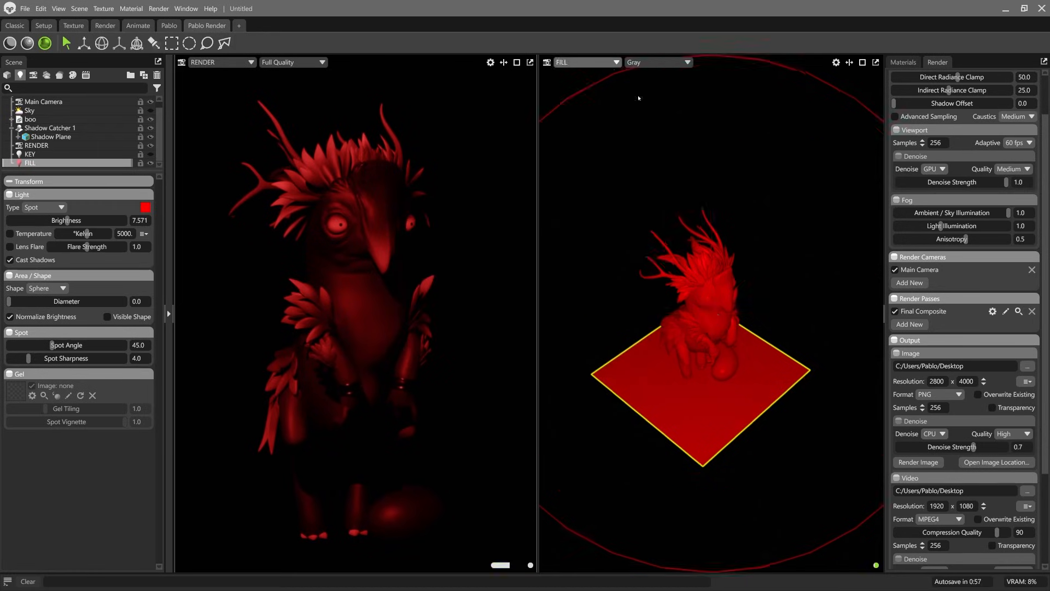
pyautogui.moveTo(788, 315); pyautogui.dragTo(745, 285)
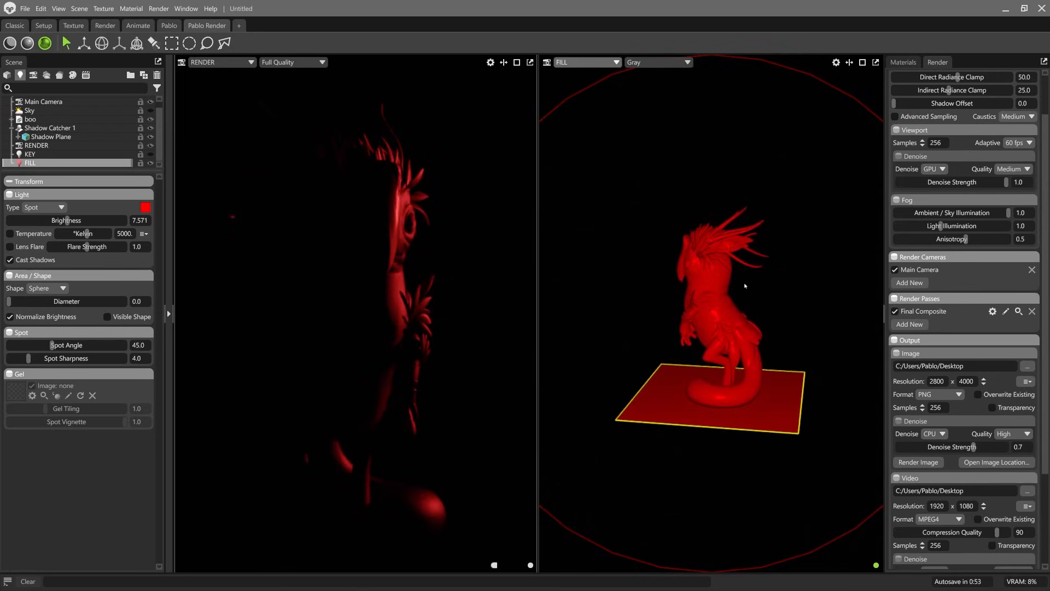
pyautogui.moveTo(574, 319); pyautogui.dragTo(723, 294)
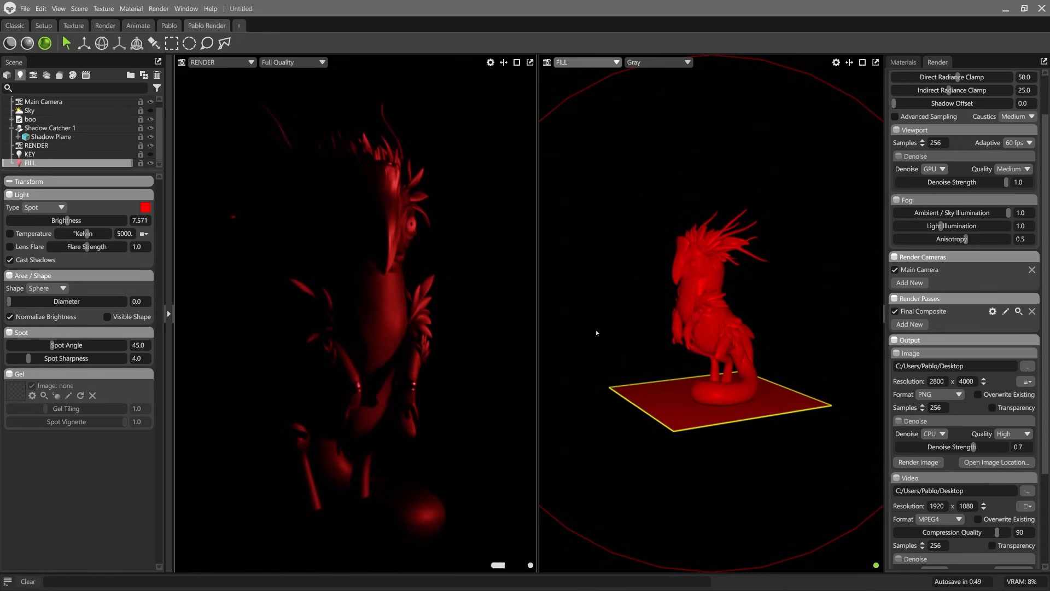
pyautogui.moveTo(711, 331)
pyautogui.mouseDown()
pyautogui.moveTo(725, 333)
pyautogui.moveTo(716, 332)
pyautogui.mouseUp()
# Step: Soften the FILL light with a diameter of about 253.3 and shift it slightly farther around the creature's side
pyautogui.moveTo(8, 301); pyautogui.dragTo(101, 301)
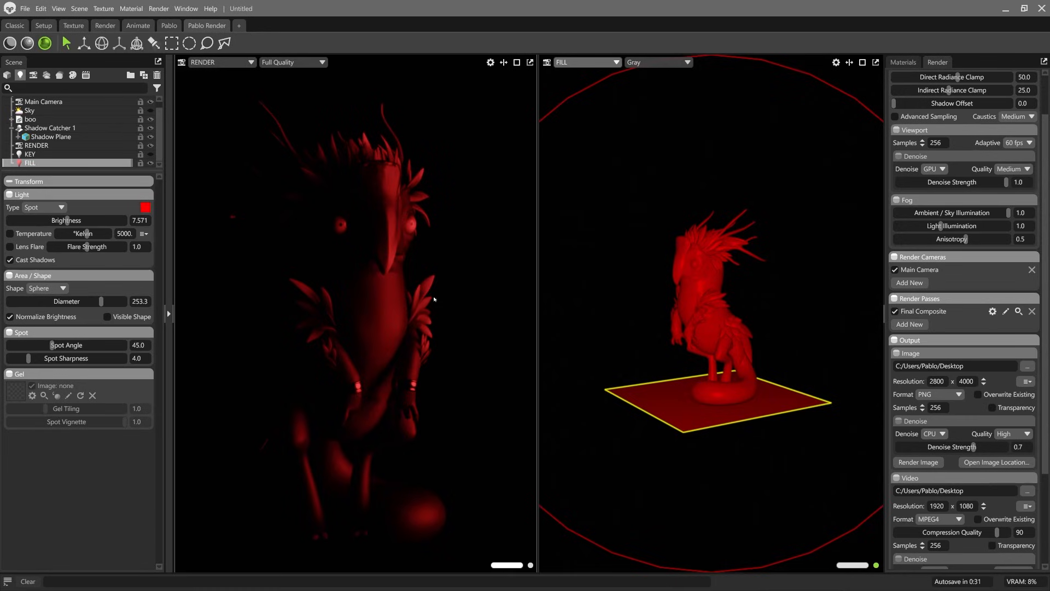
pyautogui.moveTo(668, 282); pyautogui.dragTo(689, 277)
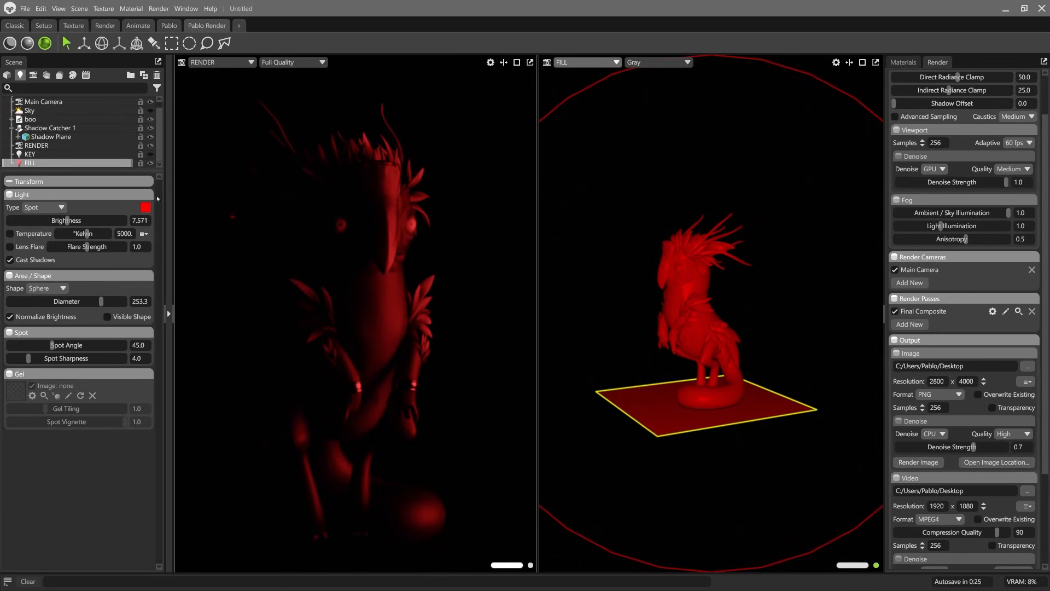
pyautogui.moveTo(595, 277)
pyautogui.mouseDown()
pyautogui.moveTo(619, 284)
pyautogui.moveTo(607, 289)
pyautogui.moveTo(615, 281)
pyautogui.mouseUp()
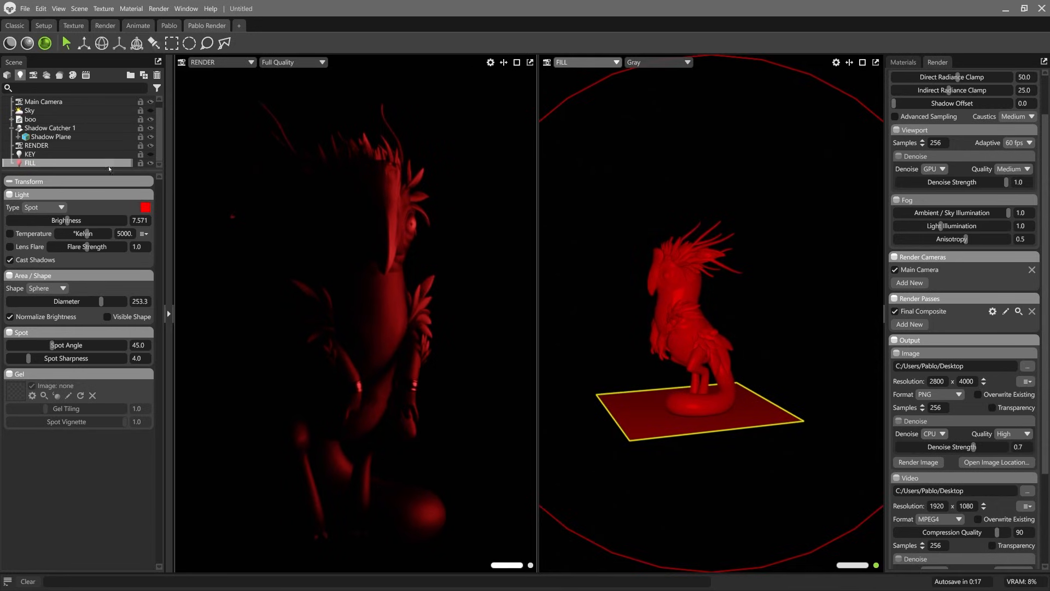
# Step: Show the KEY light again and toggle the FILL light's visibility to compare their combined lighting
pyautogui.click(151, 154)
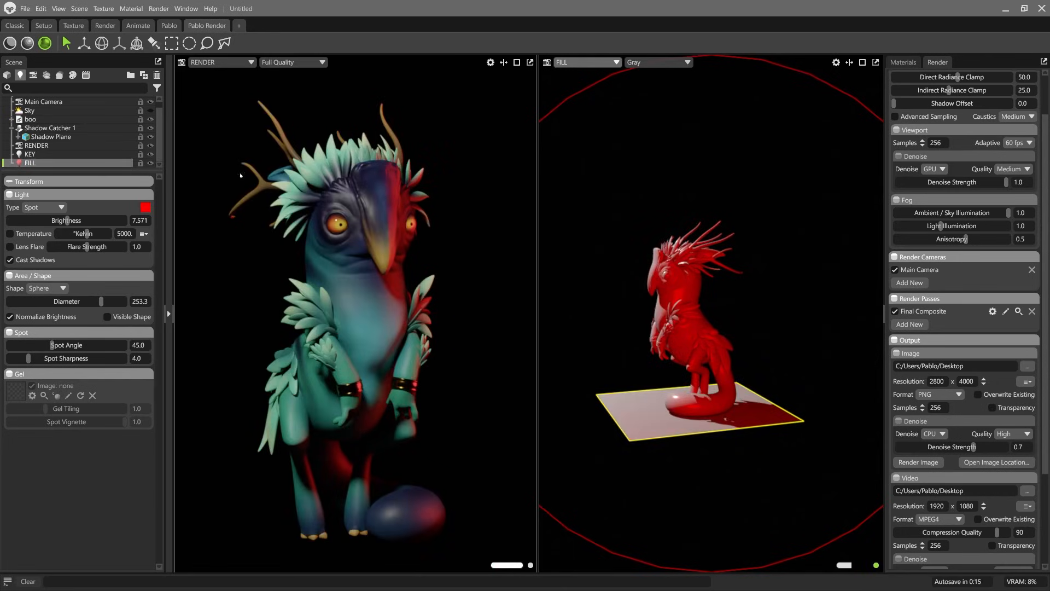
pyautogui.click(151, 163)
pyautogui.click(151, 163)
pyautogui.click(150, 163)
pyautogui.click(151, 163)
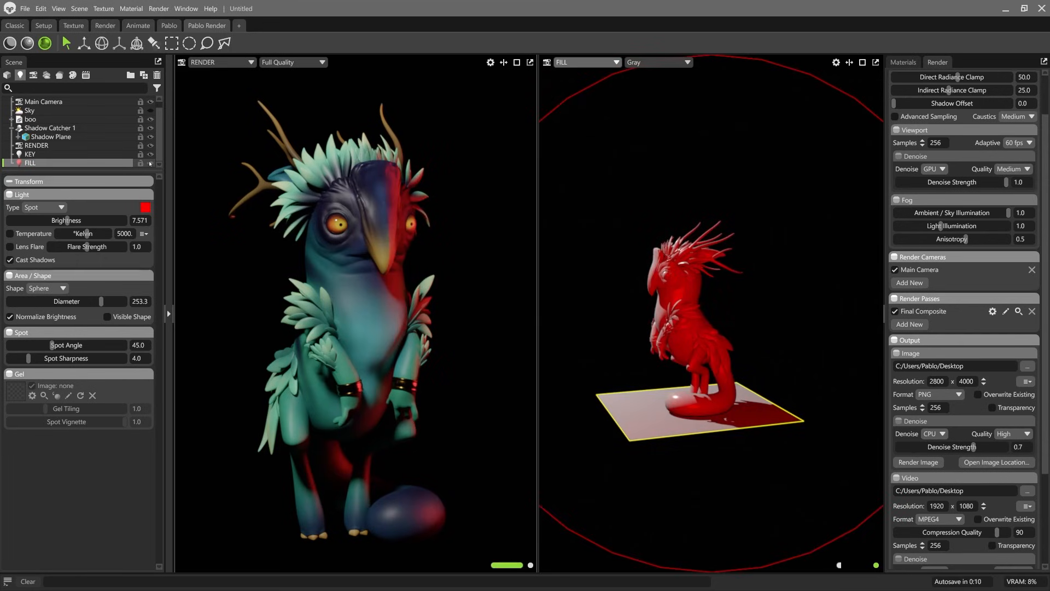
# Step: Change the FILL light's colour to near-white f6ecec and lower its brightness to about 6.722
pyautogui.click(146, 210)
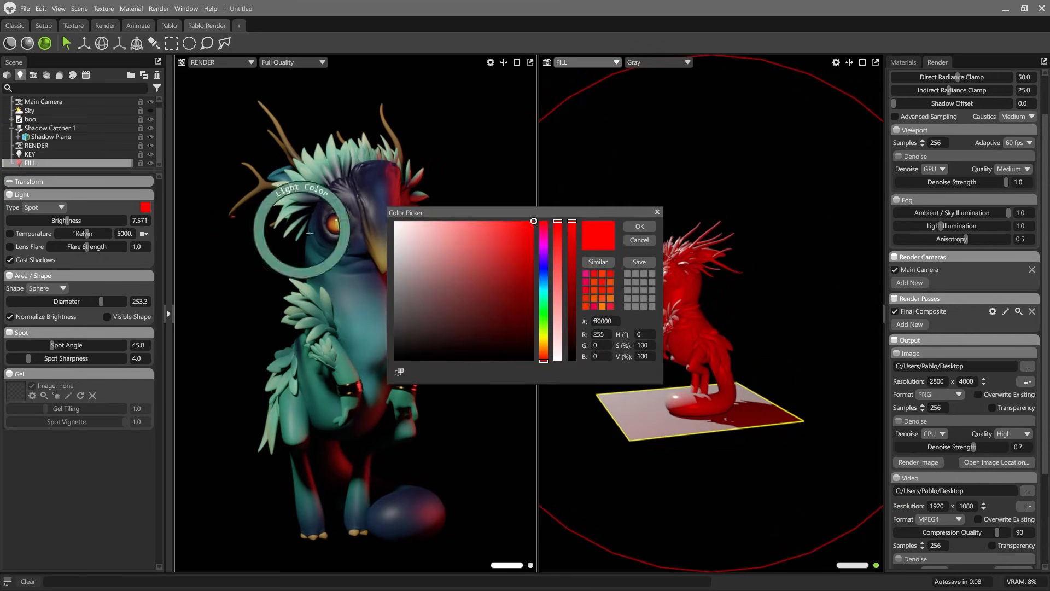
pyautogui.moveTo(447, 228); pyautogui.dragTo(399, 226)
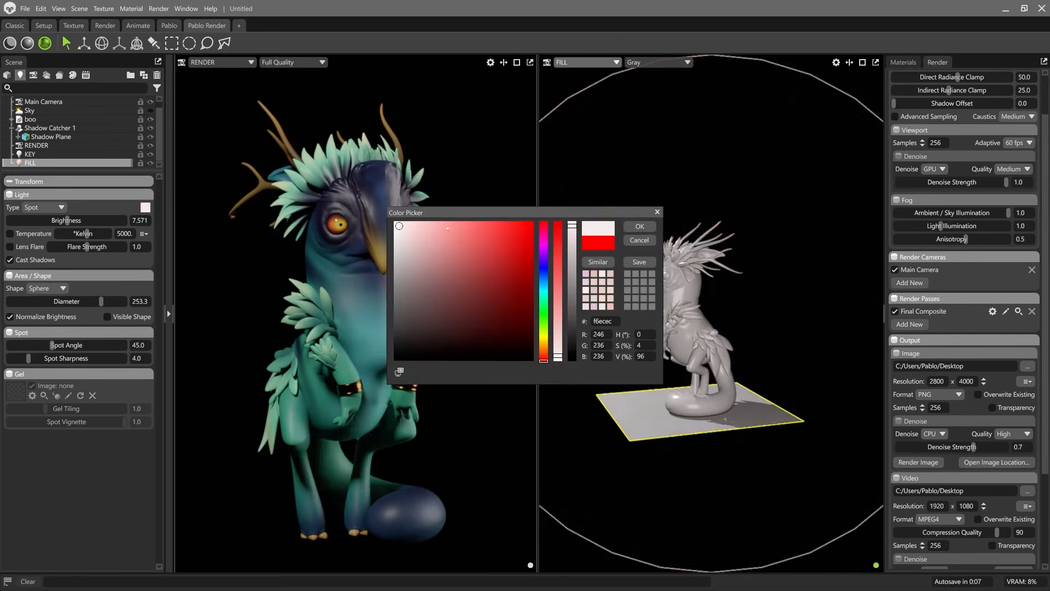
pyautogui.click(640, 226)
pyautogui.moveTo(71, 220)
pyautogui.mouseDown()
pyautogui.moveTo(44, 221)
pyautogui.moveTo(60, 220)
pyautogui.mouseUp()
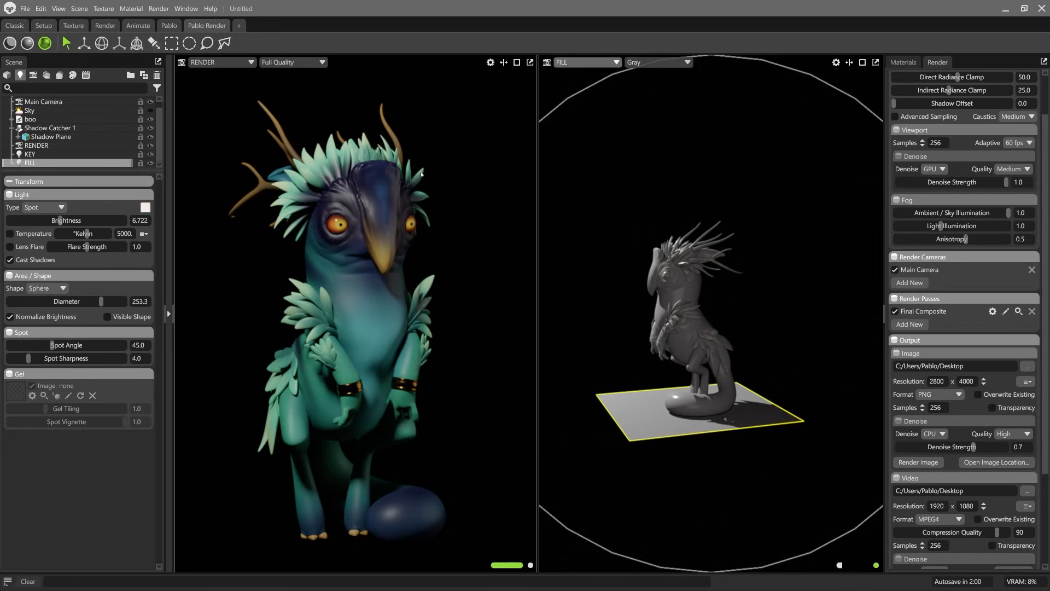
# Step: Toggle the FILL light off and on to compare the creature with and without the softer fill
pyautogui.click(151, 163)
pyautogui.click(151, 163)
pyautogui.click(151, 163)
pyautogui.click(151, 163)
pyautogui.click(151, 163)
pyautogui.click(151, 163)
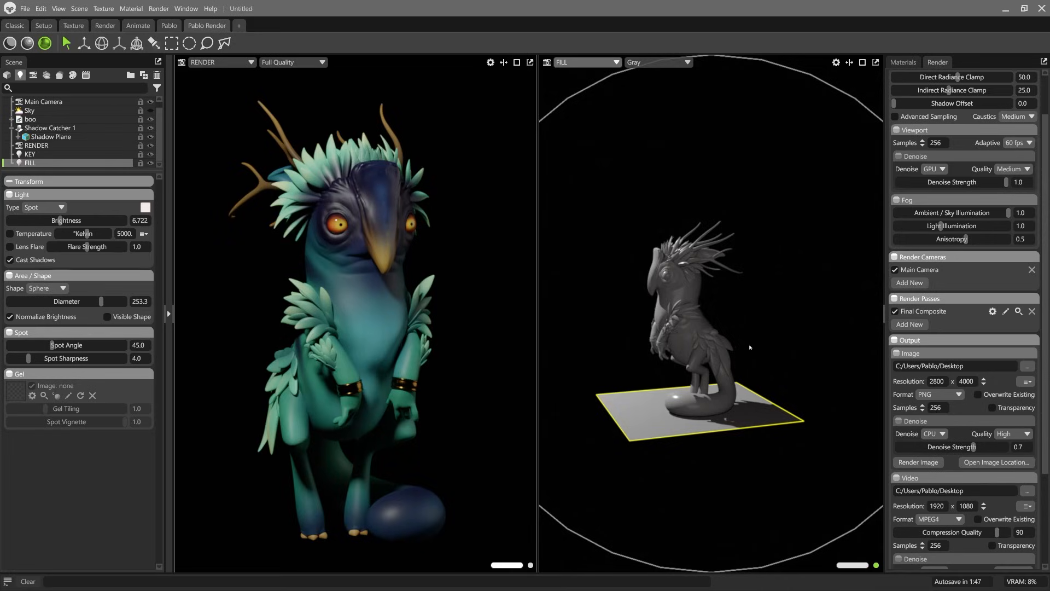
# Step: Shift the FILL light slightly around the creature, and look through the KEY light to nudge its position
pyautogui.moveTo(705, 310); pyautogui.dragTo(709, 340)
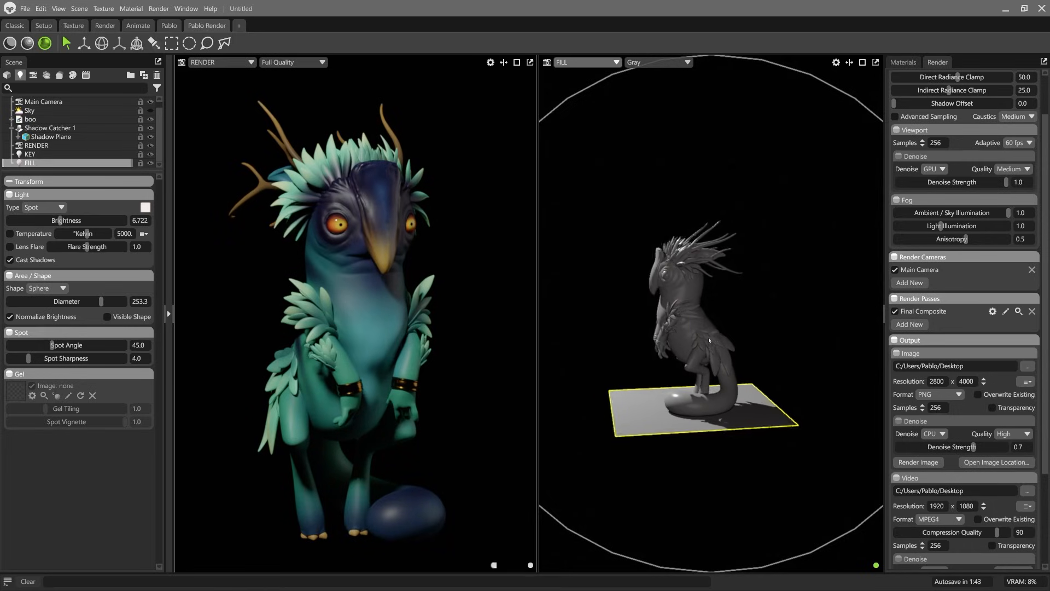
pyautogui.click(585, 62)
pyautogui.moveTo(583, 84)
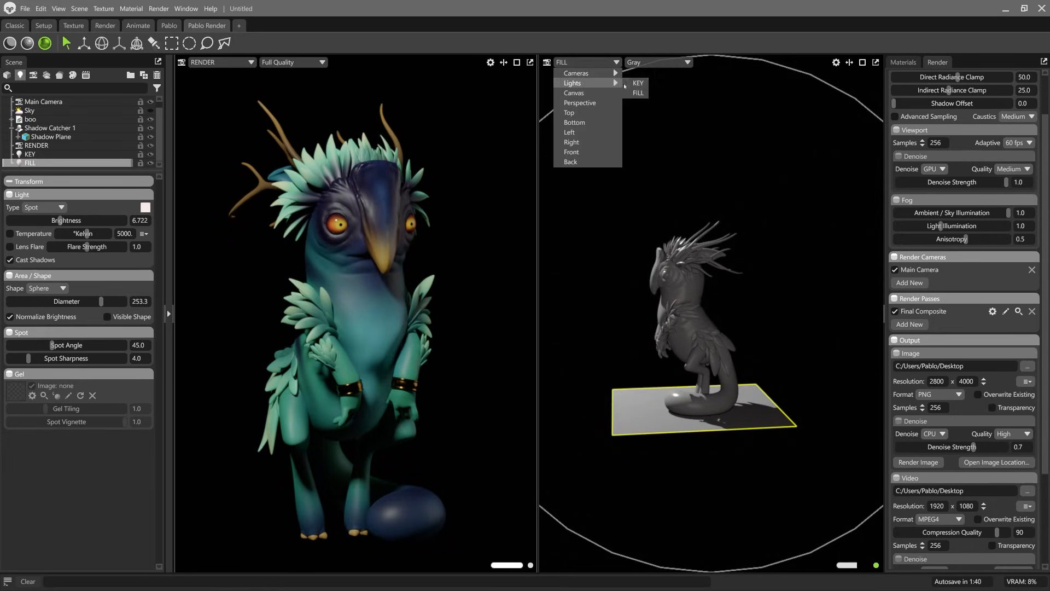
pyautogui.click(635, 83)
pyautogui.scroll(2, 735, 284)
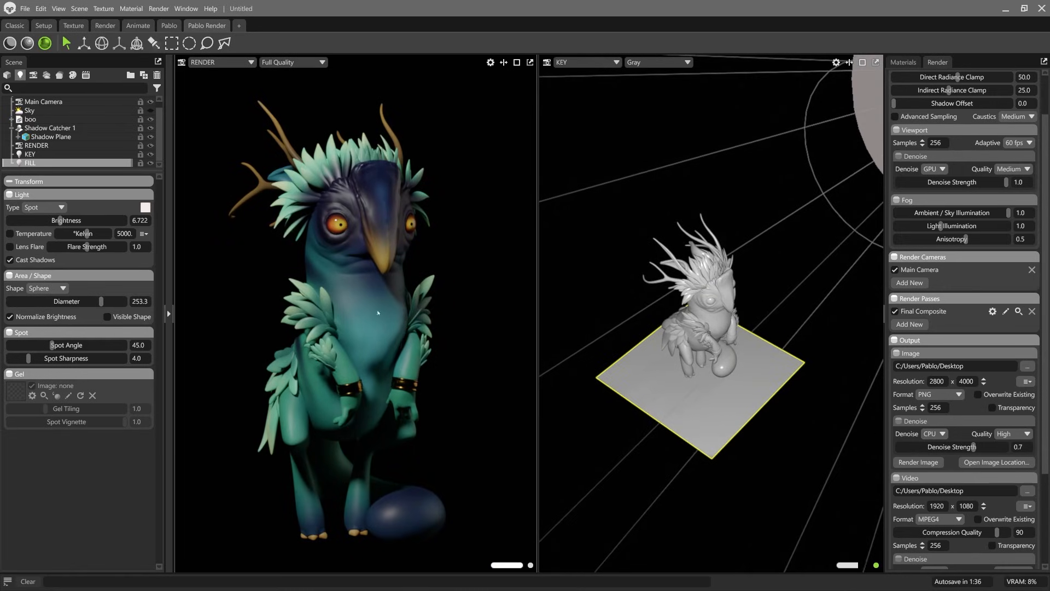
pyautogui.keyDown('alt'); pyautogui.moveTo(668, 368); pyautogui.dragTo(661, 370); pyautogui.keyUp('alt')
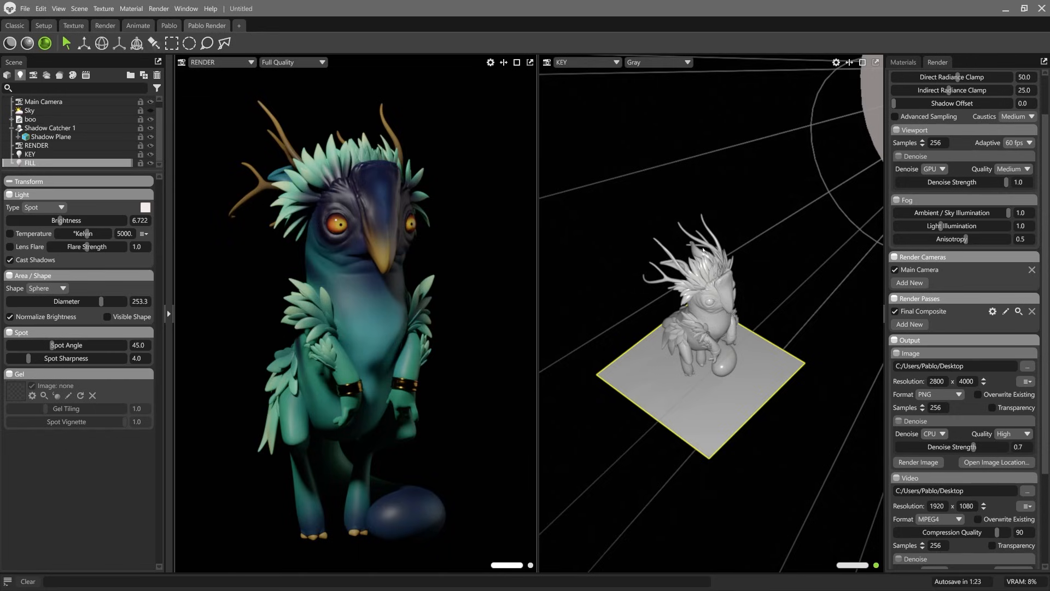
# Step: Add another spot light to the scene and name it EDGE
pyautogui.click(20, 75)
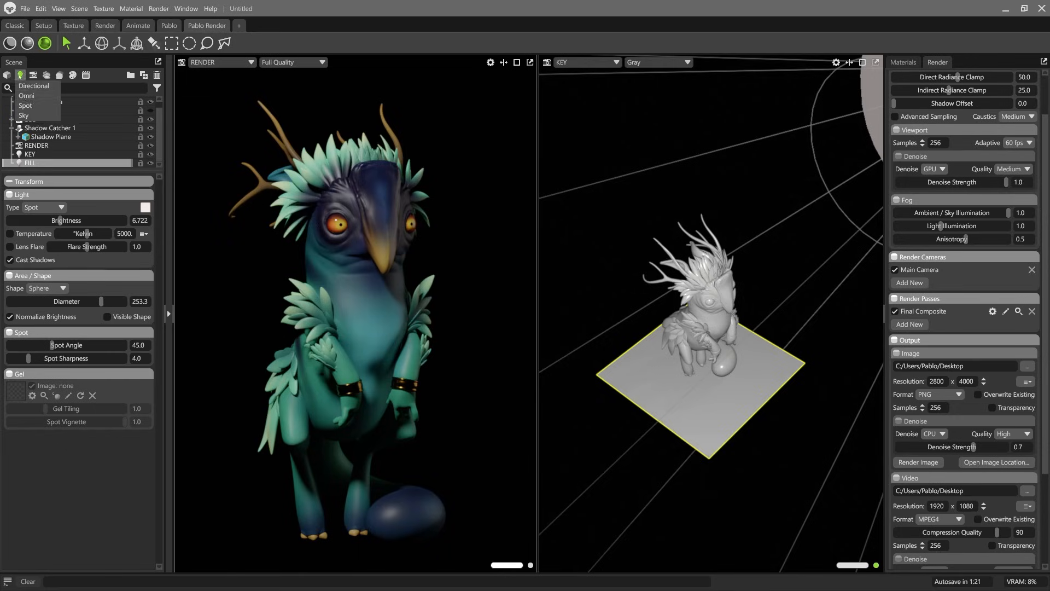
pyautogui.click(26, 96)
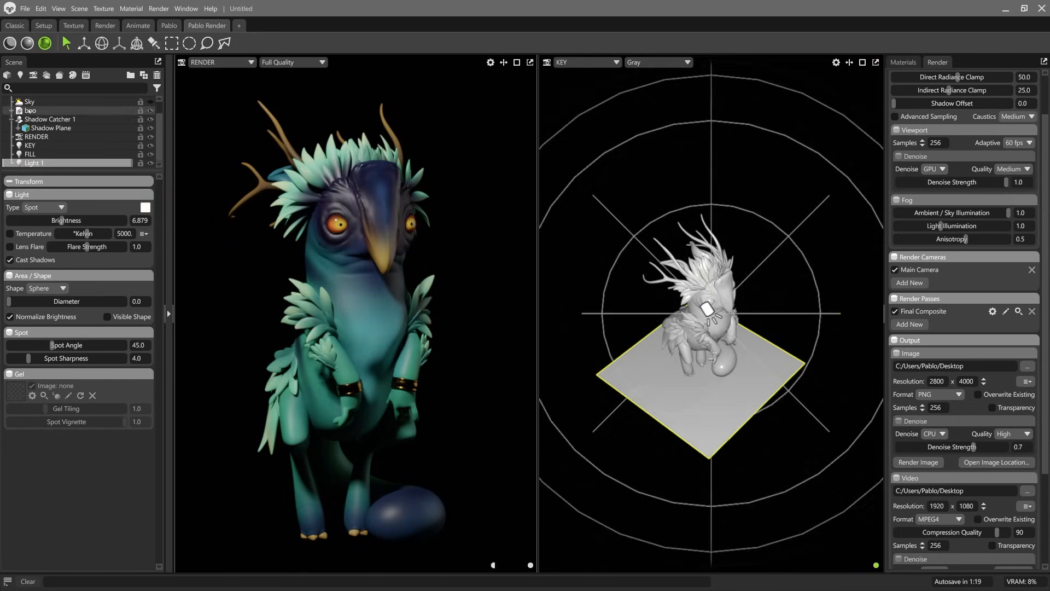
pyautogui.doubleClick(43, 164)
pyautogui.write('E')
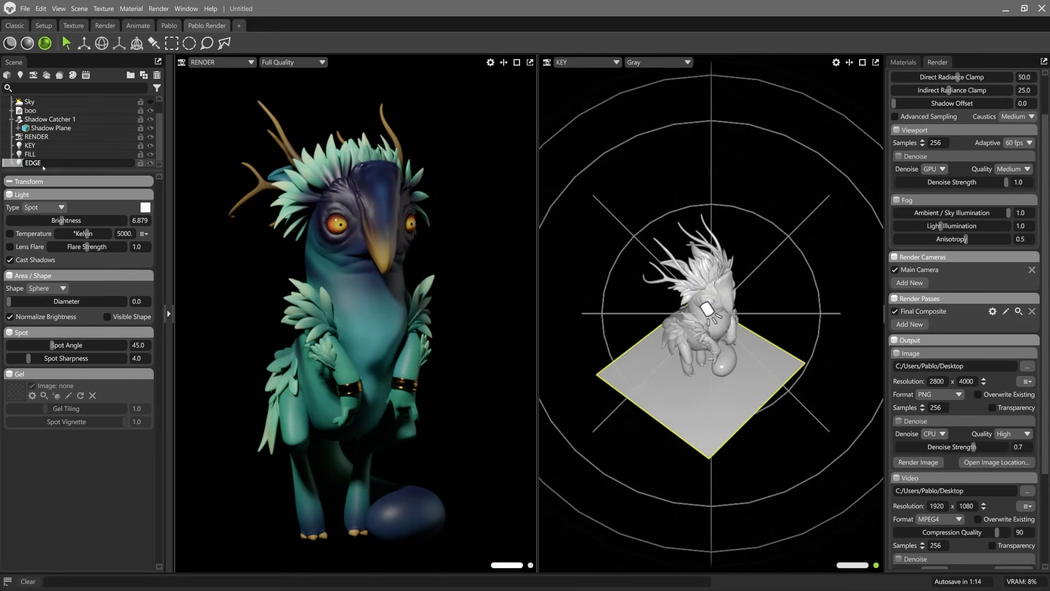
pyautogui.write('lGE')
pyautogui.press('Return')
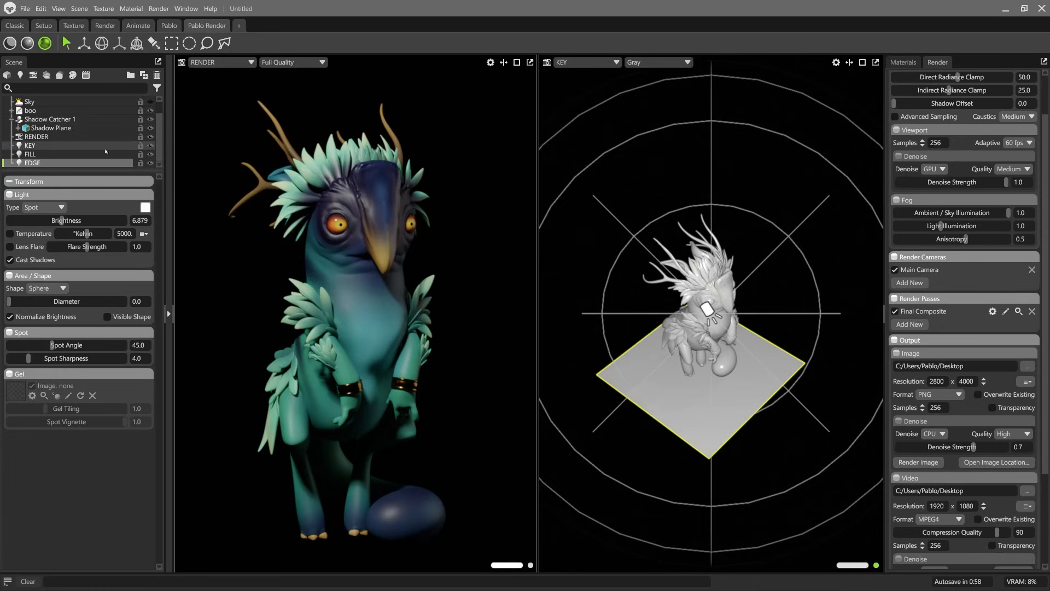
# Step: Set the EDGE light's colour to pure red
pyautogui.click(145, 208)
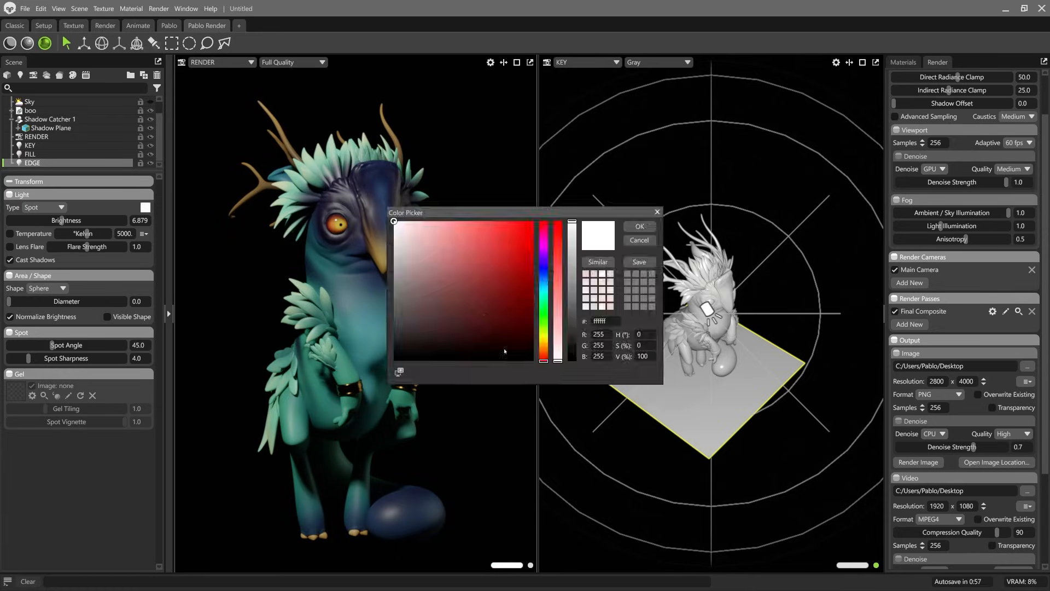
pyautogui.click(544, 274)
pyautogui.click(534, 221)
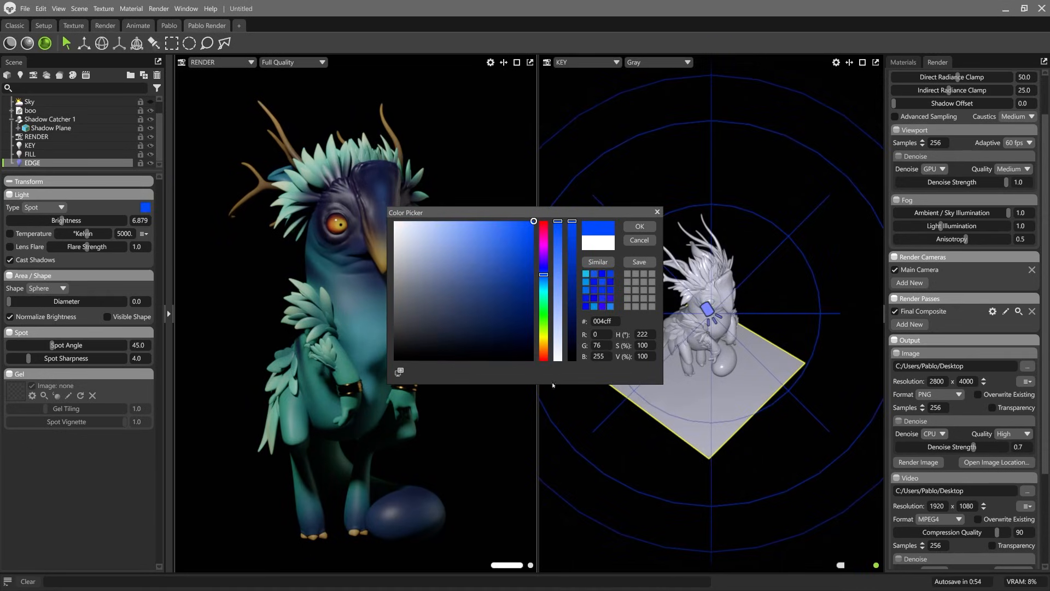
pyautogui.moveTo(544, 271); pyautogui.dragTo(544, 221)
pyautogui.click(639, 226)
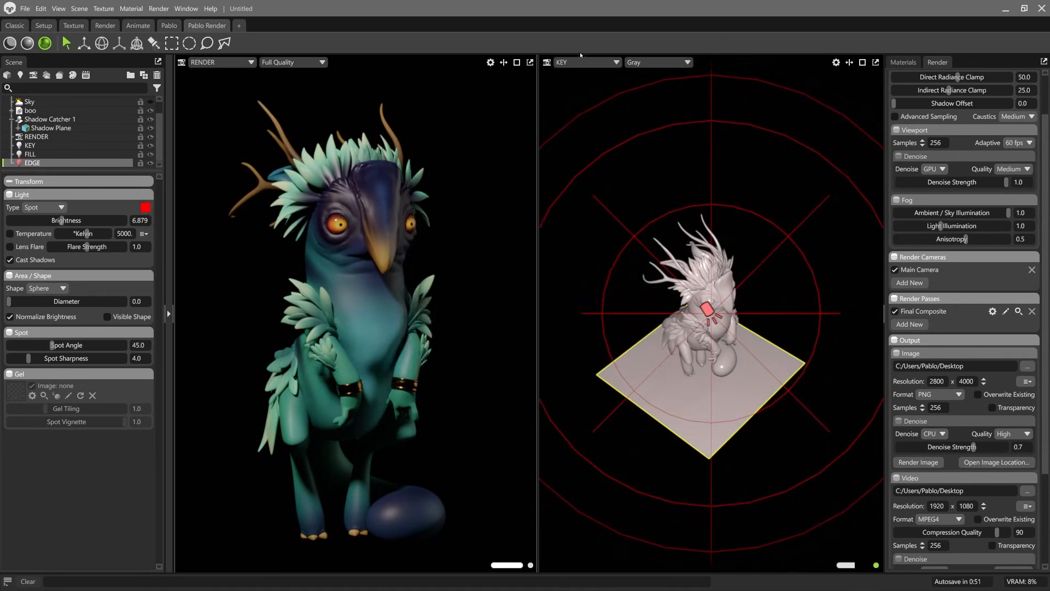
# Step: Look through the EDGE light with the KEY and FILL lights hidden, and swing it around behind the creature
pyautogui.click(585, 62)
pyautogui.moveTo(572, 83)
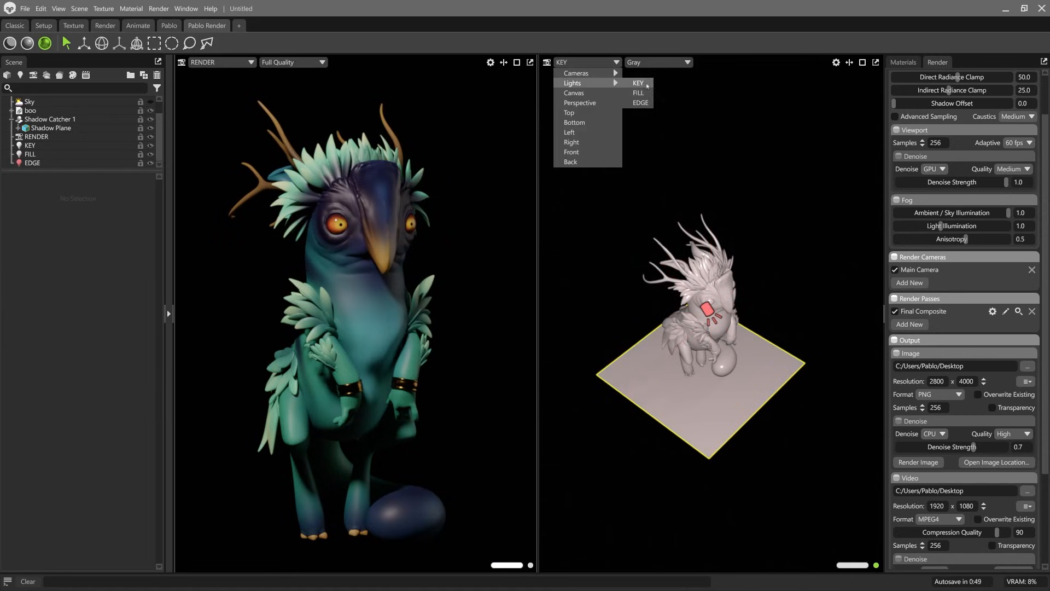
pyautogui.click(640, 103)
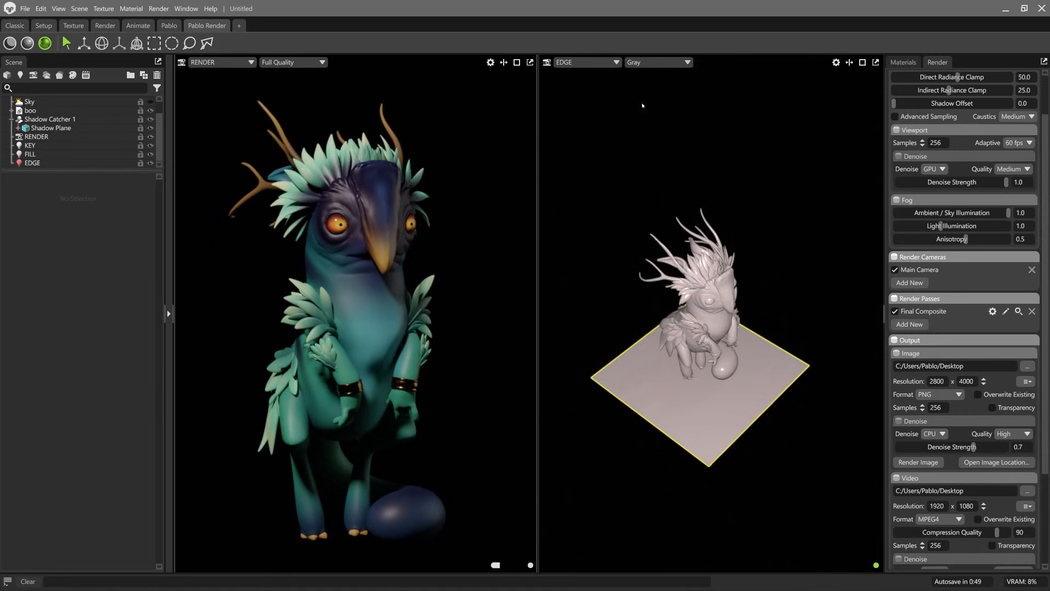
pyautogui.click(150, 145)
pyautogui.moveTo(638, 254); pyautogui.dragTo(655, 293, button='middle')
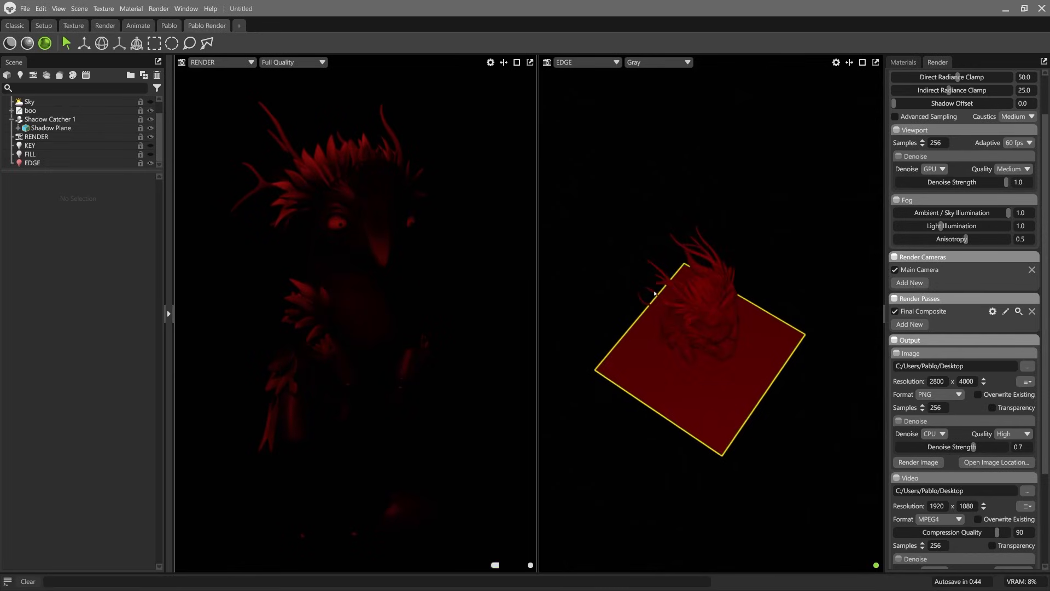
pyautogui.keyDown('alt'); pyautogui.moveTo(654, 293); pyautogui.dragTo(794, 287); pyautogui.keyUp('alt')
pyautogui.scroll(-2, 793, 287)
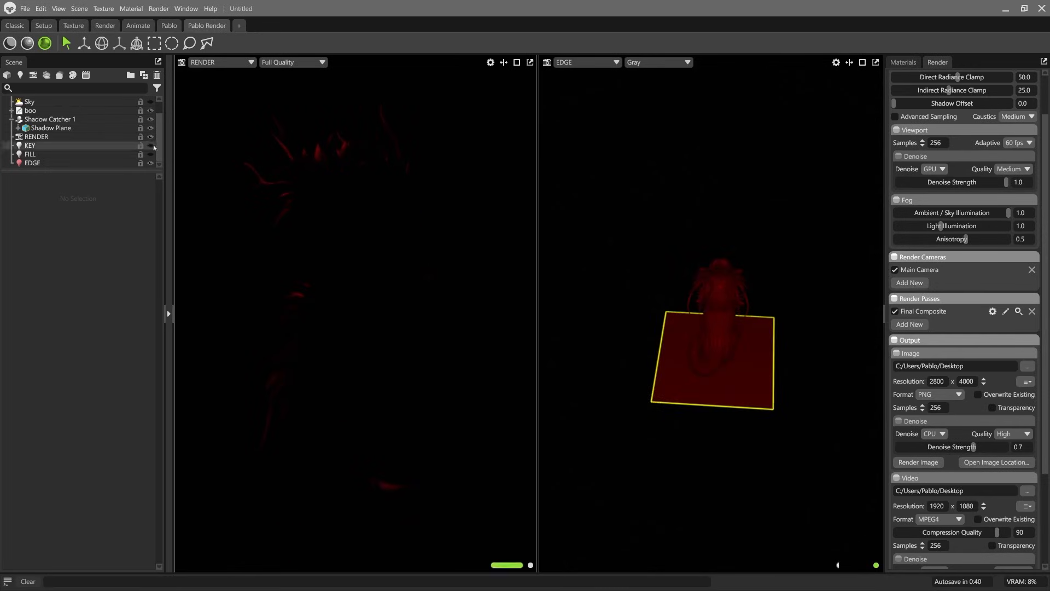
# Step: Raise the EDGE light's brightness to about 8.915 and refine its position behind the creature to rim its silhouette
pyautogui.click(103, 163)
pyautogui.keyDown('alt'); pyautogui.moveTo(710, 300); pyautogui.dragTo(678, 298); pyautogui.keyUp('alt')
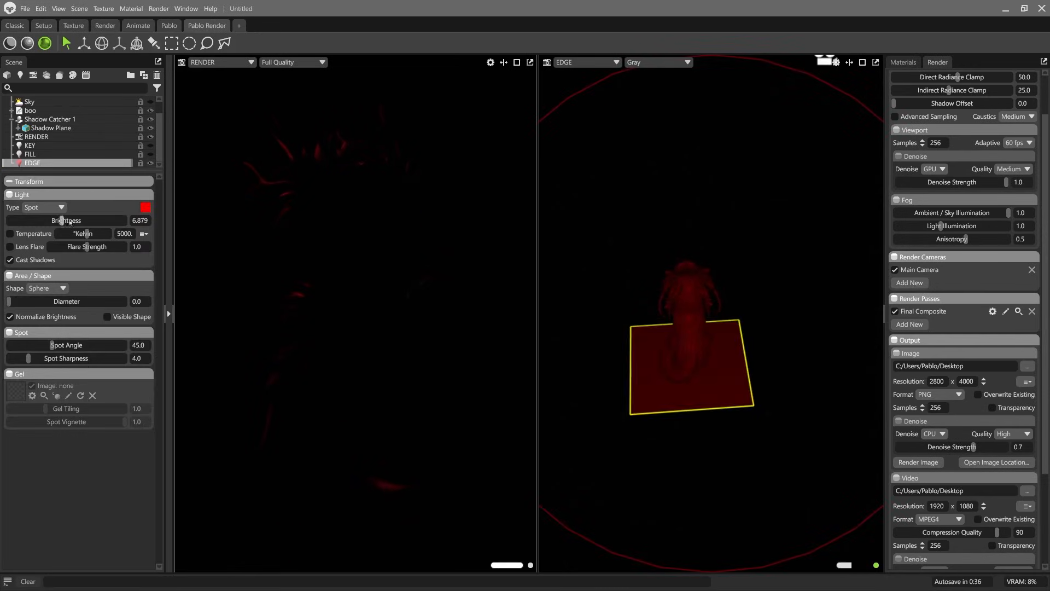
pyautogui.moveTo(69, 222); pyautogui.dragTo(79, 220)
pyautogui.moveTo(636, 284)
pyautogui.keyDown('alt'); pyautogui.mouseDown()
pyautogui.moveTo(650, 285)
pyautogui.moveTo(635, 288)
pyautogui.mouseUp(); pyautogui.keyUp('alt')
pyautogui.keyDown('alt'); pyautogui.moveTo(819, 308); pyautogui.dragTo(778, 252); pyautogui.keyUp('alt')
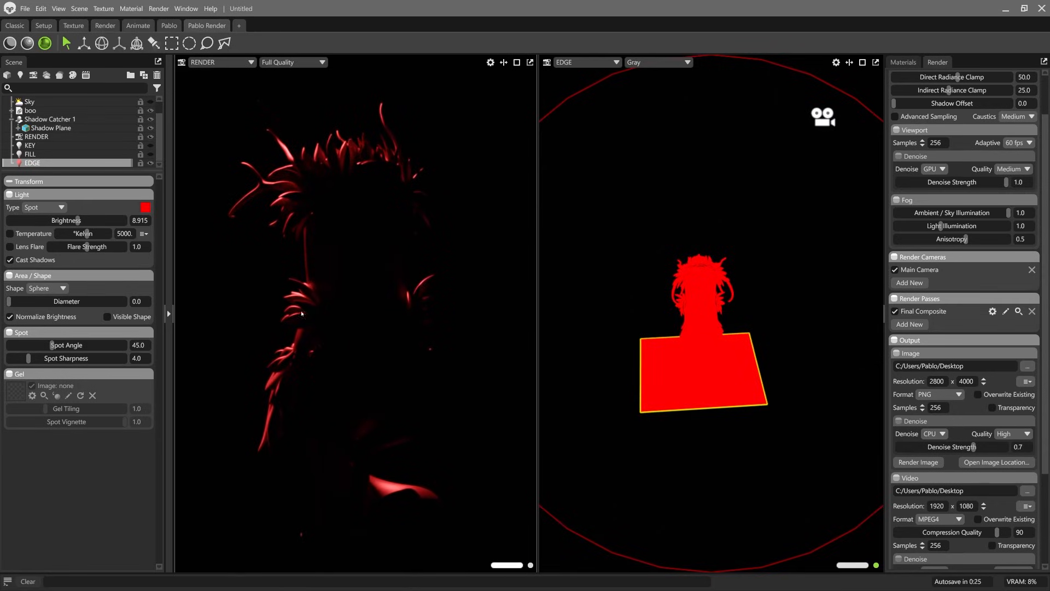
# Step: Show the FILL and KEY lights again and nudge the EDGE light's position behind the creature
pyautogui.click(151, 155)
pyautogui.click(150, 146)
pyautogui.moveTo(721, 265)
pyautogui.keyDown('alt'); pyautogui.mouseDown()
pyautogui.moveTo(727, 274)
pyautogui.moveTo(734, 257)
pyautogui.mouseUp(); pyautogui.keyUp('alt')
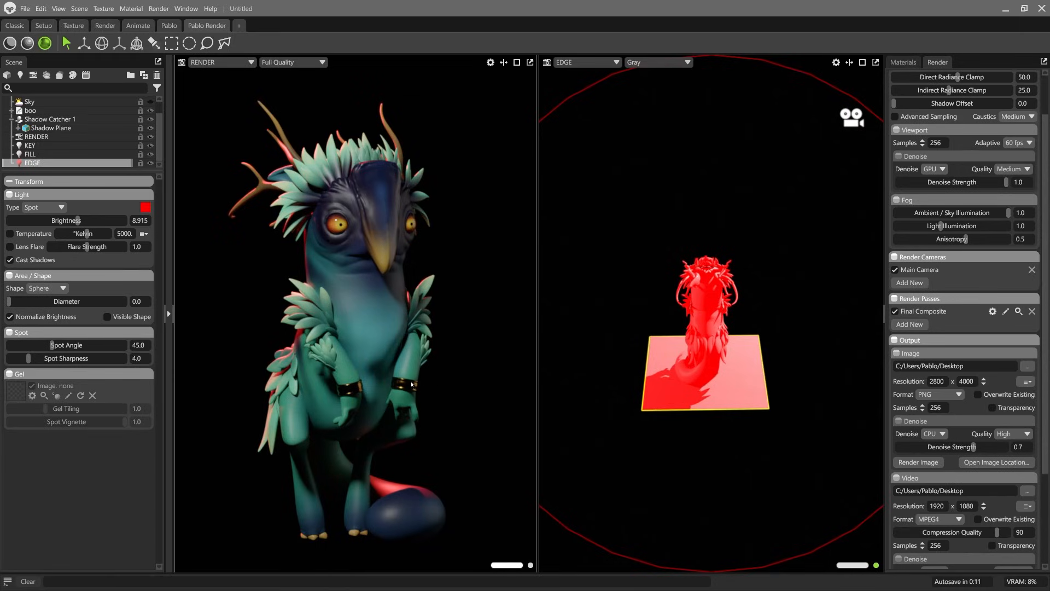
# Step: Soften the EDGE light with a diameter of about 210.9 and change its colour to white ffffff
pyautogui.moveTo(9, 301); pyautogui.dragTo(96, 302)
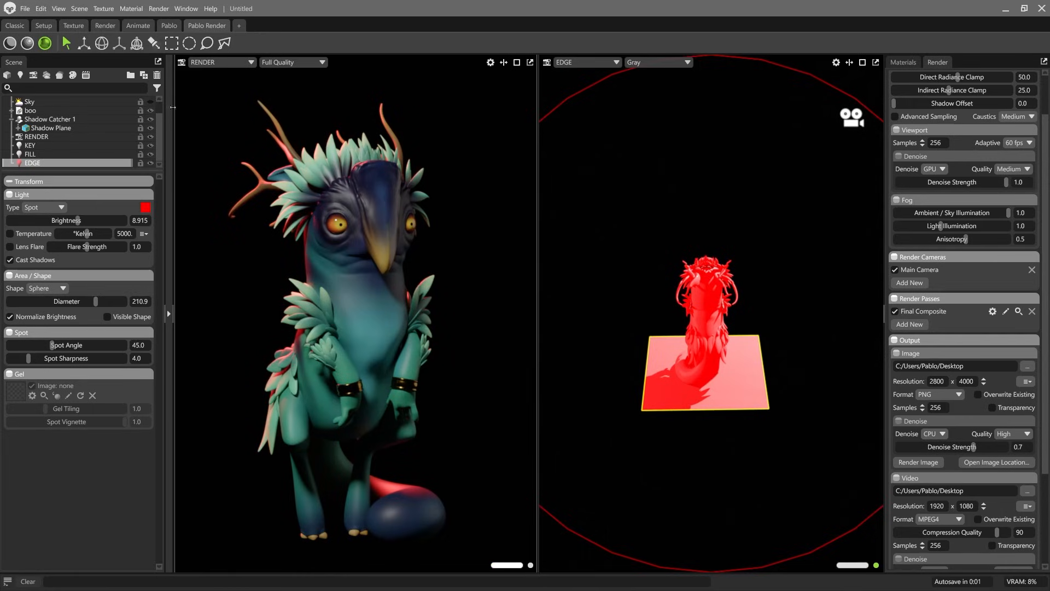
pyautogui.click(145, 207)
pyautogui.click(394, 222)
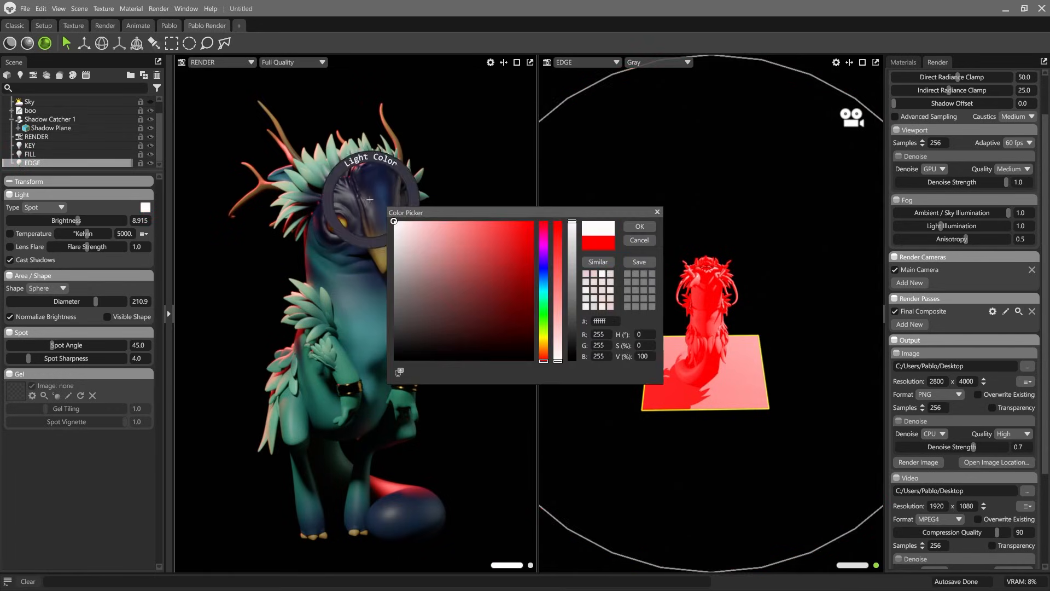
pyautogui.click(638, 226)
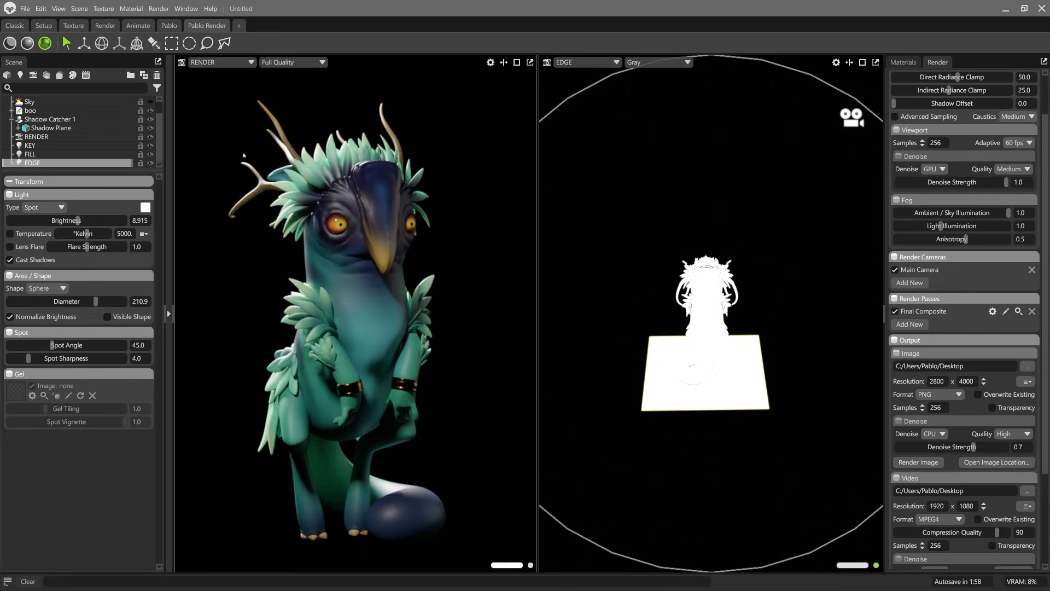
# Step: Lower the EDGE light's brightness to about 8.632 and toggle its visibility to compare the rim lighting
pyautogui.moveTo(78, 220); pyautogui.dragTo(76, 220)
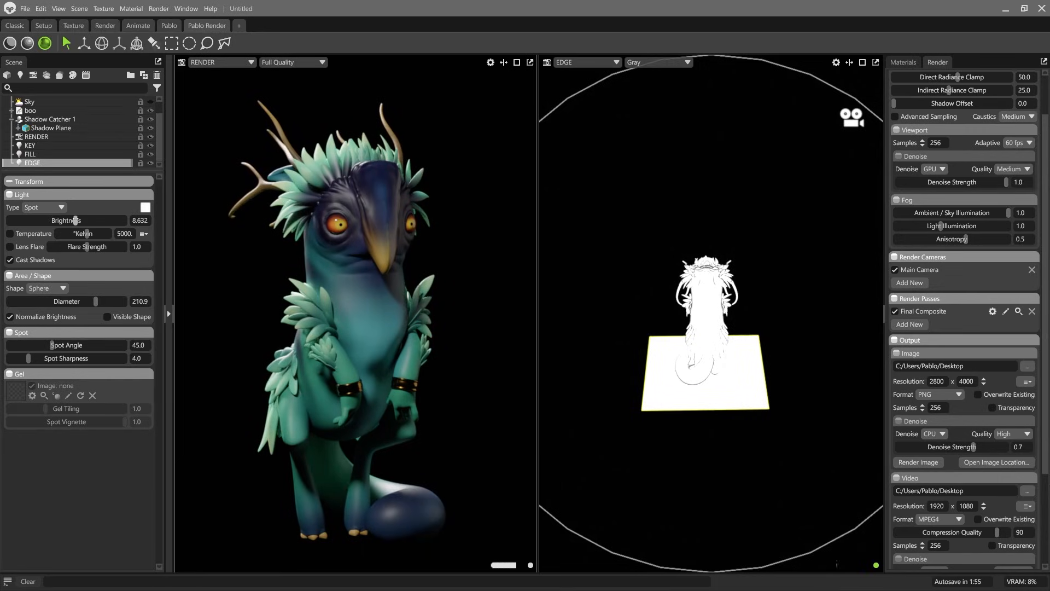
pyautogui.click(151, 162)
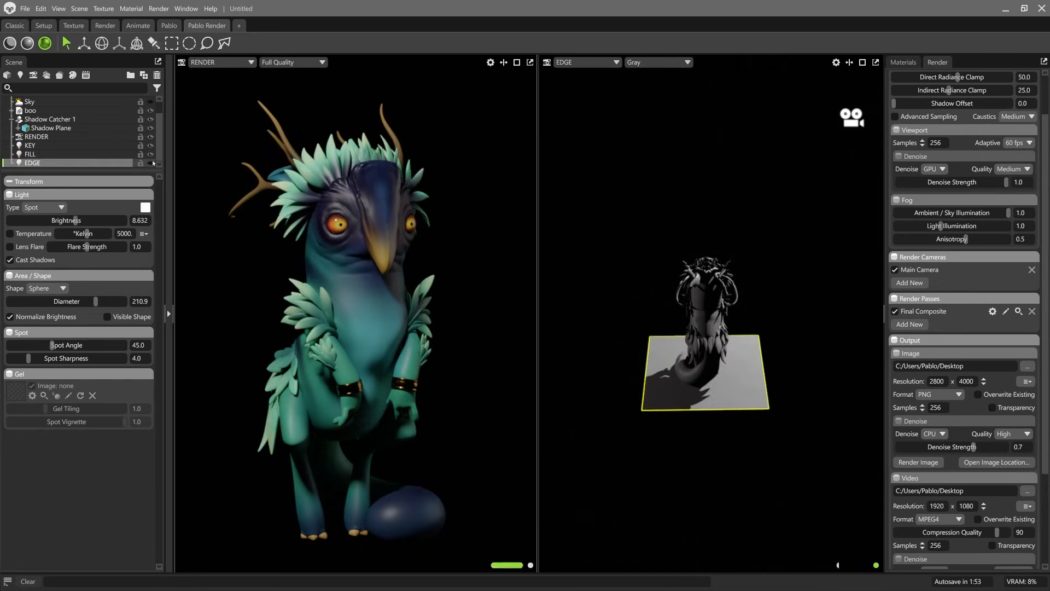
pyautogui.click(152, 162)
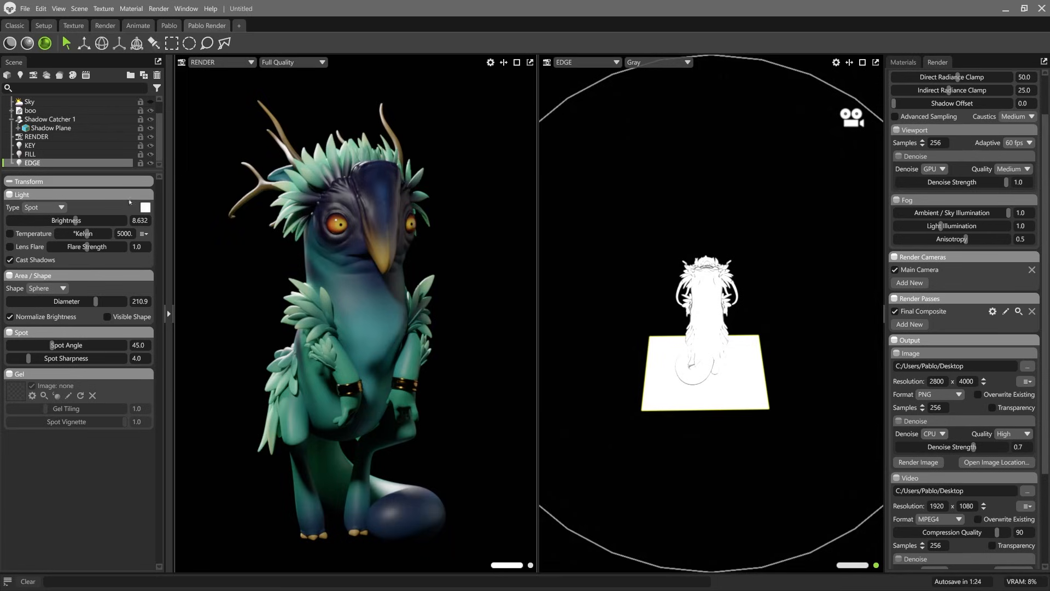
# Step: Show the Sky light again and lower its brightness to about 0.154
pyautogui.scroll(2, 148, 124)
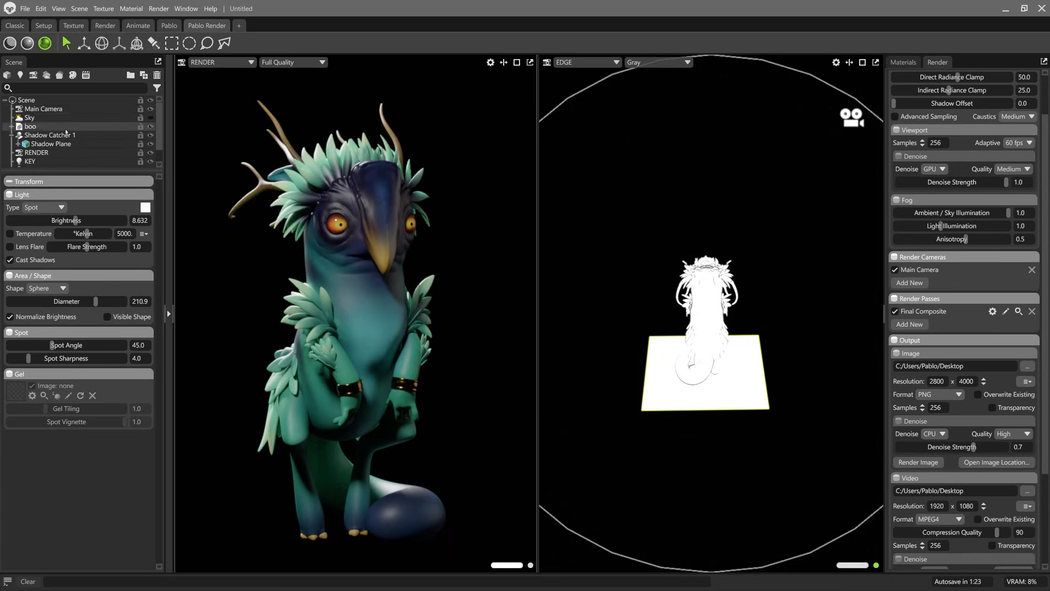
pyautogui.click(150, 118)
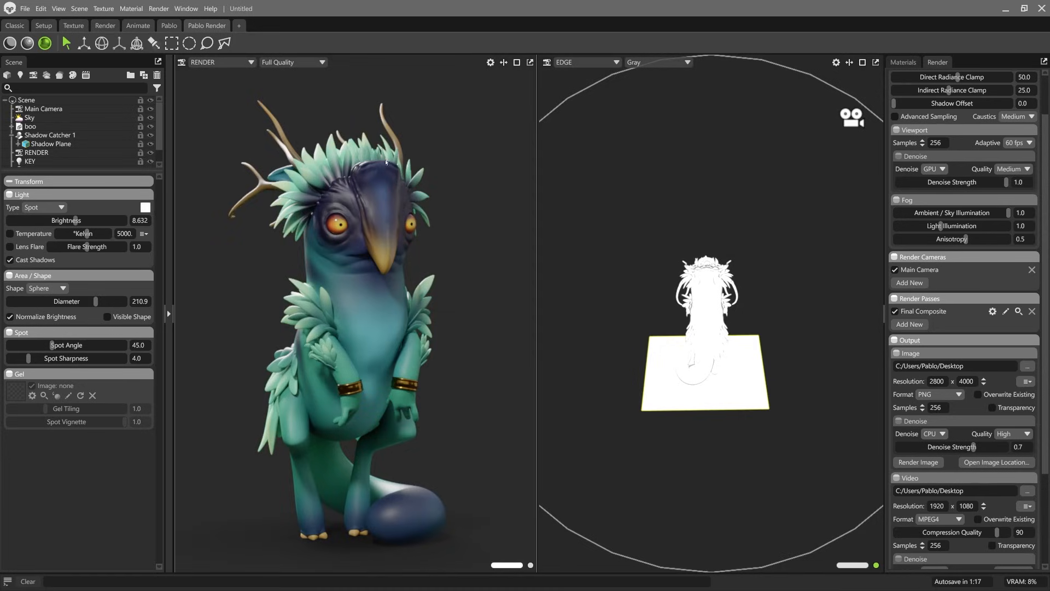
pyautogui.click(42, 120)
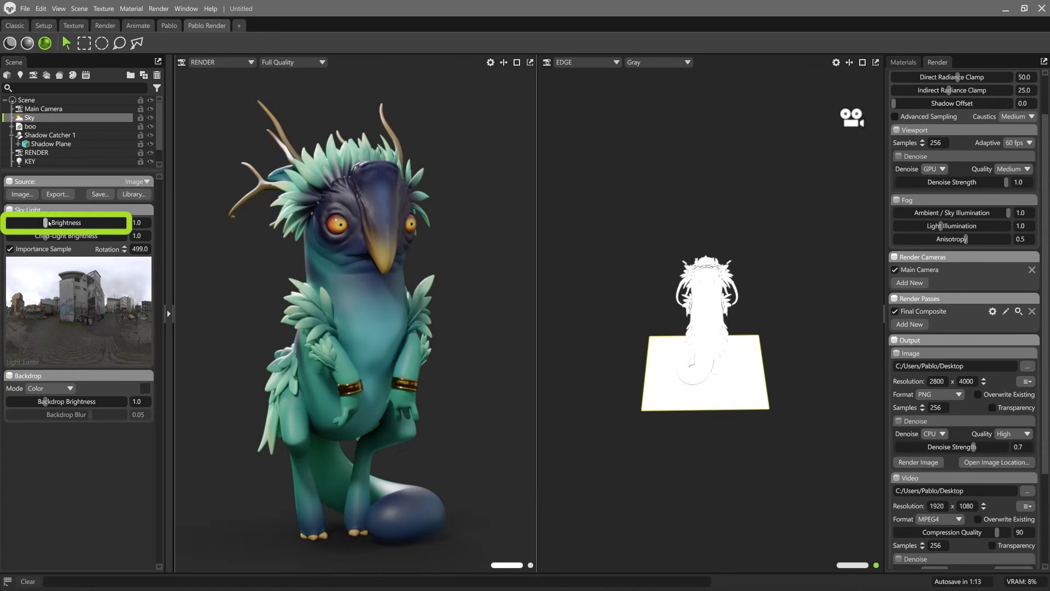
pyautogui.moveTo(45, 222); pyautogui.dragTo(31, 222)
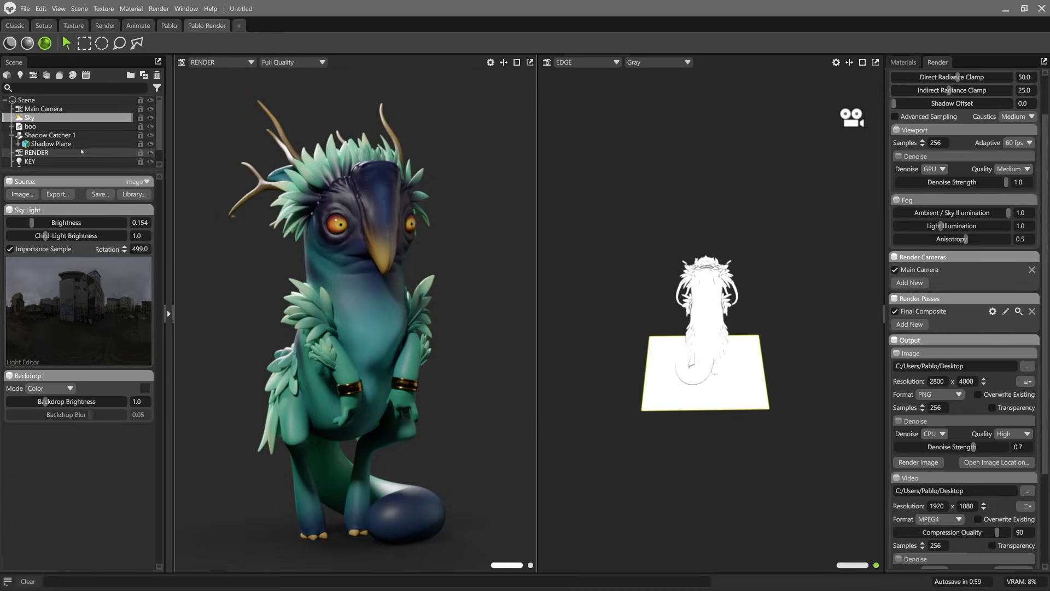
# Step: Hide the KEY, FILL and EDGE lights to examine the dim Sky lighting alone, and show them again
pyautogui.scroll(-2, 60, 159)
pyautogui.click(150, 146)
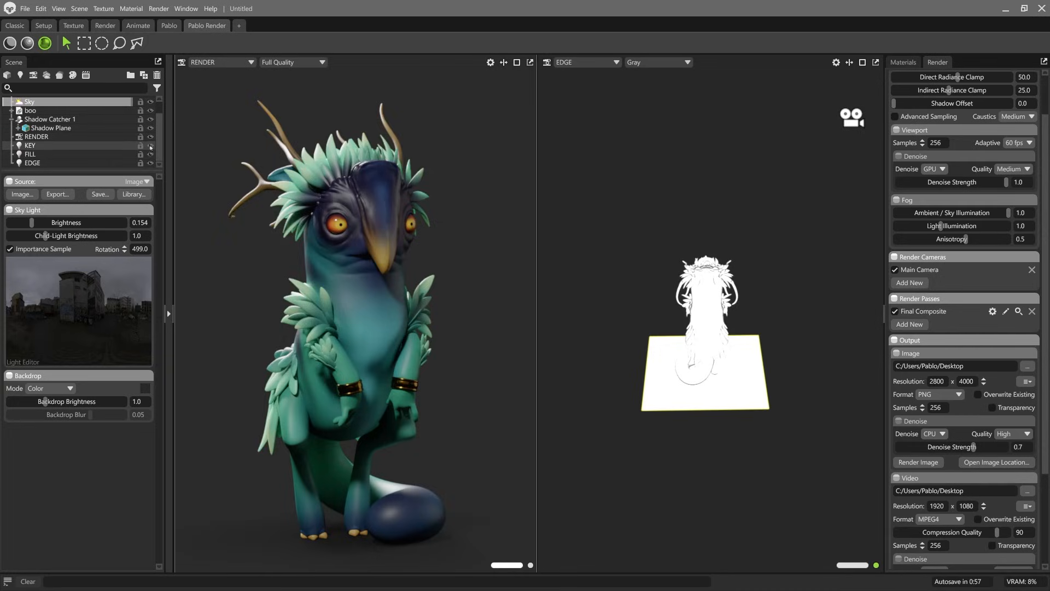
pyautogui.click(150, 163)
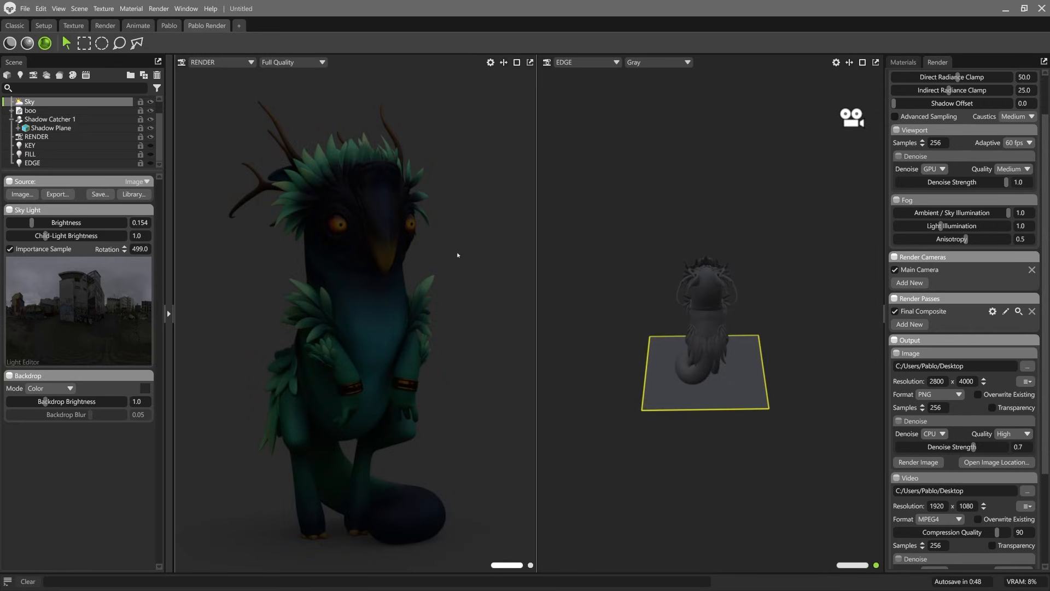
pyautogui.click(151, 146)
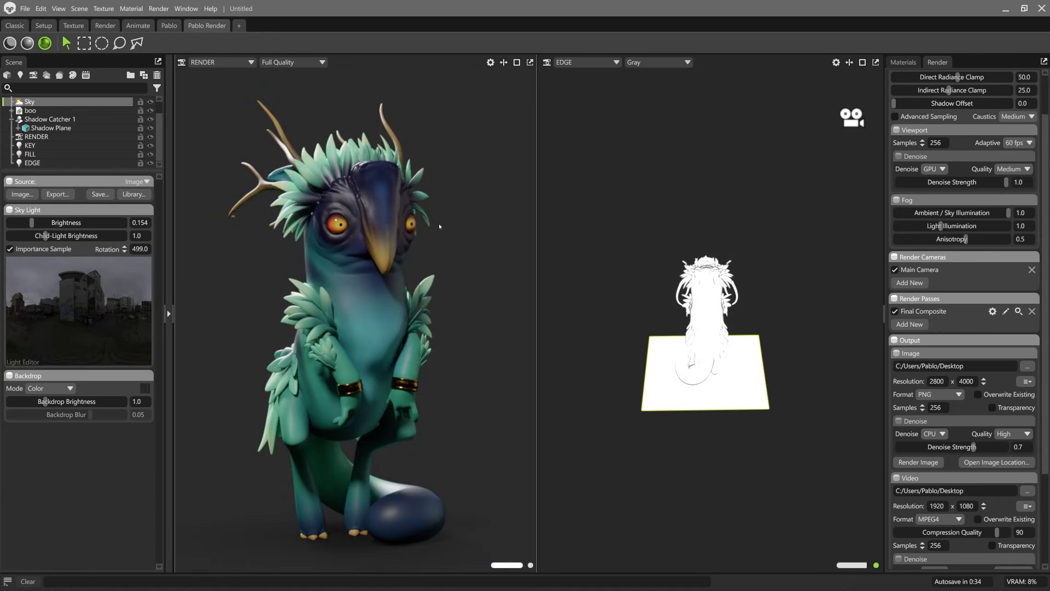
# Step: Hide the Sky, KEY and FILL lights so that only the EDGE light illuminates the creature
pyautogui.click(150, 102)
pyautogui.click(150, 154)
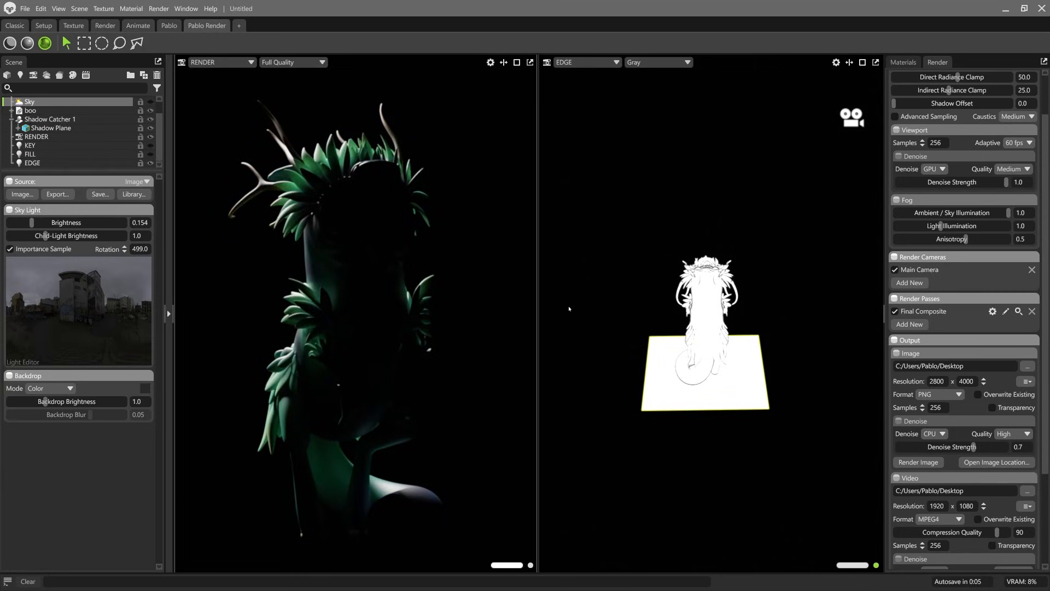
# Step: Give the BODY material Volumetric Scattering transmission and tune its scatter depth to about 5.49 mm
pyautogui.click(313, 261)
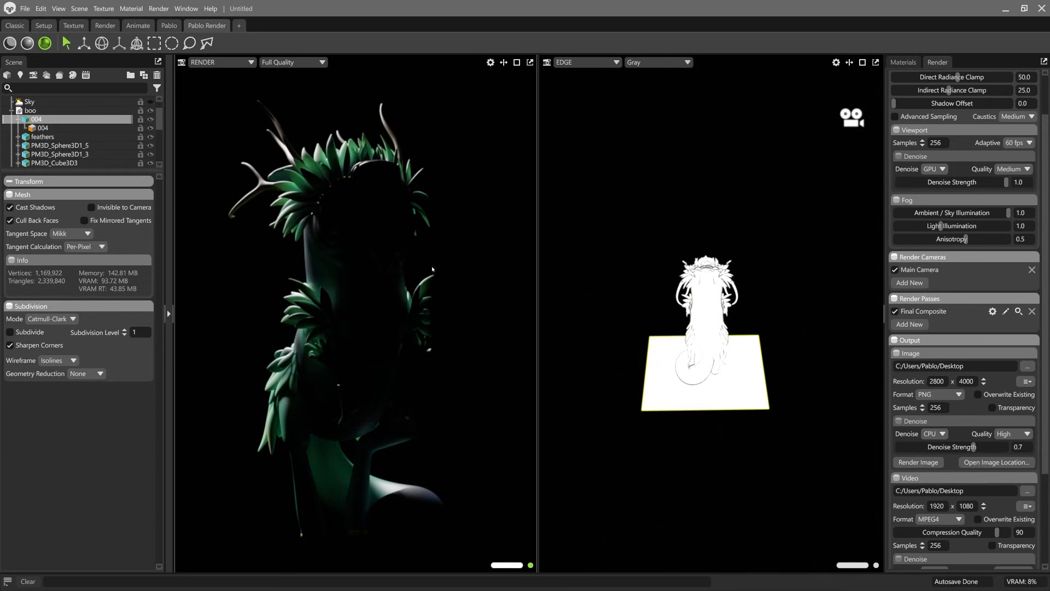
pyautogui.scroll(2, 963, 164)
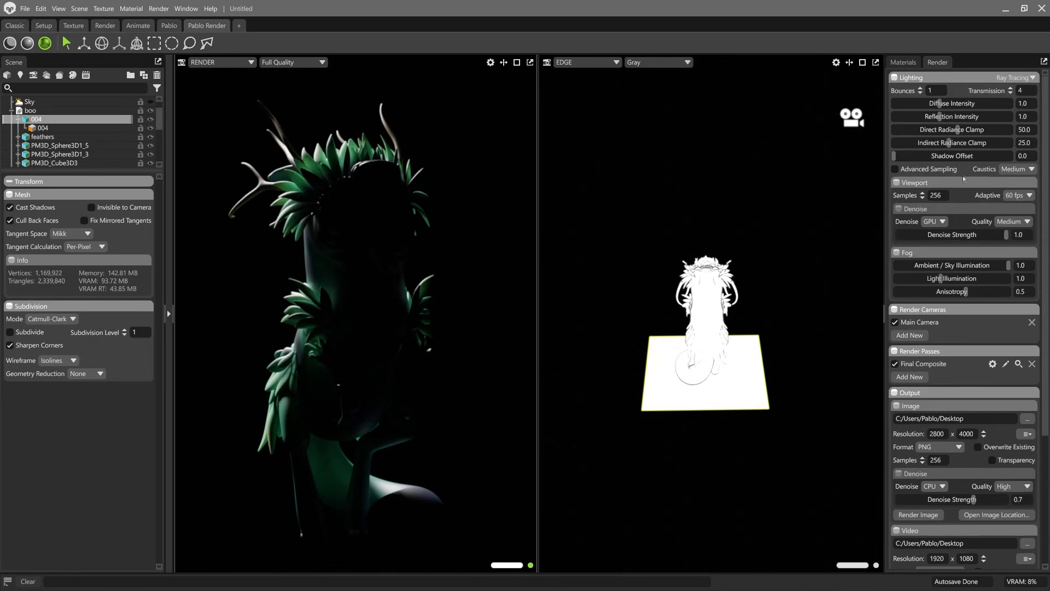
pyautogui.click(903, 62)
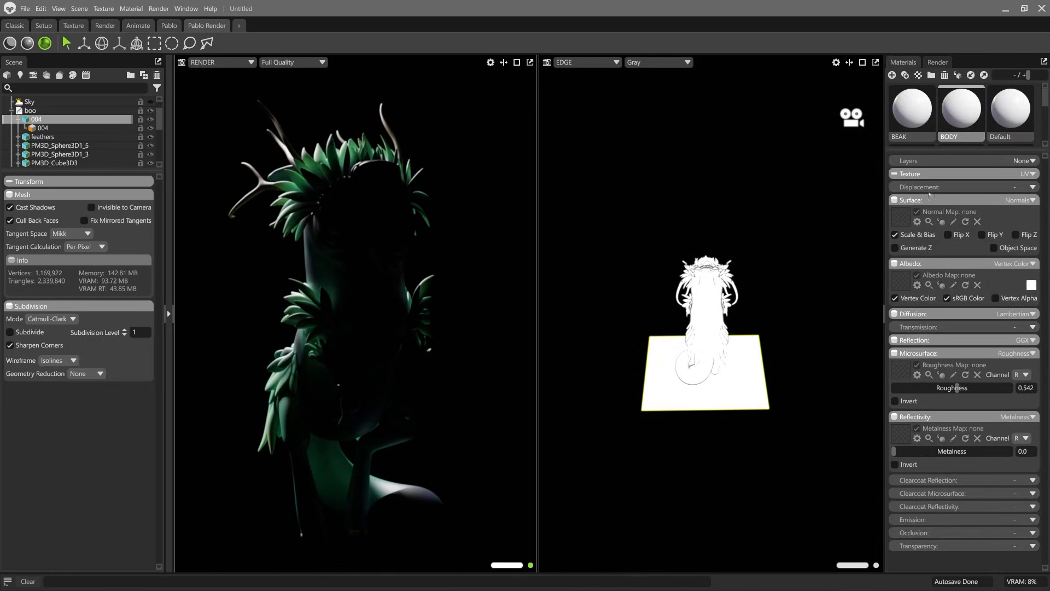
pyautogui.click(1033, 328)
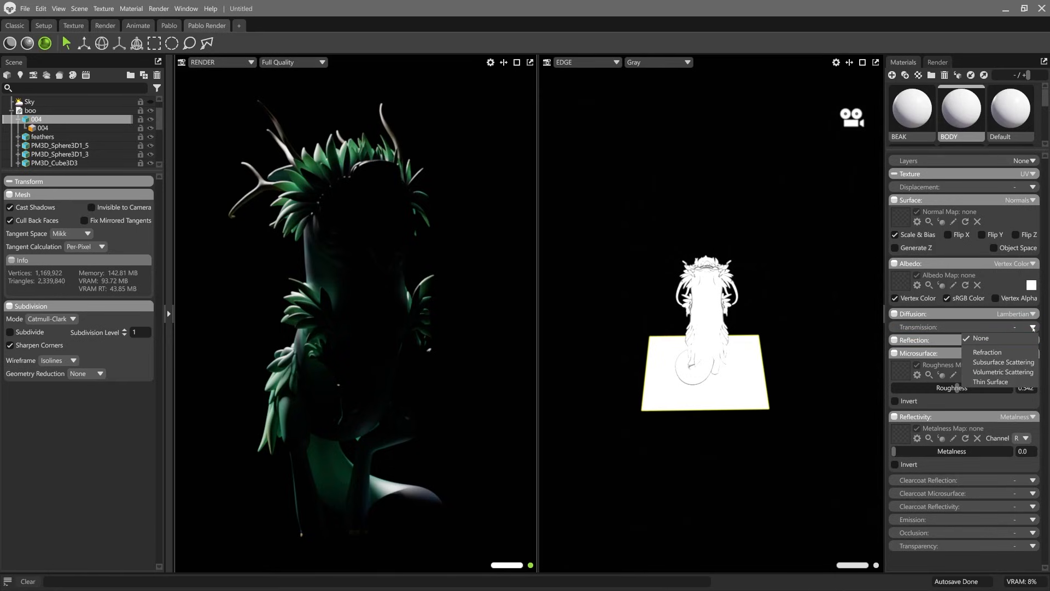
pyautogui.click(985, 371)
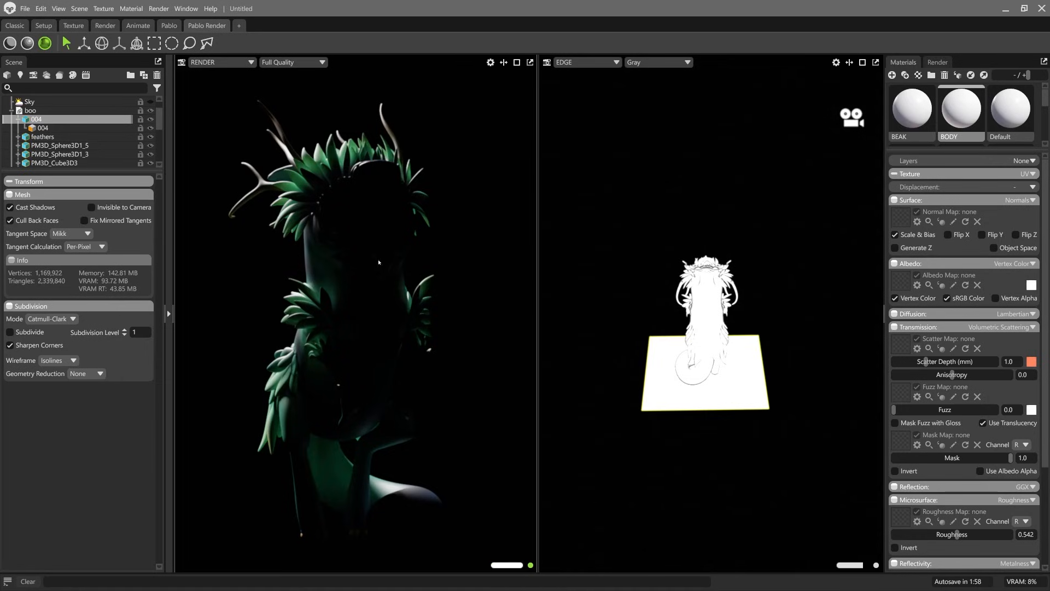
pyautogui.moveTo(926, 361); pyautogui.dragTo(1001, 361)
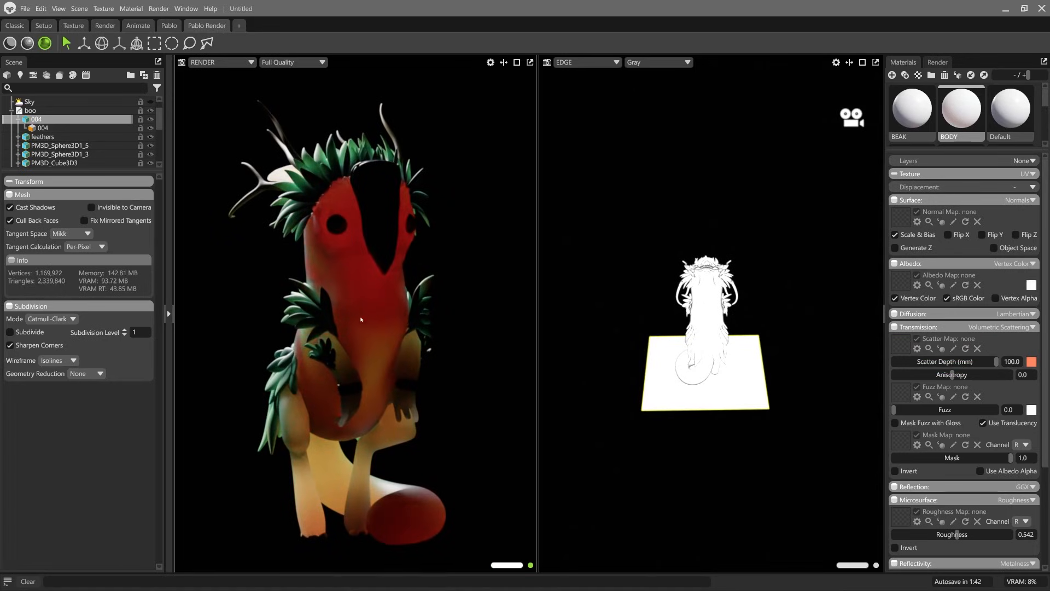
pyautogui.click(968, 362)
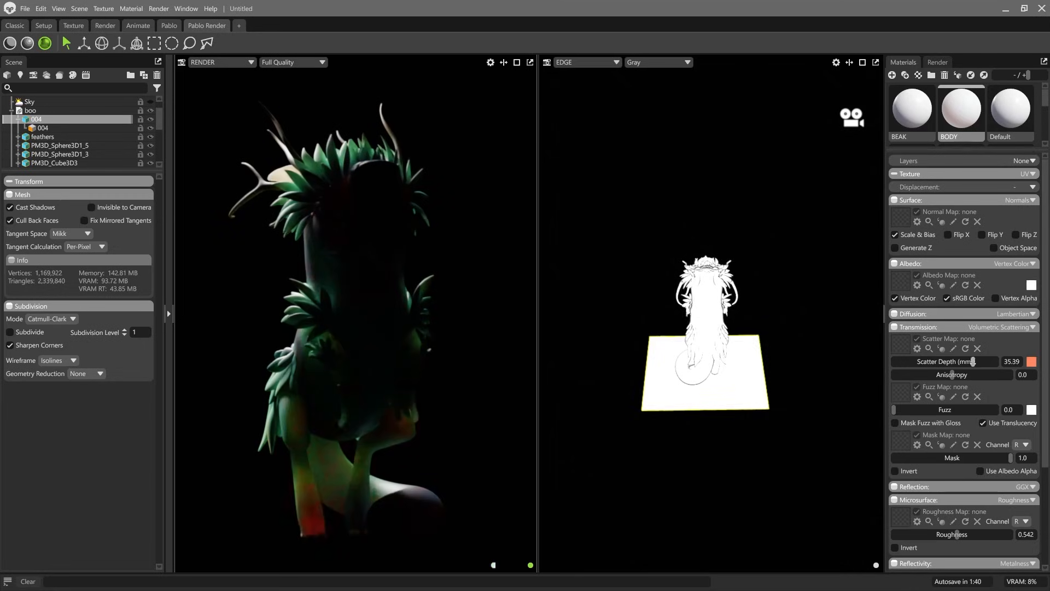
pyautogui.moveTo(968, 361); pyautogui.dragTo(954, 361)
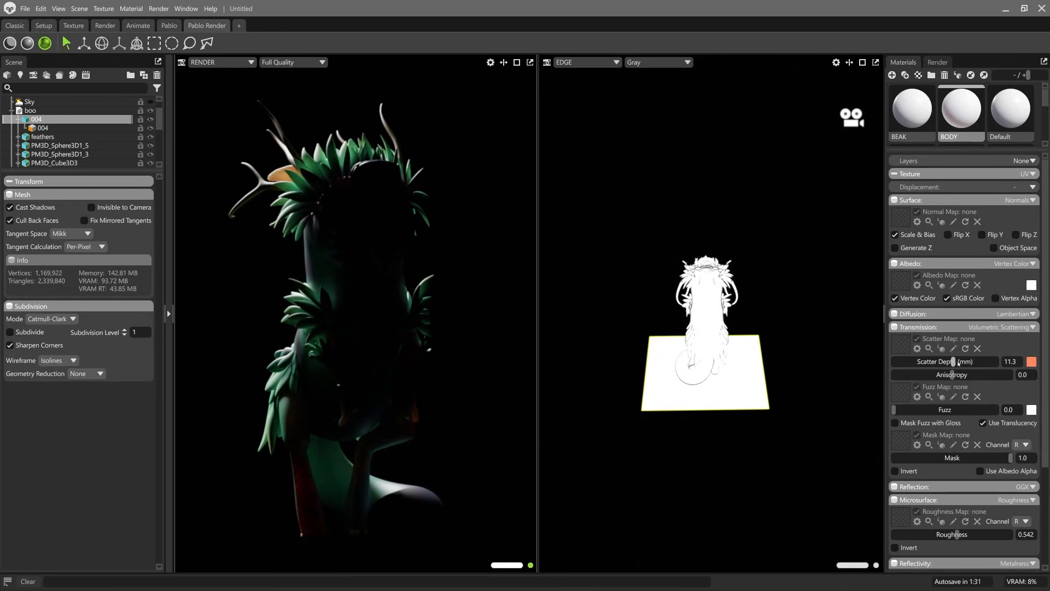
pyautogui.moveTo(954, 362); pyautogui.dragTo(948, 361)
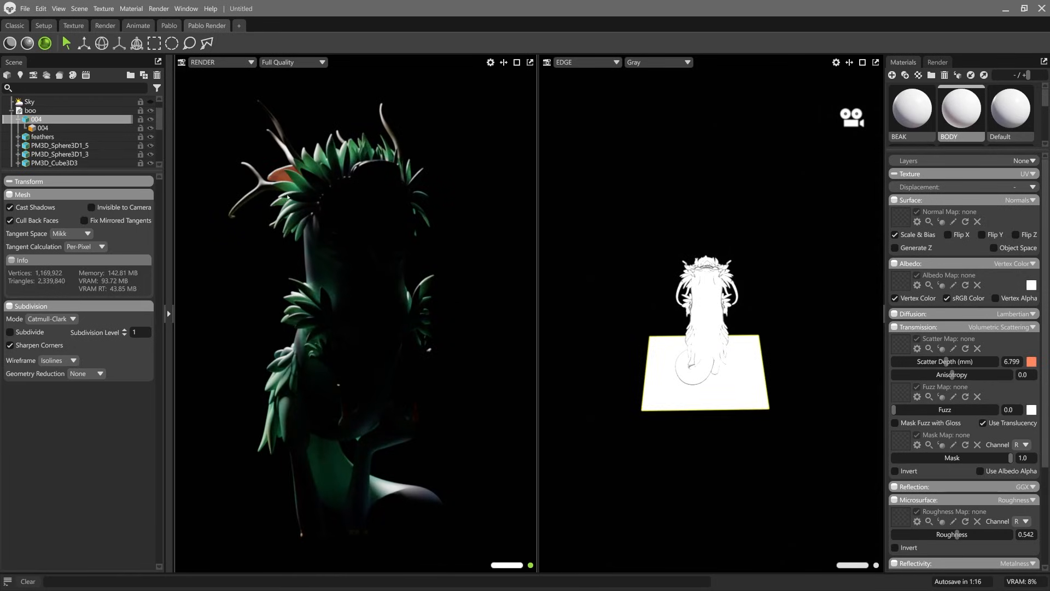
pyautogui.moveTo(947, 361); pyautogui.dragTo(942, 362)
# Step: Give the feathers' material Volumetric Scattering transmission and tune its scatter depth to about 0.542 mm
pyautogui.click(331, 157)
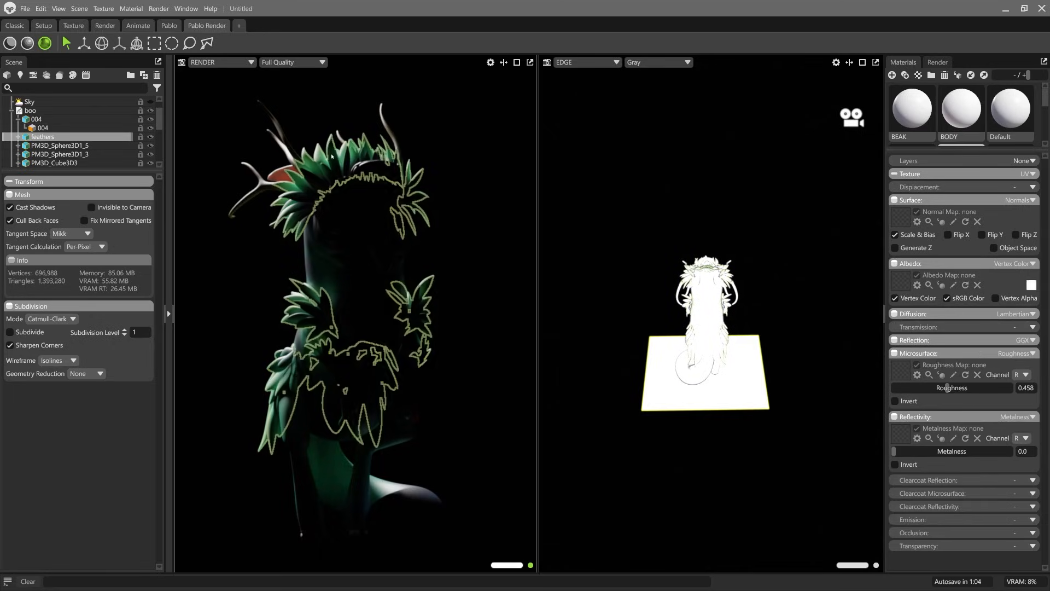
pyautogui.click(1033, 327)
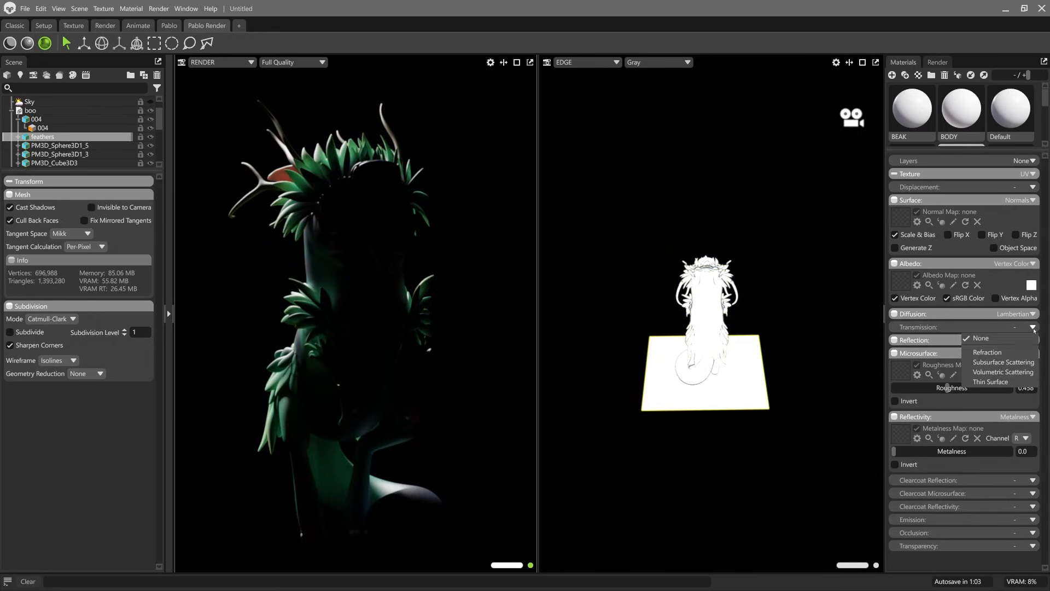
pyautogui.click(1003, 372)
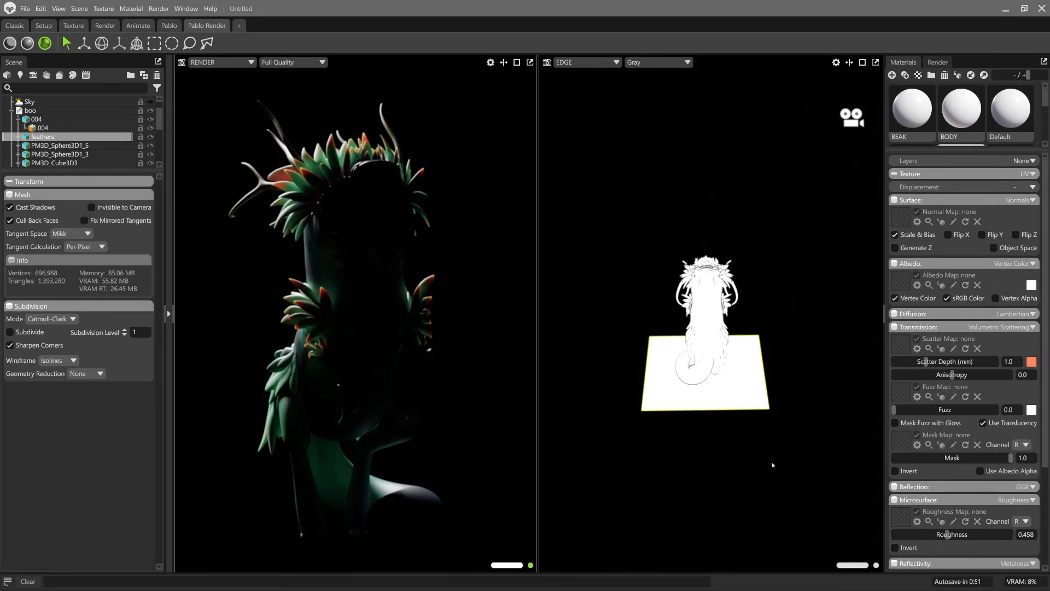
pyautogui.moveTo(926, 361); pyautogui.dragTo(929, 361)
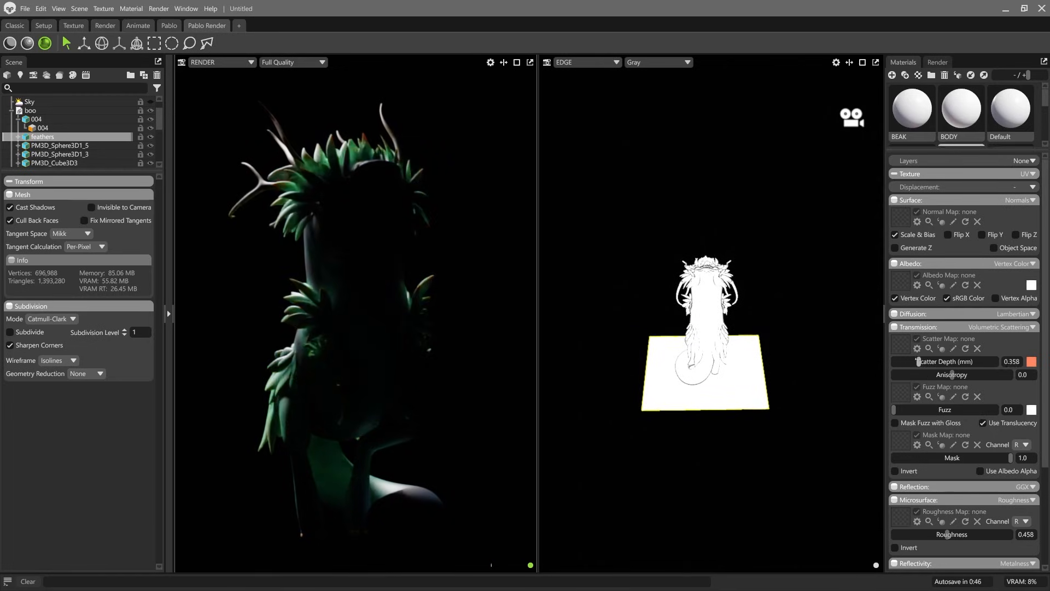
pyautogui.moveTo(930, 361); pyautogui.dragTo(922, 361)
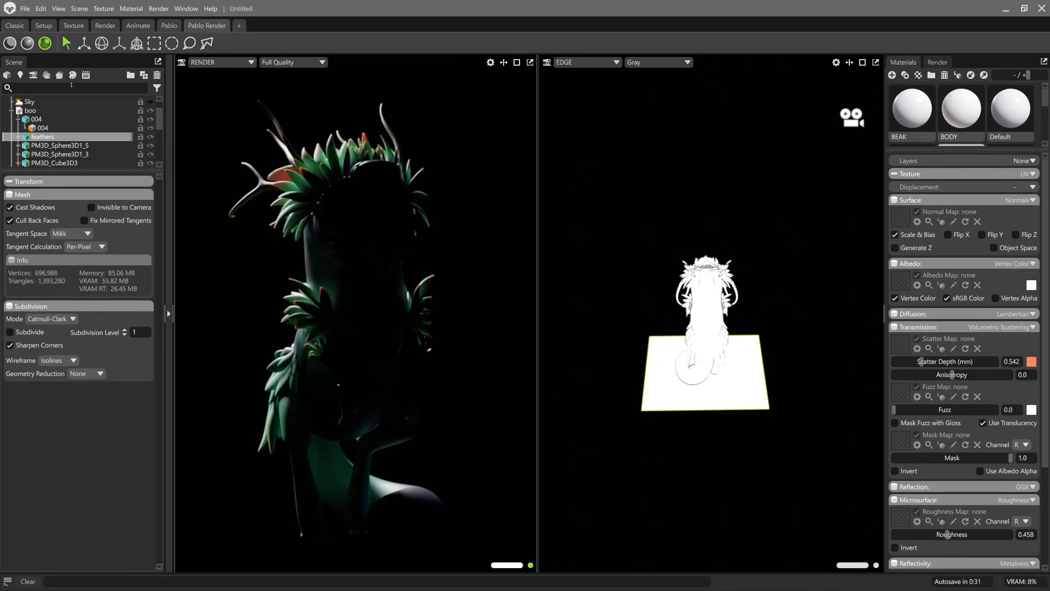
# Step: Light the creature with only Sky and KEY, and raise the feathers' scatter depth to about 5.252 mm
pyautogui.click(151, 102)
pyautogui.scroll(-5, 105, 153)
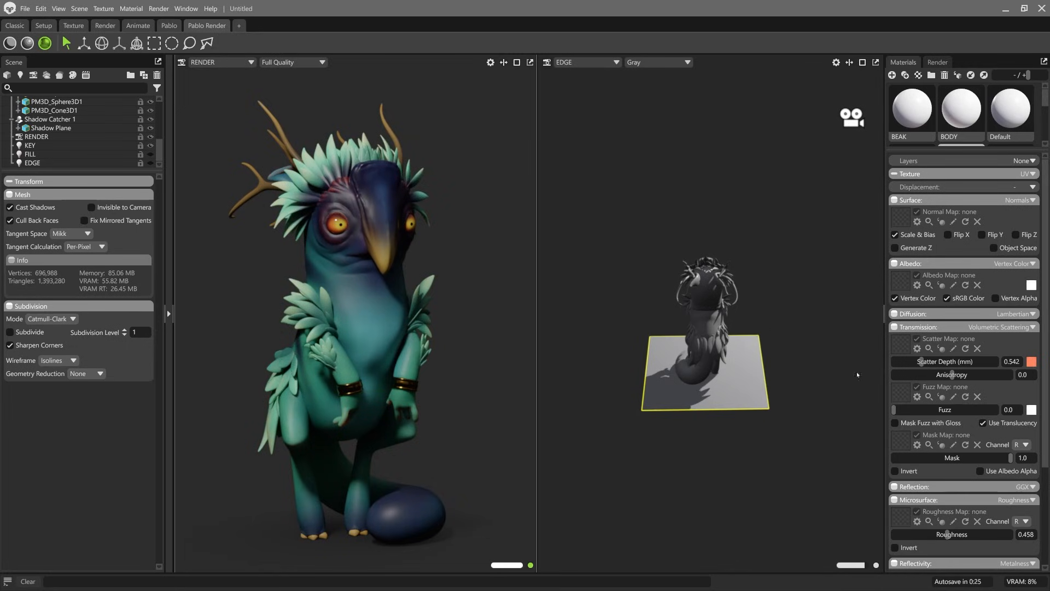
pyautogui.moveTo(921, 361); pyautogui.dragTo(944, 361)
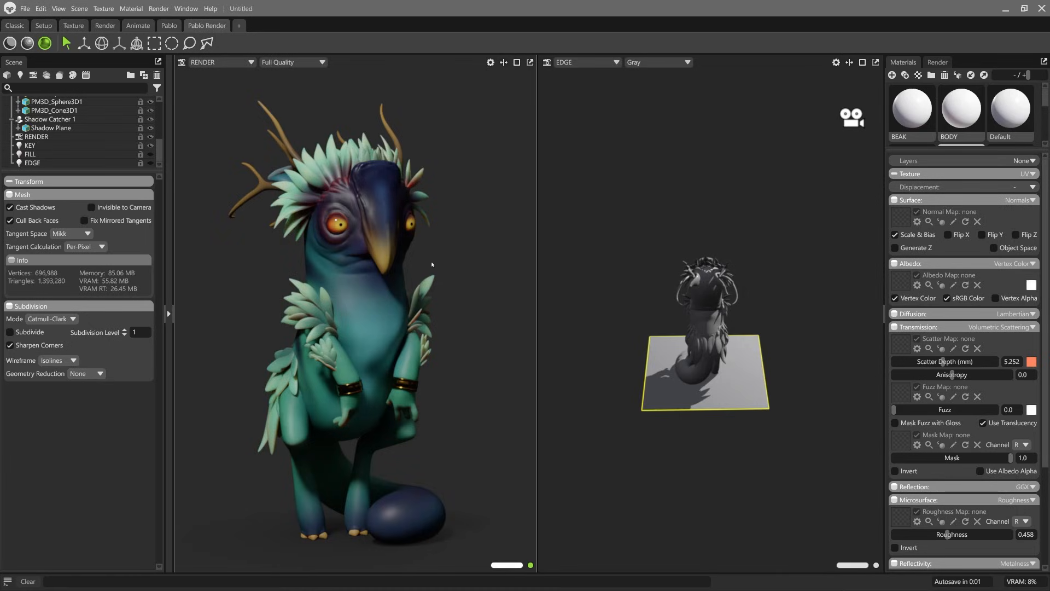
# Step: Lower the scatter depth to about 2.4 mm on the BODY material and about 2.273 mm on the feathers
pyautogui.click(350, 298)
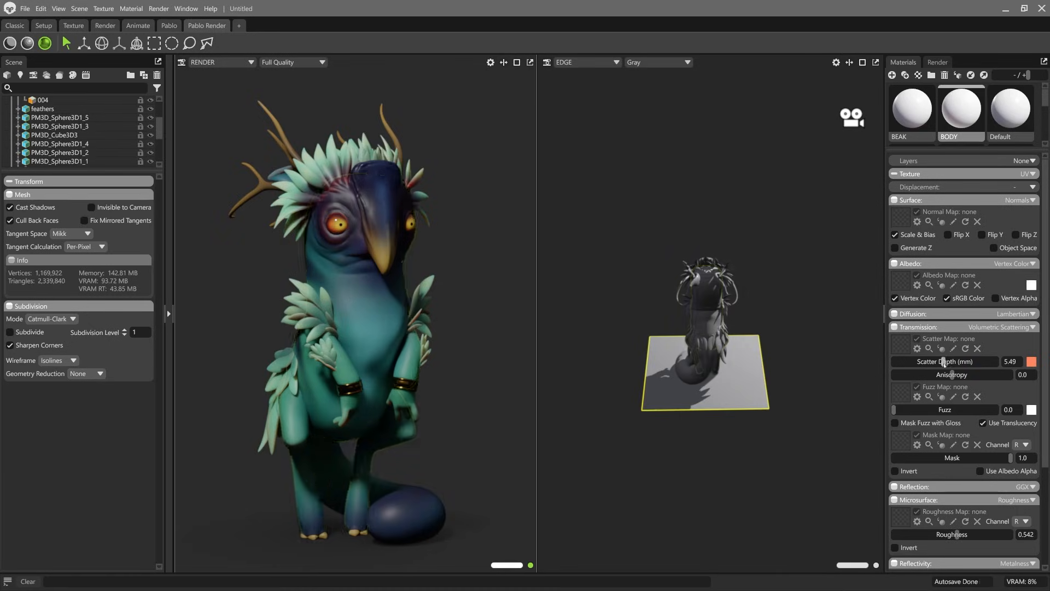
pyautogui.moveTo(943, 361); pyautogui.dragTo(933, 362)
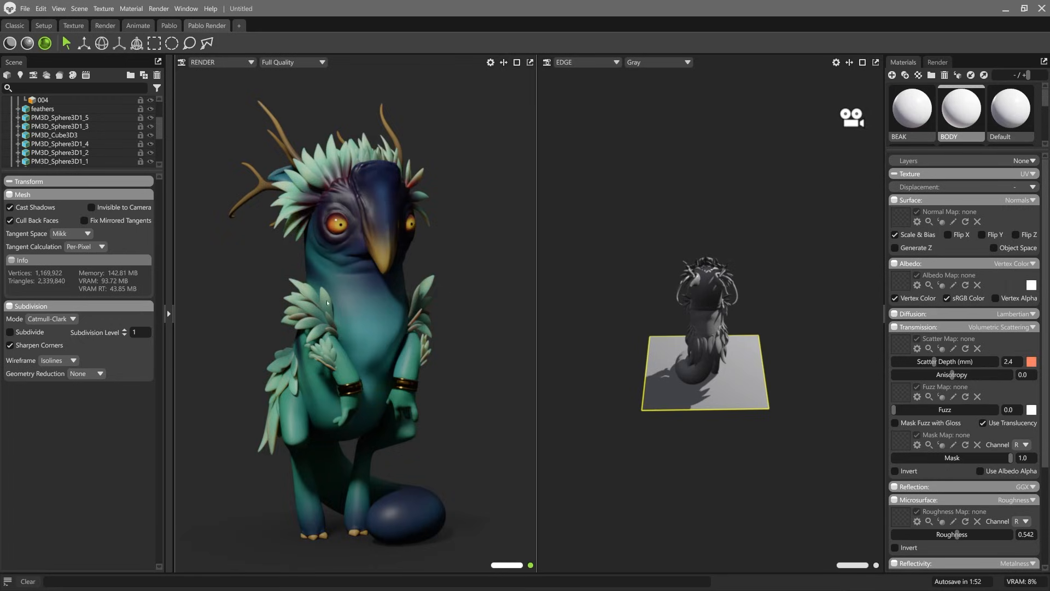
pyautogui.click(410, 186)
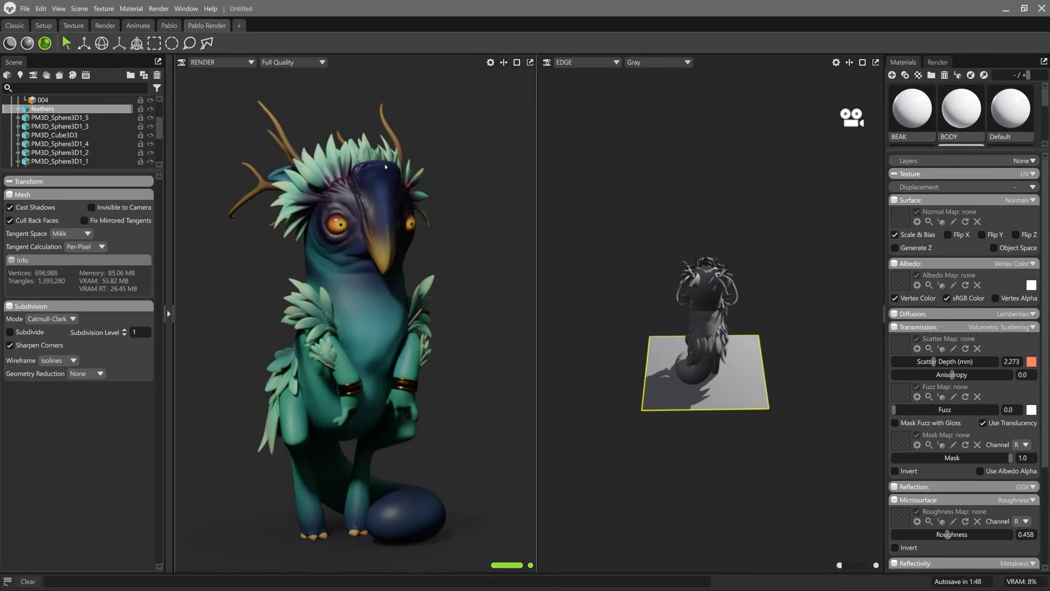
pyautogui.click(484, 235)
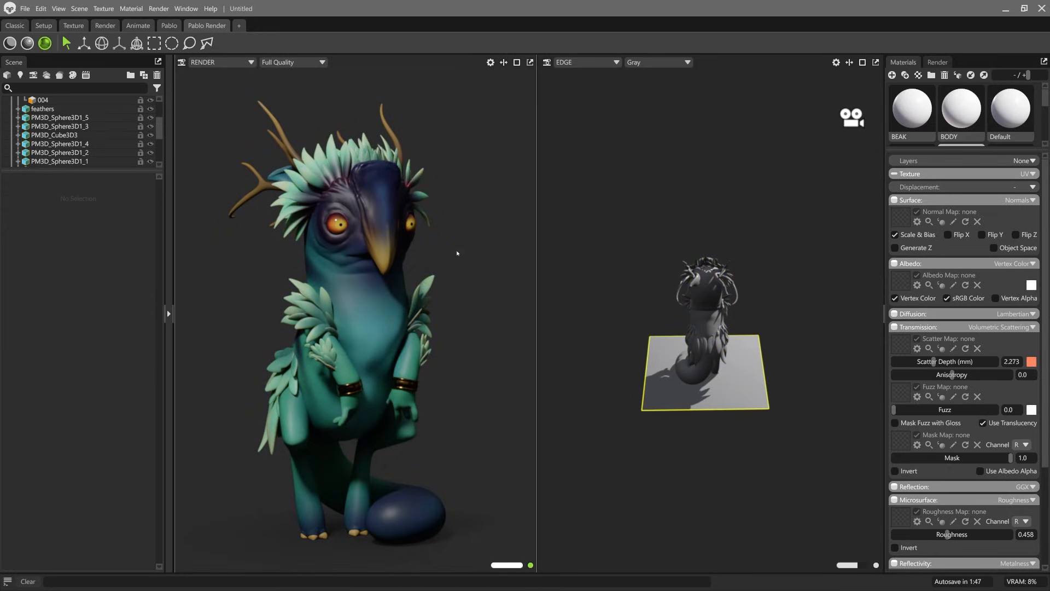
# Step: Give the BEAK material Volumetric Scattering transmission with a scatter depth of about 3.986 mm
pyautogui.click(382, 169)
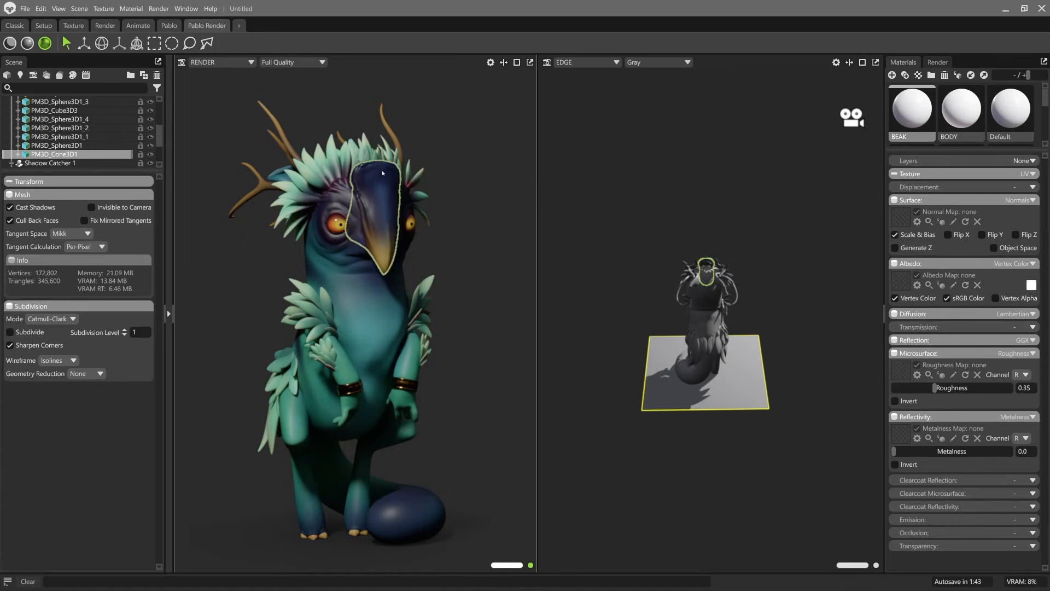
pyautogui.click(1032, 327)
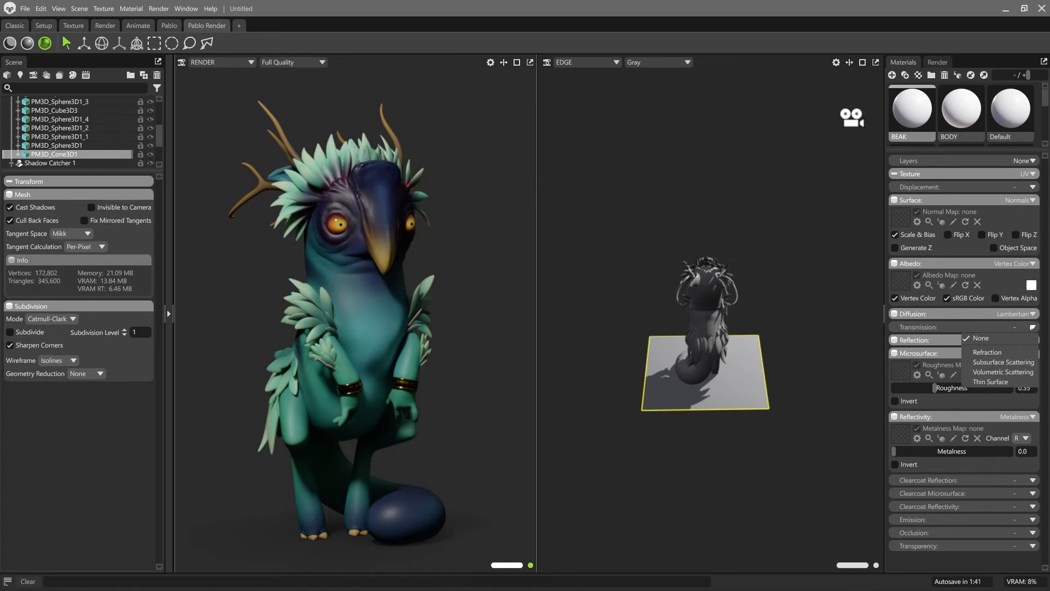
pyautogui.click(1003, 372)
pyautogui.moveTo(934, 362)
pyautogui.mouseDown()
pyautogui.moveTo(966, 362)
pyautogui.moveTo(940, 362)
pyautogui.mouseUp()
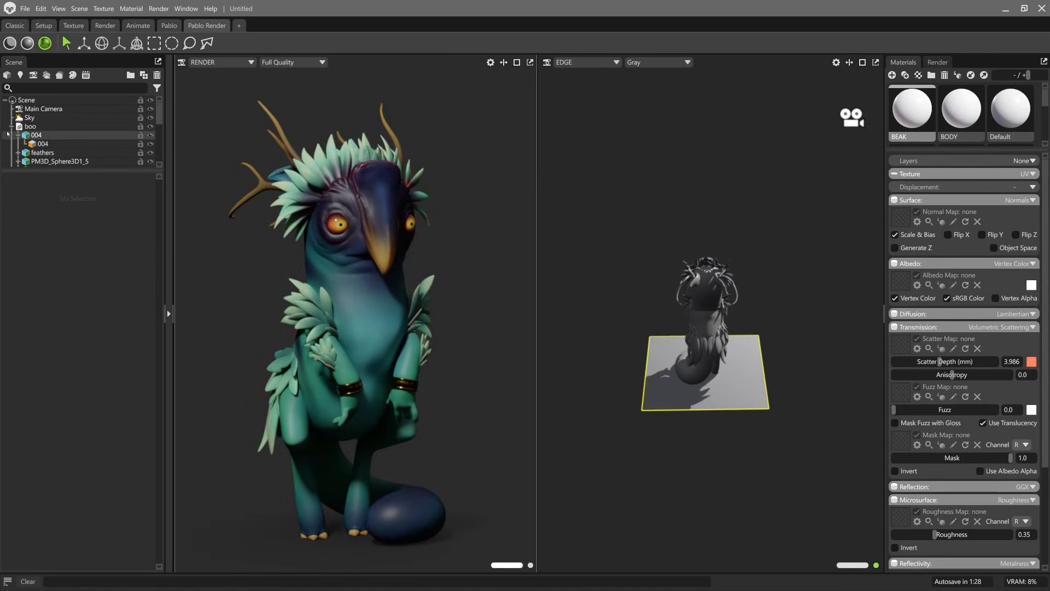
# Step: Collapse the creature's group in the scene list and show the EDGE and FILL lights again
pyautogui.click(12, 126)
pyautogui.scroll(-2, 93, 129)
pyautogui.click(150, 162)
pyautogui.click(151, 154)
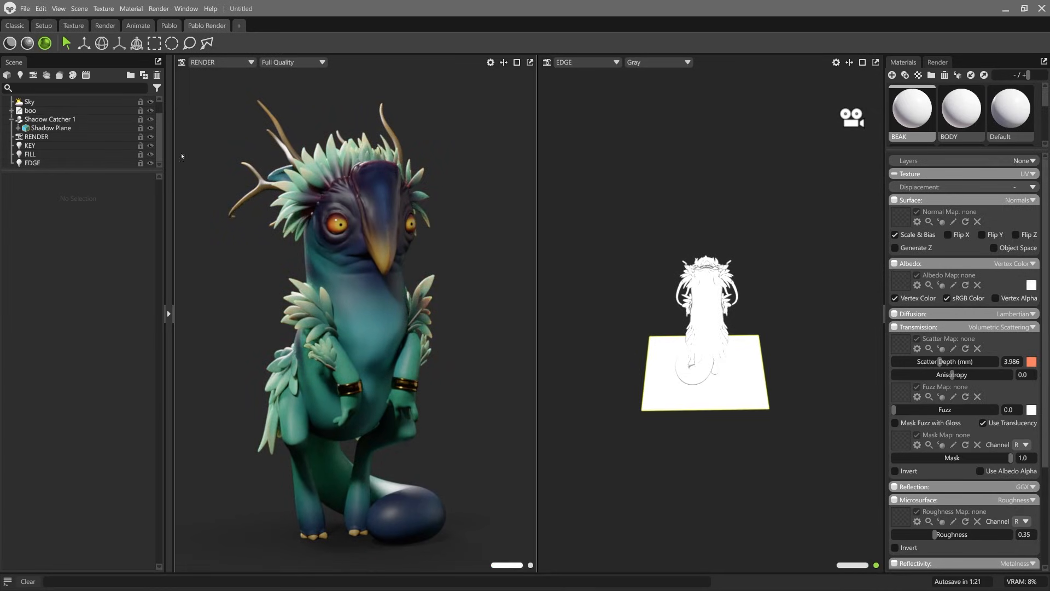
# Step: Reduce the scatter depth to about 1.183 mm on the feathers and about 2.814 mm on the BEAK material
pyautogui.click(416, 181)
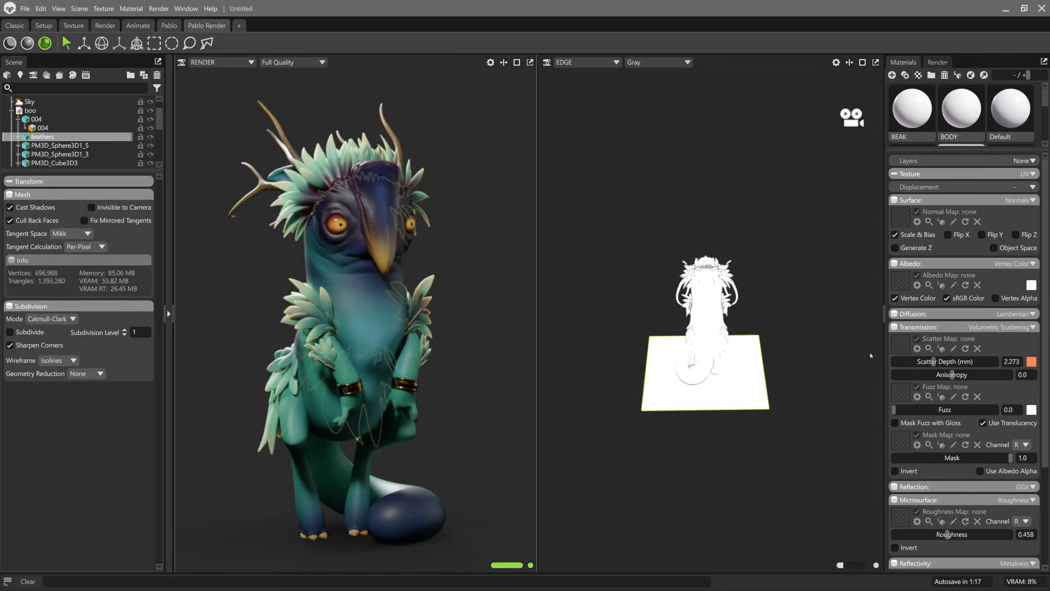
pyautogui.moveTo(928, 359); pyautogui.dragTo(926, 359)
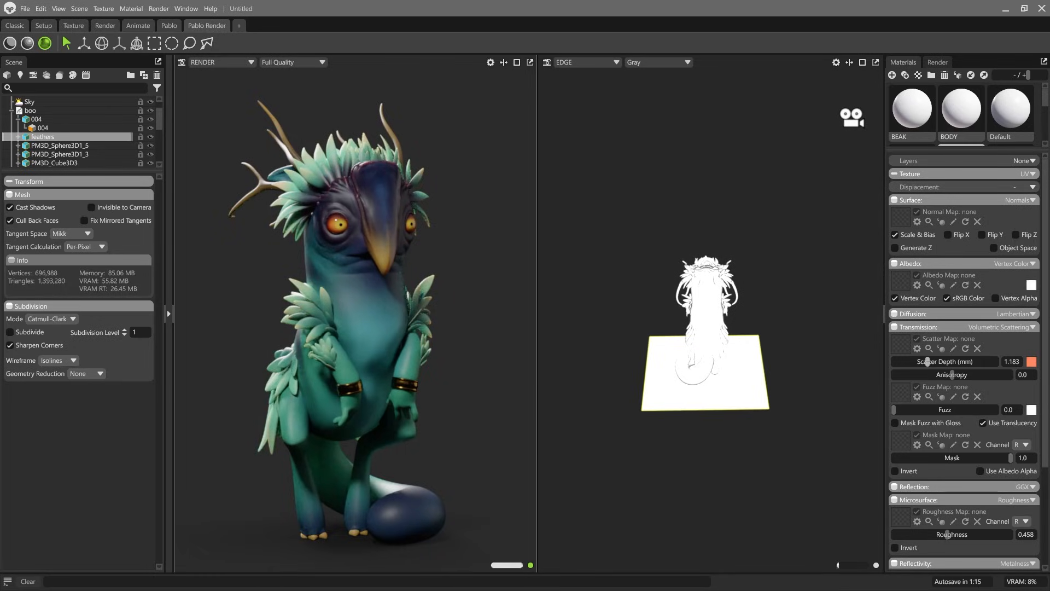
pyautogui.click(406, 207)
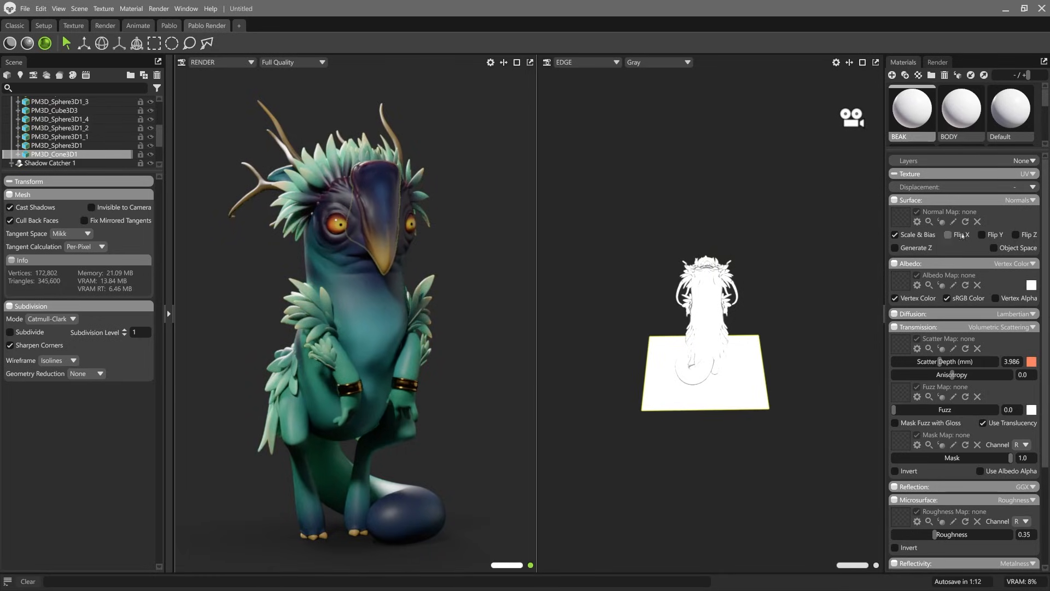
pyautogui.click(468, 201)
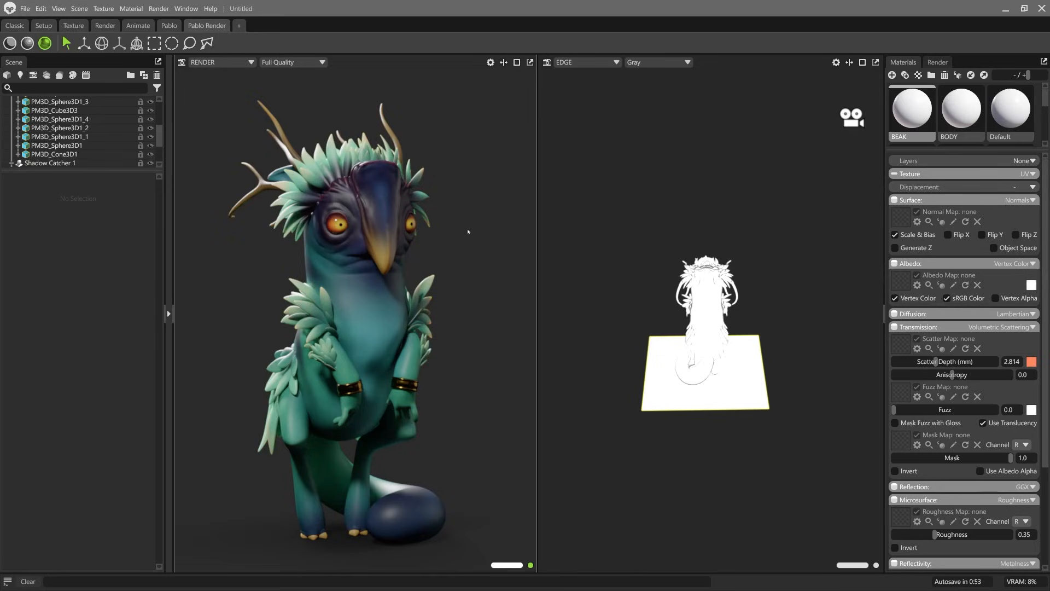
# Step: Turn on Ray Traced depth of field with Sticky Focus for the RENDER camera and focus it on the creature's face
pyautogui.click(182, 61)
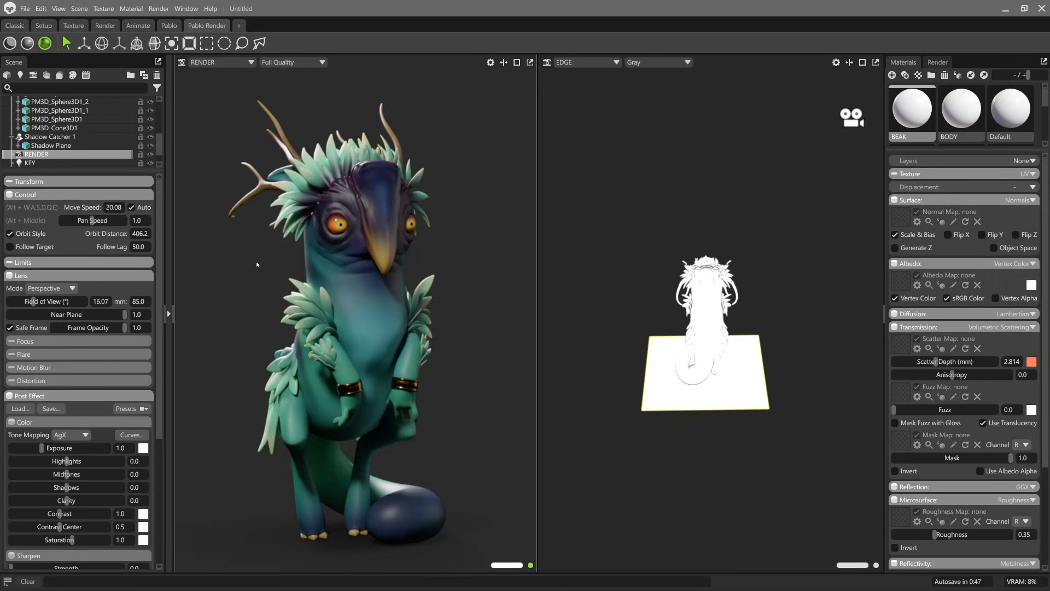
pyautogui.click(24, 341)
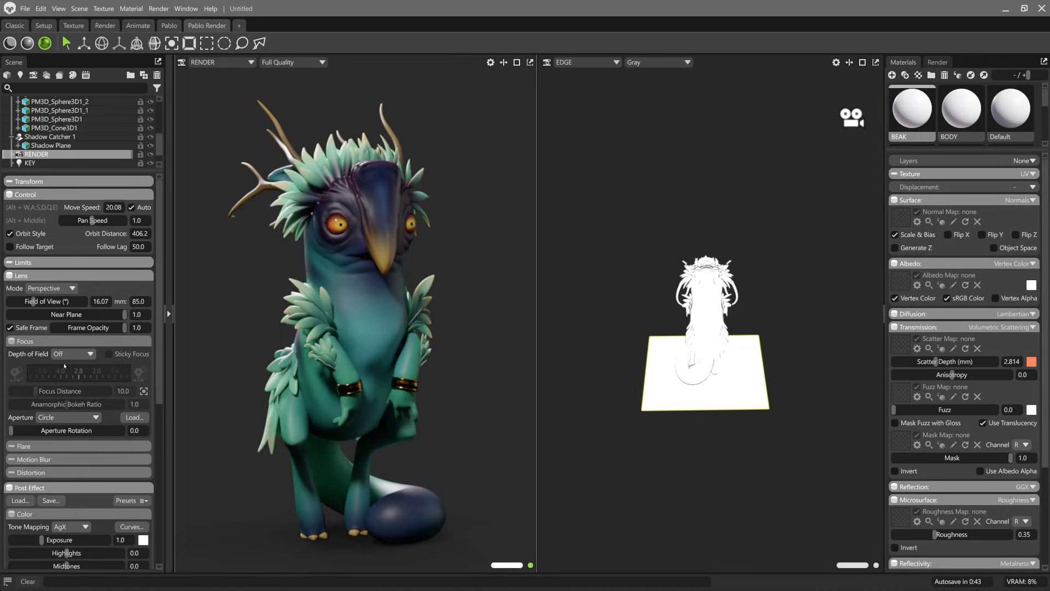
pyautogui.click(76, 354)
pyautogui.click(78, 385)
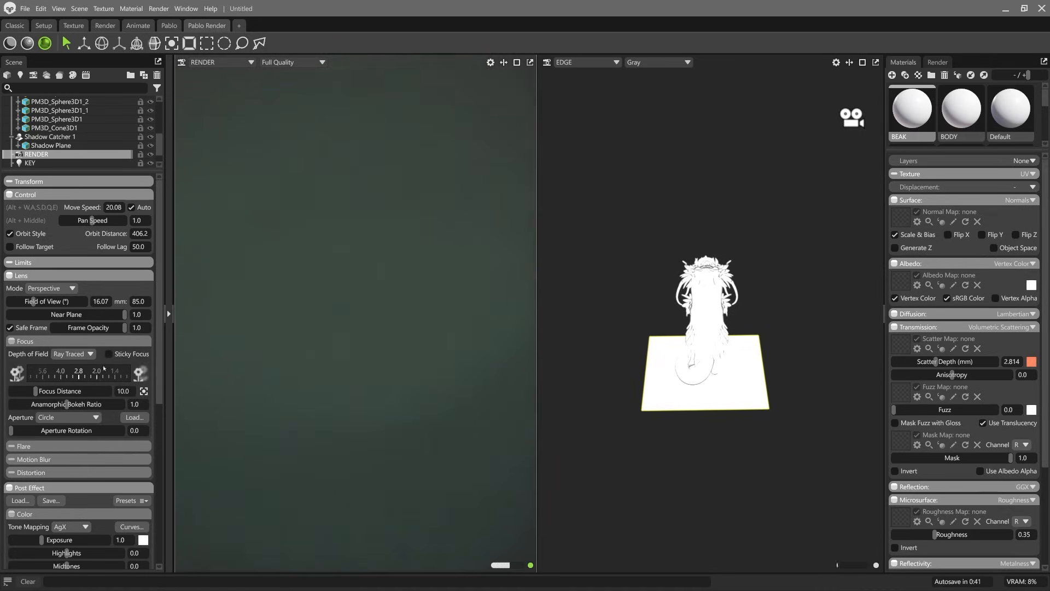
pyautogui.click(111, 355)
pyautogui.middleClick(340, 226)
pyautogui.middleClick(366, 210)
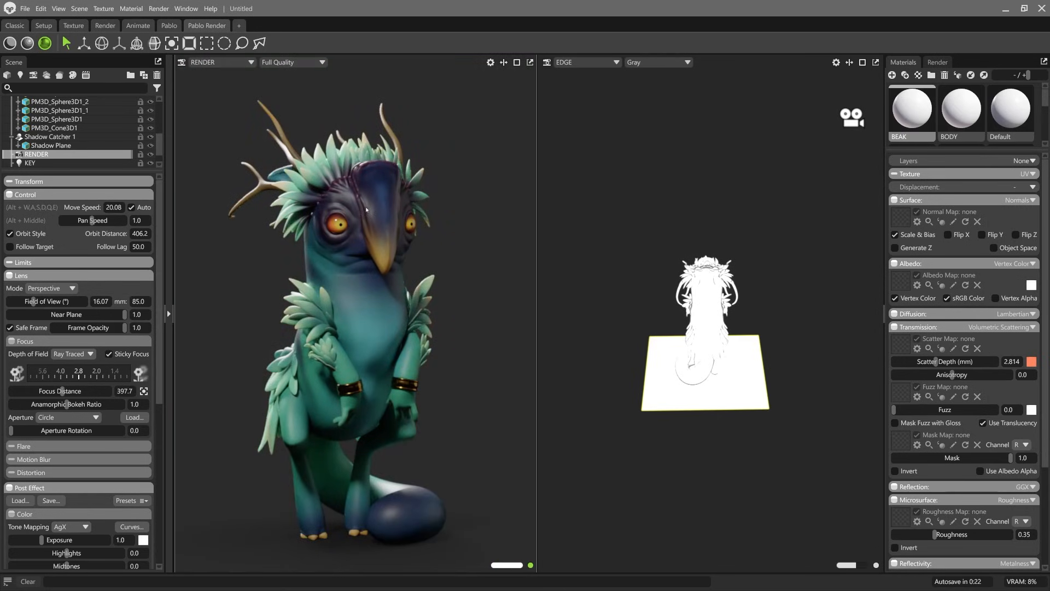
# Step: Try a strong depth-of-field blur on the RENDER camera, then settle its f-stop at about 1.4
pyautogui.moveTo(79, 375); pyautogui.dragTo(34, 376)
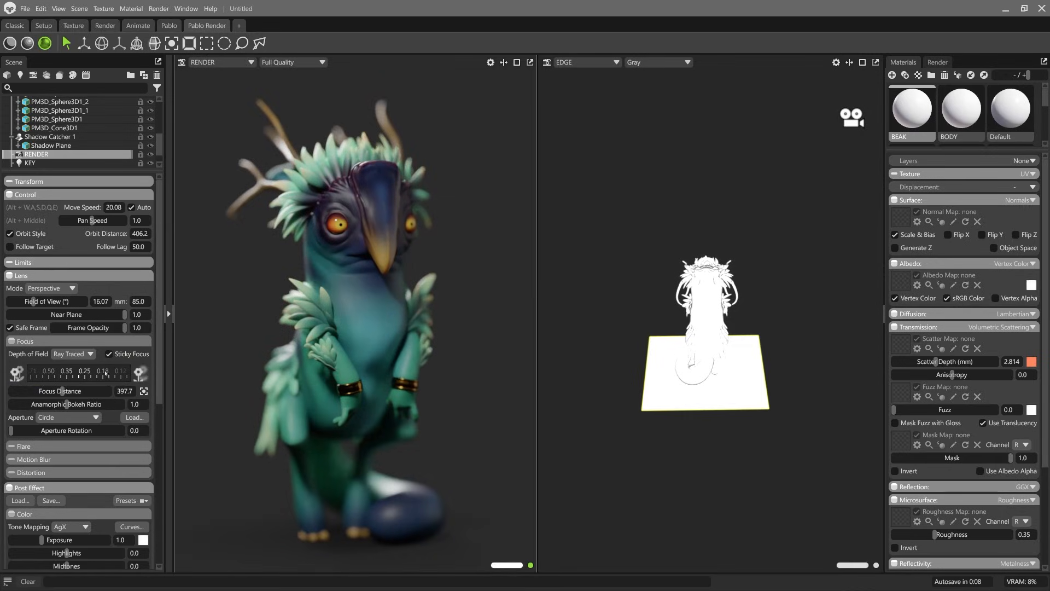
pyautogui.moveTo(91, 377); pyautogui.dragTo(177, 388)
pyautogui.moveTo(103, 377); pyautogui.dragTo(95, 381)
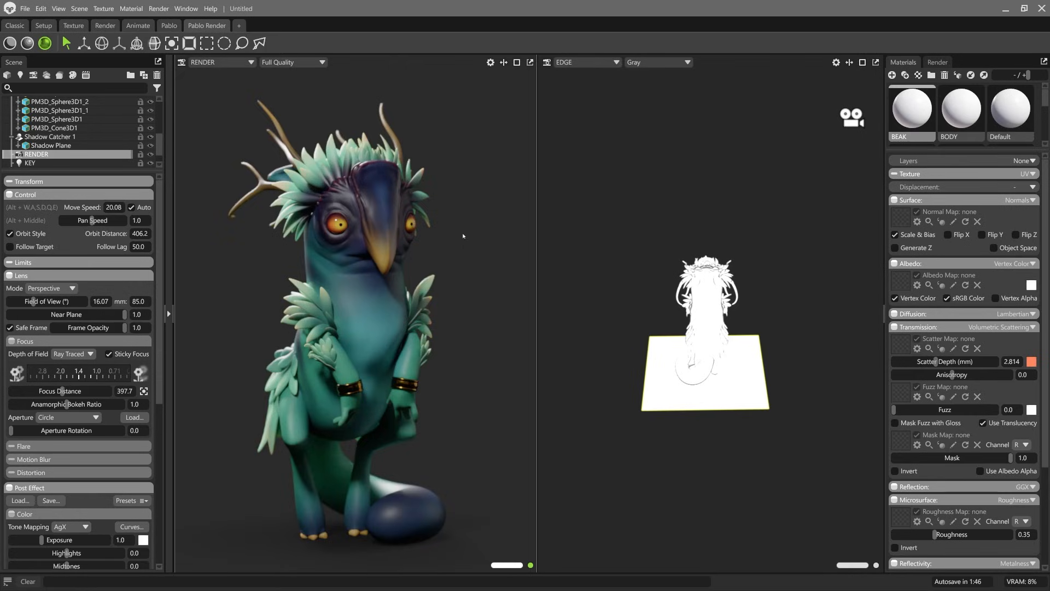
# Step: Adjust the RENDER camera's viewing angle slightly around the creature
pyautogui.keyDown('alt'); pyautogui.moveTo(455, 272); pyautogui.dragTo(459, 282); pyautogui.keyUp('alt')
pyautogui.keyDown('alt'); pyautogui.moveTo(452, 281); pyautogui.dragTo(460, 281, button='middle'); pyautogui.keyUp('alt')
pyautogui.keyDown('alt'); pyautogui.moveTo(460, 281); pyautogui.dragTo(456, 277); pyautogui.keyUp('alt')
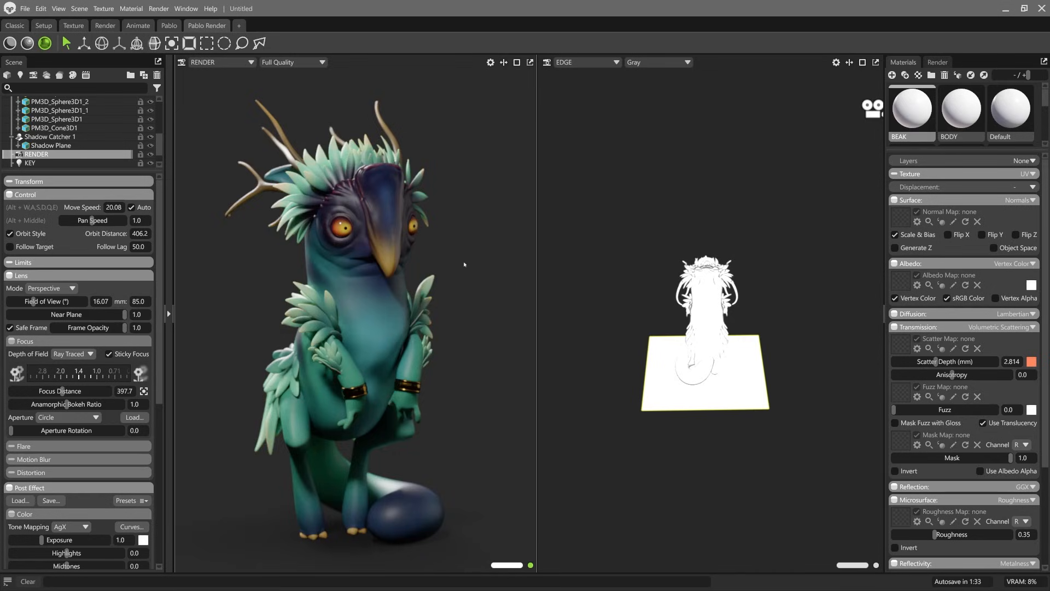
# Step: Orbit the RENDER camera to a three-quarter view that frames the whole creature with its tail
pyautogui.keyDown('alt'); pyautogui.moveTo(459, 255); pyautogui.dragTo(418, 215); pyautogui.keyUp('alt')
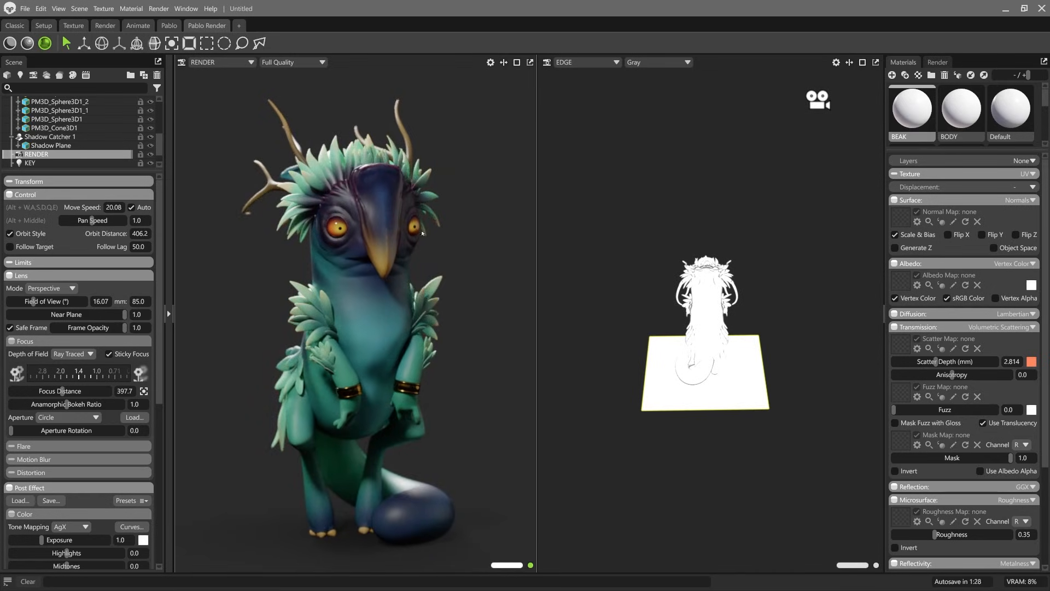
pyautogui.keyDown('alt'); pyautogui.moveTo(453, 255); pyautogui.dragTo(512, 301); pyautogui.keyUp('alt')
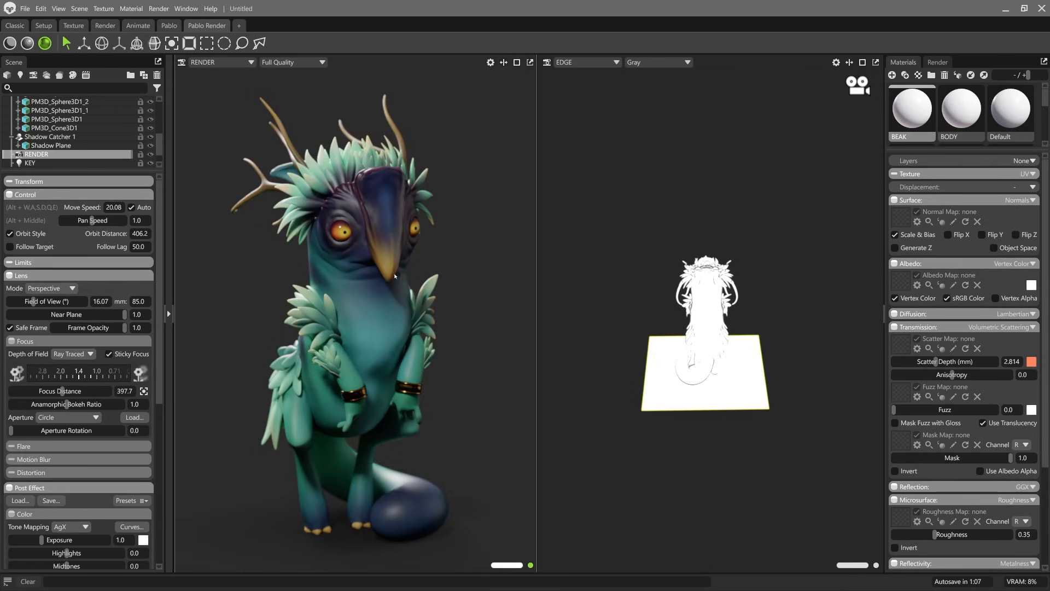
# Step: Raise the Transmission bounce count in the ray tracing render settings
pyautogui.click(938, 62)
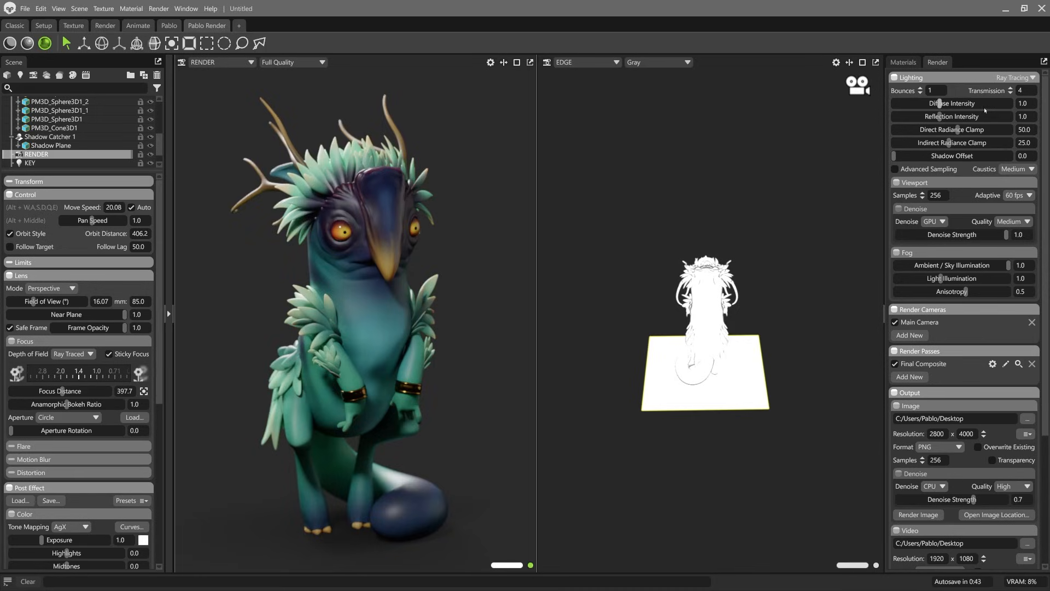
pyautogui.click(1010, 89)
pyautogui.click(1010, 89)
pyautogui.click(1010, 89)
pyautogui.click(1011, 89)
# Step: Enable transparency for the output image and set its render samples to 512
pyautogui.scroll(-2, 924, 330)
pyautogui.scroll(-4, 924, 331)
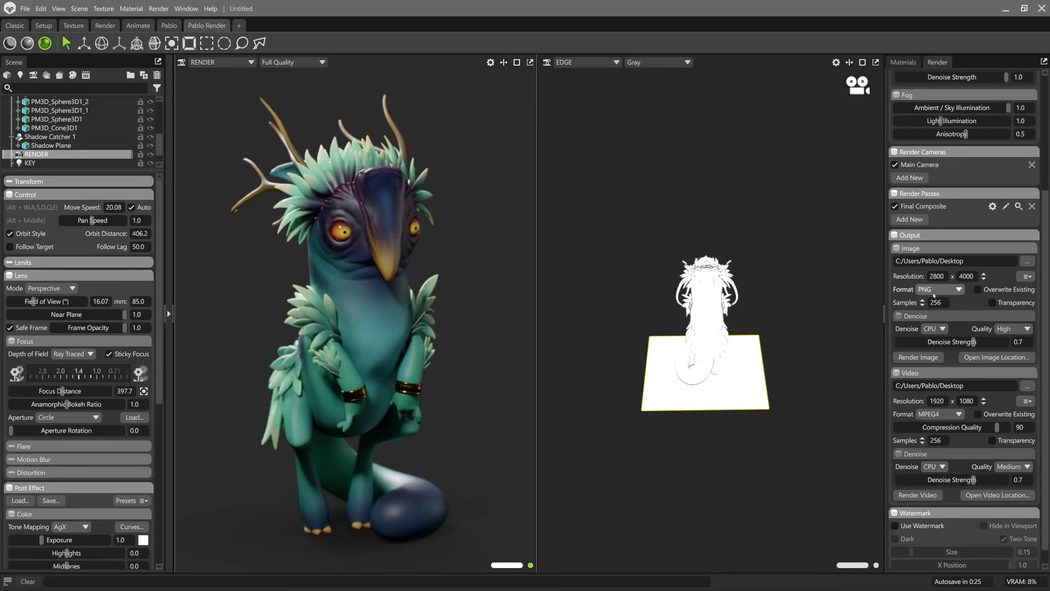
pyautogui.click(1002, 306)
pyautogui.click(923, 301)
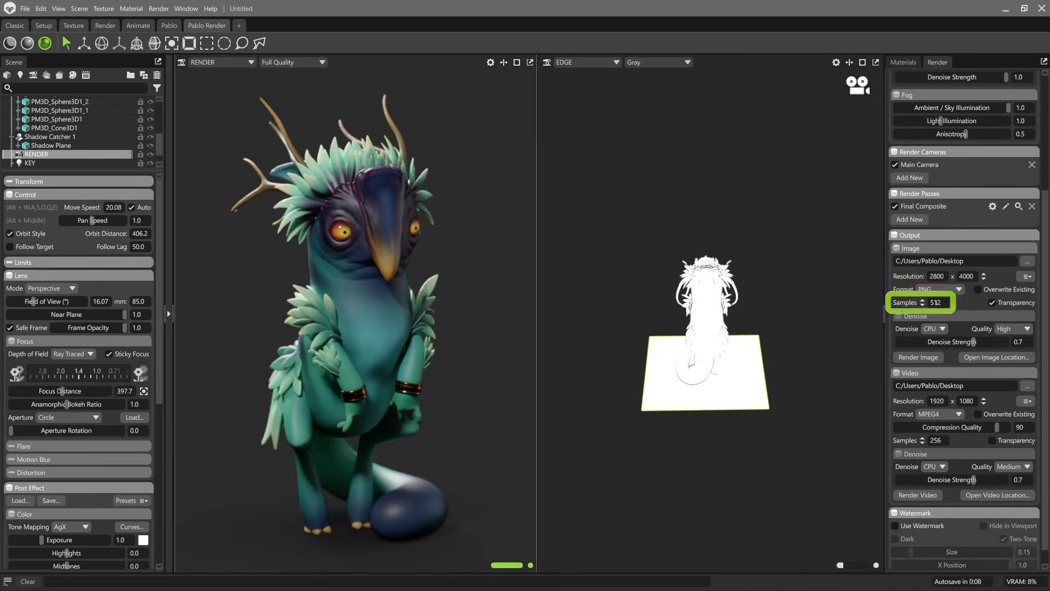
pyautogui.click(922, 301)
pyautogui.click(922, 304)
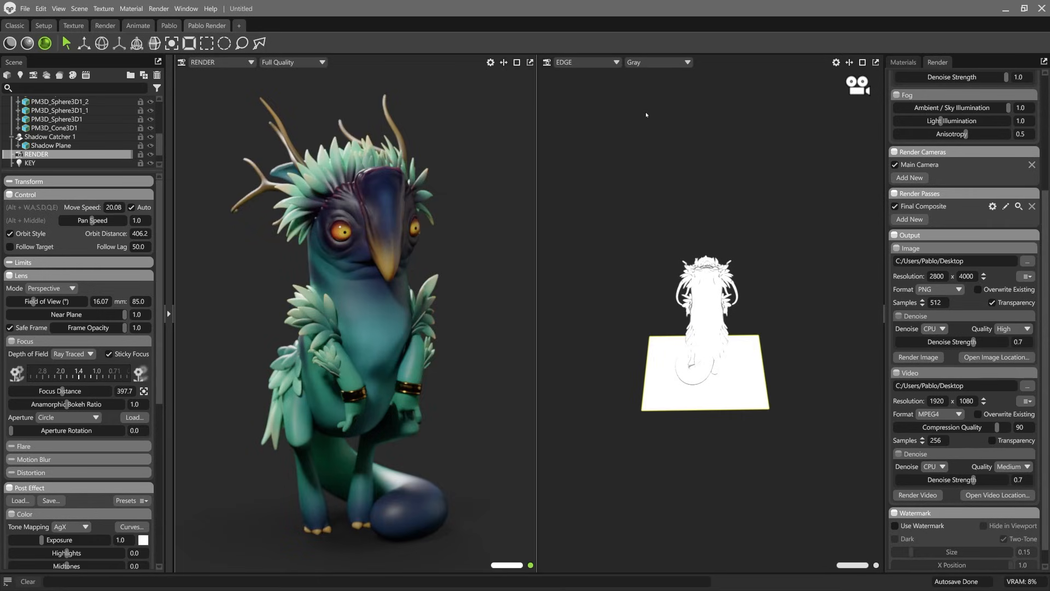
# Step: Switch the second viewport from the EDGE view to the Main Camera
pyautogui.click(591, 62)
pyautogui.moveTo(590, 73)
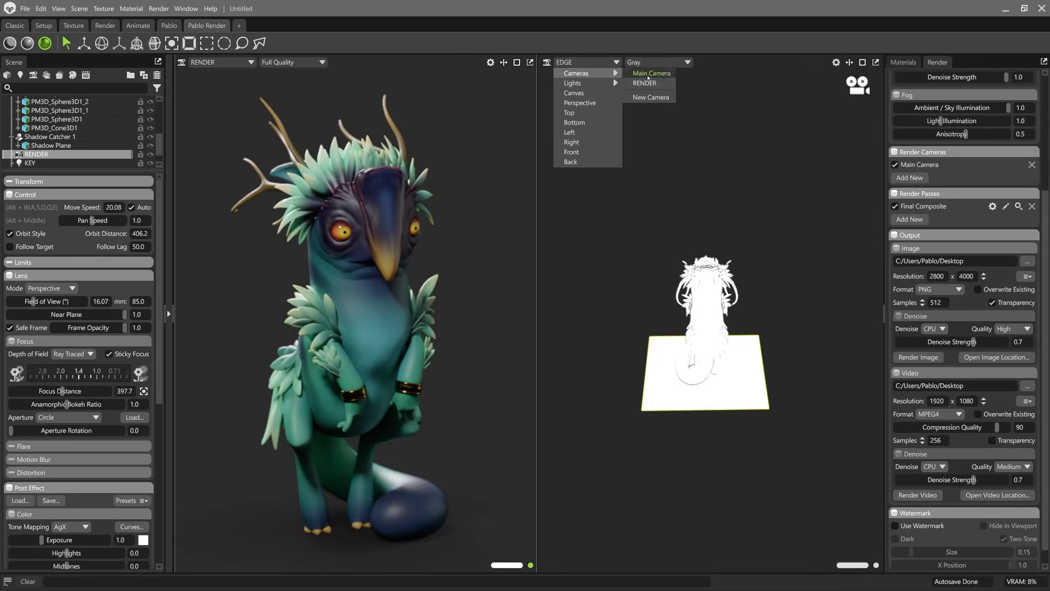
pyautogui.click(648, 73)
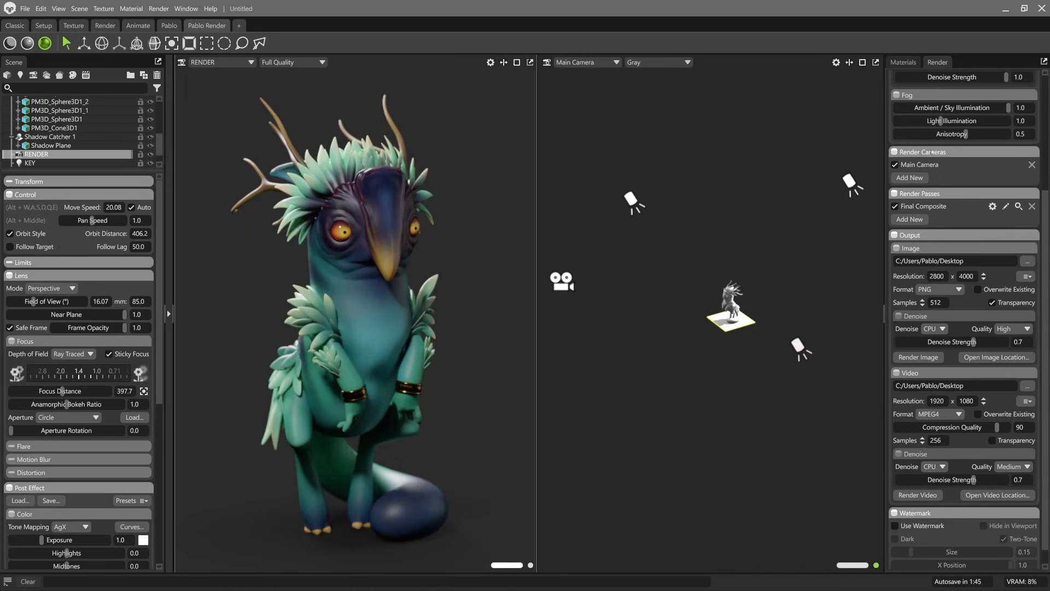
# Step: Add the RENDER camera to the render cameras and exclude Main Camera from the output
pyautogui.scroll(4, 934, 164)
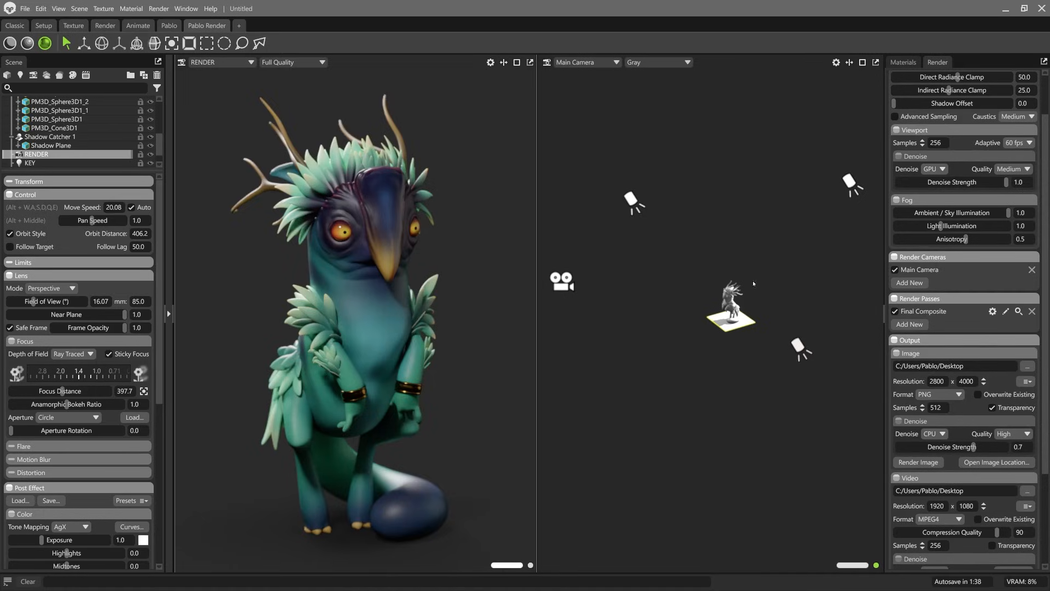
pyautogui.click(910, 283)
pyautogui.click(909, 294)
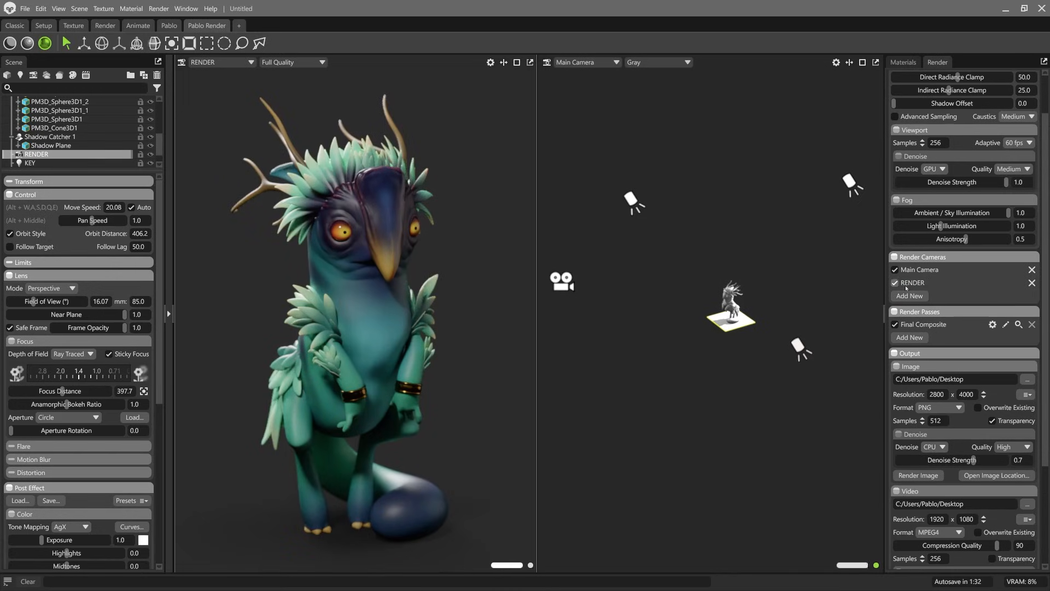
pyautogui.click(895, 271)
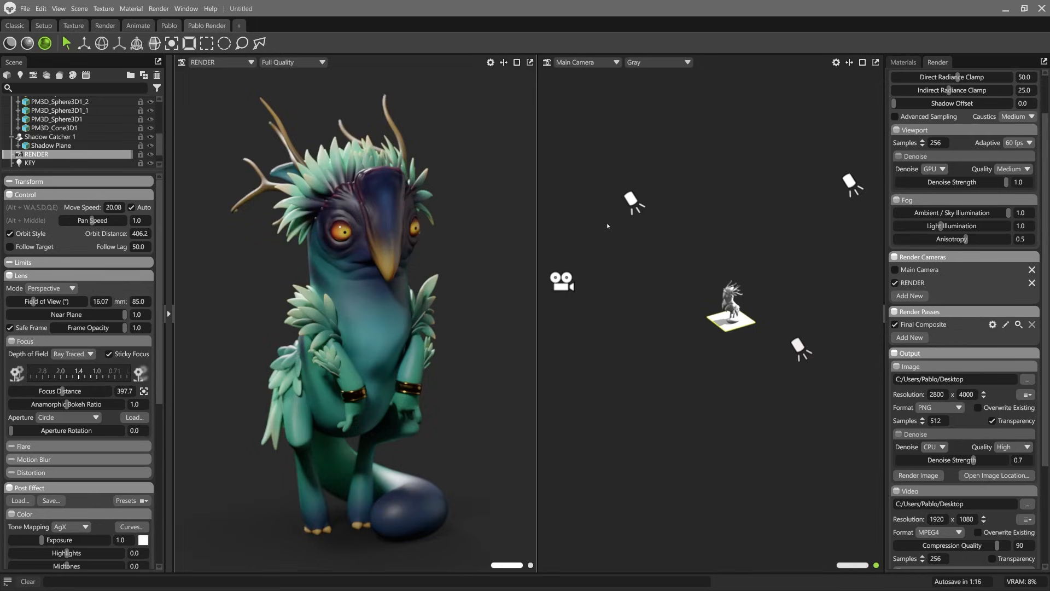
# Step: Examine the Geometry and Material Values passes available as additional render passes, without adding any
pyautogui.click(914, 338)
pyautogui.moveTo(929, 358)
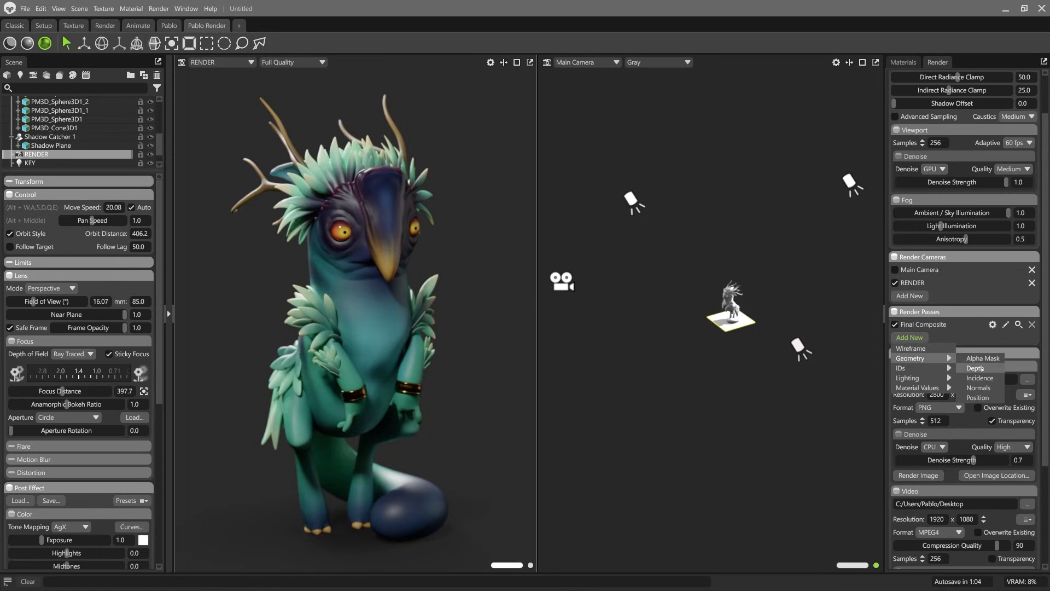
pyautogui.moveTo(924, 389)
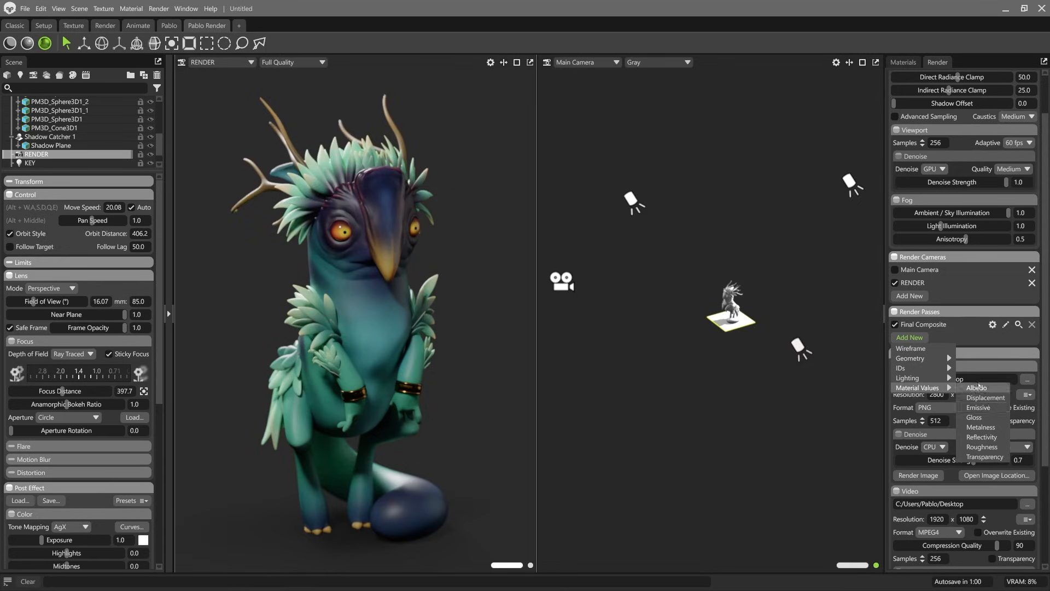
pyautogui.click(830, 318)
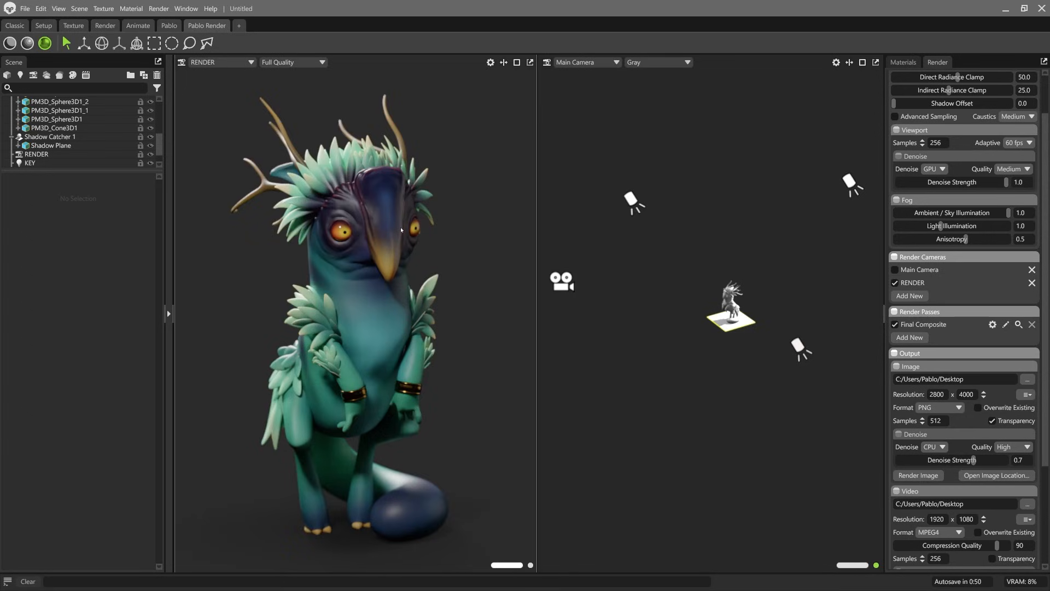
# Step: Render all images with the current output settings
pyautogui.click(159, 9)
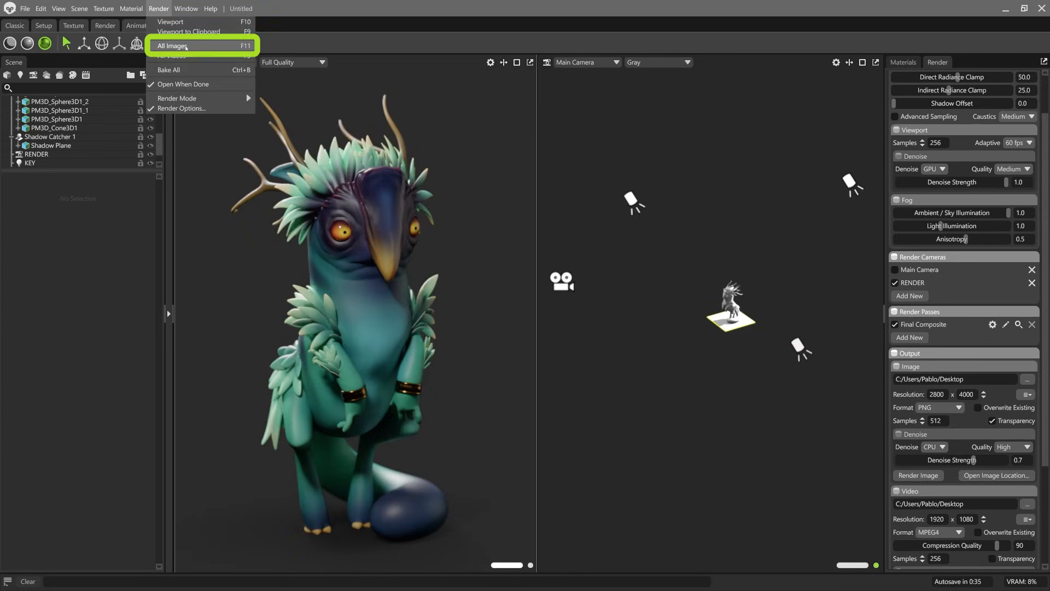
pyautogui.click(184, 46)
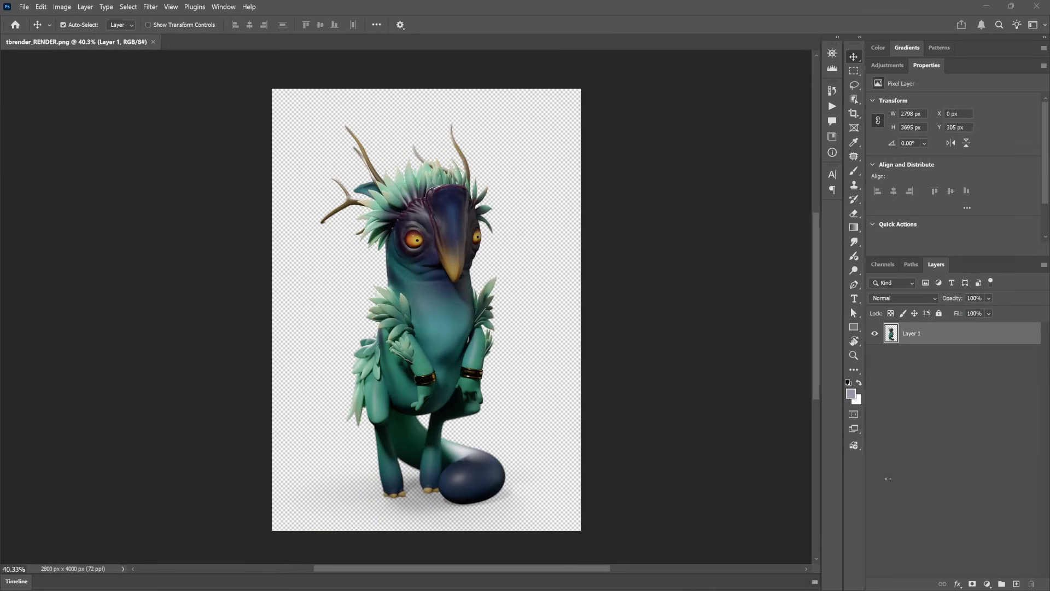
# Step: In Photoshop, add a very dark purple Solid Color fill layer to tbrender_RENDER.png and place it beneath the creature's layer
pyautogui.click(987, 583)
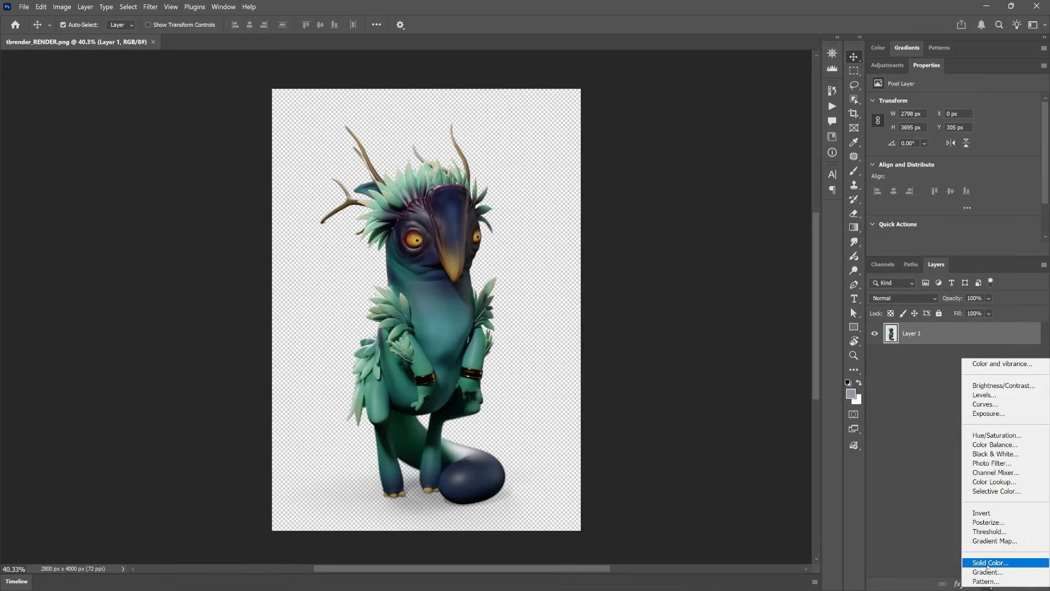
pyautogui.click(990, 562)
pyautogui.click(757, 283)
pyautogui.moveTo(756, 283)
pyautogui.mouseDown()
pyautogui.moveTo(752, 302)
pyautogui.moveTo(717, 315)
pyautogui.mouseUp()
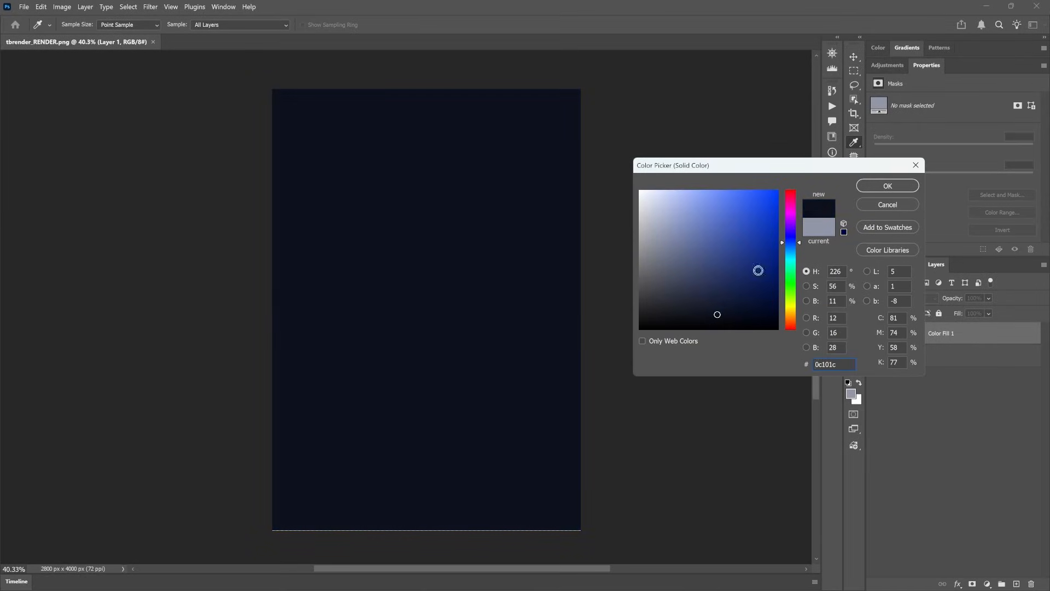
pyautogui.moveTo(795, 237); pyautogui.dragTo(794, 225)
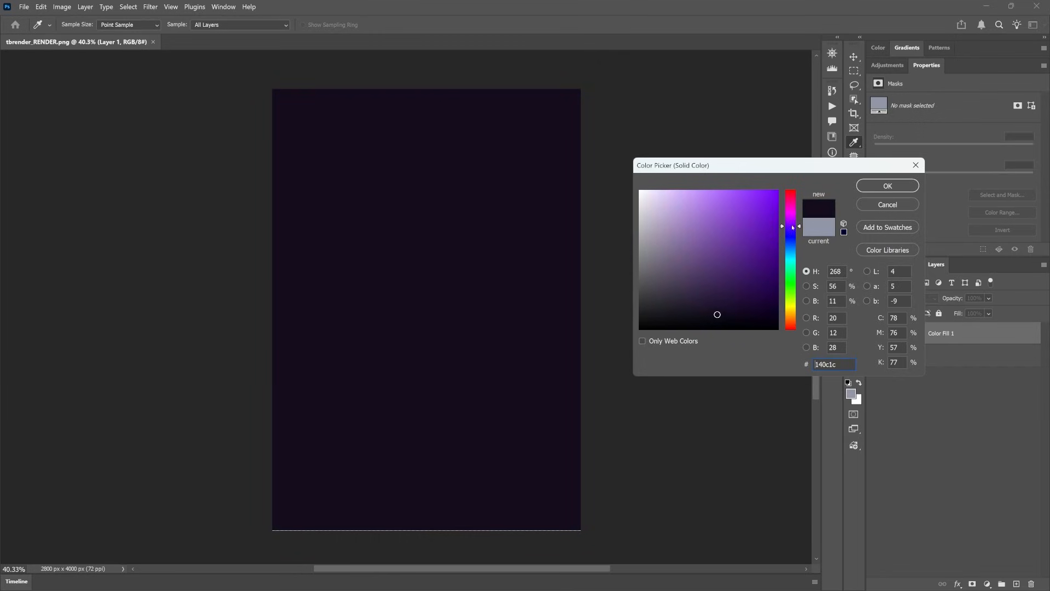
pyautogui.press('Return')
pyautogui.moveTo(932, 354); pyautogui.dragTo(934, 359)
pyautogui.keyDown('alt'); pyautogui.scroll(1, 604, 269); pyautogui.keyUp('alt')
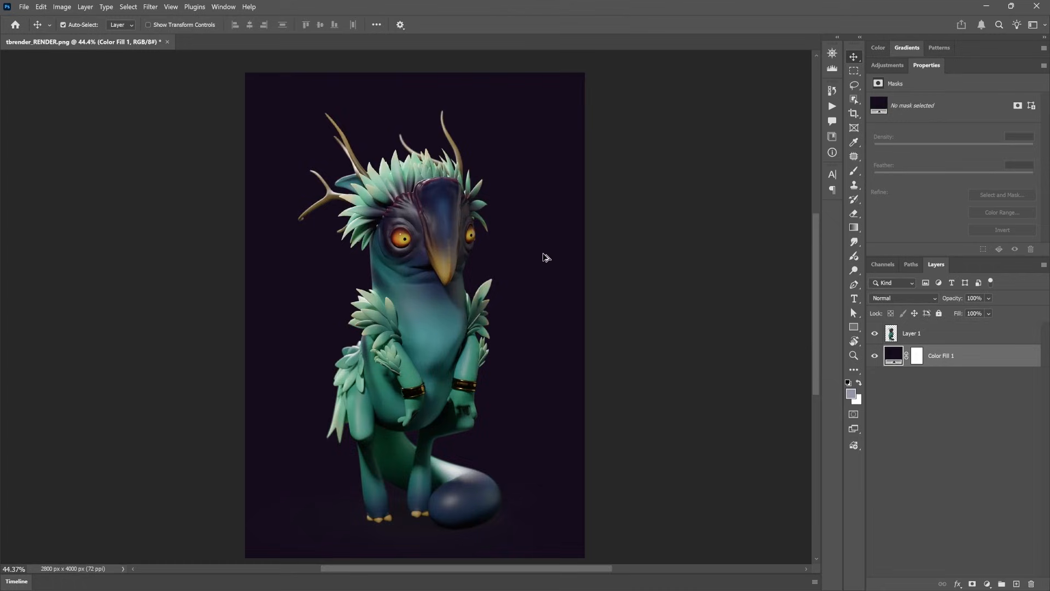
pyautogui.scroll(-1, 544, 257)
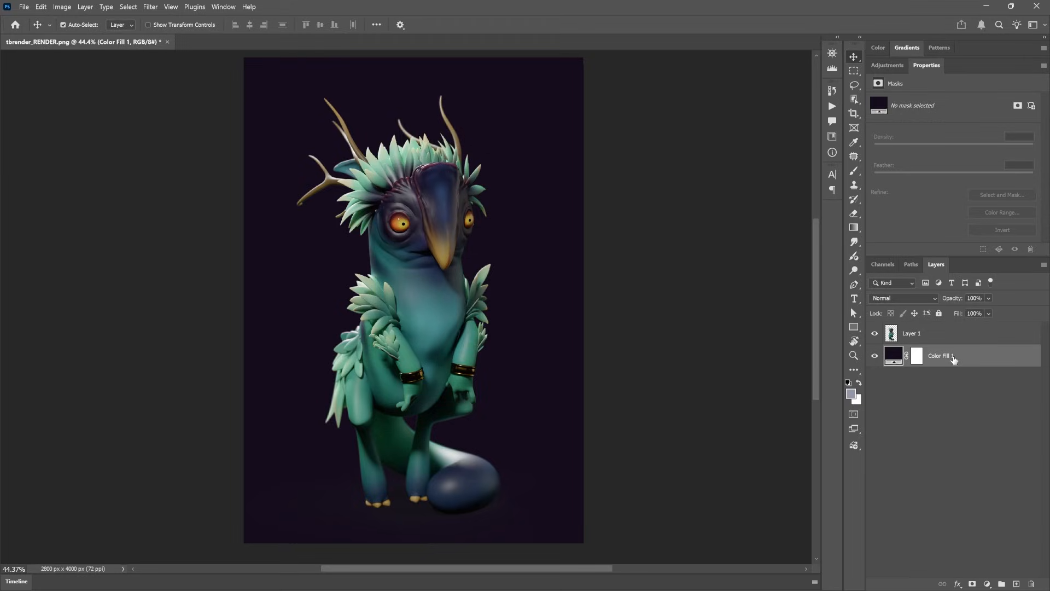
# Step: Duplicate the dark purple fill layer and set the copy's color to the lighter purple 3b1d42
pyautogui.moveTo(940, 356); pyautogui.dragTo(1017, 586)
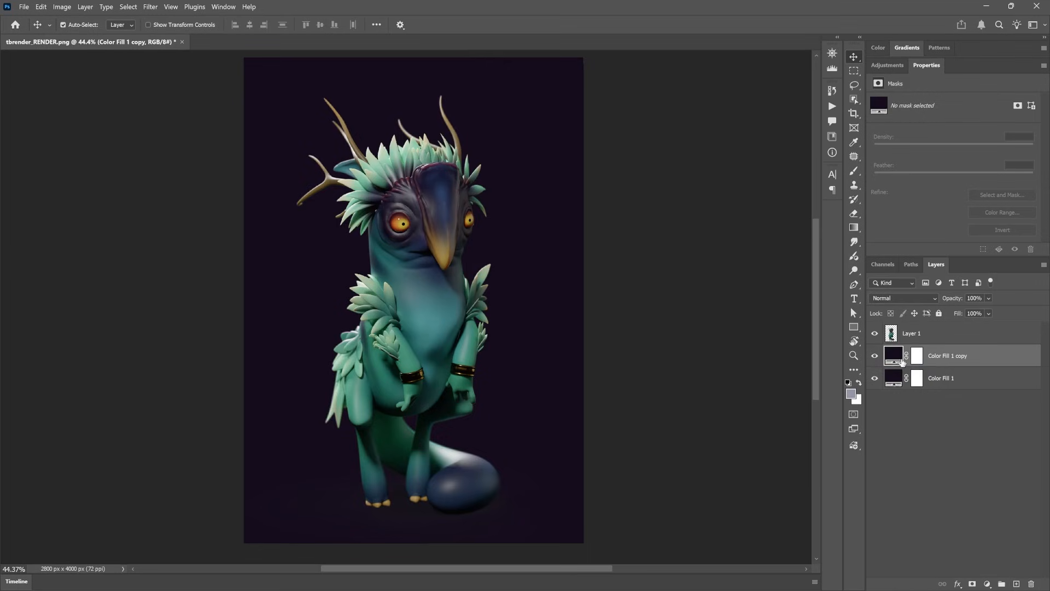
pyautogui.doubleClick(895, 356)
pyautogui.moveTo(729, 296); pyautogui.dragTo(717, 293)
pyautogui.moveTo(791, 225); pyautogui.dragTo(791, 218)
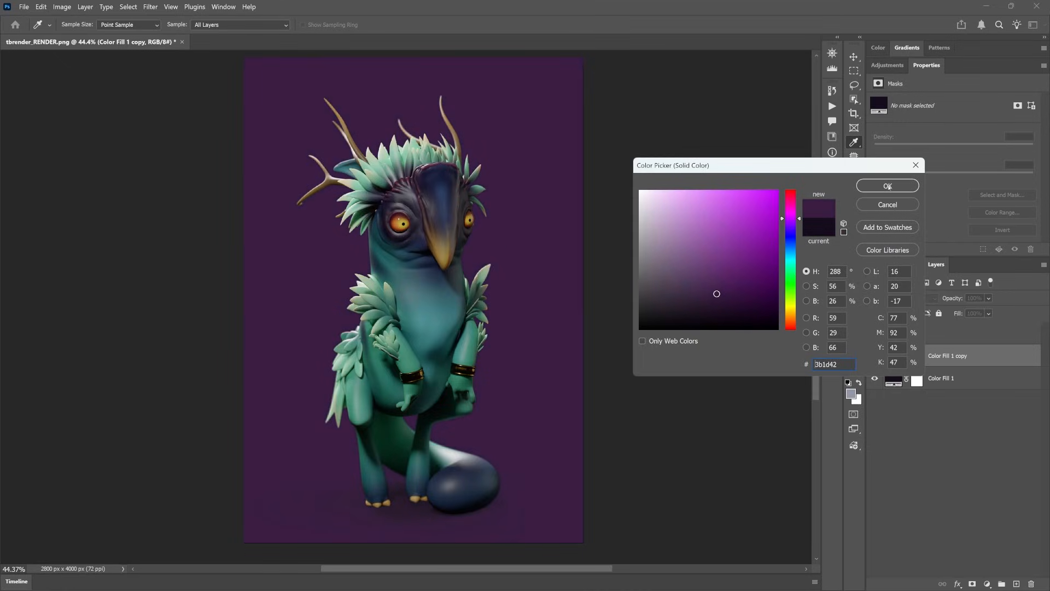
pyautogui.click(888, 186)
pyautogui.click(875, 357)
pyautogui.click(875, 356)
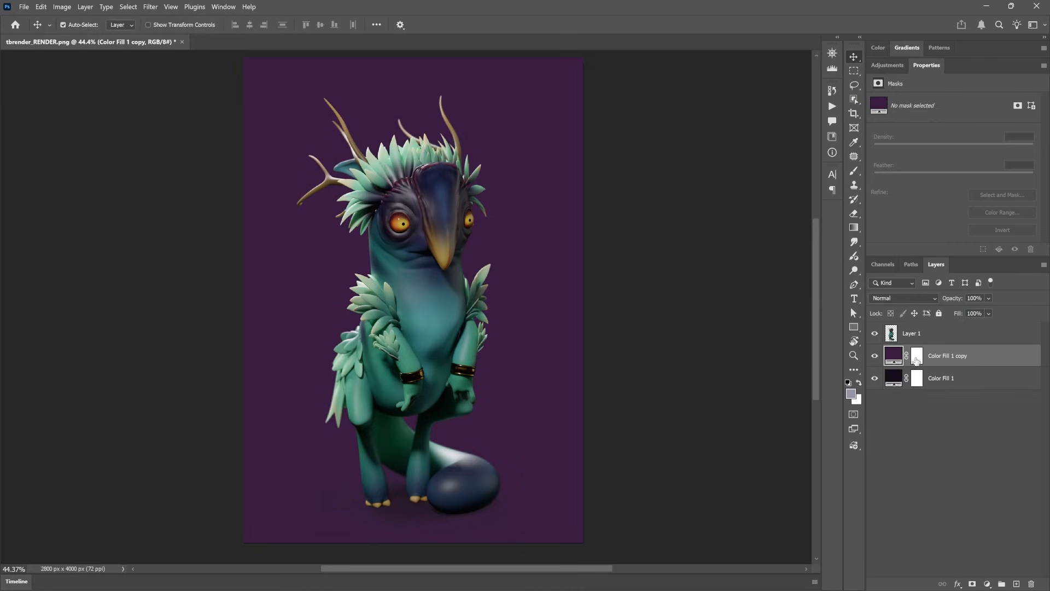
# Step: Invert the lighter purple fill's mask to black and draw a white radial gradient on it from the creature's face toward the lower canvas corner
pyautogui.click(917, 358)
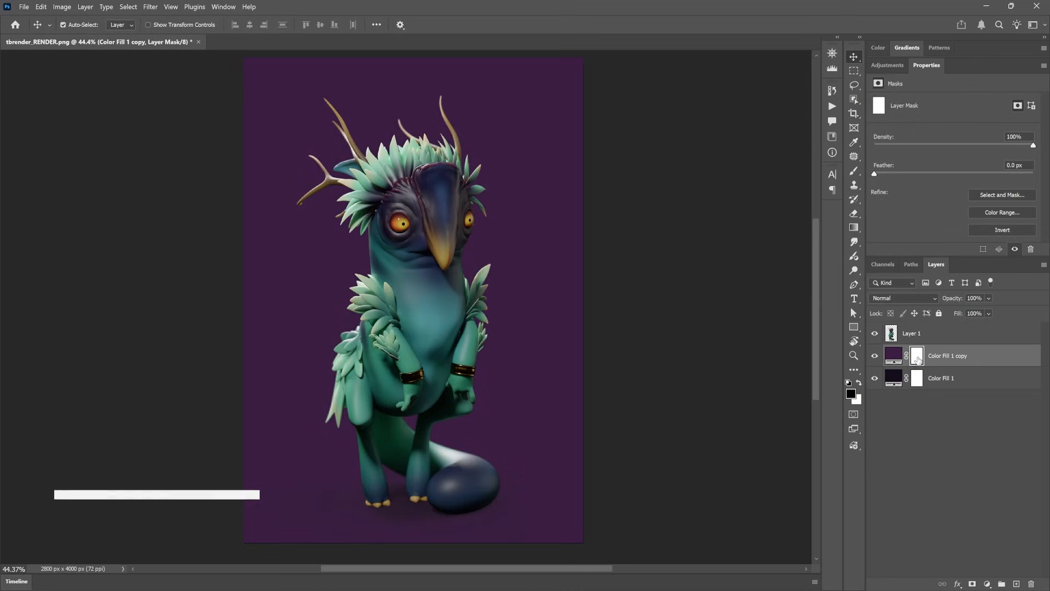
pyautogui.hotkey('ctrl', 'i')
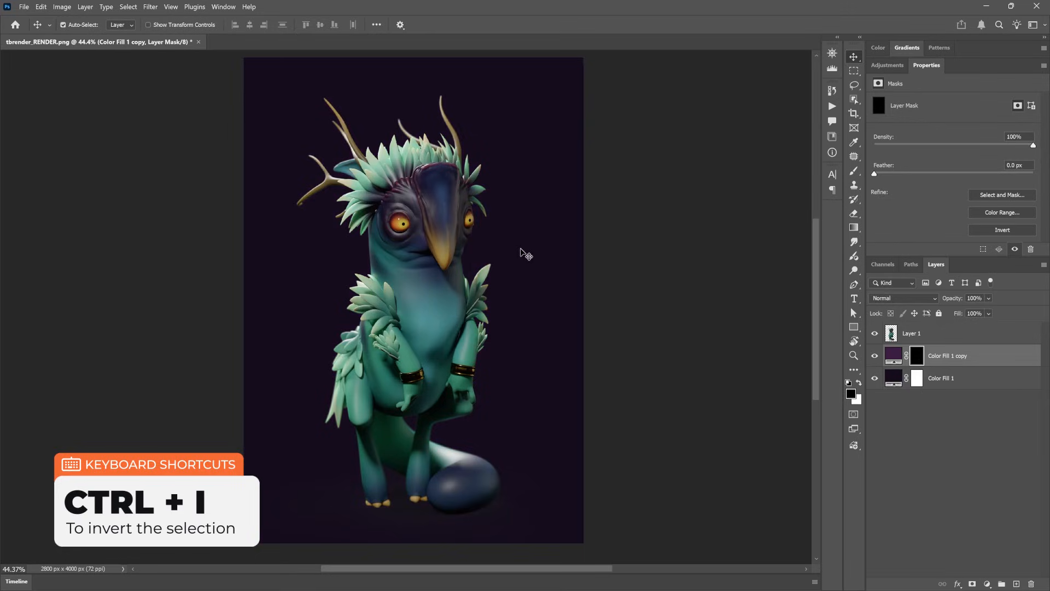
pyautogui.press('g')
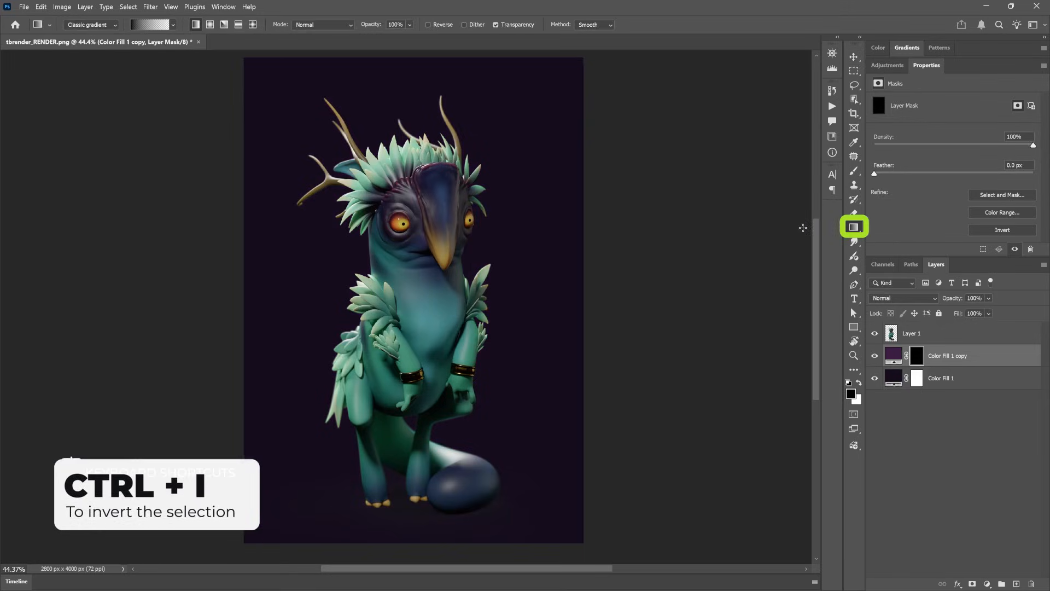
pyautogui.click(209, 25)
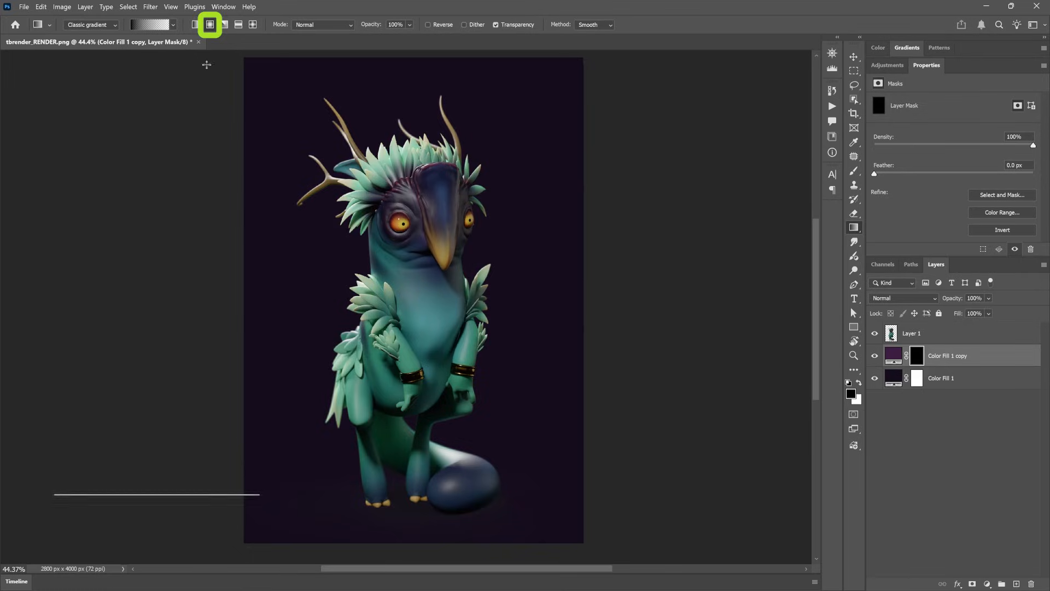
pyautogui.click(858, 384)
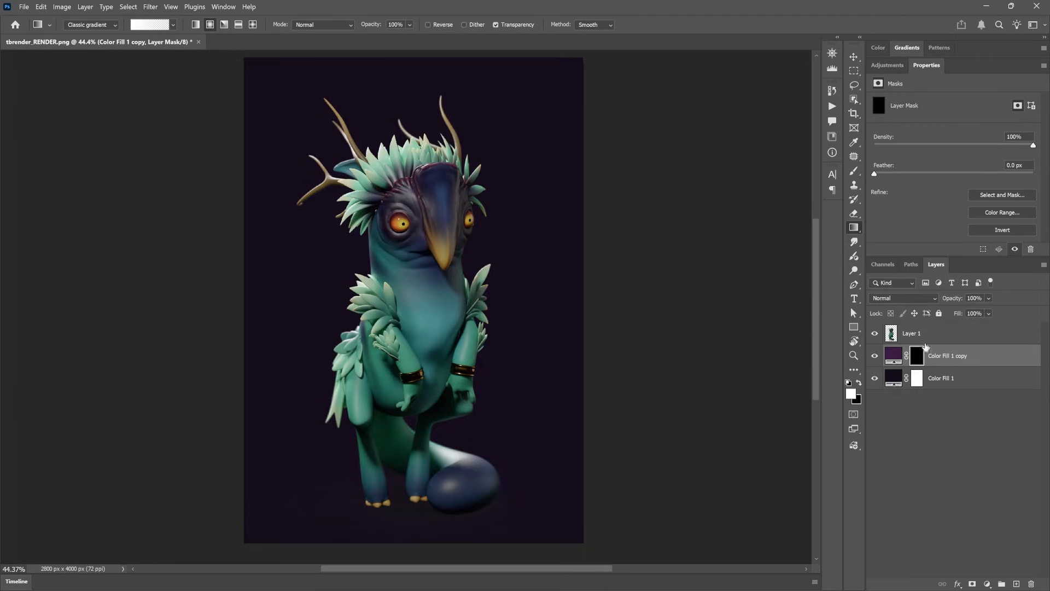
pyautogui.rightClick(418, 219)
pyautogui.click(567, 211)
pyautogui.keyDown('alt'); pyautogui.scroll(-6, 406, 233); pyautogui.keyUp('alt')
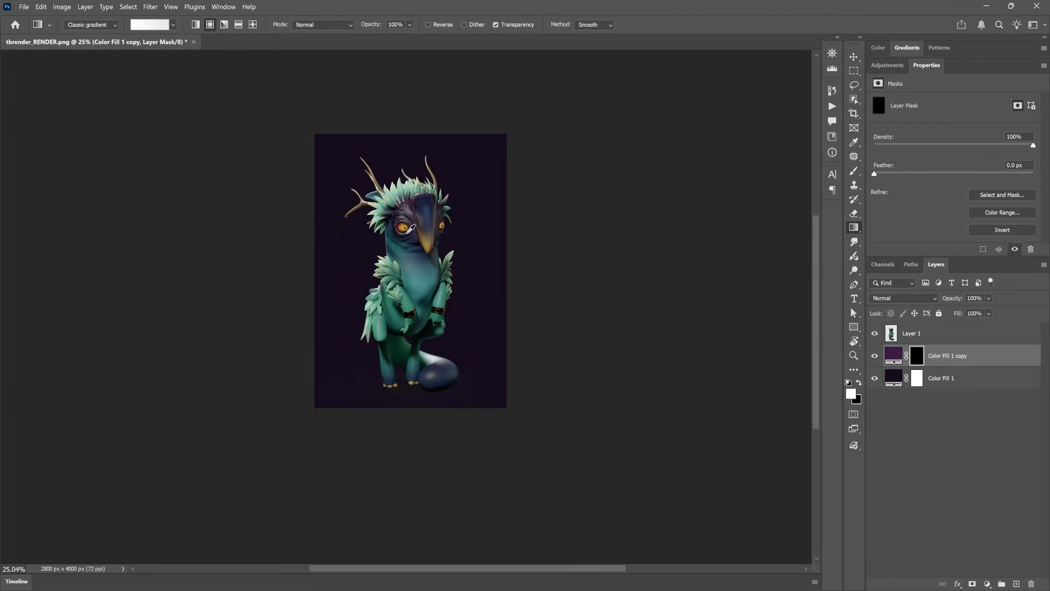
pyautogui.moveTo(414, 227); pyautogui.dragTo(496, 391)
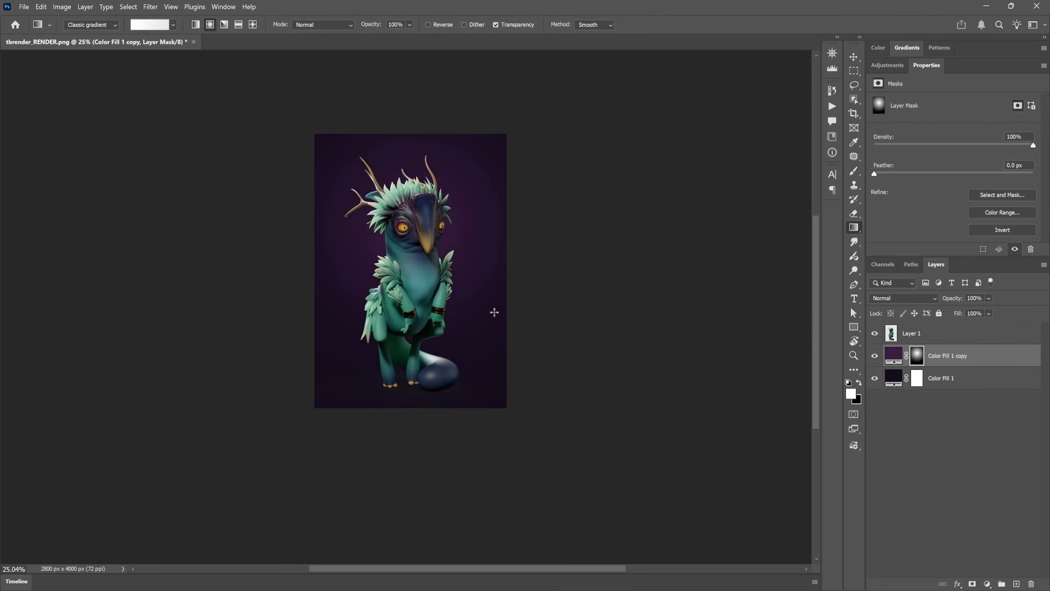
# Step: Check the background glow by toggling the lighter purple fill, and inspect the gradient alone with the creature layer temporarily hidden
pyautogui.click(875, 356)
pyautogui.click(875, 356)
pyautogui.click(875, 356)
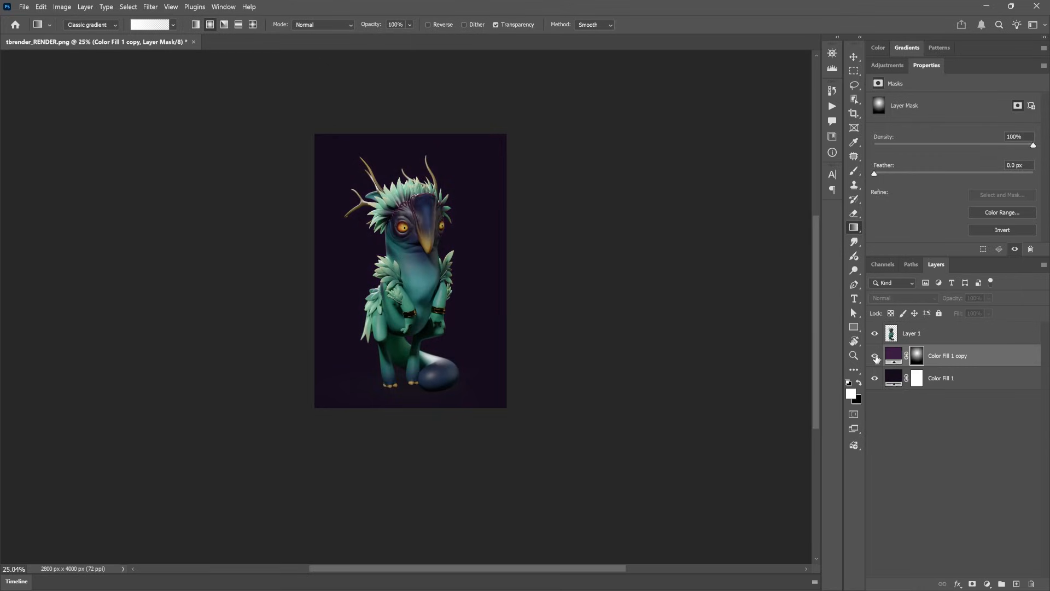
pyautogui.click(875, 356)
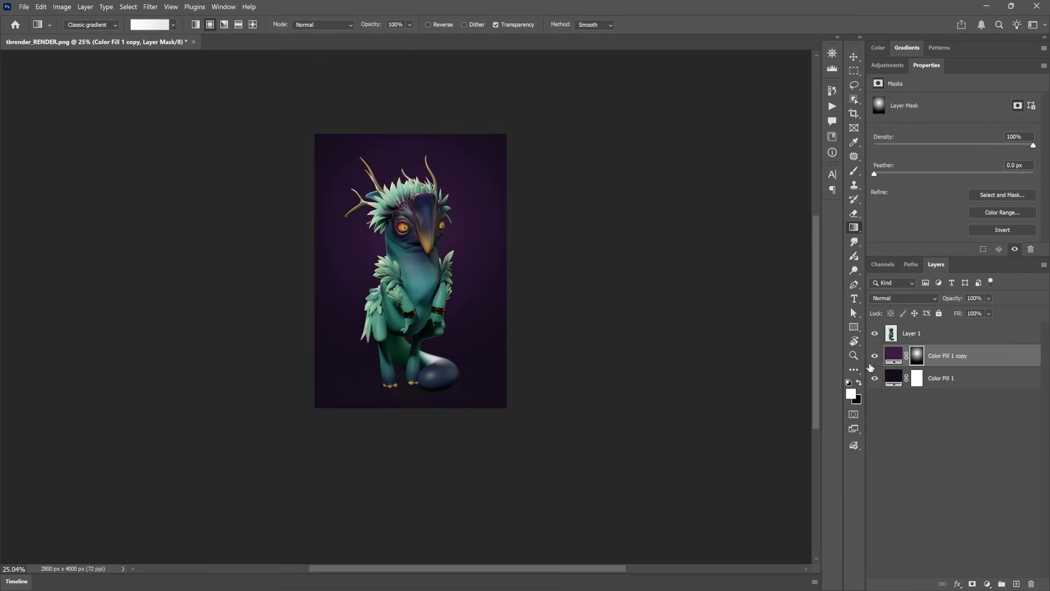
pyautogui.click(876, 334)
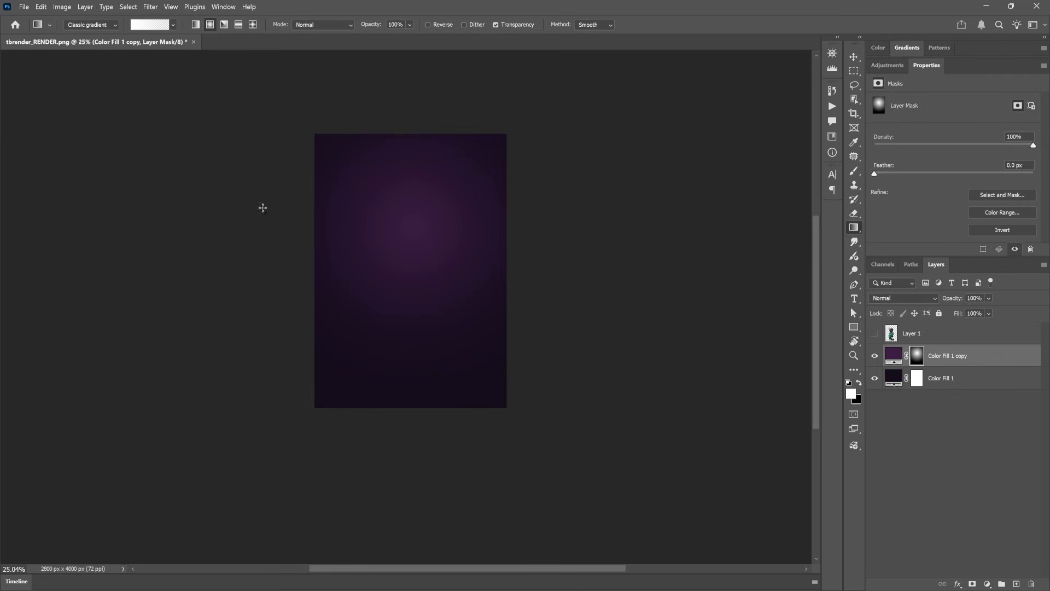
pyautogui.keyDown('alt'); pyautogui.scroll(3, 429, 228); pyautogui.keyUp('alt')
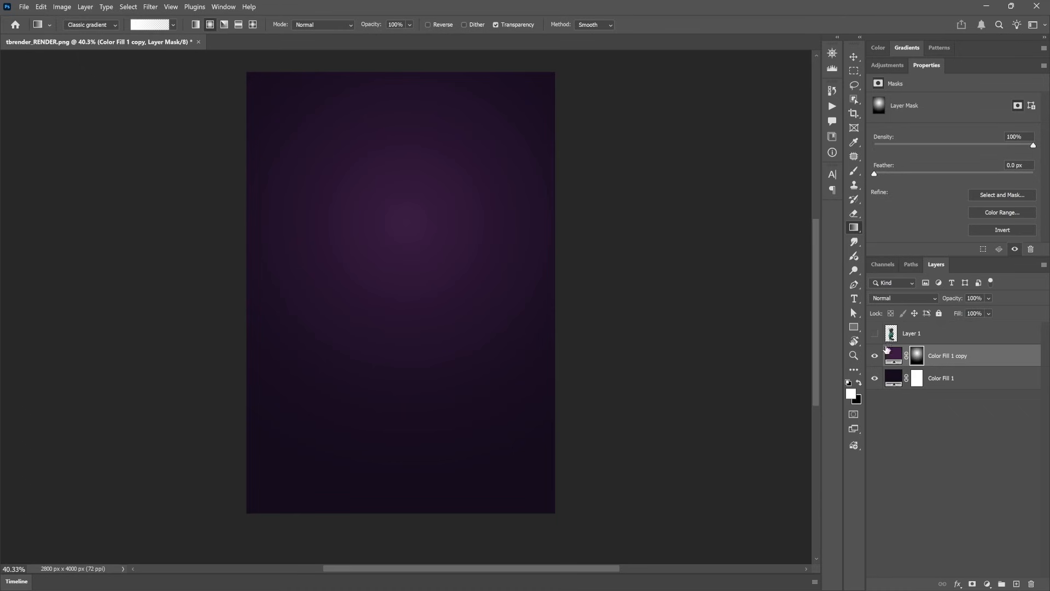
pyautogui.click(874, 333)
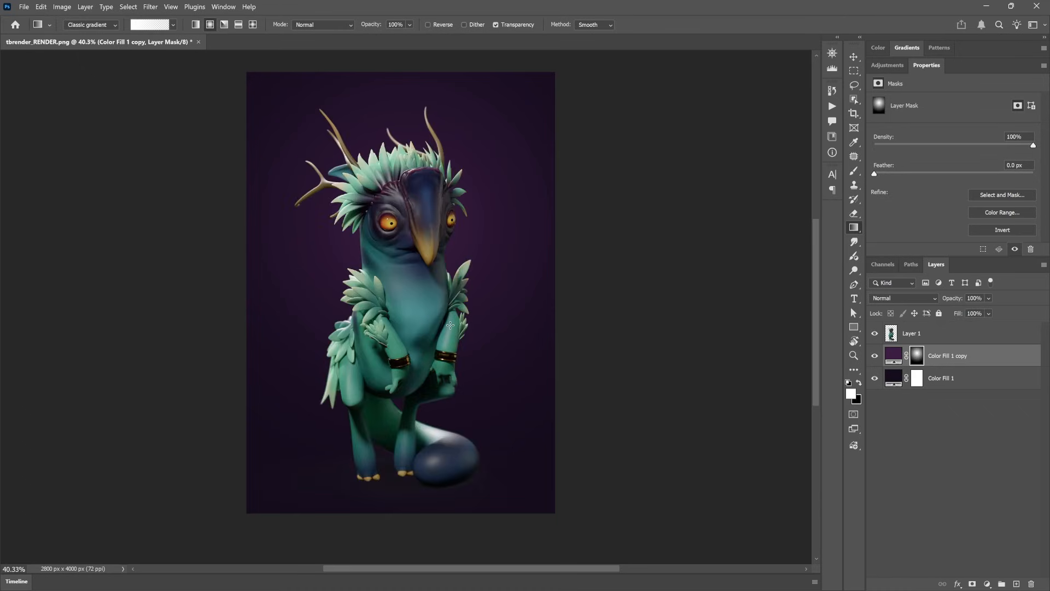
# Step: Add a Levels adjustment layer above the creature's layer and set its white input level to 240
pyautogui.moveTo(448, 195); pyautogui.dragTo(451, 211)
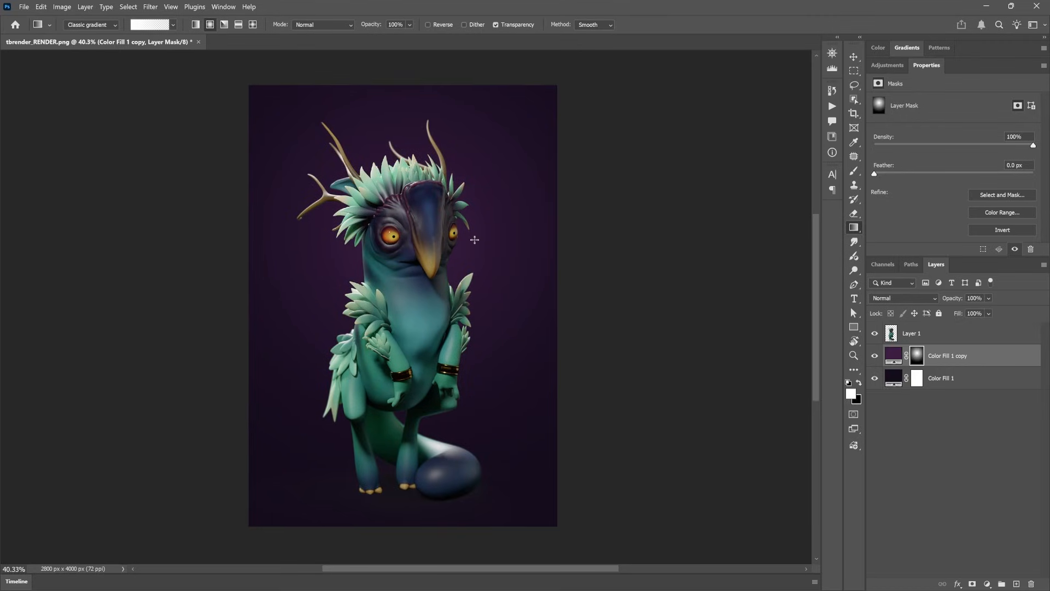
pyautogui.click(936, 336)
pyautogui.click(988, 585)
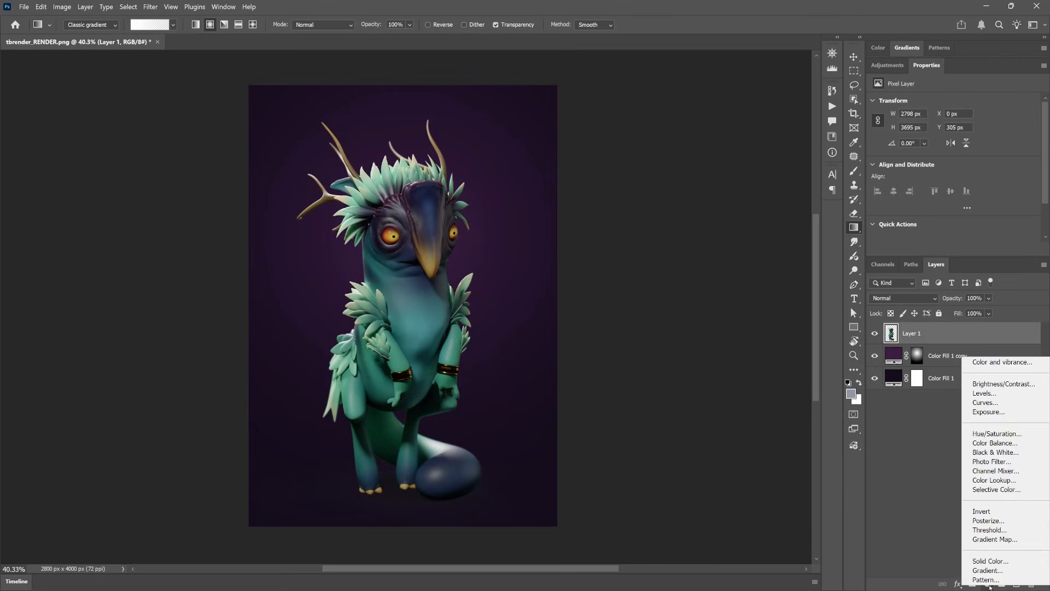
pyautogui.click(983, 393)
pyautogui.moveTo(1031, 180); pyautogui.dragTo(1023, 181)
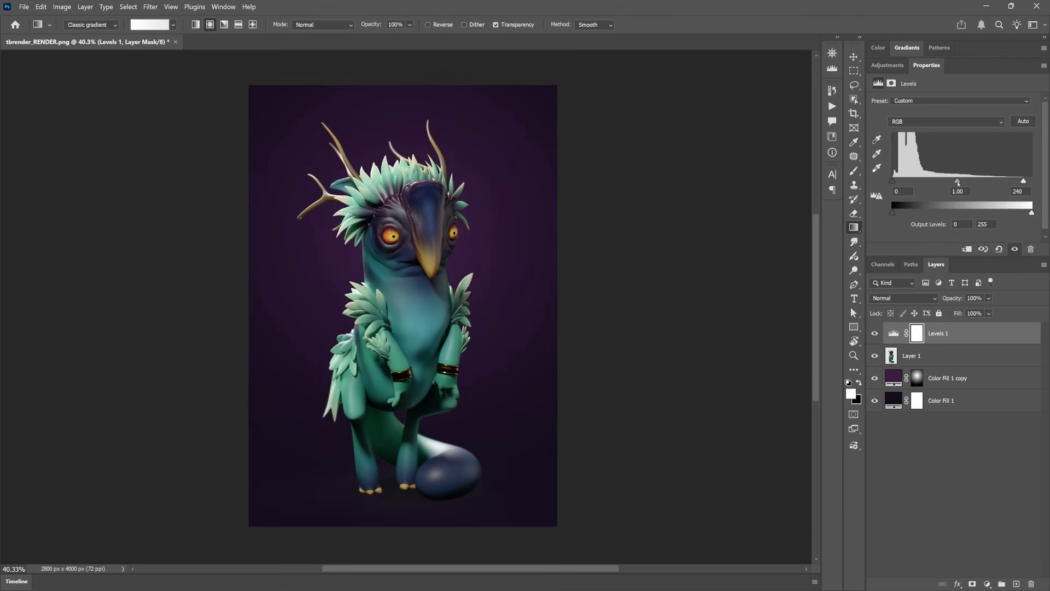